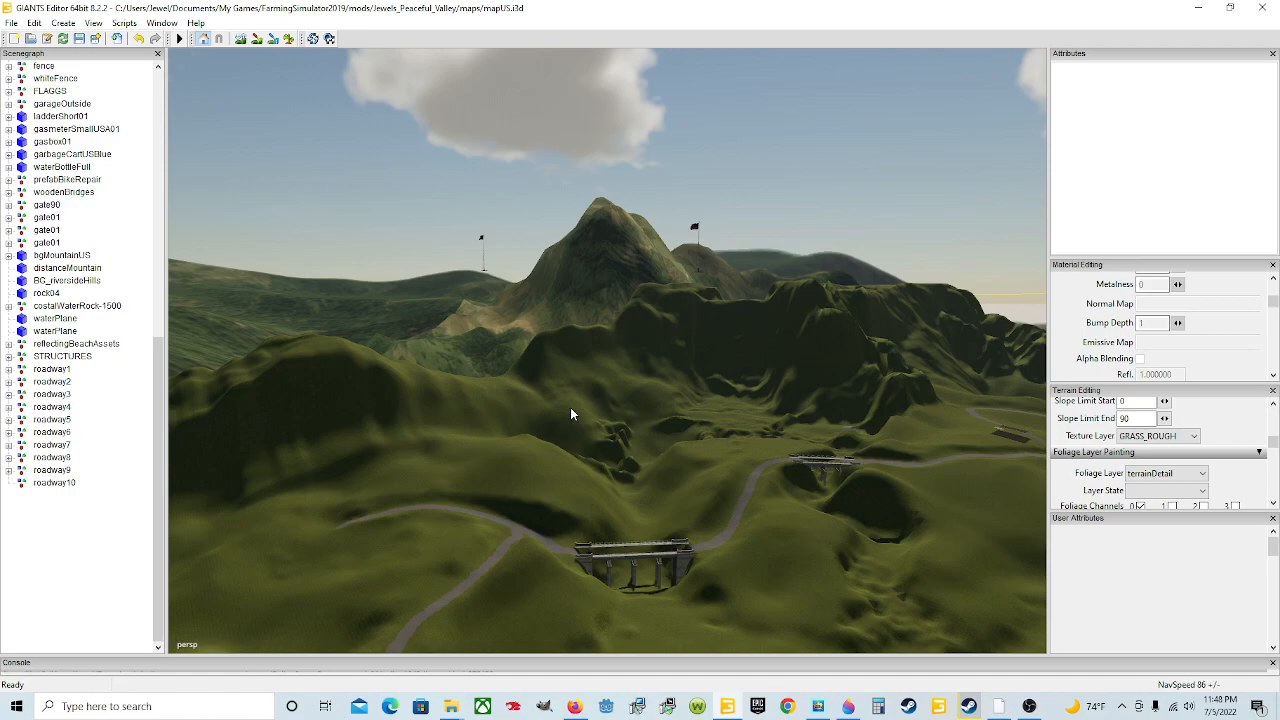
Examine the unpaved roads and their junctions across the map's terrain.
{"action": "left_click_drag", "start_coordinate": [622, 432], "coordinate": [664, 433], "text": "alt"}
{"action": "scroll", "coordinate": [732, 481], "scroll_direction": "up", "scroll_amount": 3}
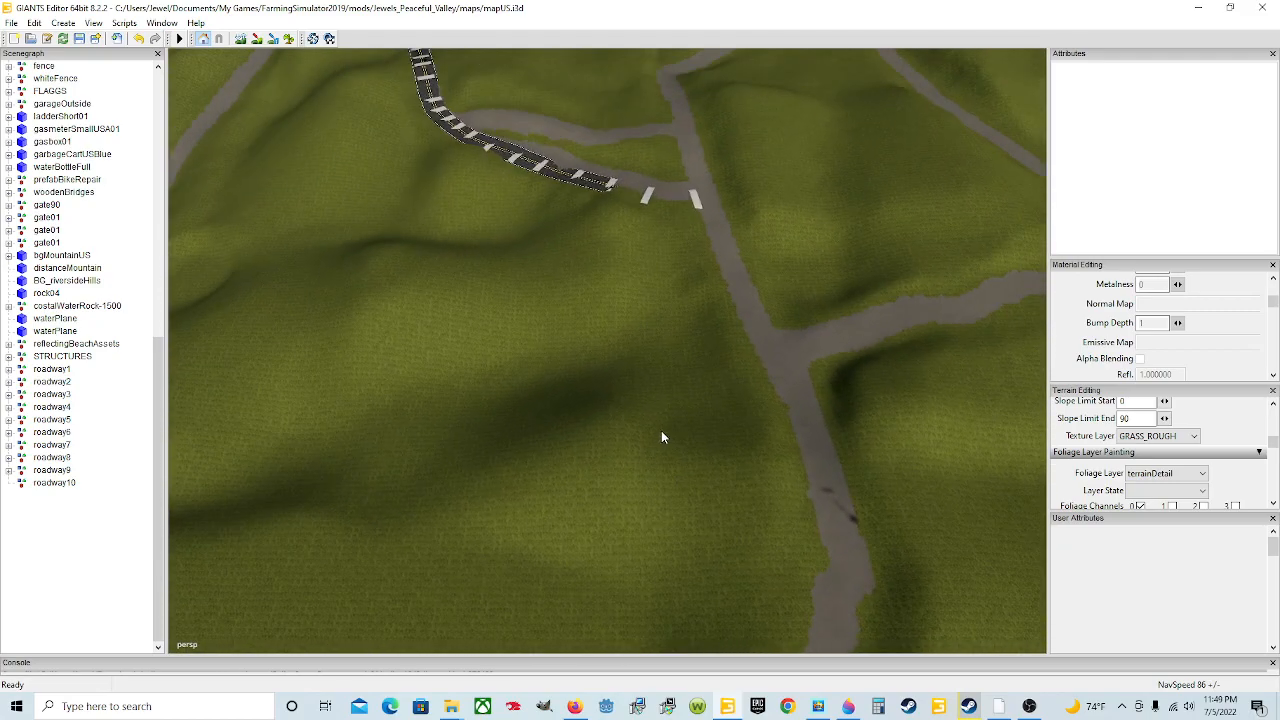
{"action": "left_click_drag", "start_coordinate": [689, 488], "coordinate": [772, 492], "text": "alt"}
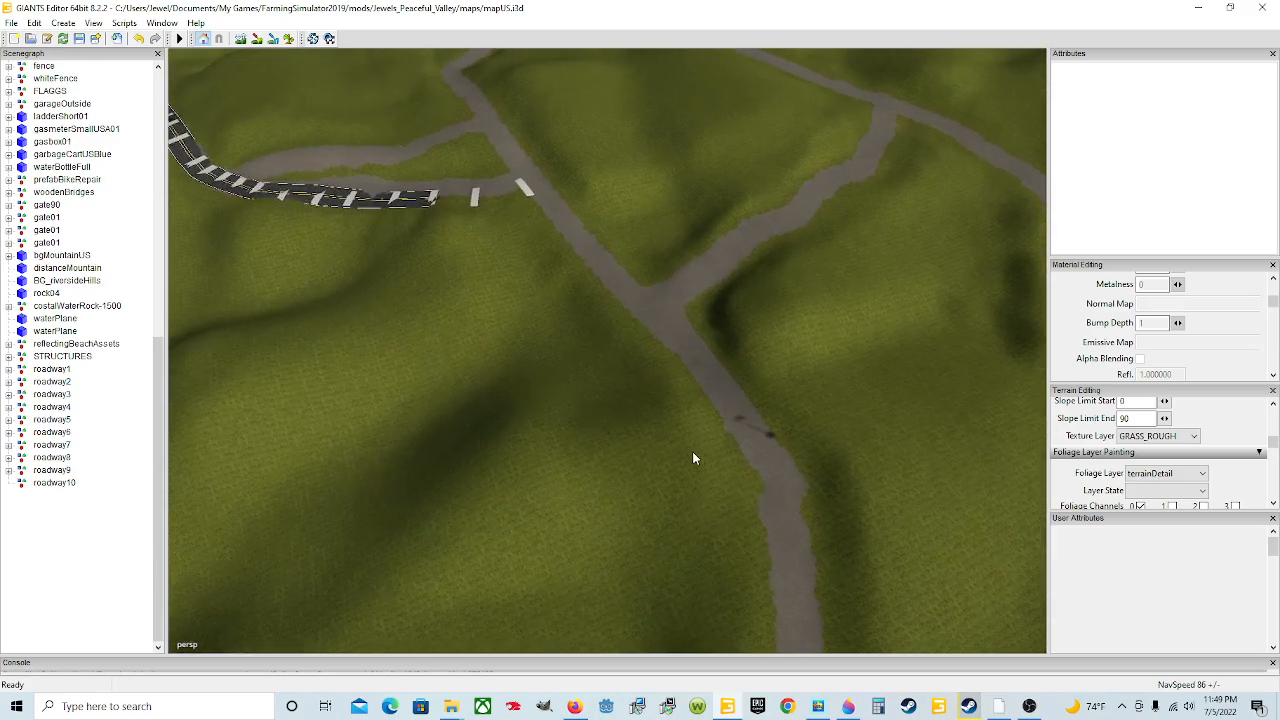
{"action": "scroll", "coordinate": [692, 451], "scroll_direction": "up", "scroll_amount": 5}
{"action": "left_click_drag", "start_coordinate": [597, 484], "coordinate": [800, 420], "text": "alt"}
{"action": "scroll", "coordinate": [630, 416], "scroll_direction": "up", "scroll_amount": 4}
{"action": "scroll", "coordinate": [806, 420], "scroll_direction": "up", "scroll_amount": 6}
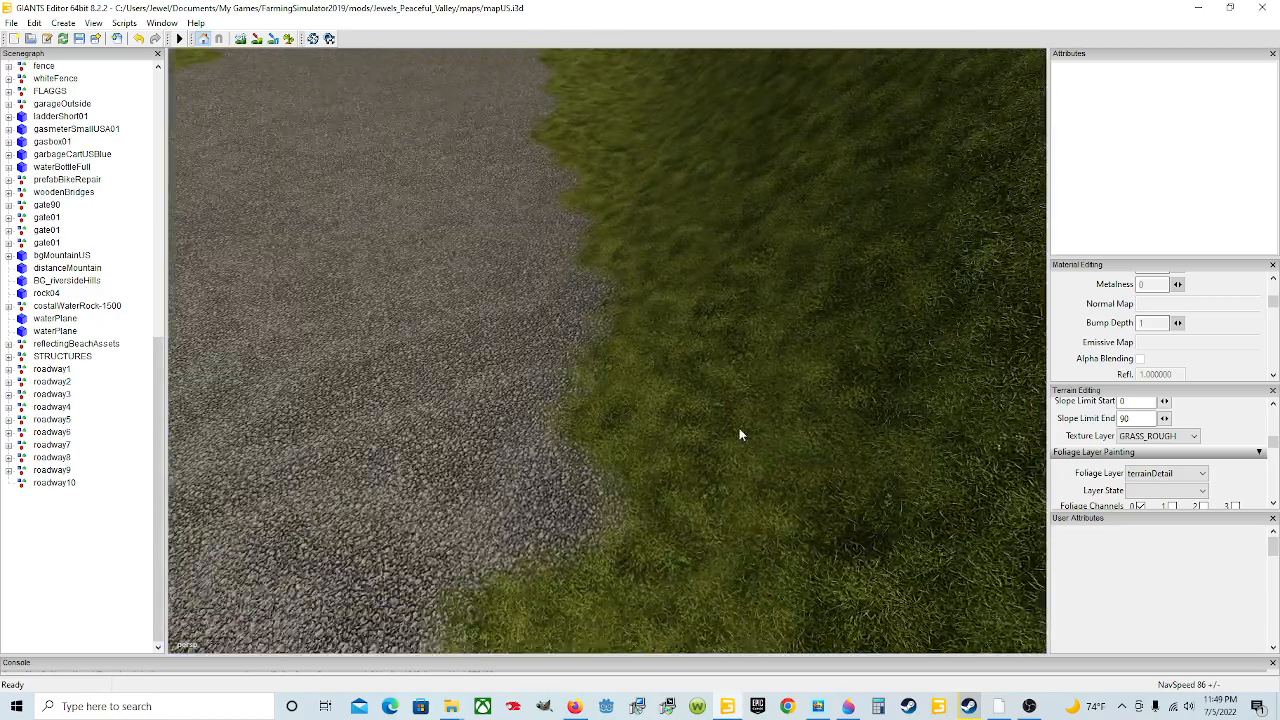
{"action": "scroll", "coordinate": [669, 428], "scroll_direction": "down", "scroll_amount": 8}
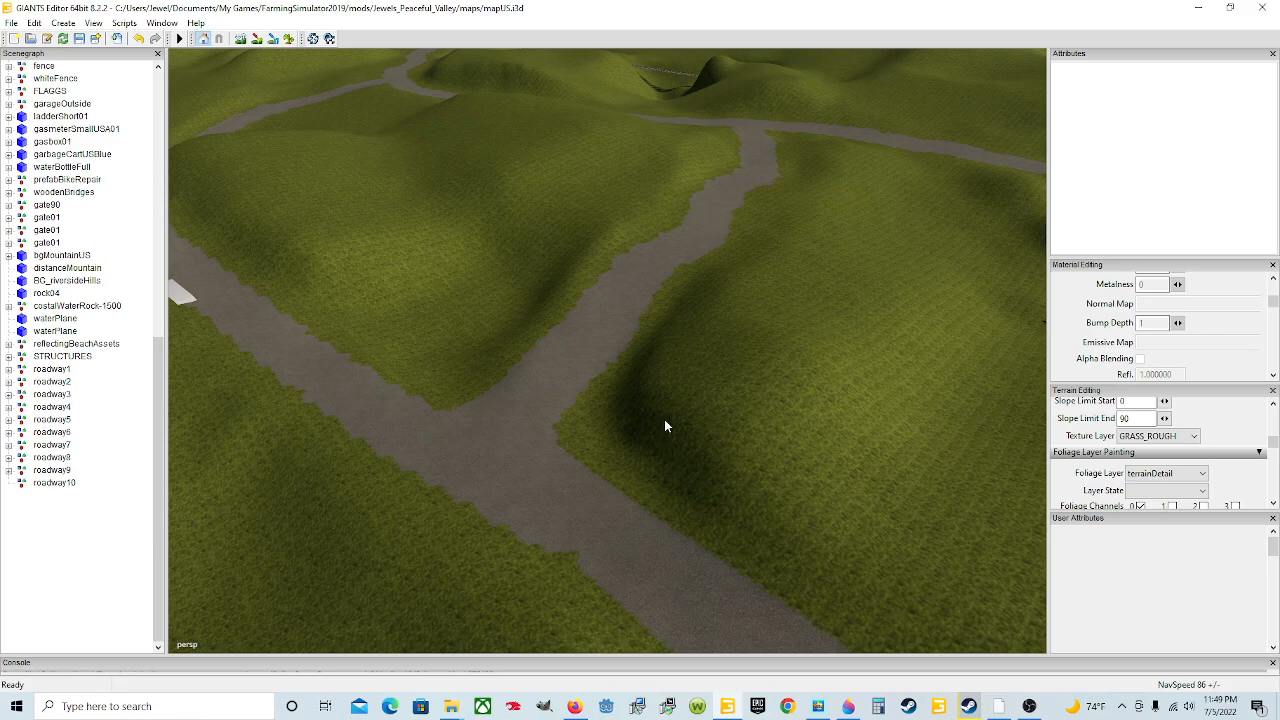
{"action": "mouse_move", "coordinate": [681, 440]}
{"action": "left_mouse_down", "text": "alt"}
{"action": "mouse_move", "coordinate": [794, 373]}
{"action": "mouse_move", "coordinate": [528, 422]}
{"action": "mouse_move", "coordinate": [675, 438]}
{"action": "left_mouse_up", "text": "alt"}
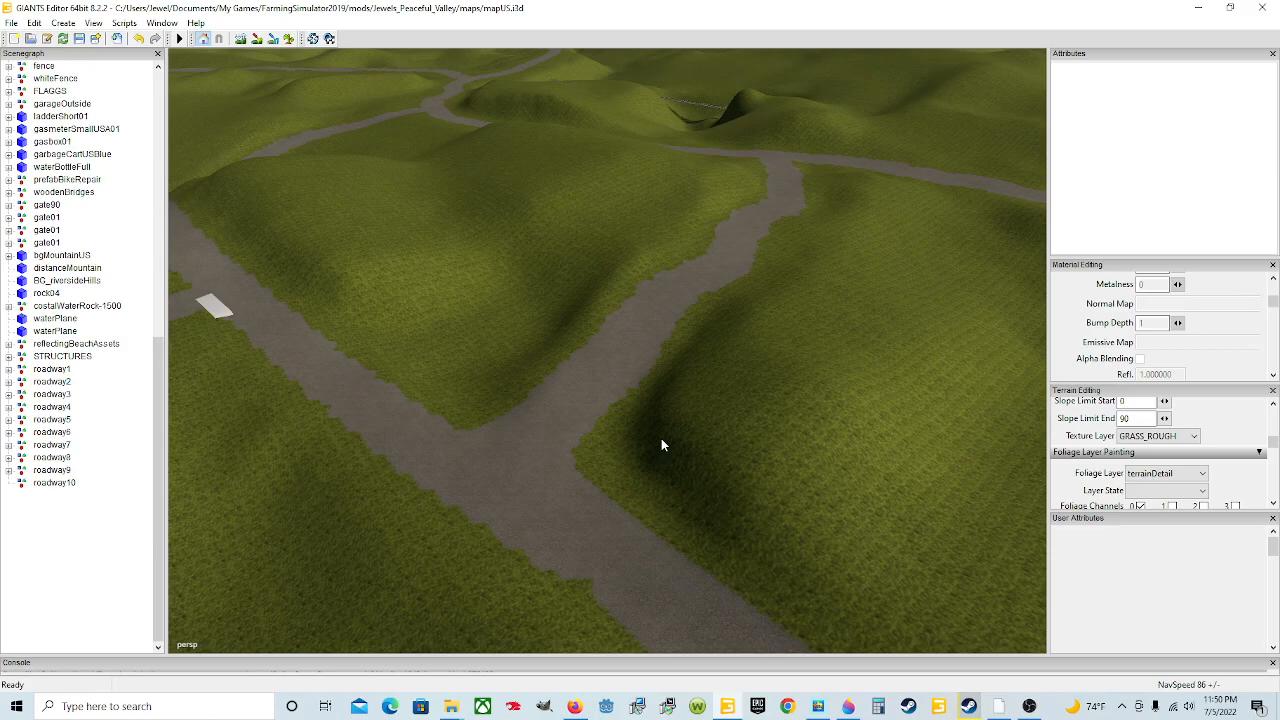
Select the white marker plane on the unpaved junction just past the end of the paved road.
{"action": "left_click_drag", "start_coordinate": [501, 478], "coordinate": [395, 500], "text": "alt"}
{"action": "scroll", "coordinate": [503, 458], "scroll_direction": "up", "scroll_amount": 2}
{"action": "scroll", "coordinate": [522, 478], "scroll_direction": "up", "scroll_amount": 6}
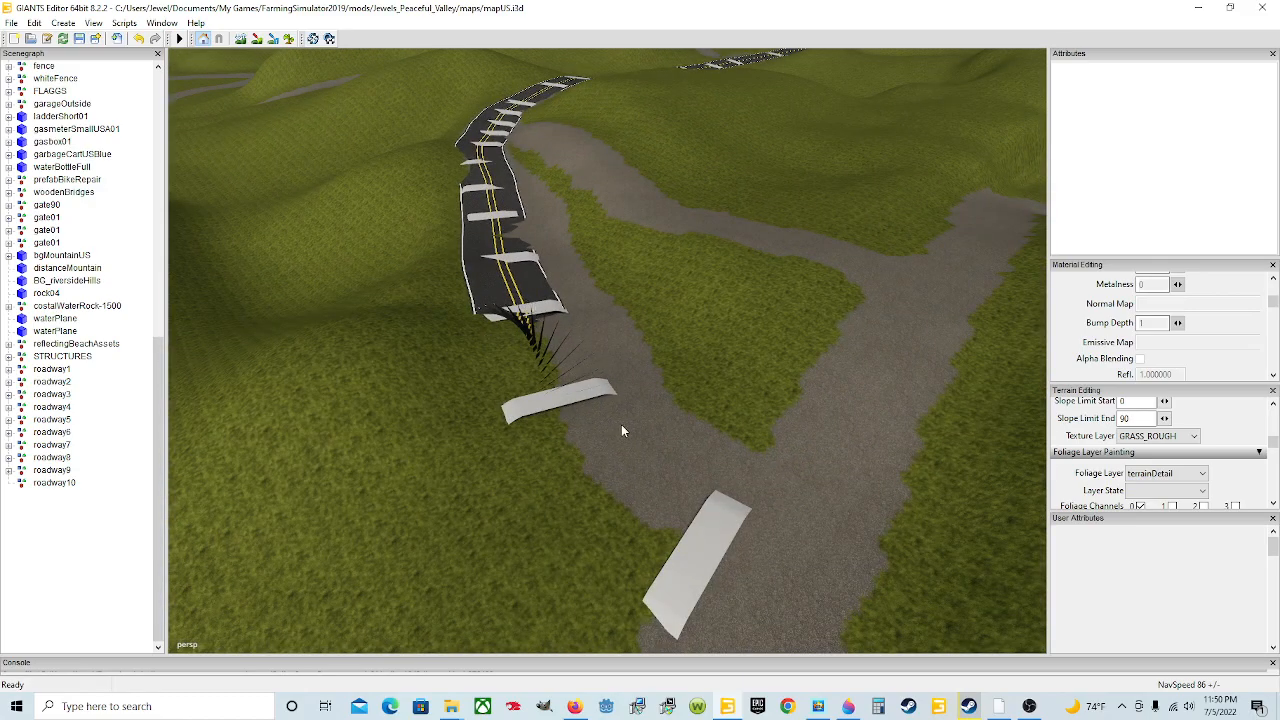
{"action": "scroll", "coordinate": [643, 467], "scroll_direction": "down", "scroll_amount": 2}
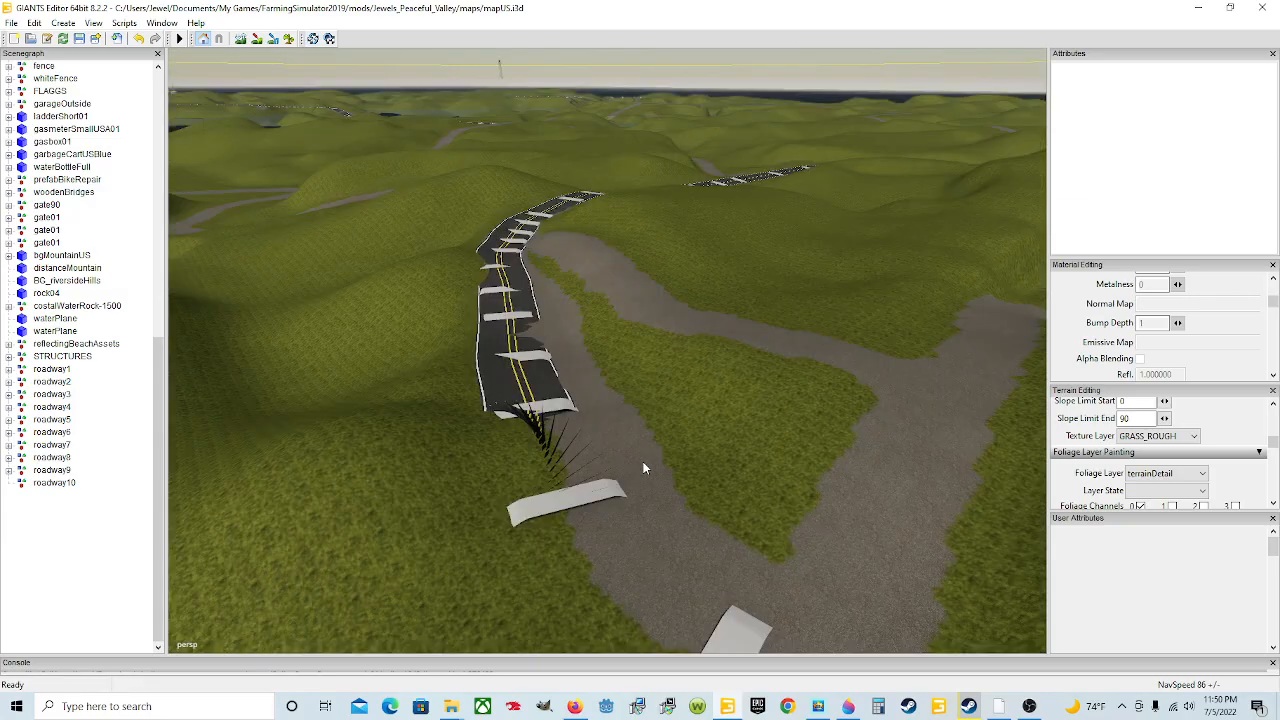
{"action": "left_click_drag", "start_coordinate": [482, 483], "coordinate": [507, 397], "text": "alt"}
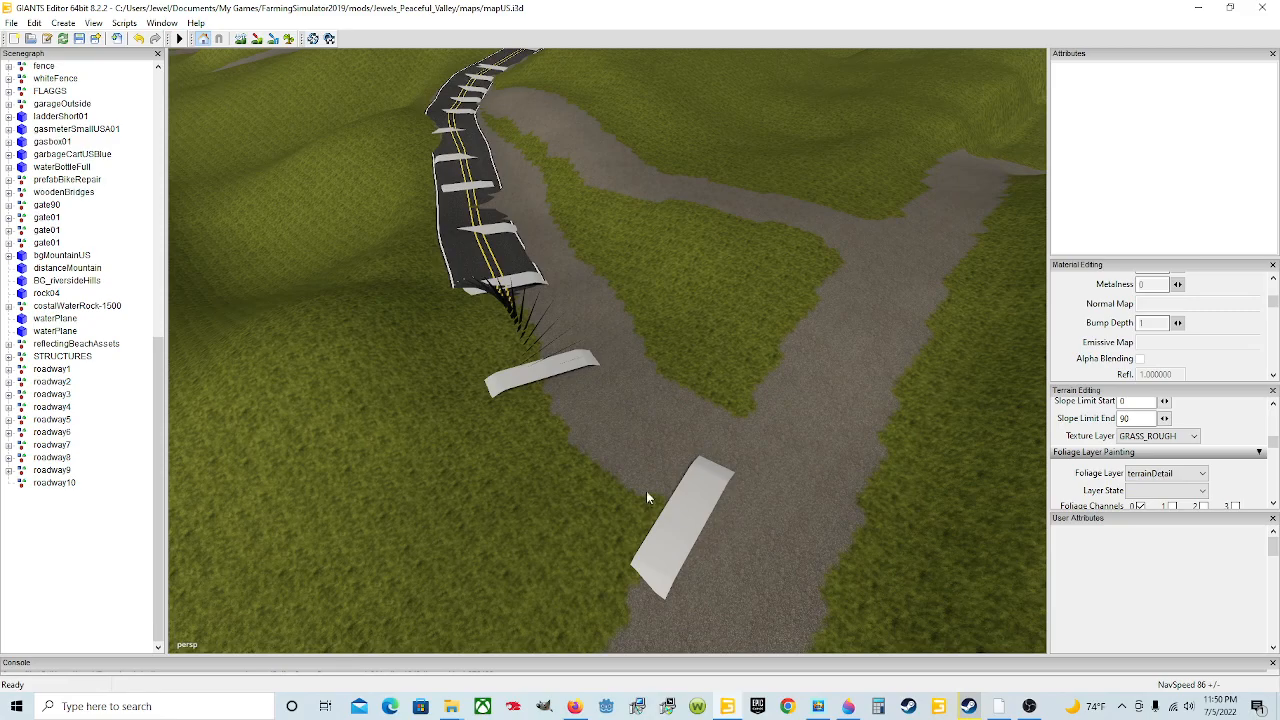
{"action": "left_click", "coordinate": [550, 372]}
{"action": "left_click", "coordinate": [714, 490]}
Inspect the paved road, its marker planes and the adjoining unpaved junction from several angles.
{"action": "left_click_drag", "start_coordinate": [616, 422], "coordinate": [525, 437], "text": "alt"}
{"action": "scroll", "coordinate": [525, 437], "scroll_direction": "down", "scroll_amount": 5}
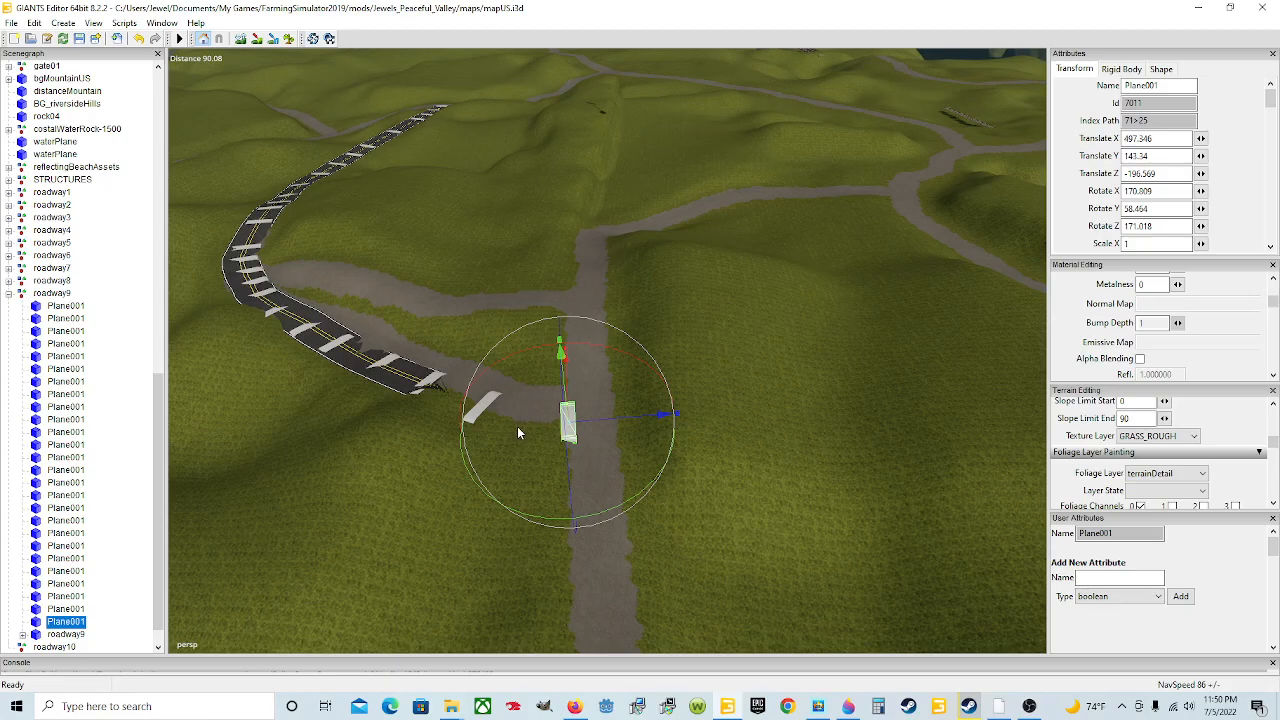
{"action": "left_click_drag", "start_coordinate": [419, 475], "coordinate": [537, 549], "text": "alt"}
{"action": "scroll", "coordinate": [559, 506], "scroll_direction": "up", "scroll_amount": 4}
{"action": "left_click_drag", "start_coordinate": [761, 246], "coordinate": [425, 284], "text": "alt"}
{"action": "scroll", "coordinate": [751, 257], "scroll_direction": "up", "scroll_amount": 4}
{"action": "scroll", "coordinate": [770, 227], "scroll_direction": "down", "scroll_amount": 4}
{"action": "left_click_drag", "start_coordinate": [624, 215], "coordinate": [522, 241], "text": "alt"}
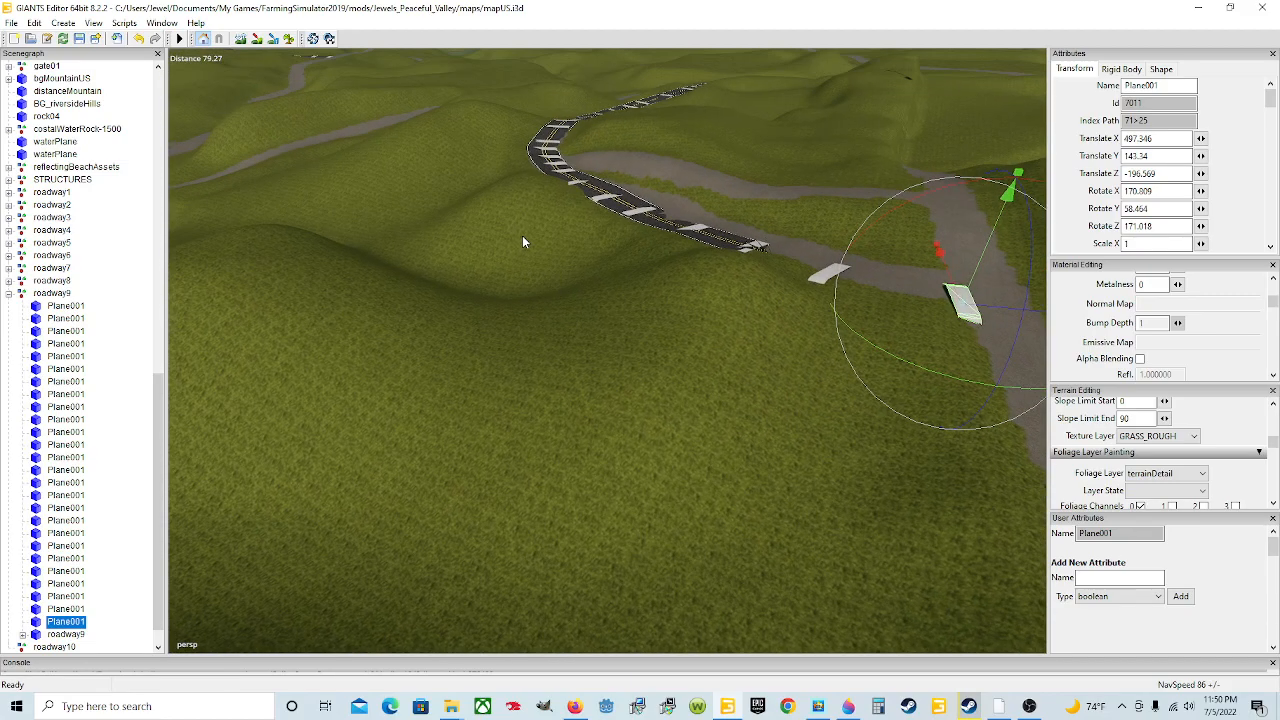
{"action": "left_click_drag", "start_coordinate": [693, 277], "coordinate": [528, 221], "text": "alt"}
{"action": "left_click_drag", "start_coordinate": [697, 286], "coordinate": [875, 360], "text": "alt"}
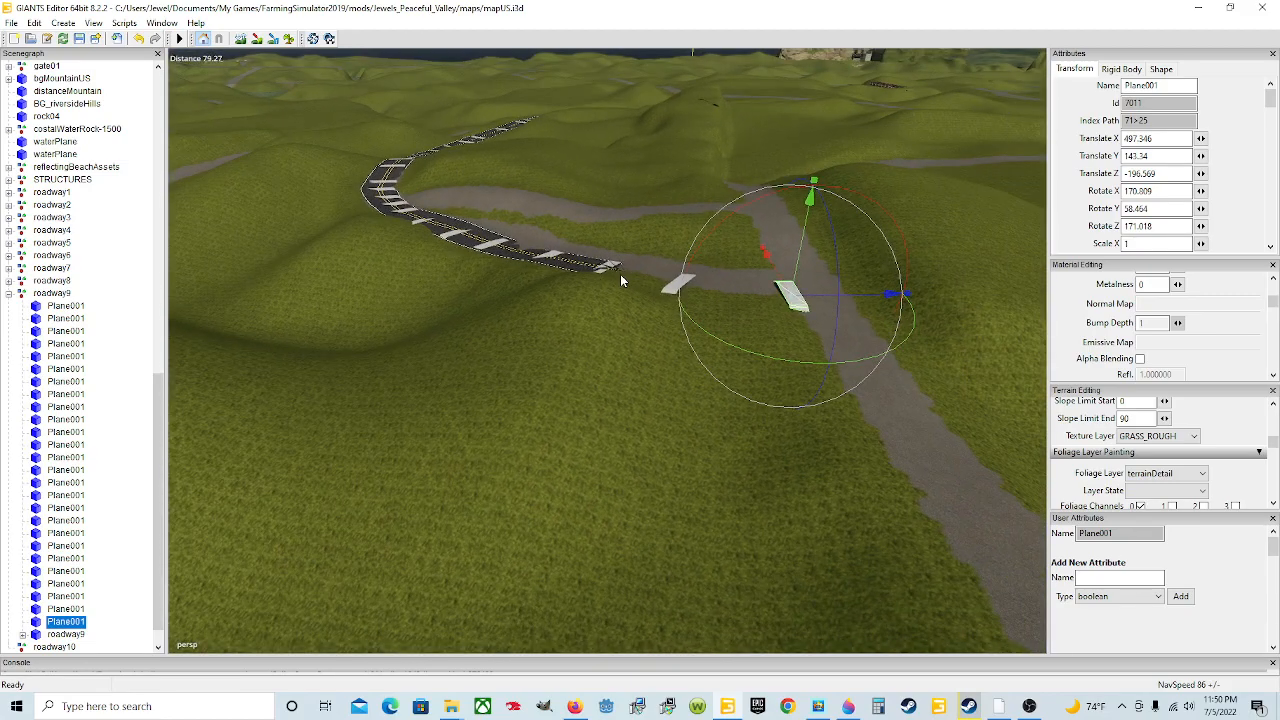
{"action": "mouse_move", "coordinate": [763, 397]}
{"action": "left_mouse_down", "text": "alt"}
{"action": "mouse_move", "coordinate": [608, 400]}
{"action": "mouse_move", "coordinate": [645, 378]}
{"action": "mouse_move", "coordinate": [740, 402]}
{"action": "left_mouse_up", "text": "alt"}
{"action": "scroll", "coordinate": [548, 355], "scroll_direction": "down", "scroll_amount": 5}
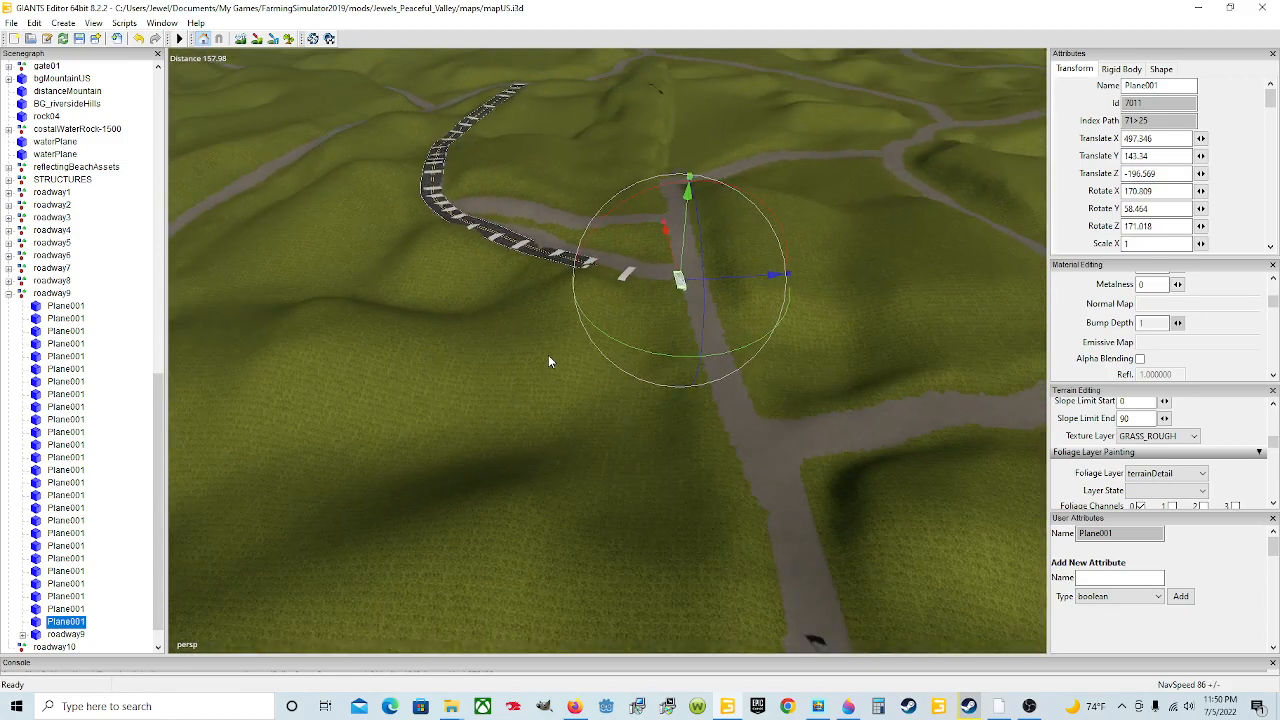
{"action": "left_click_drag", "start_coordinate": [640, 409], "coordinate": [712, 420], "text": "alt"}
{"action": "scroll", "coordinate": [665, 437], "scroll_direction": "up", "scroll_amount": 4}
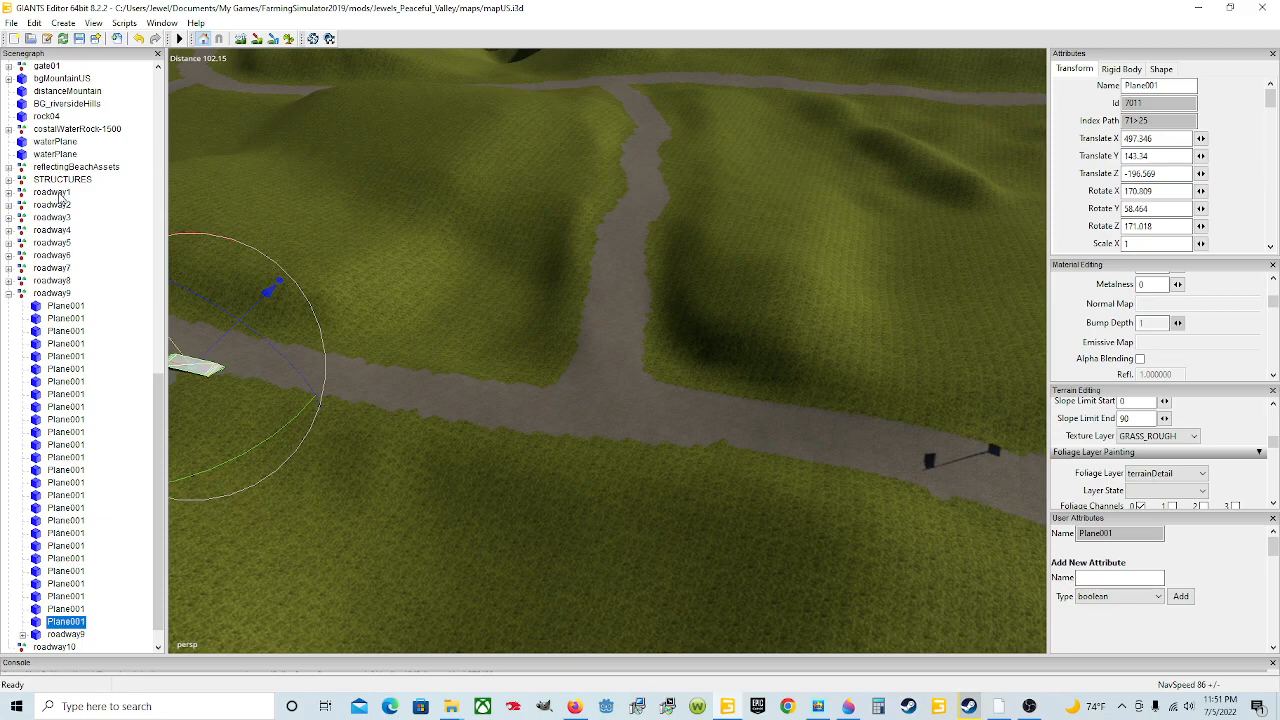
Create a new transform group in the scenegraph below roadway10 and select it.
{"action": "scroll", "coordinate": [112, 345], "scroll_direction": "down", "scroll_amount": 1}
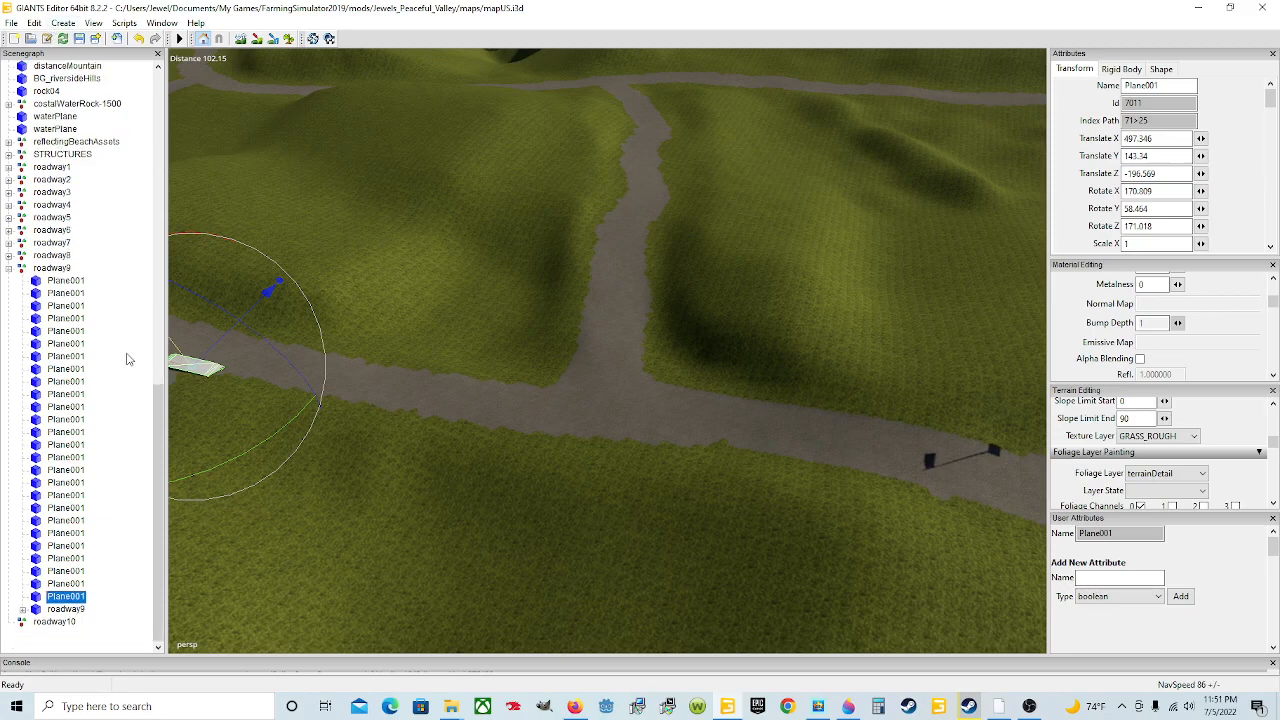
{"action": "left_click", "coordinate": [55, 622]}
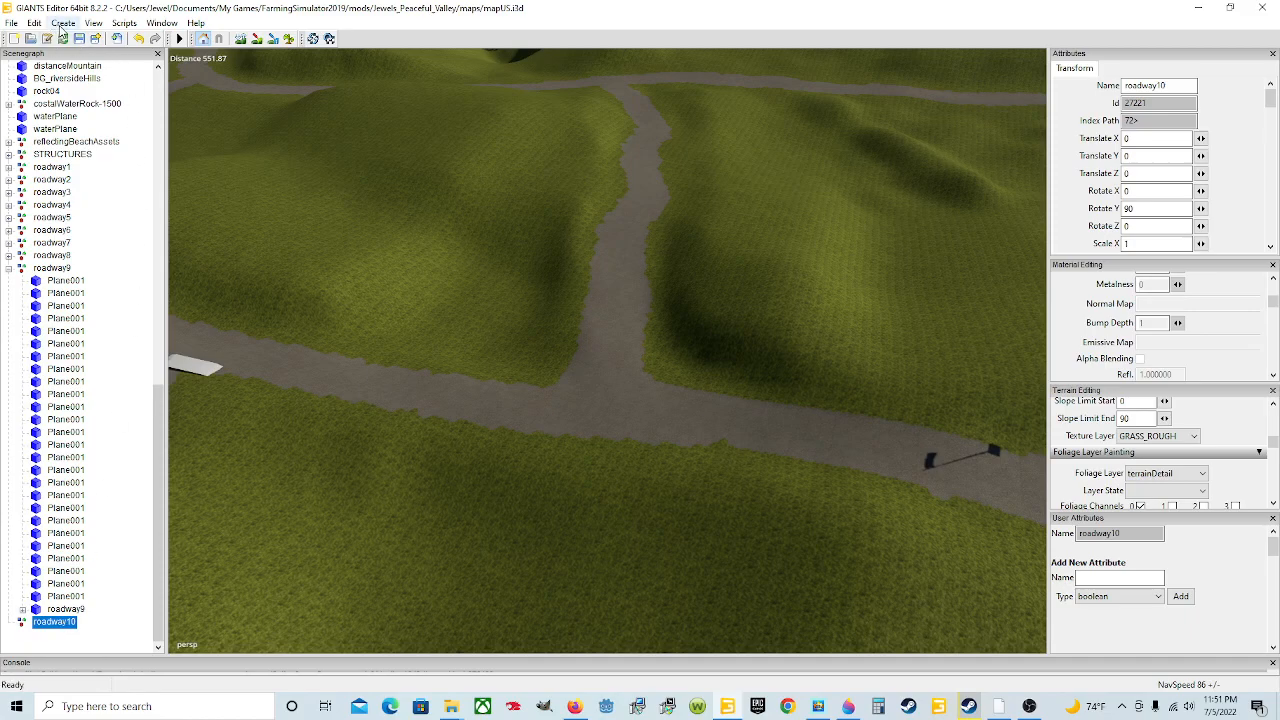
{"action": "left_click", "coordinate": [163, 24]}
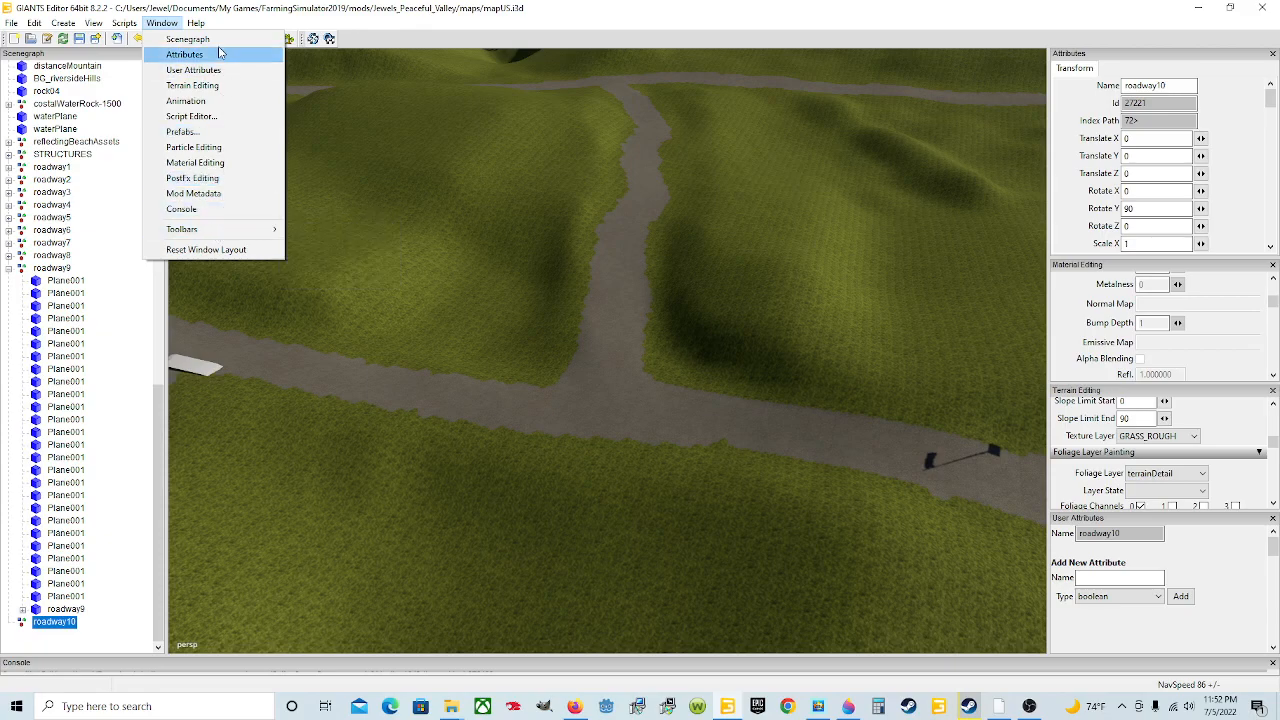
{"action": "left_click", "coordinate": [164, 23]}
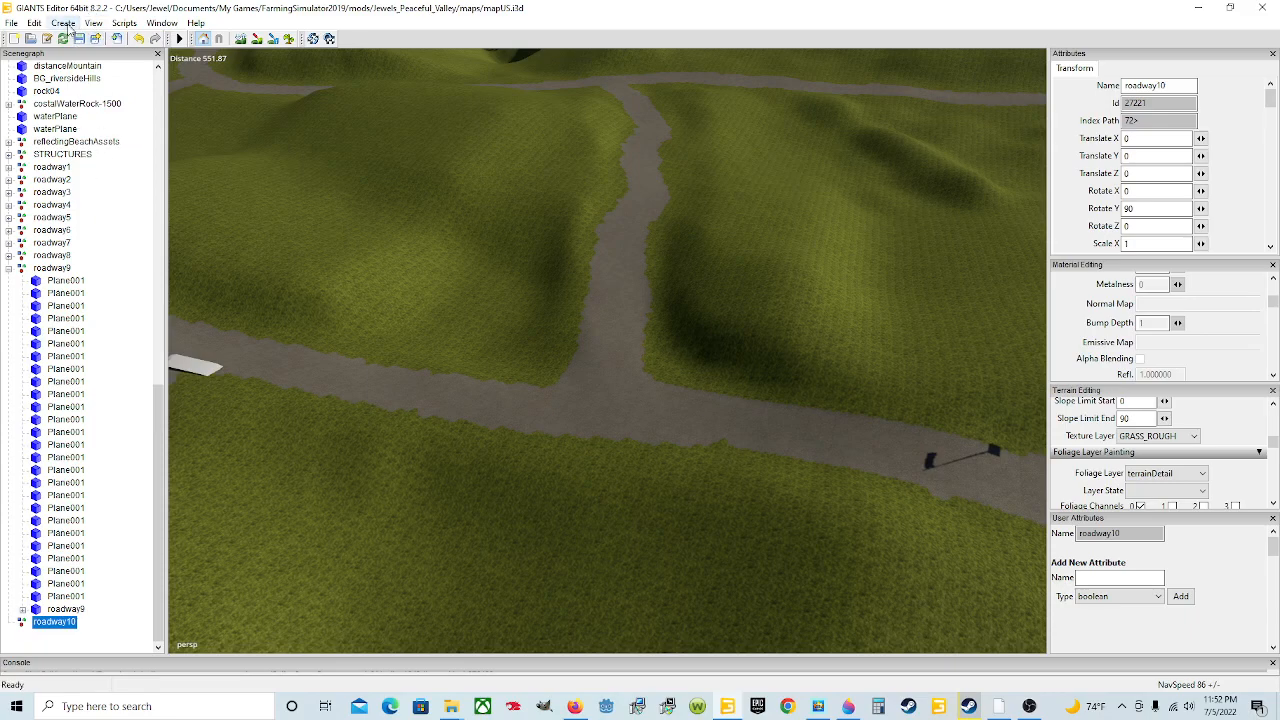
{"action": "left_click", "coordinate": [66, 23]}
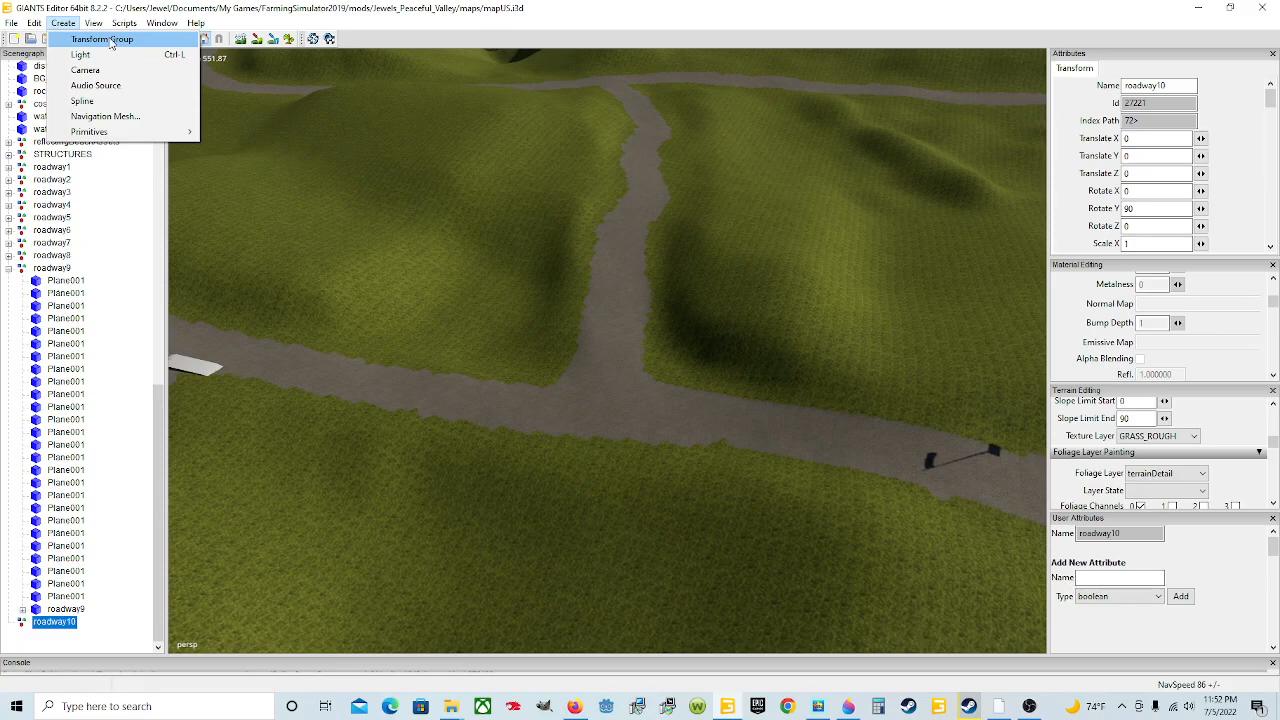
{"action": "left_click", "coordinate": [110, 40]}
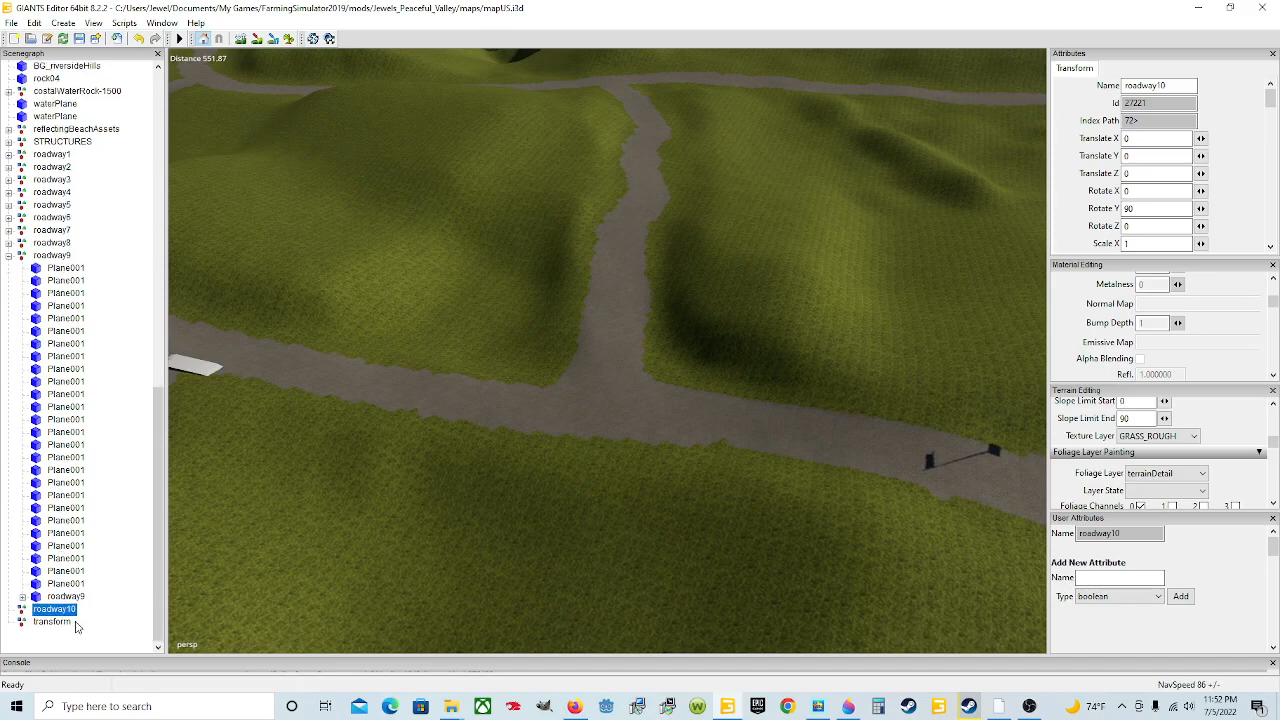
{"action": "left_click", "coordinate": [60, 622]}
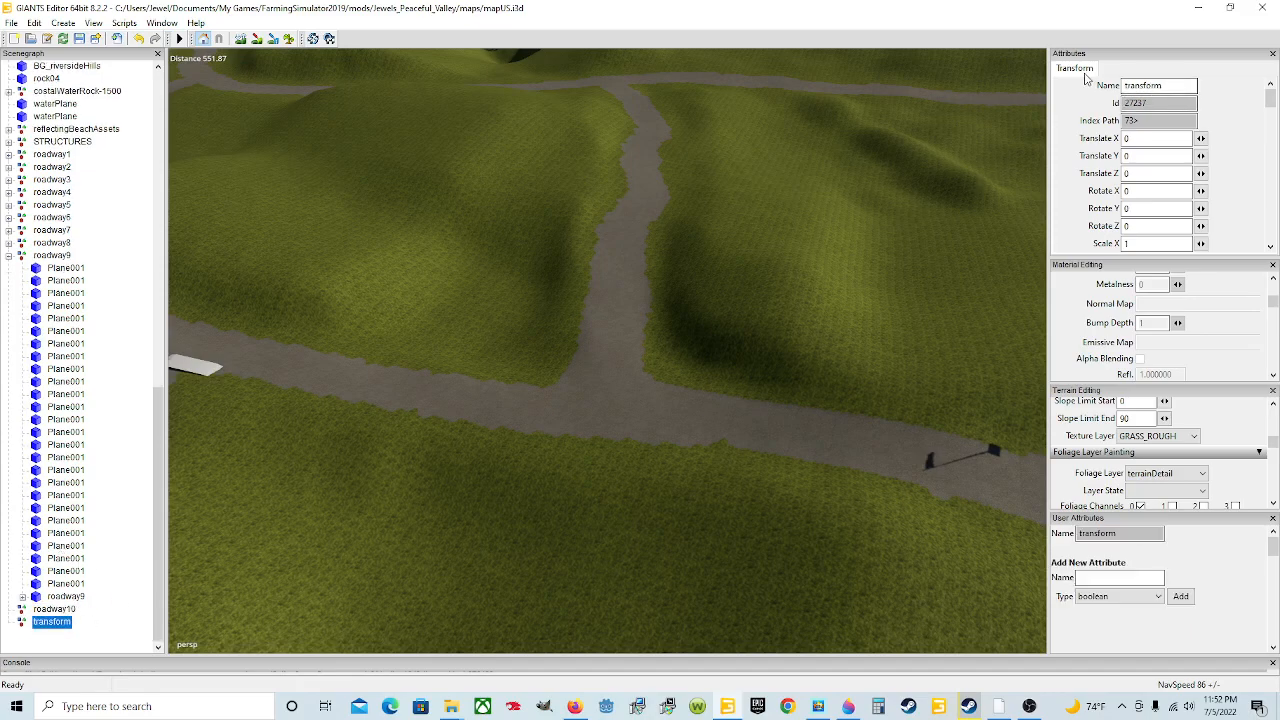
Rename the new transform group to transform1.
{"action": "double_click", "coordinate": [1165, 85]}
{"action": "type", "text": "rrrrrr"}
{"action": "key", "text": "BackSpace"}
{"action": "key", "text": "BackSpace"}
{"action": "key", "text": "BackSpace"}
{"action": "key", "text": "BackSpace"}
{"action": "key", "text": "BackSpace"}
{"action": "left_click", "coordinate": [109, 627]}
{"action": "left_click", "coordinate": [1165, 85]}
{"action": "type", "text": "1"}
{"action": "key", "text": "Return"}
Start exporting the selected transform1 group and go to the Downloads folder as destination.
{"action": "left_click", "coordinate": [12, 23]}
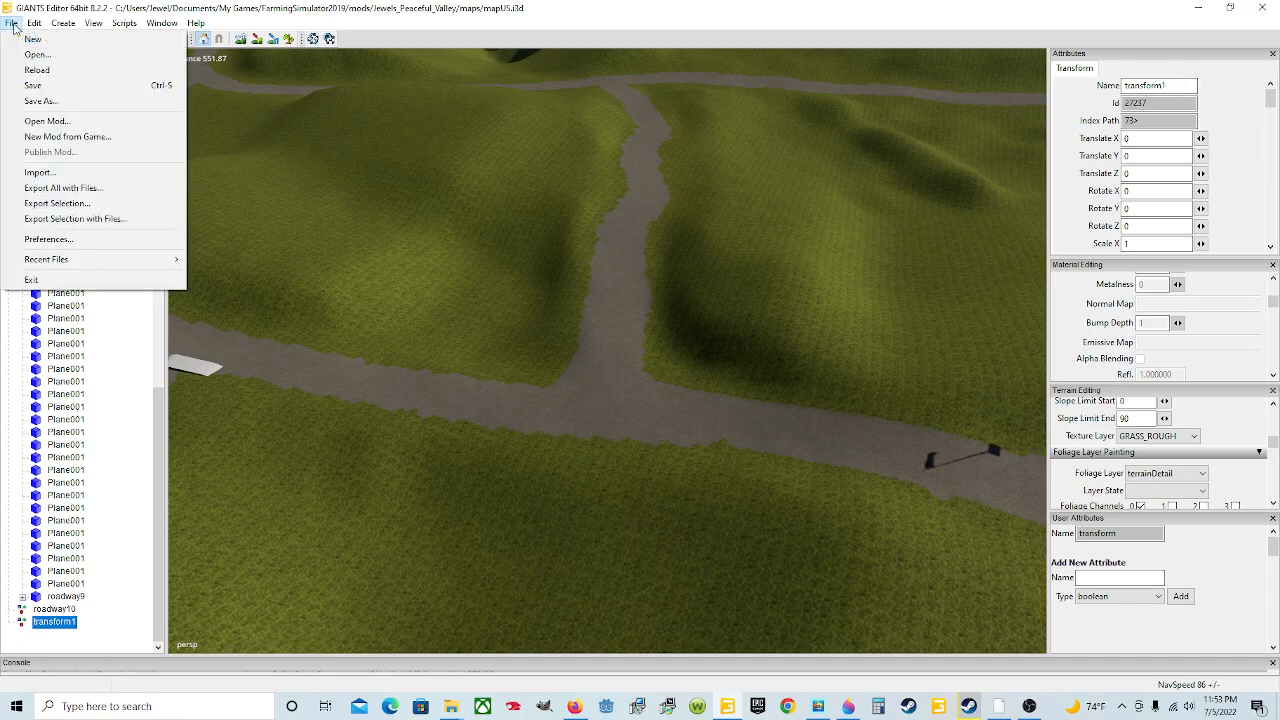
{"action": "left_click", "coordinate": [91, 205]}
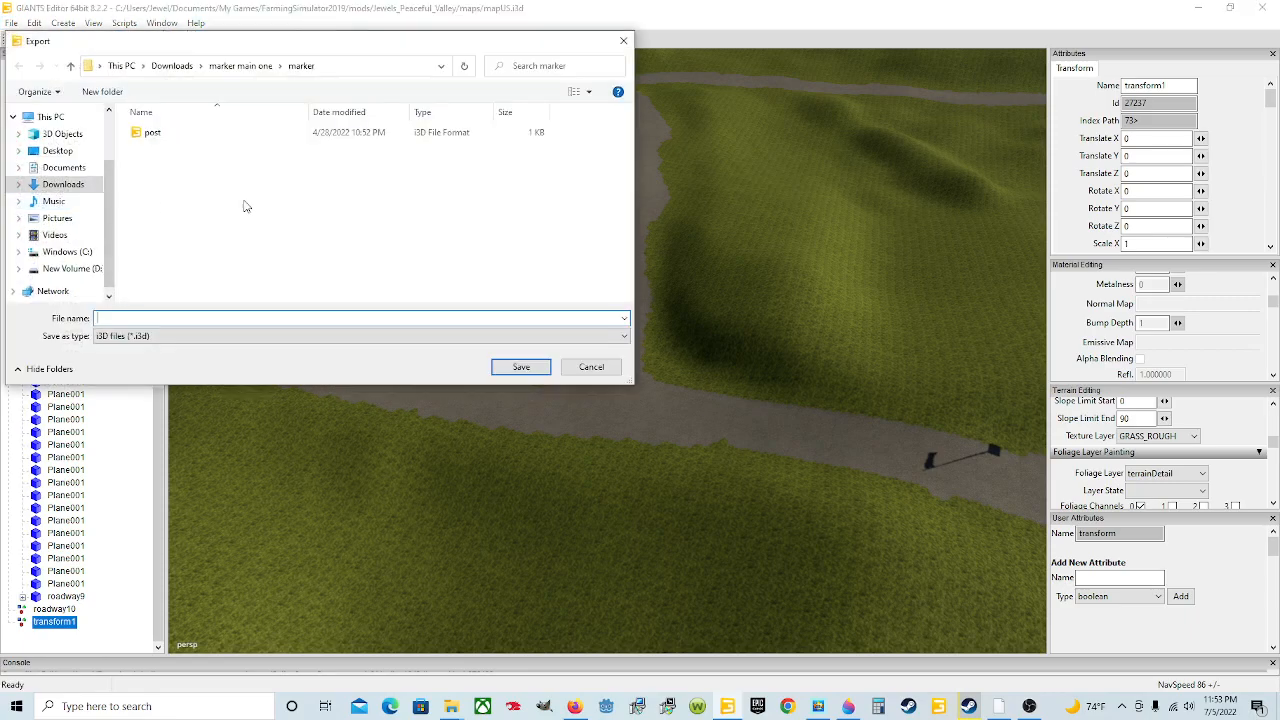
{"action": "left_click", "coordinate": [70, 187]}
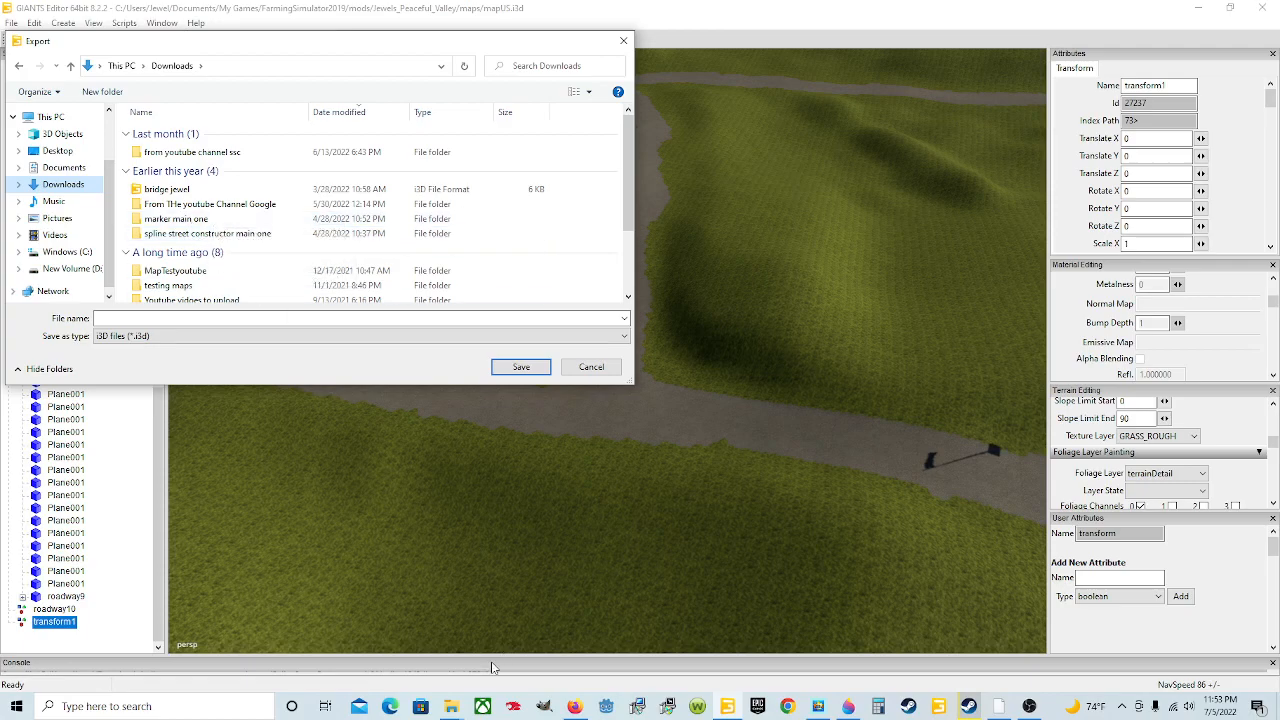
Switch to File Explorer and look through the files and folders in Downloads.
{"action": "mouse_move", "coordinate": [451, 706]}
{"action": "left_click", "coordinate": [401, 635]}
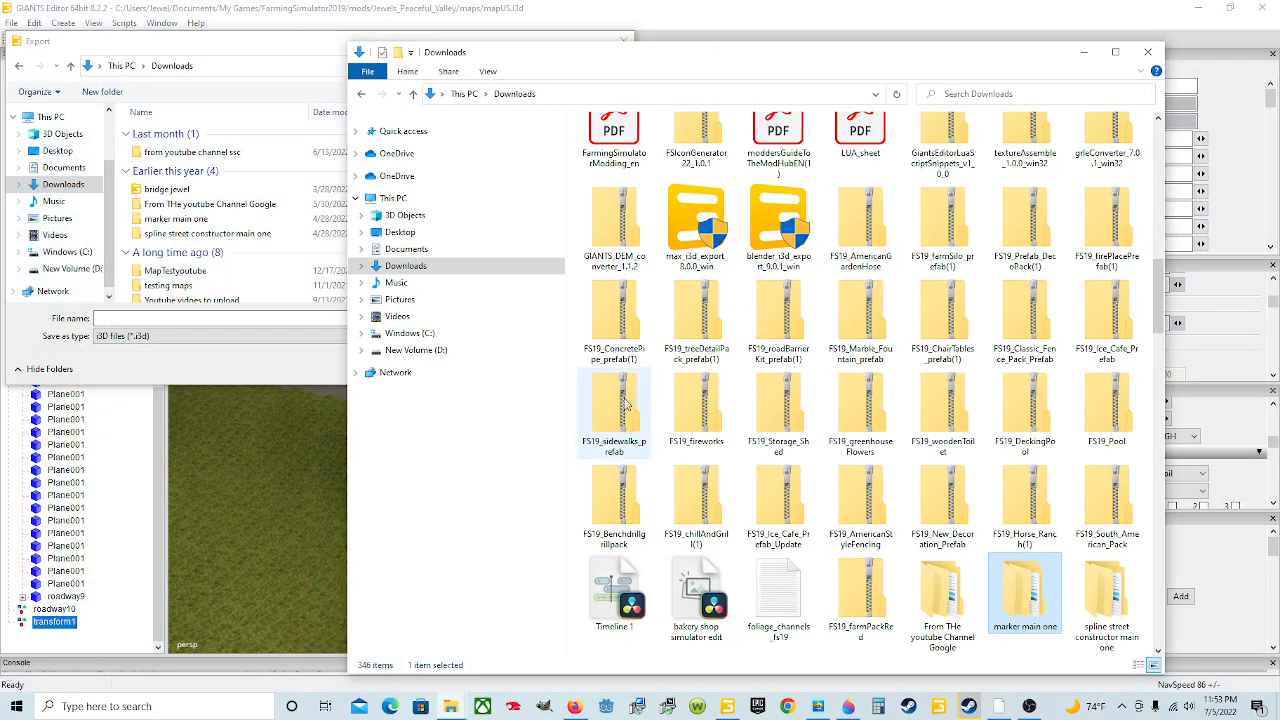
{"action": "scroll", "coordinate": [612, 411], "scroll_direction": "up", "scroll_amount": 9}
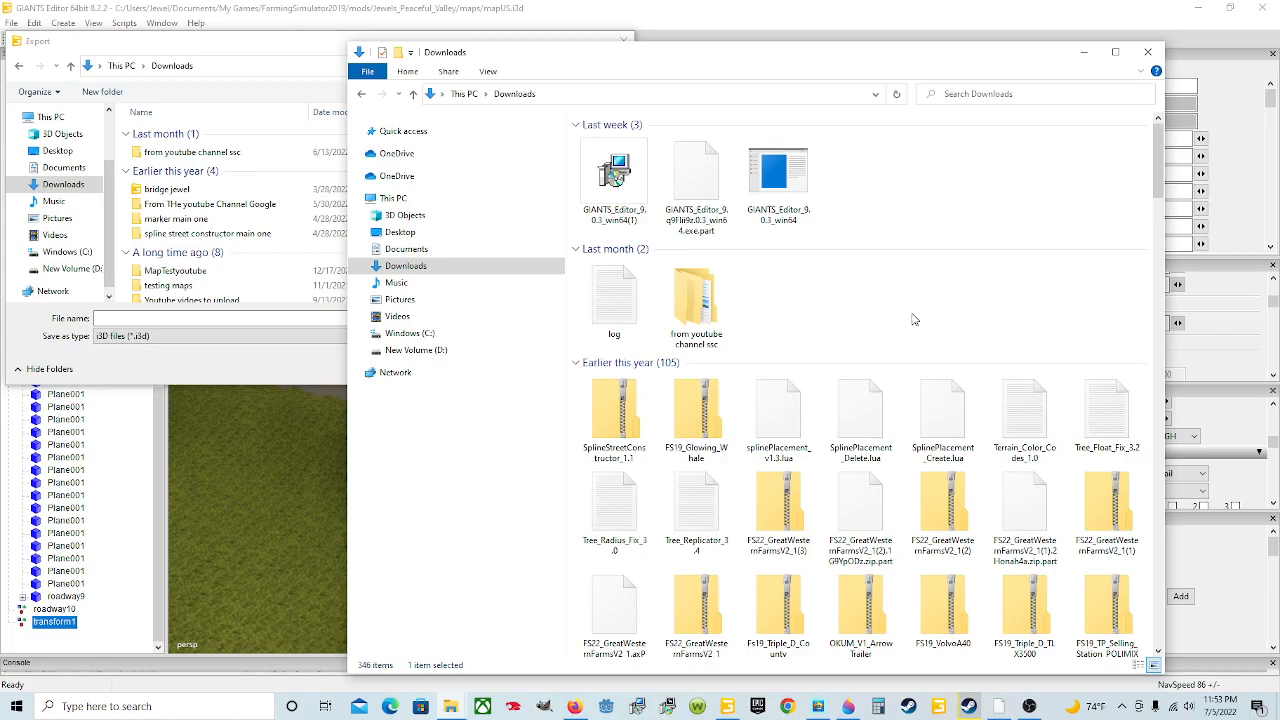
{"action": "scroll", "coordinate": [912, 319], "scroll_direction": "down", "scroll_amount": 5}
{"action": "scroll", "coordinate": [912, 319], "scroll_direction": "down", "scroll_amount": 12}
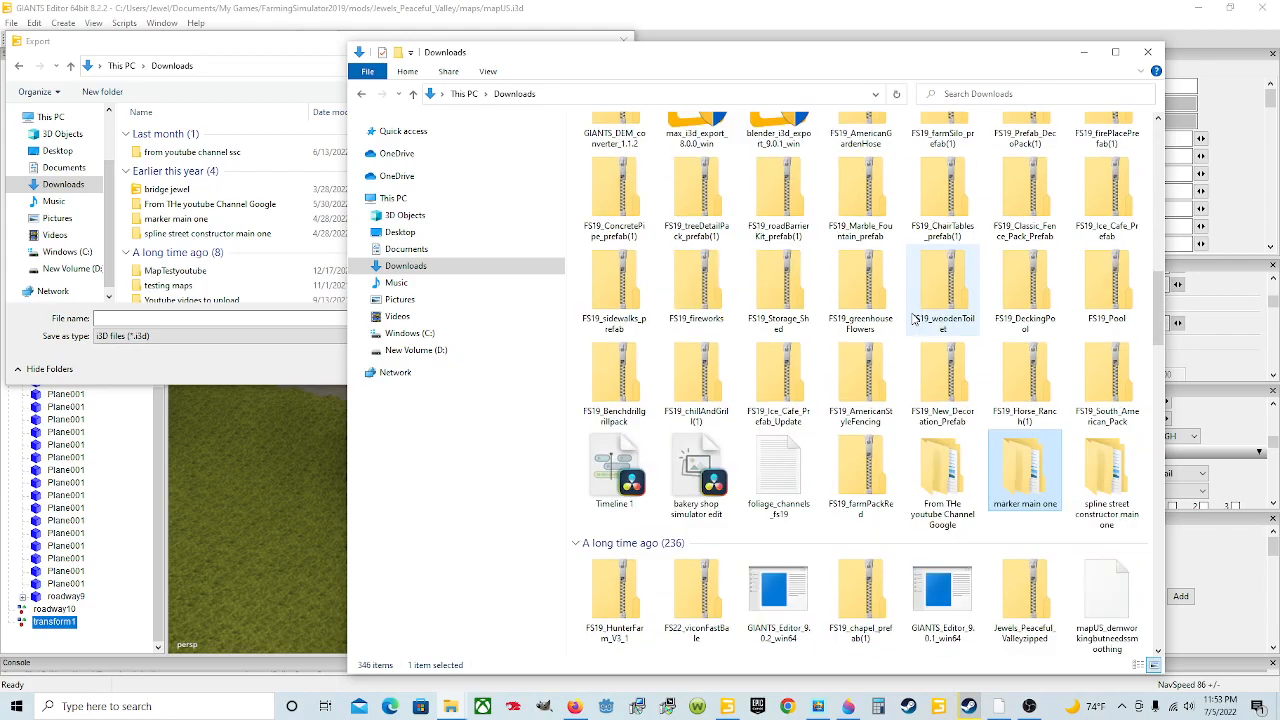
{"action": "scroll", "coordinate": [912, 319], "scroll_direction": "down", "scroll_amount": 3}
{"action": "scroll", "coordinate": [912, 319], "scroll_direction": "up", "scroll_amount": 3}
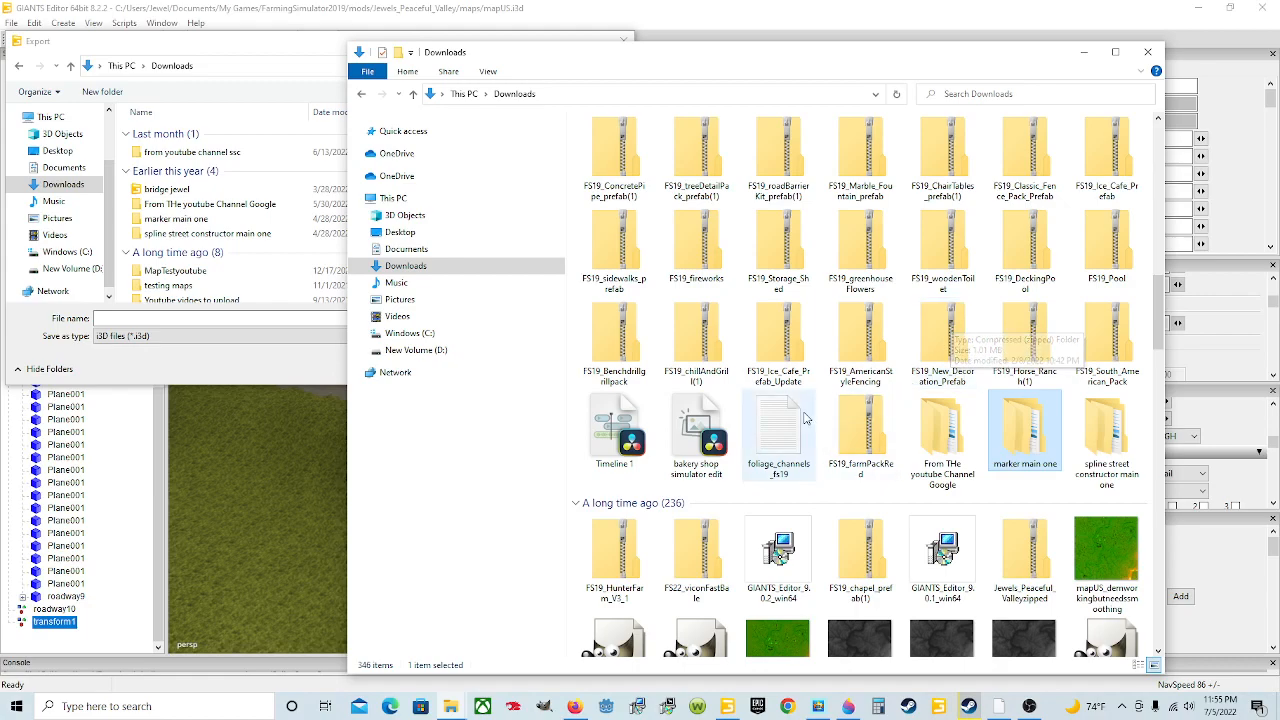
Review the available file actions for the FS19_New_Decoration_Prefab archive, such as extracting it.
{"action": "left_click", "coordinate": [944, 350]}
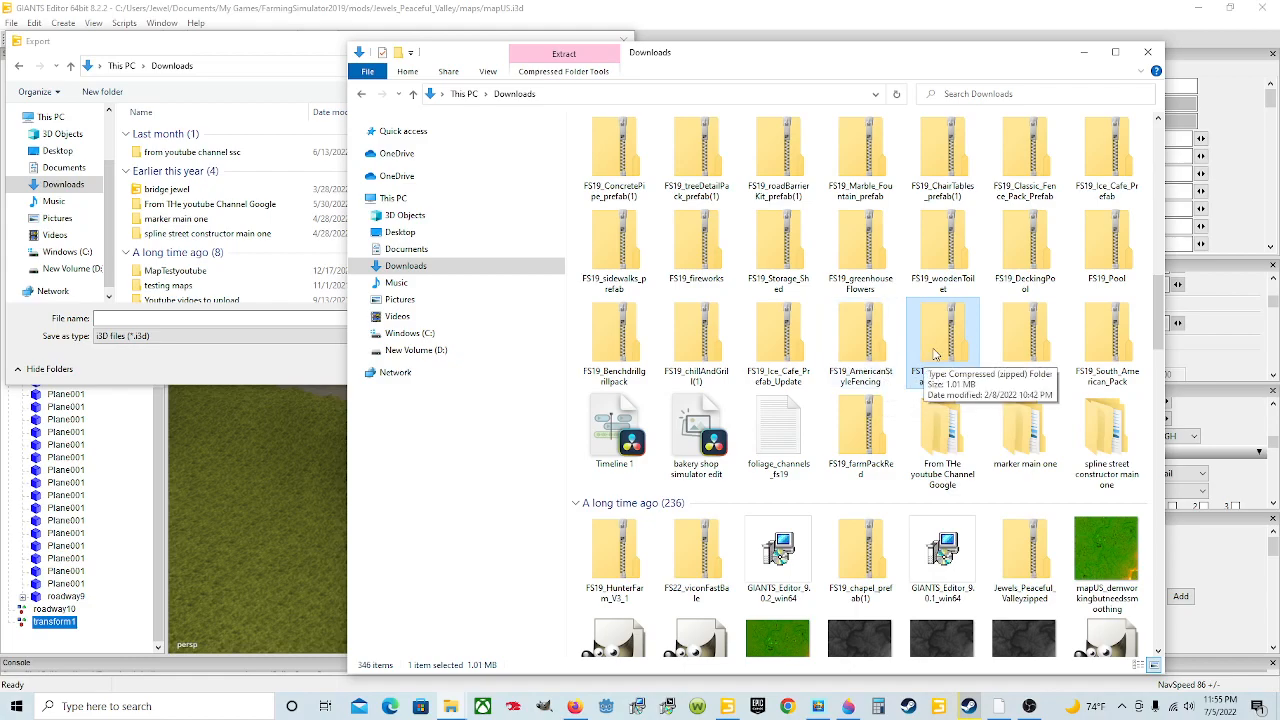
{"action": "right_click", "coordinate": [930, 358]}
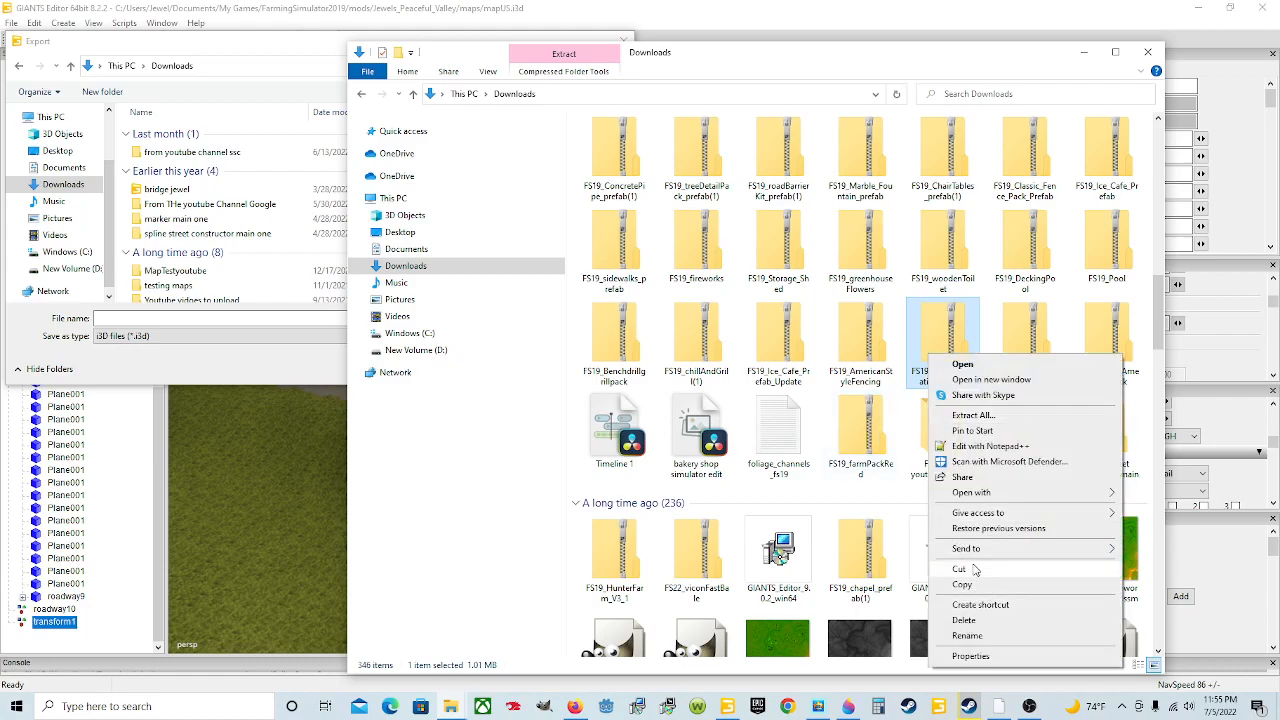
{"action": "left_click", "coordinate": [946, 331]}
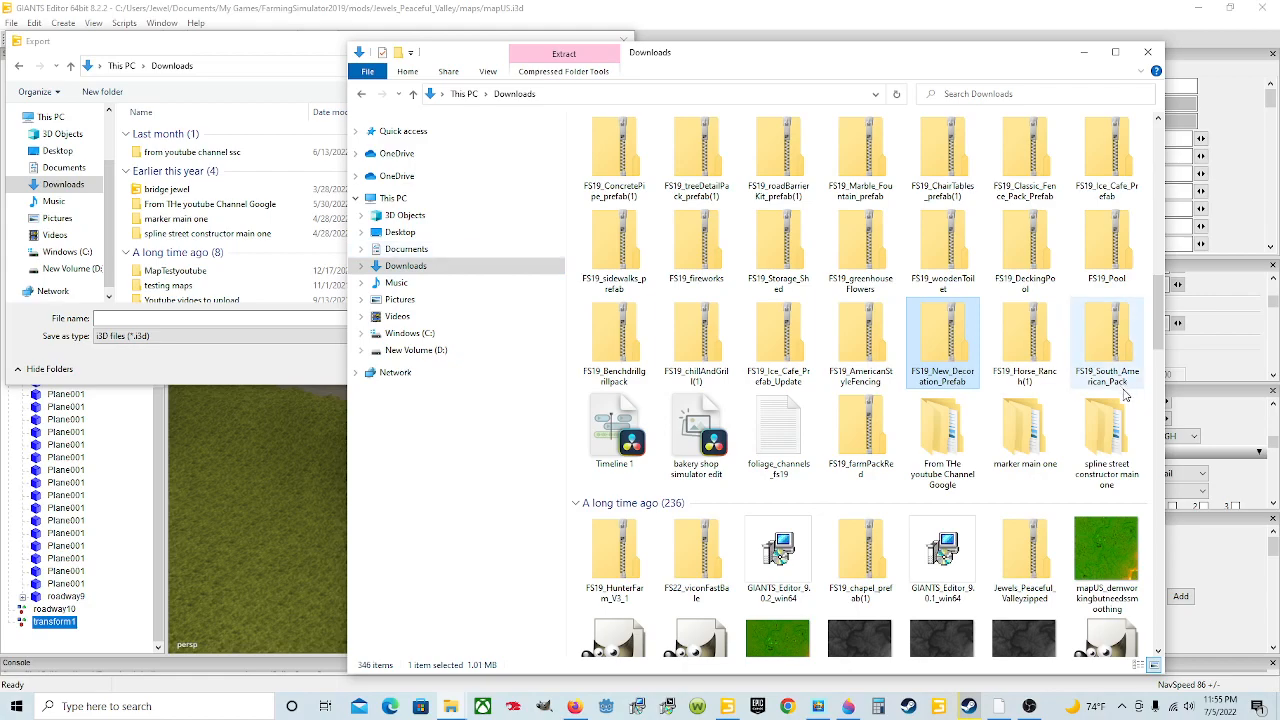
{"action": "right_click", "coordinate": [947, 359]}
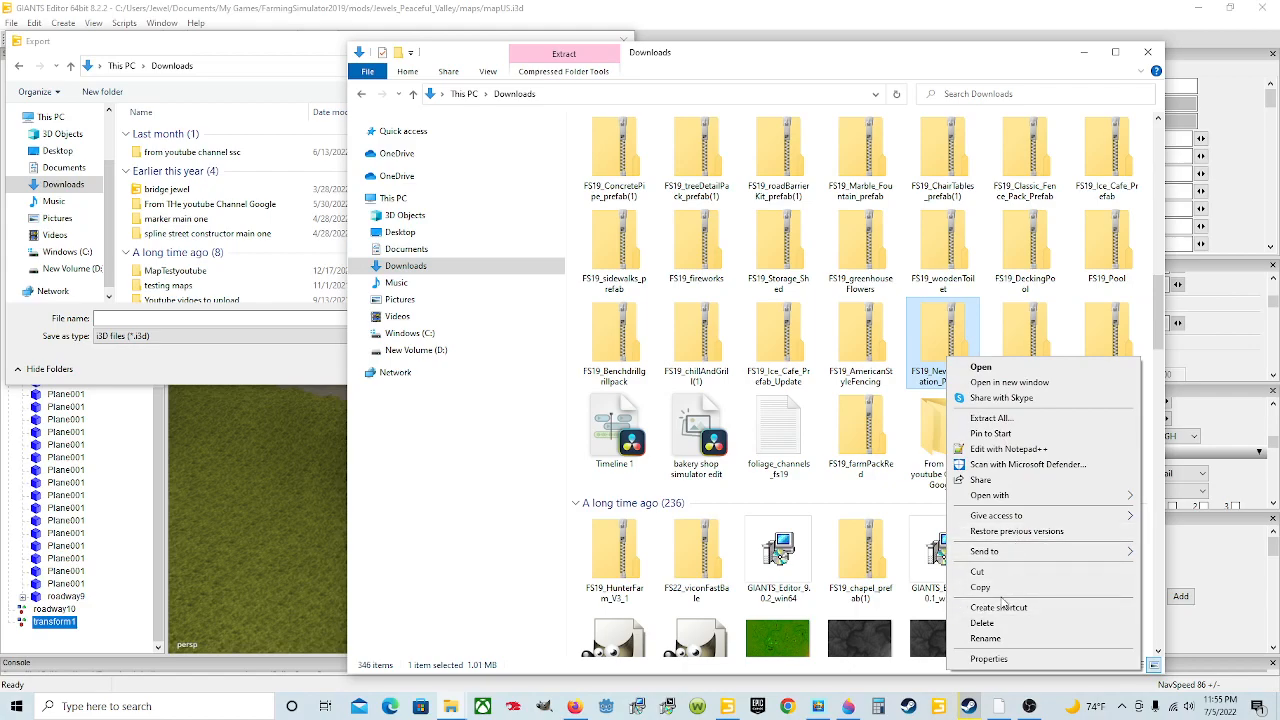
{"action": "left_click", "coordinate": [920, 367]}
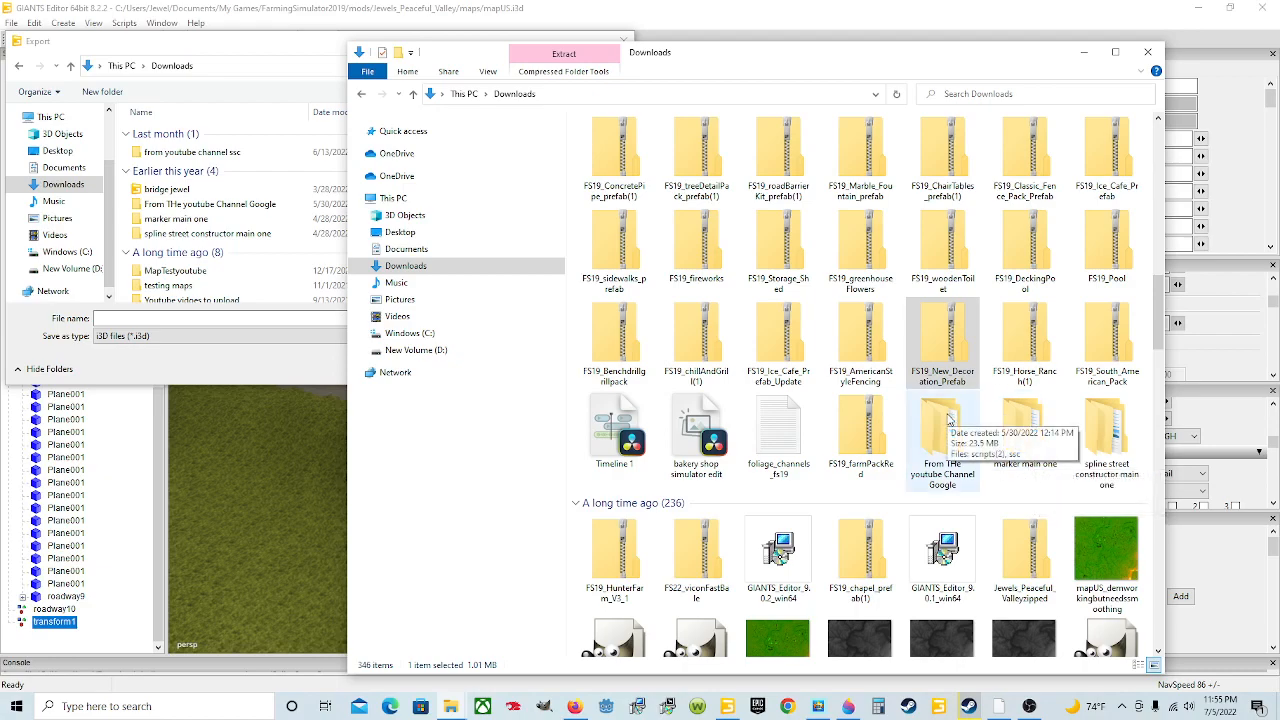
{"action": "right_click", "coordinate": [941, 353]}
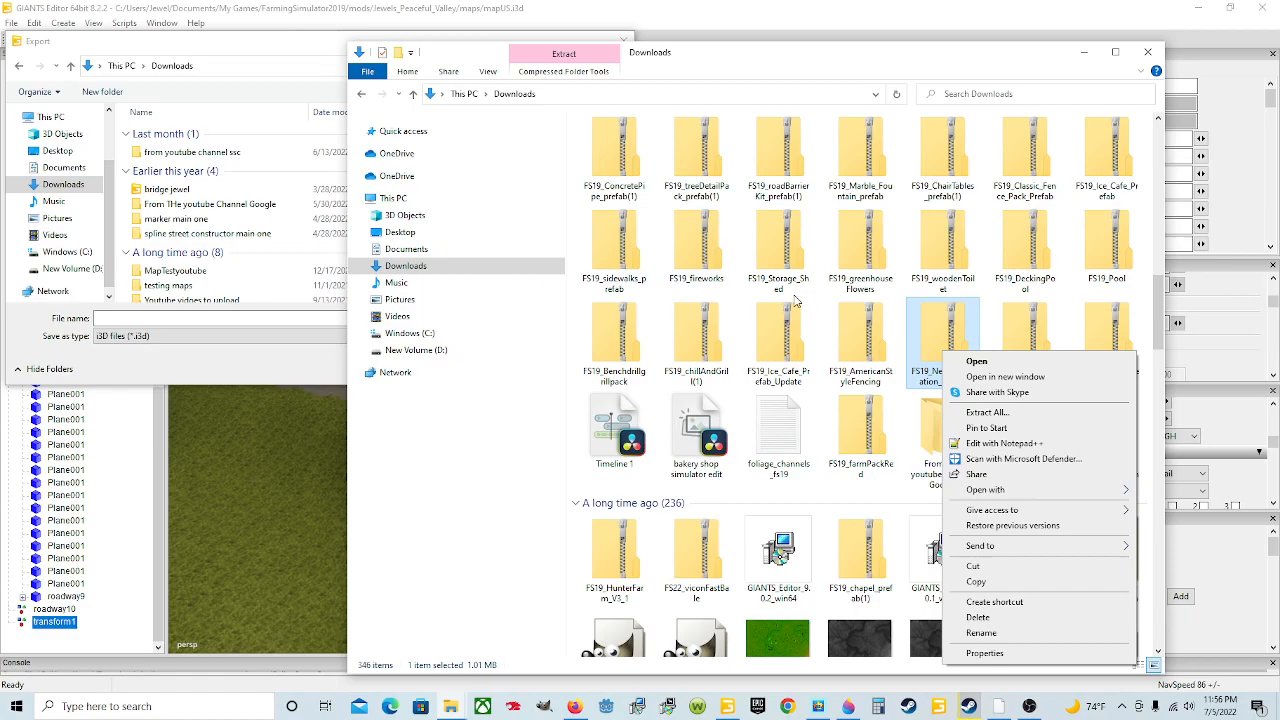
{"action": "left_click", "coordinate": [951, 330]}
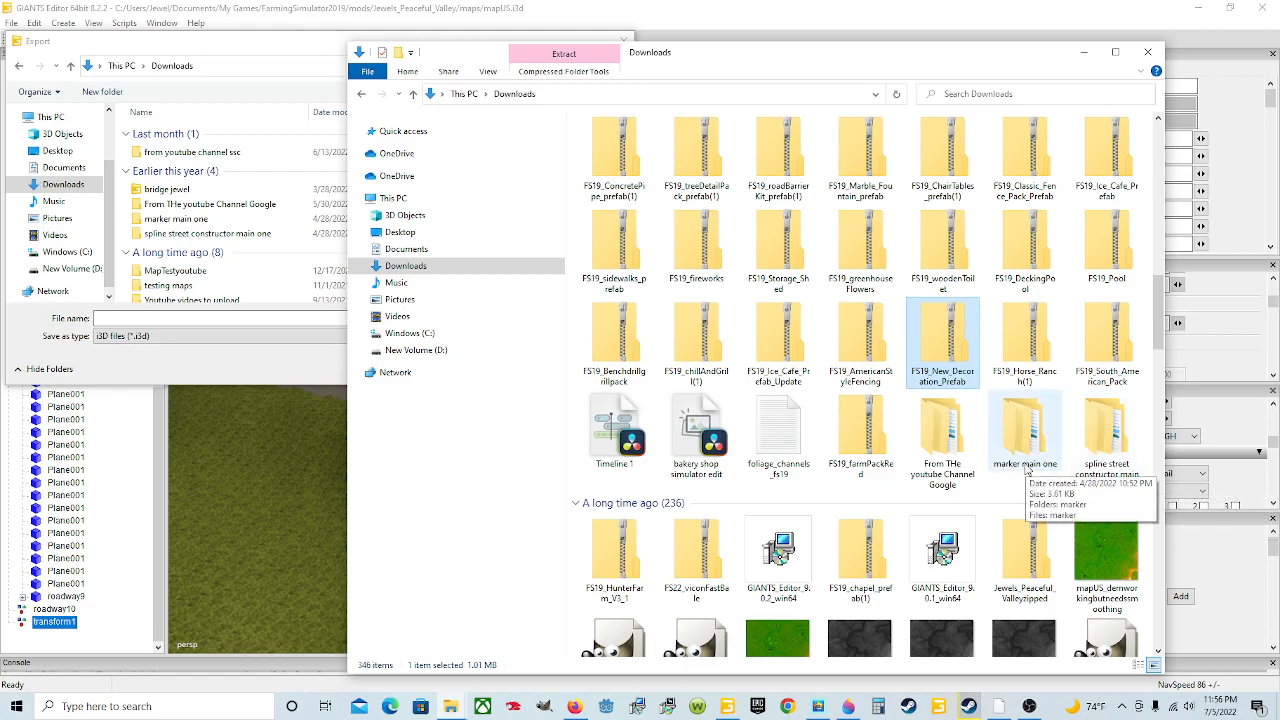
Open the "spline street constructor main one" folder in Downloads.
{"action": "double_click", "coordinate": [1107, 440]}
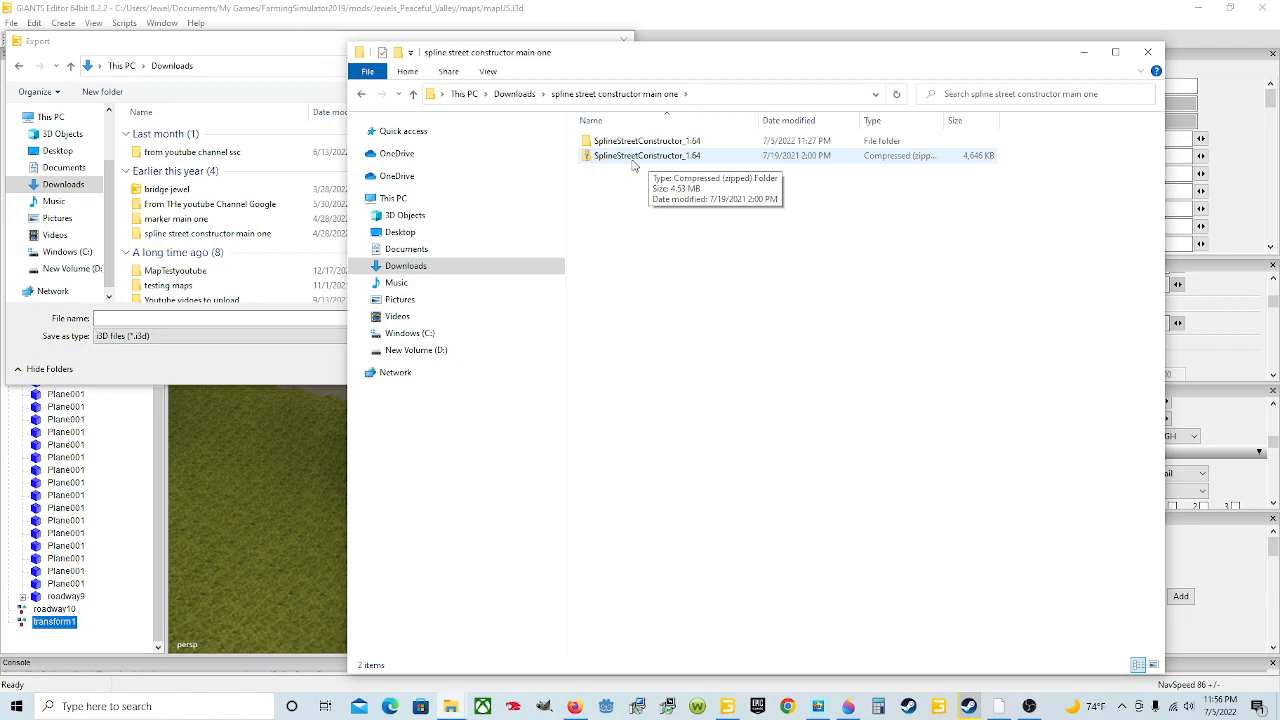
Review the available file actions for the SplineStreetConstructor_1.64 zip archive without choosing one.
{"action": "left_click", "coordinate": [634, 162]}
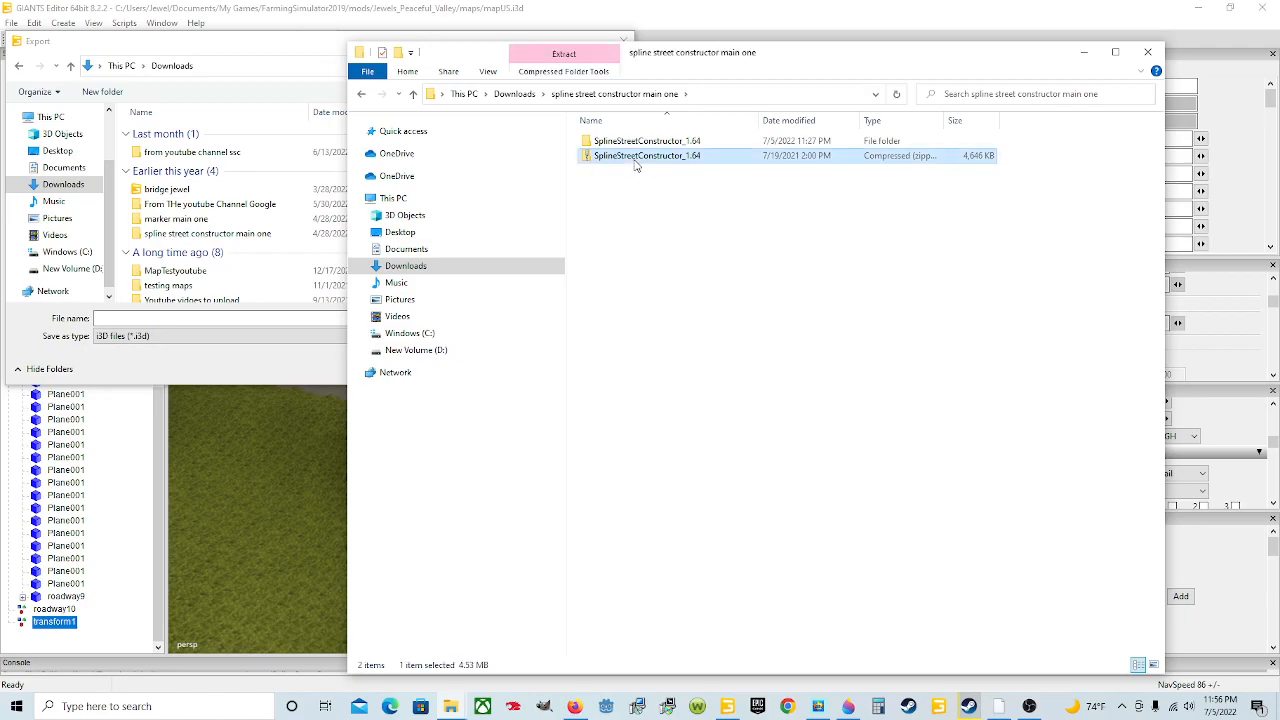
{"action": "right_click", "coordinate": [721, 161]}
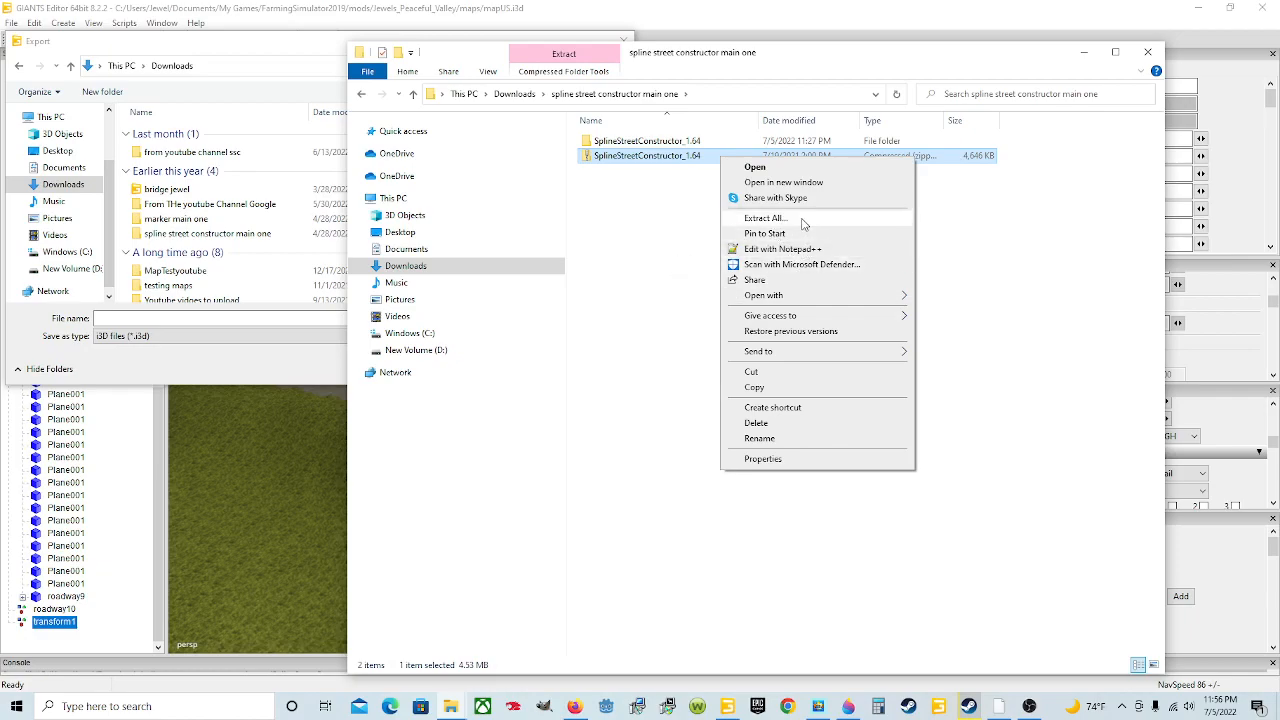
{"action": "mouse_move", "coordinate": [801, 300]}
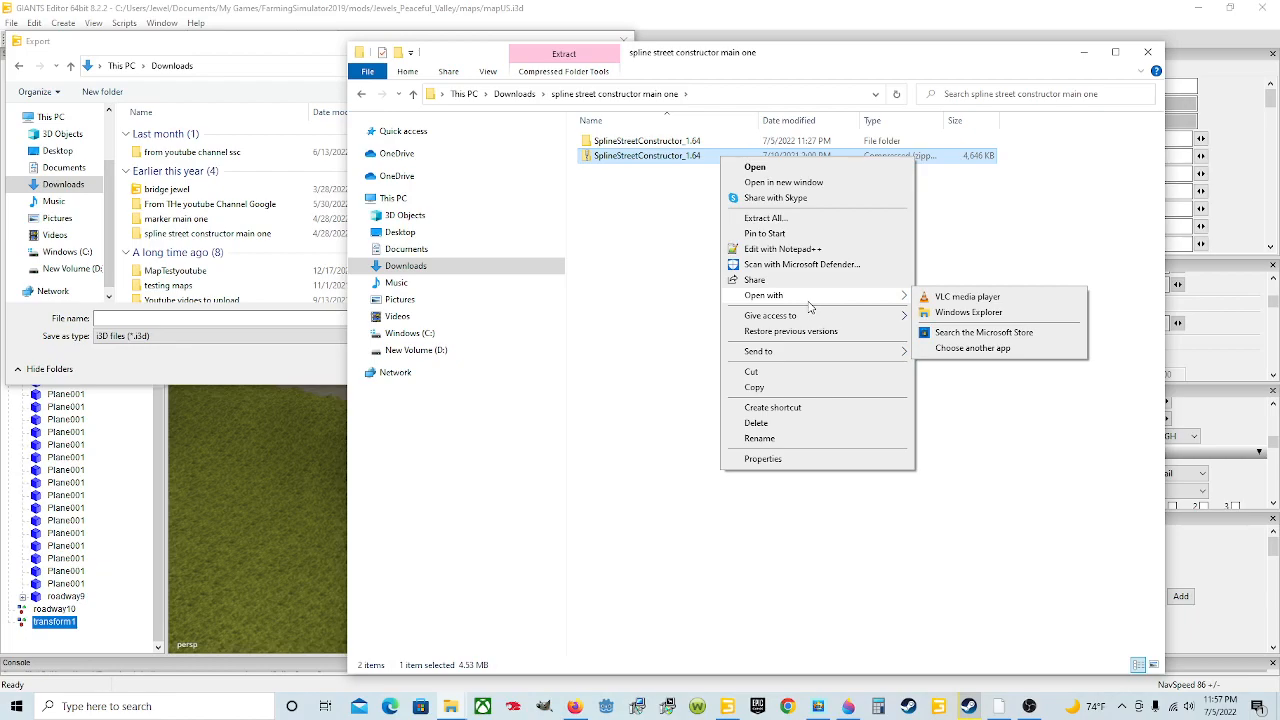
{"action": "left_click", "coordinate": [697, 246]}
Open the extracted SplineStreetConstructor_1.64 folder and launch the SplineStreetConstructor_1.64 application.
{"action": "double_click", "coordinate": [706, 144]}
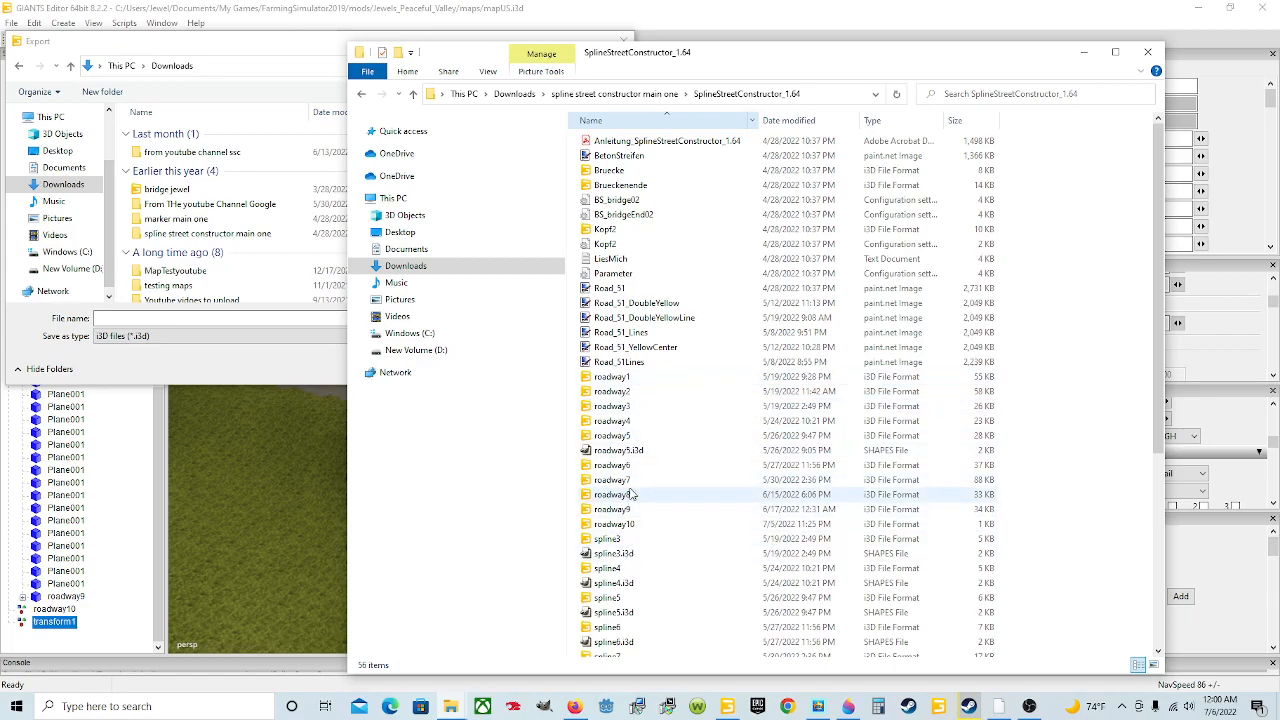
{"action": "left_click_drag", "start_coordinate": [1150, 391], "coordinate": [1156, 550]}
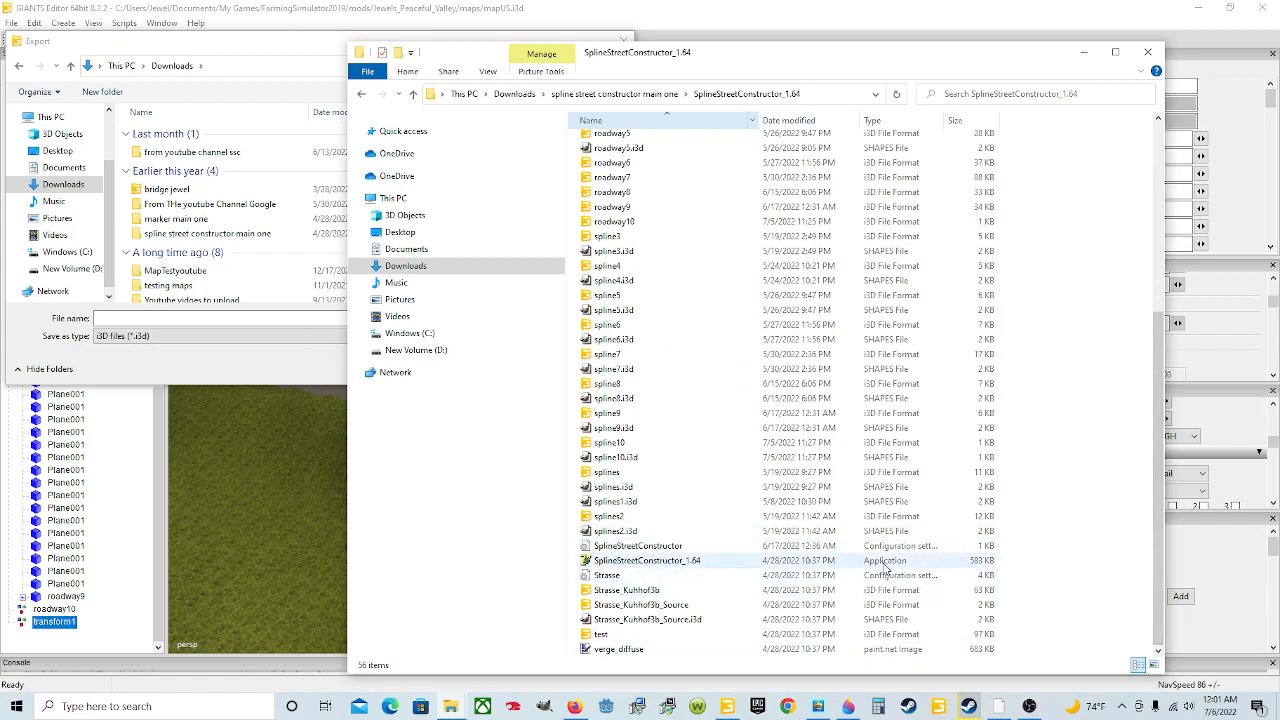
{"action": "double_click", "coordinate": [729, 561]}
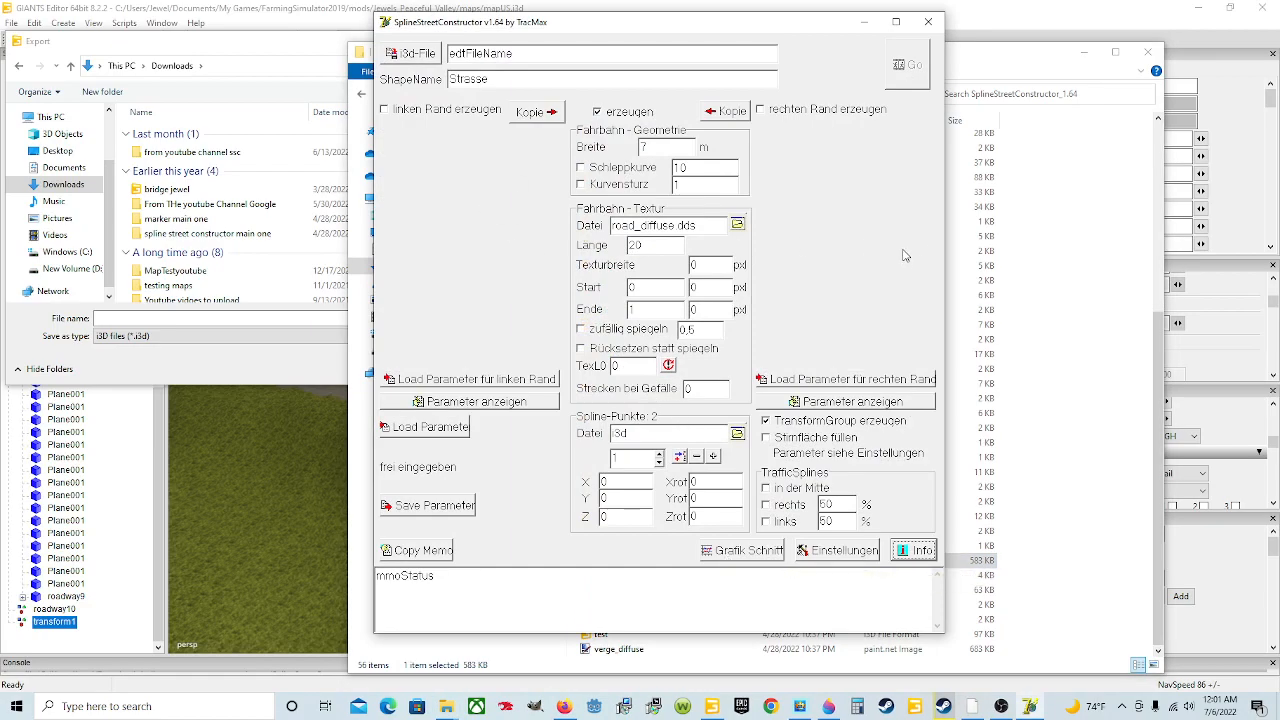
Minimize the road constructor and File Explorer, and cancel the pending export in GIANTS Editor.
{"action": "left_click", "coordinate": [859, 24]}
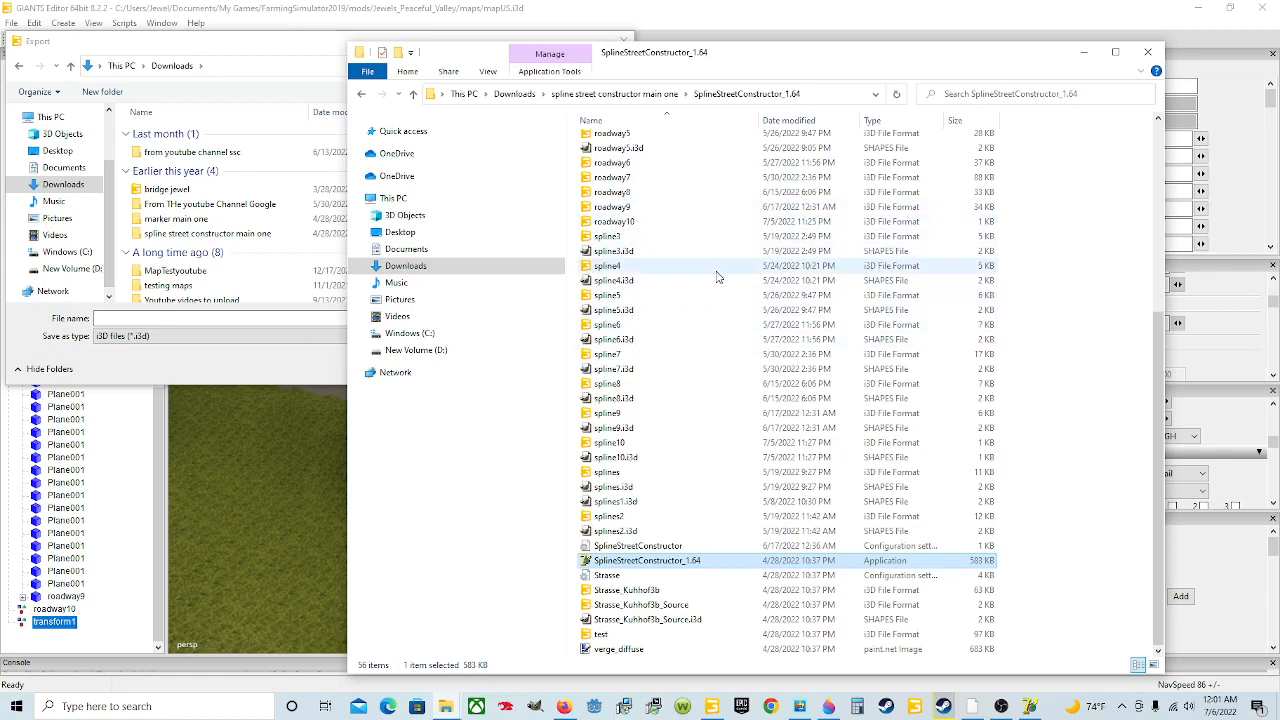
{"action": "left_click", "coordinate": [1084, 51]}
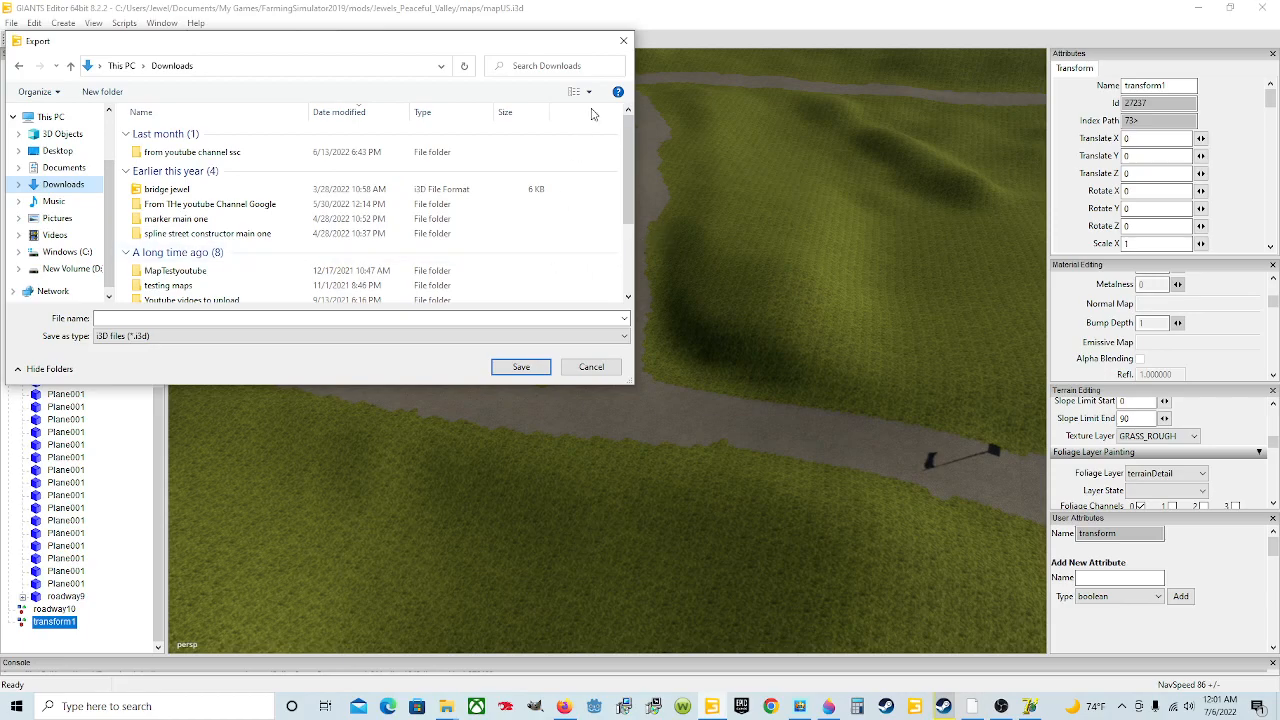
{"action": "left_click", "coordinate": [592, 368]}
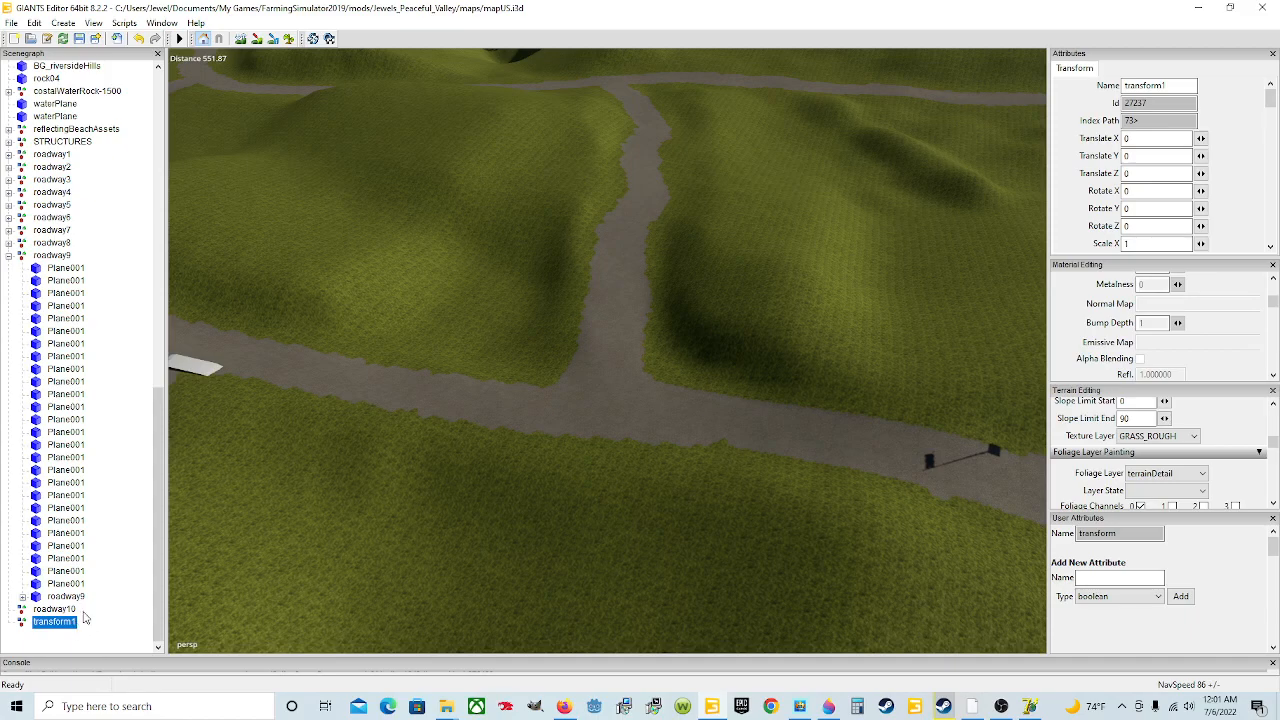
Start exporting transform1, look through the i3d files in the SplineStreetConstructor_1.64 folder, and cancel the export.
{"action": "left_click", "coordinate": [11, 24]}
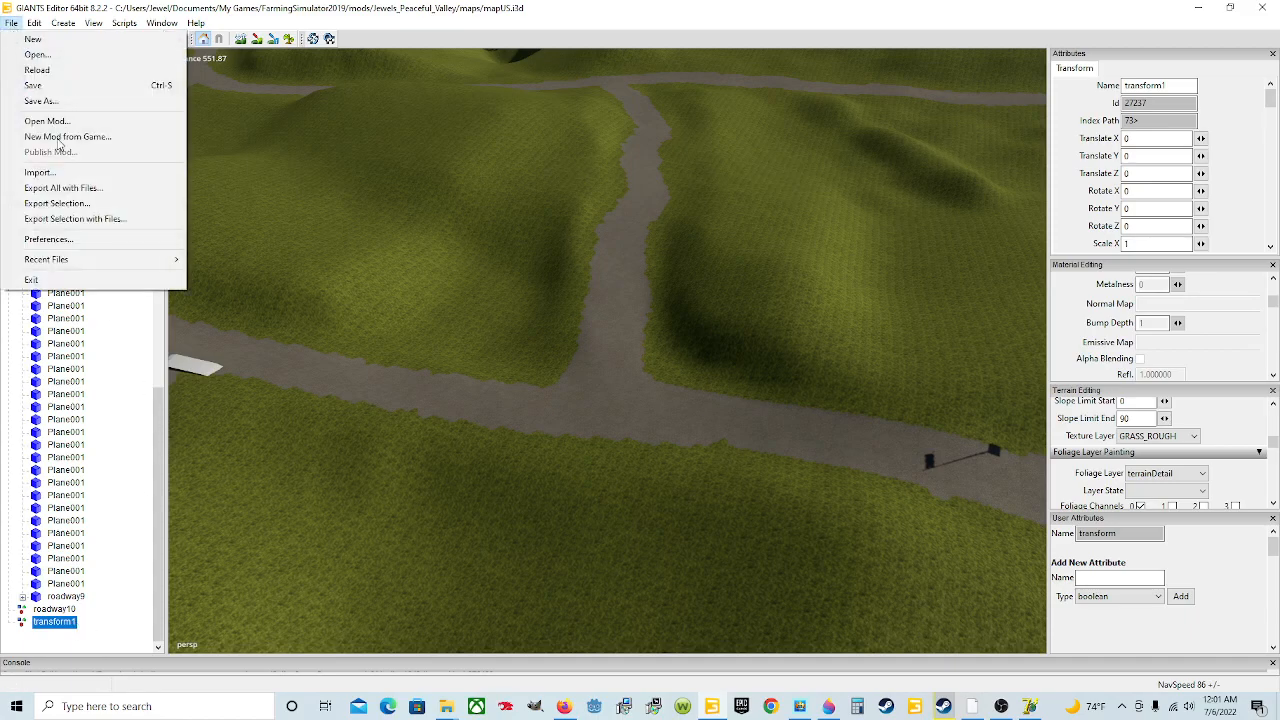
{"action": "left_click", "coordinate": [59, 202]}
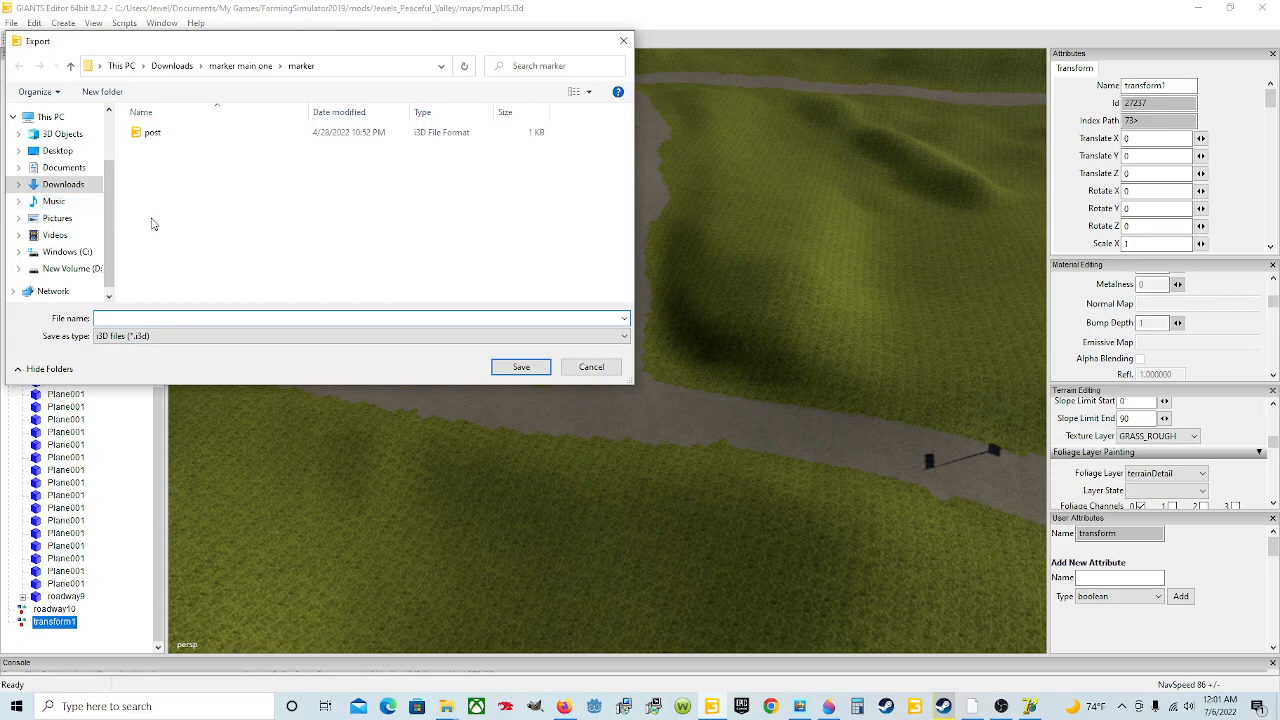
{"action": "left_click", "coordinate": [63, 184]}
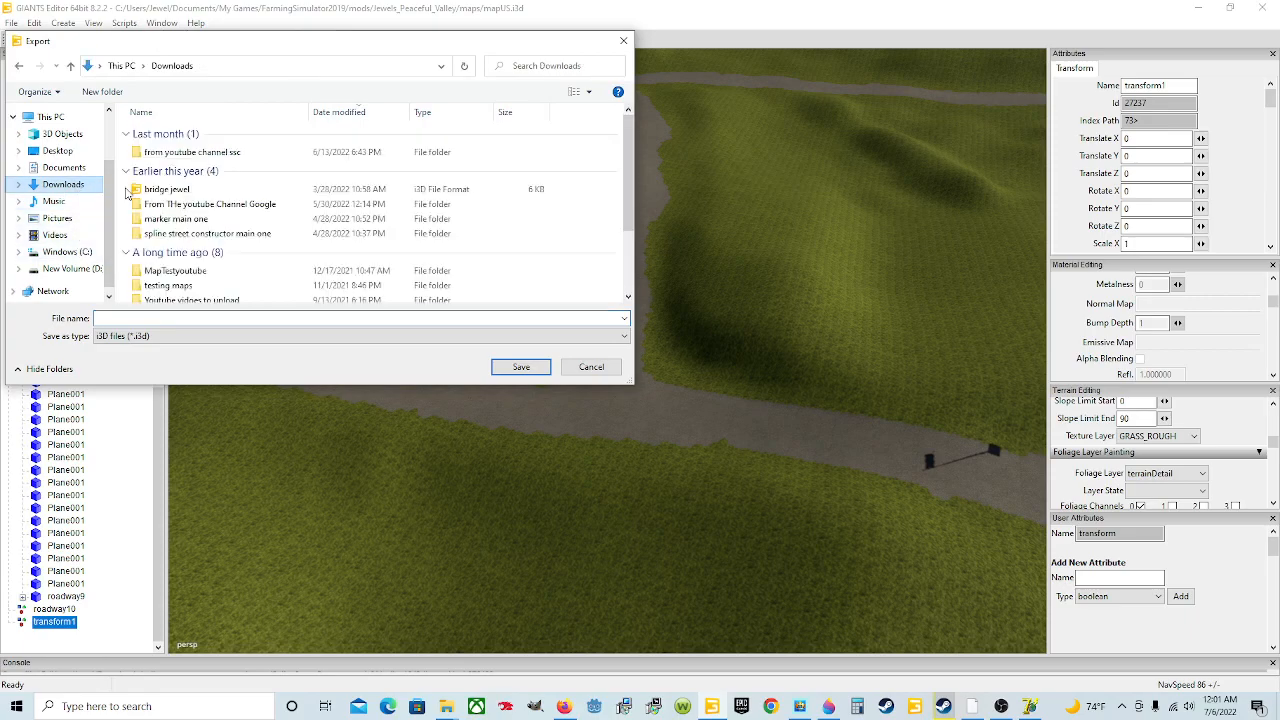
{"action": "scroll", "coordinate": [226, 232], "scroll_direction": "down", "scroll_amount": 1}
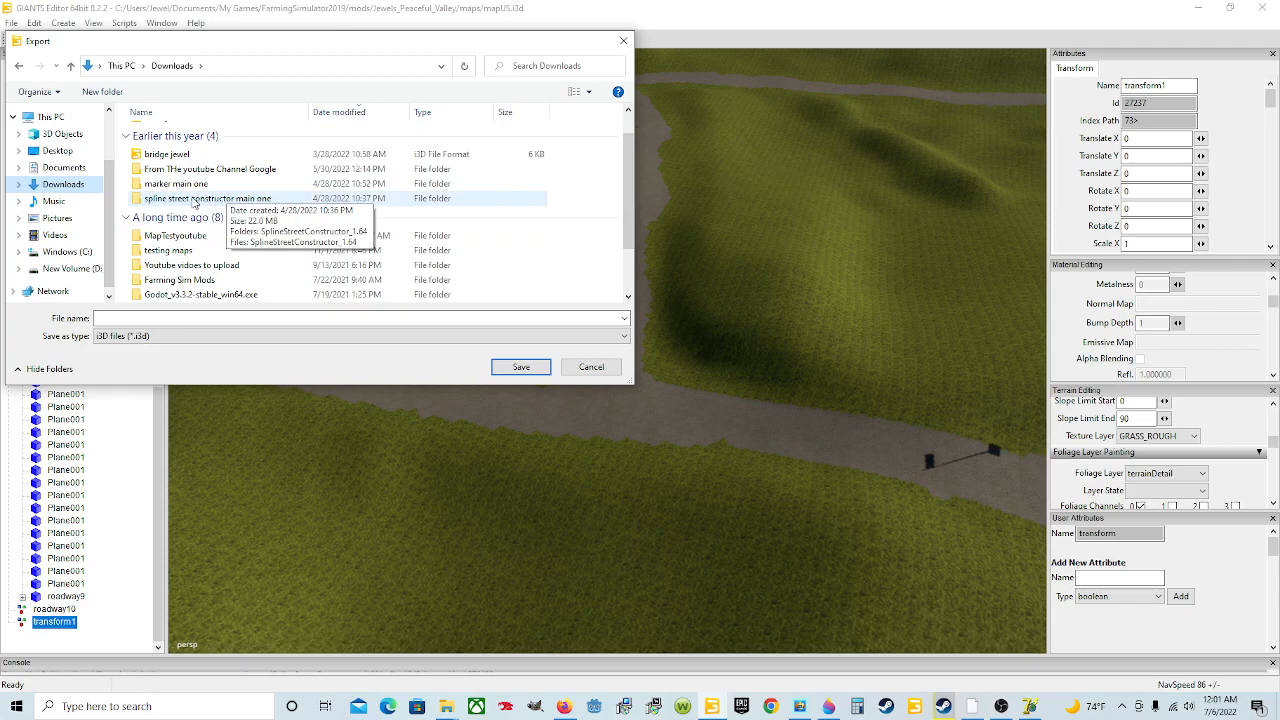
{"action": "double_click", "coordinate": [199, 204]}
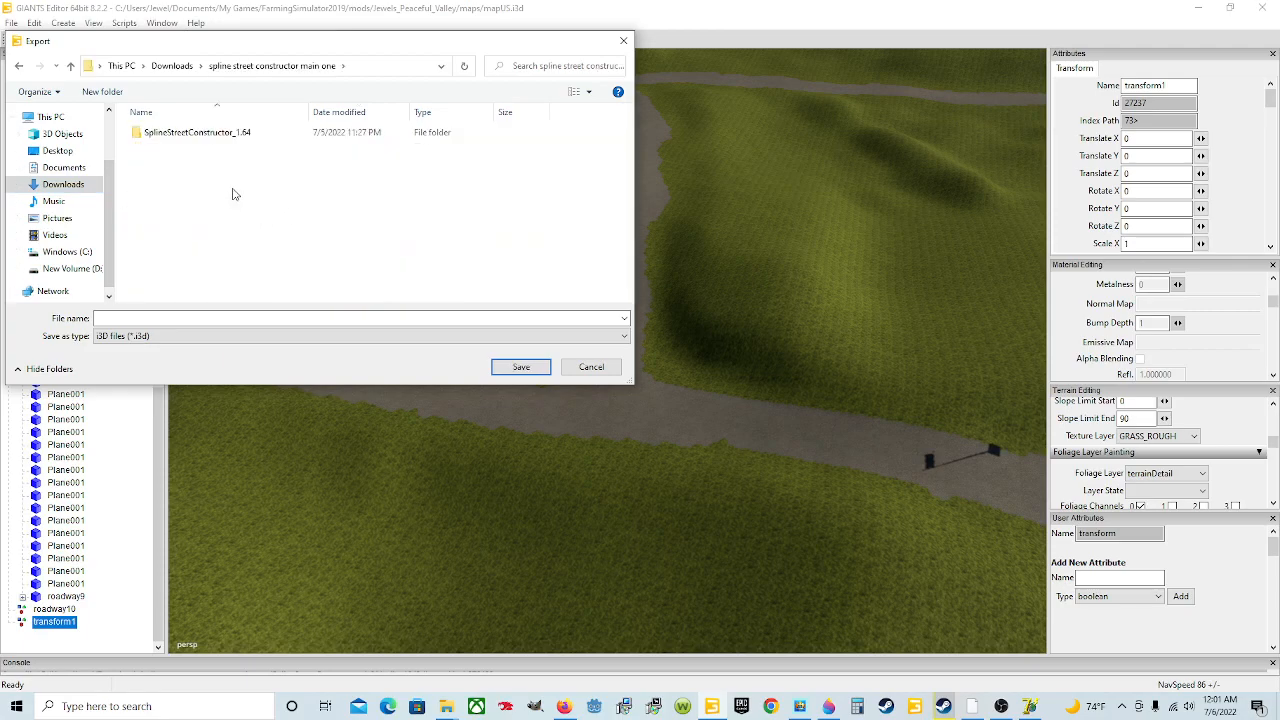
{"action": "double_click", "coordinate": [210, 136]}
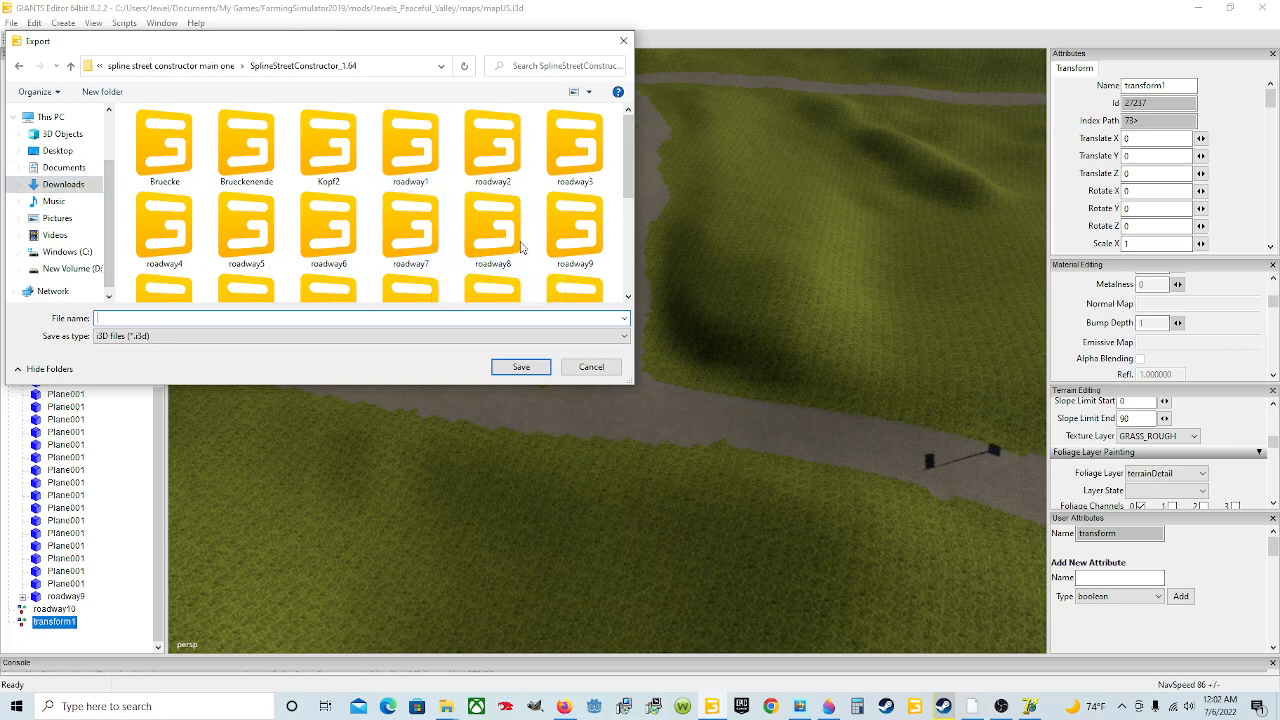
{"action": "scroll", "coordinate": [392, 254], "scroll_direction": "down", "scroll_amount": 5}
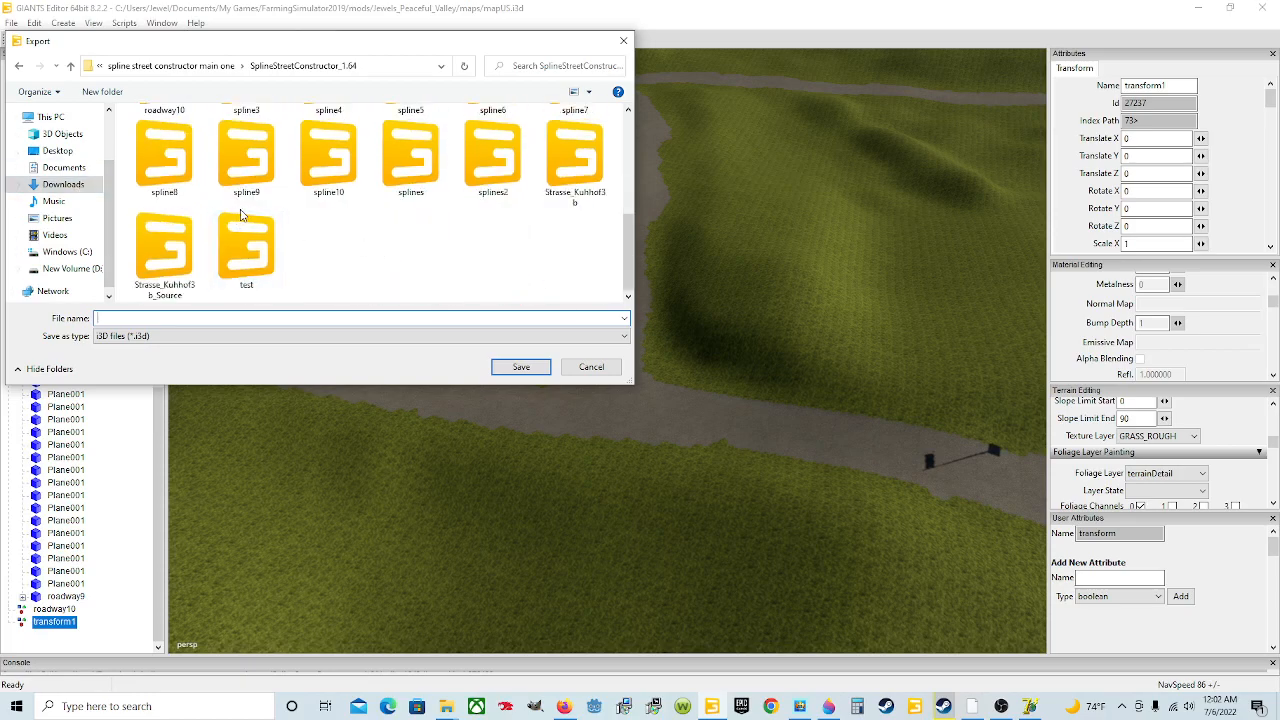
{"action": "scroll", "coordinate": [240, 214], "scroll_direction": "up", "scroll_amount": 1}
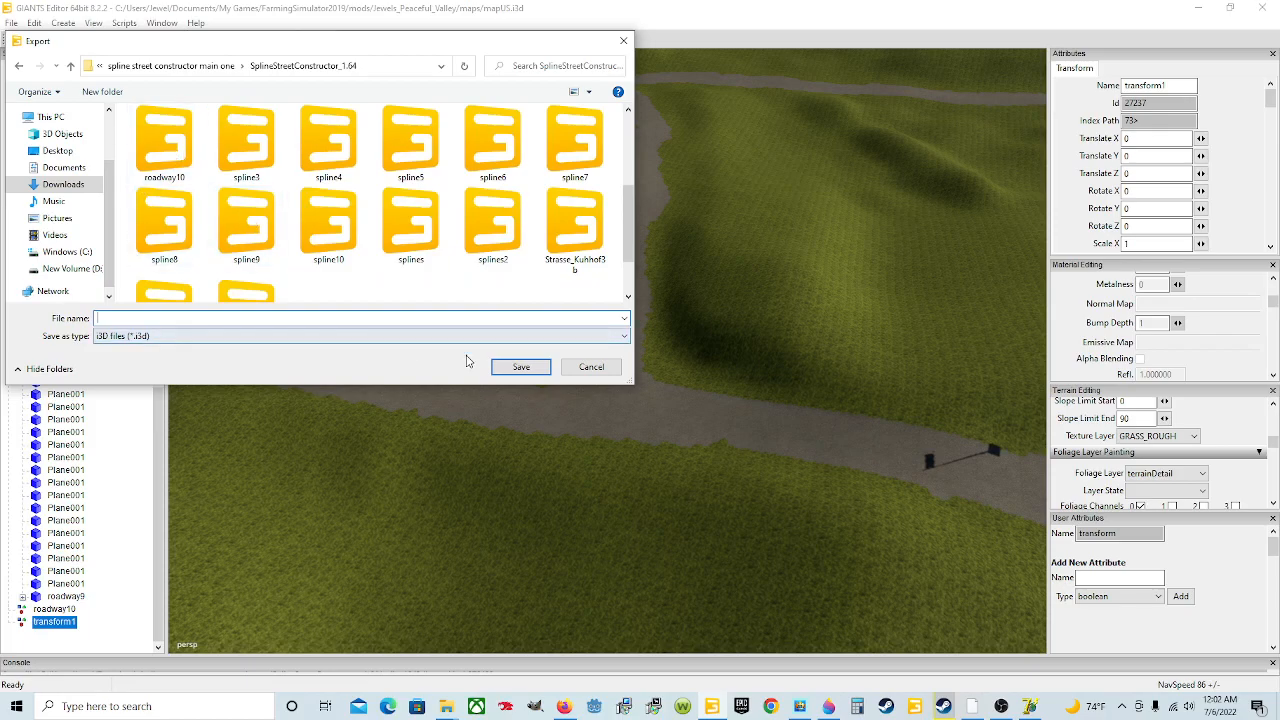
{"action": "left_click", "coordinate": [607, 368]}
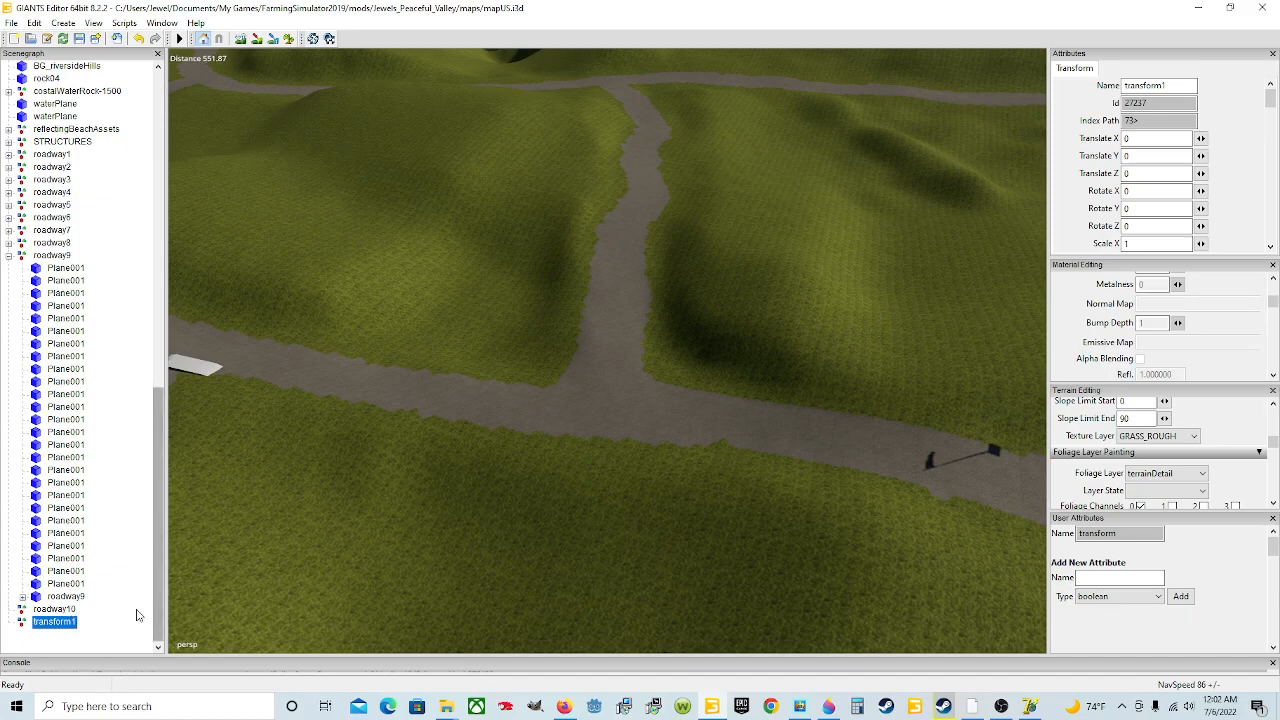
Delete the transform1 group, create a spline, and select it in the scenegraph.
{"action": "key", "text": "Delete"}
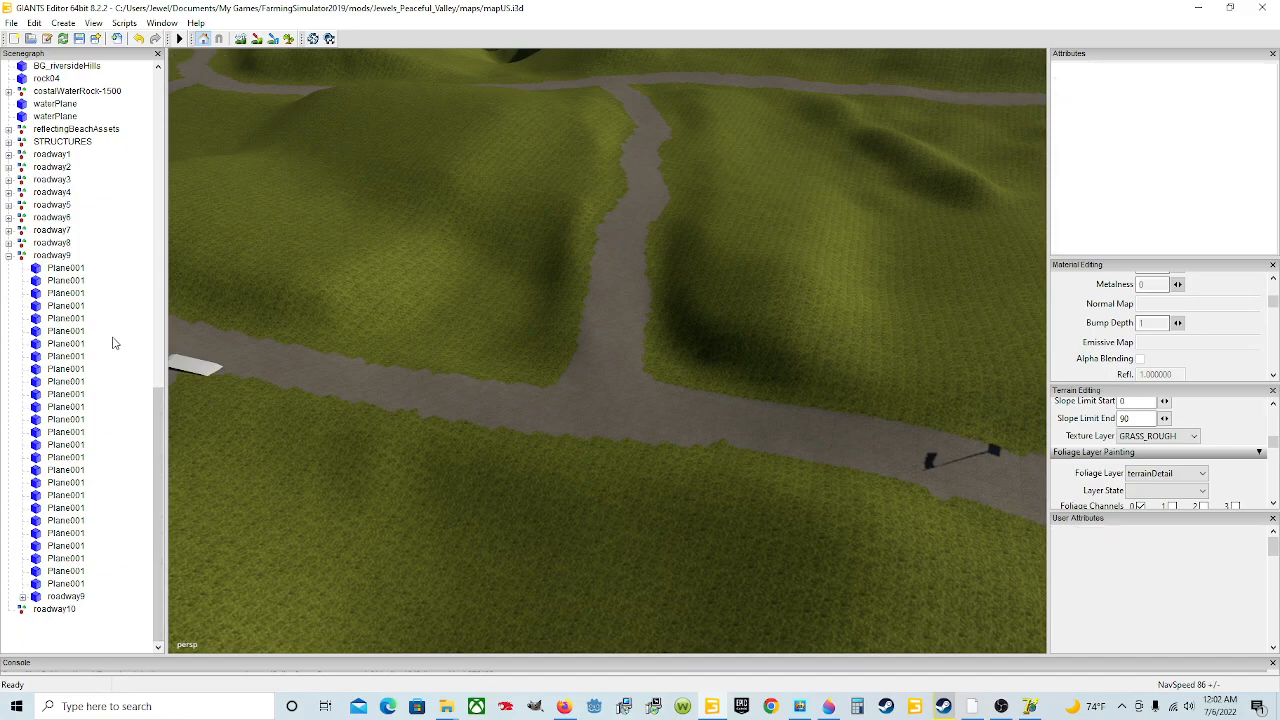
{"action": "left_click", "coordinate": [63, 22]}
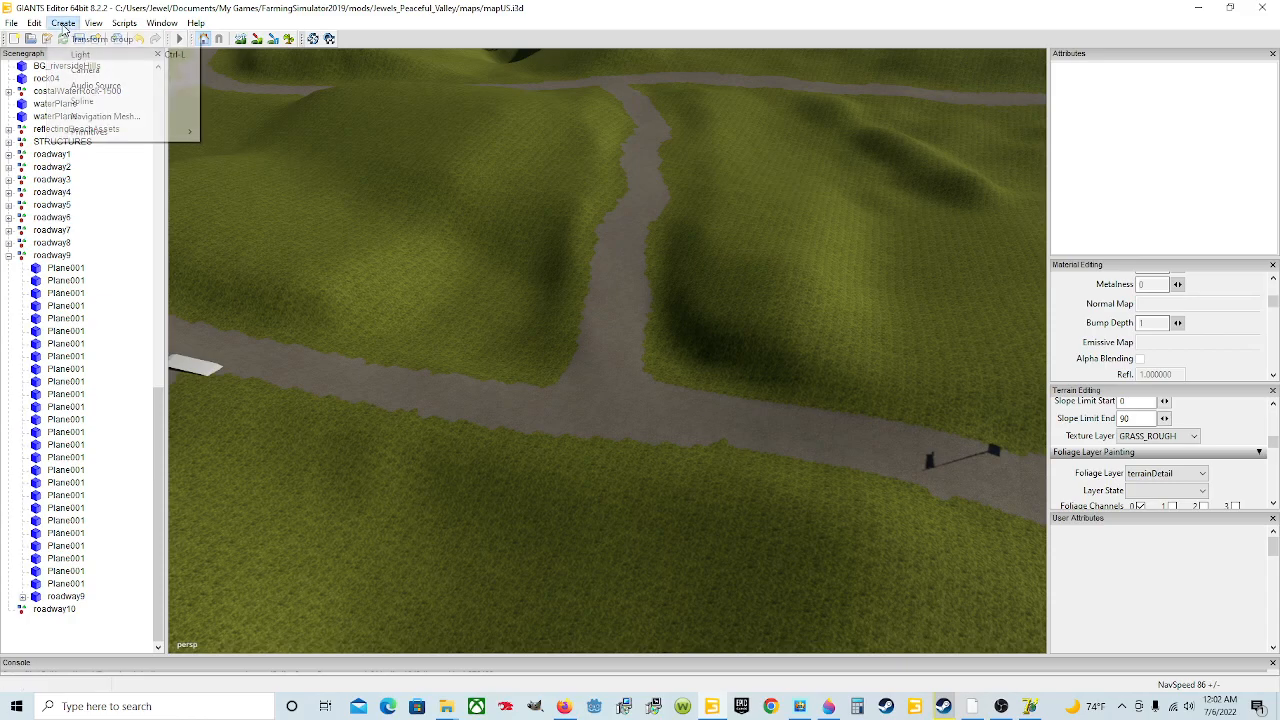
{"action": "left_click", "coordinate": [80, 99]}
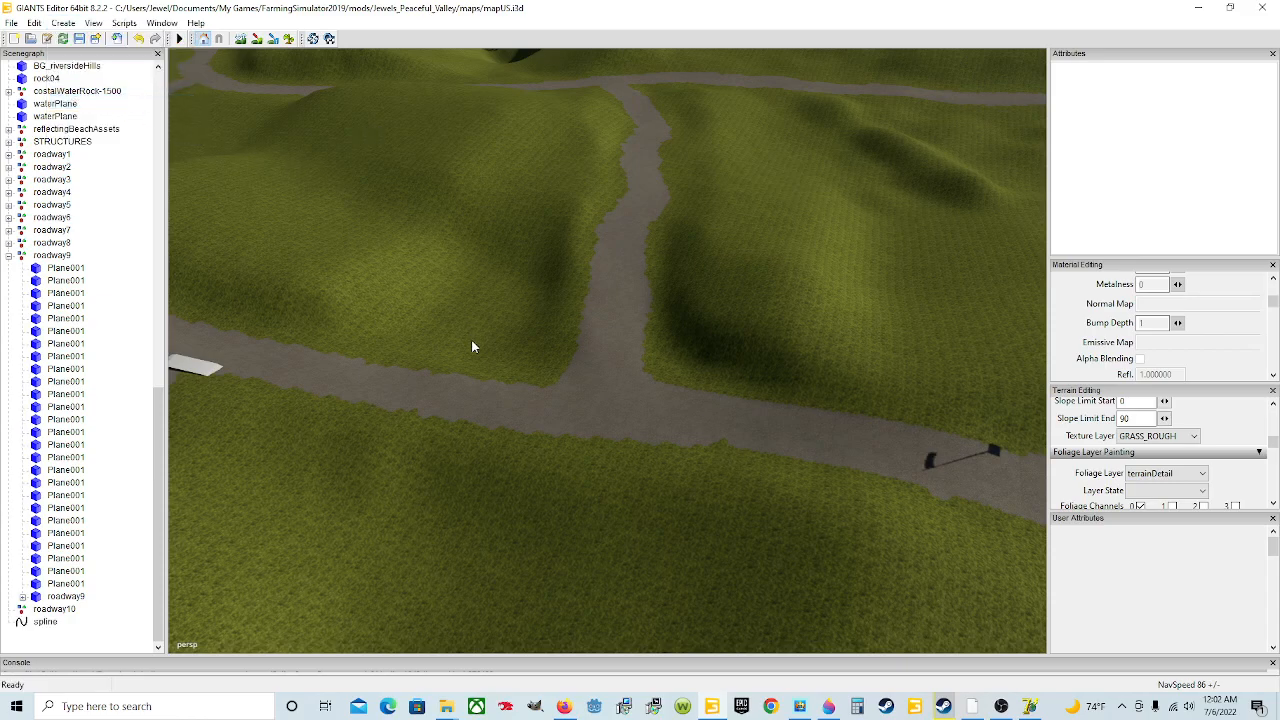
{"action": "left_click", "coordinate": [46, 622]}
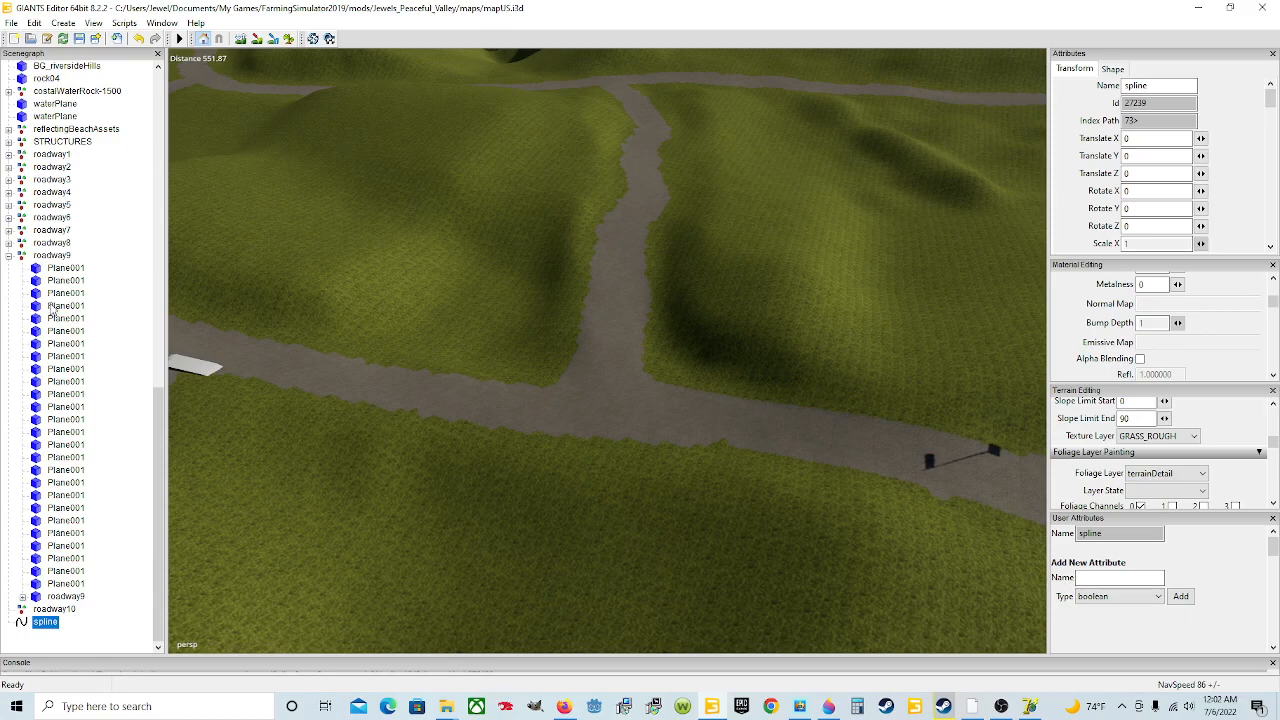
Start exporting the selected spline and choose the SplineStreetConstructor_1.64 folder in Downloads as destination.
{"action": "left_click", "coordinate": [11, 22]}
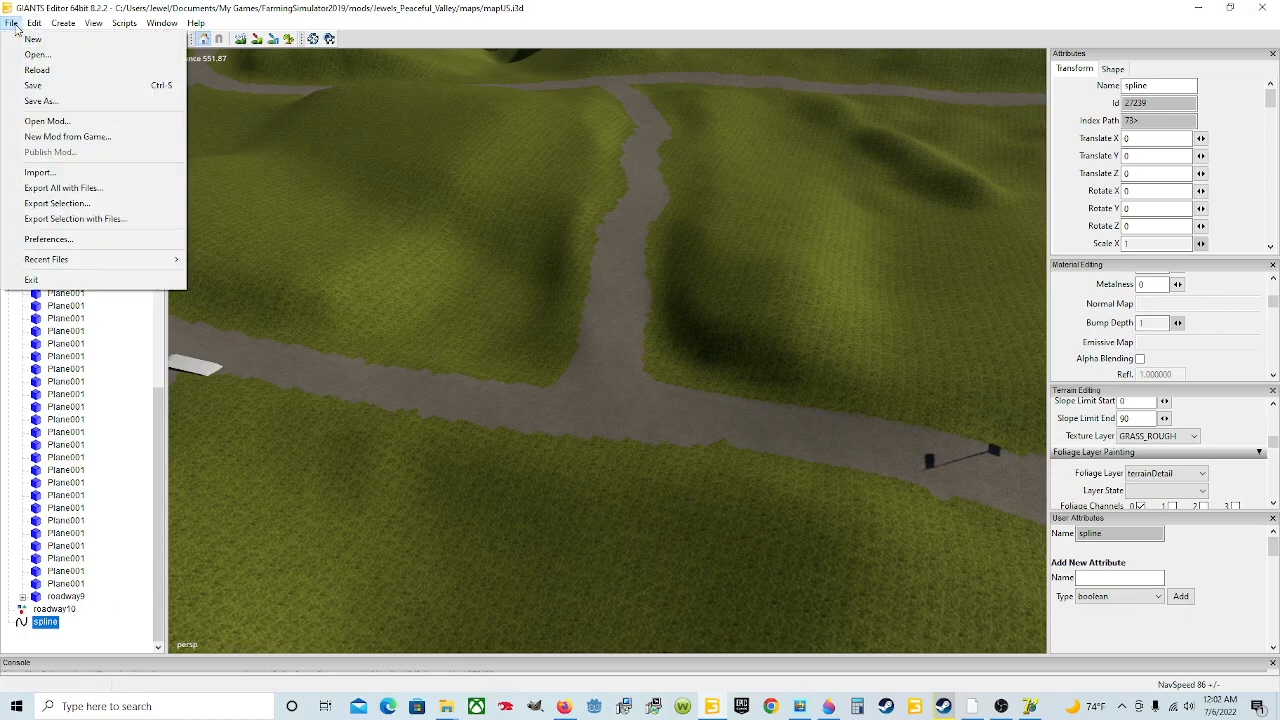
{"action": "left_click", "coordinate": [87, 205]}
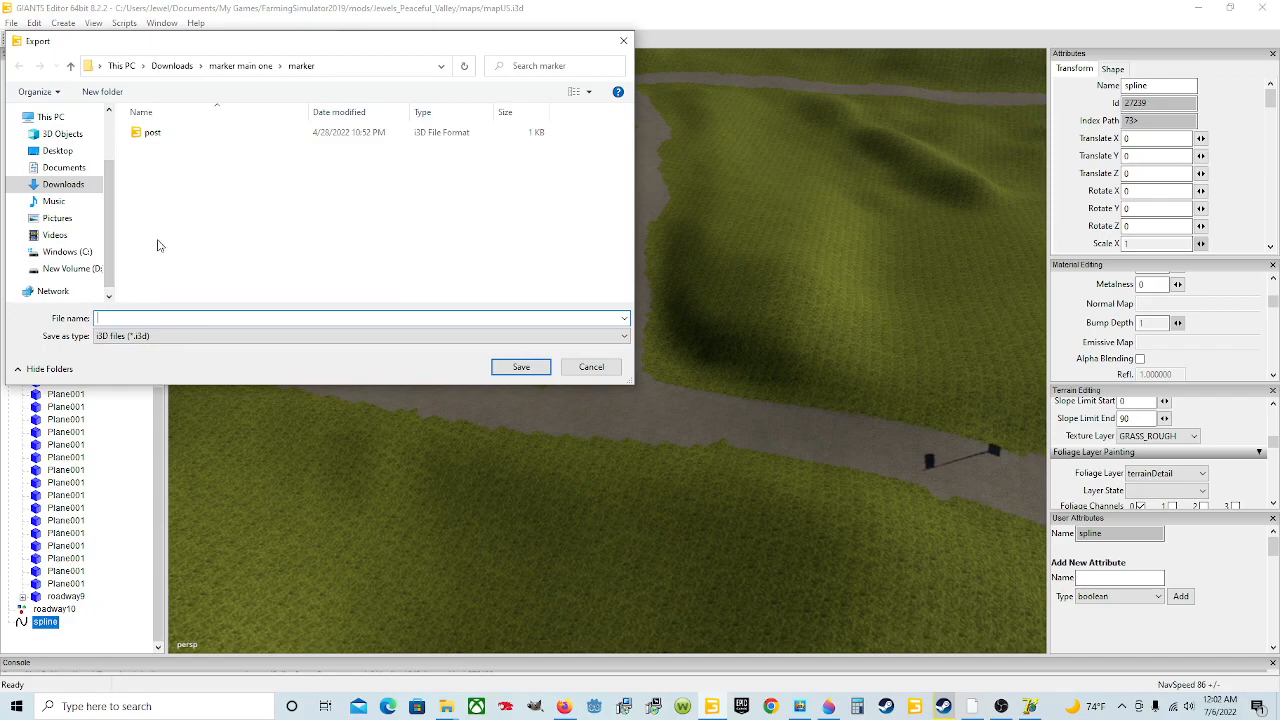
{"action": "left_click", "coordinate": [64, 184]}
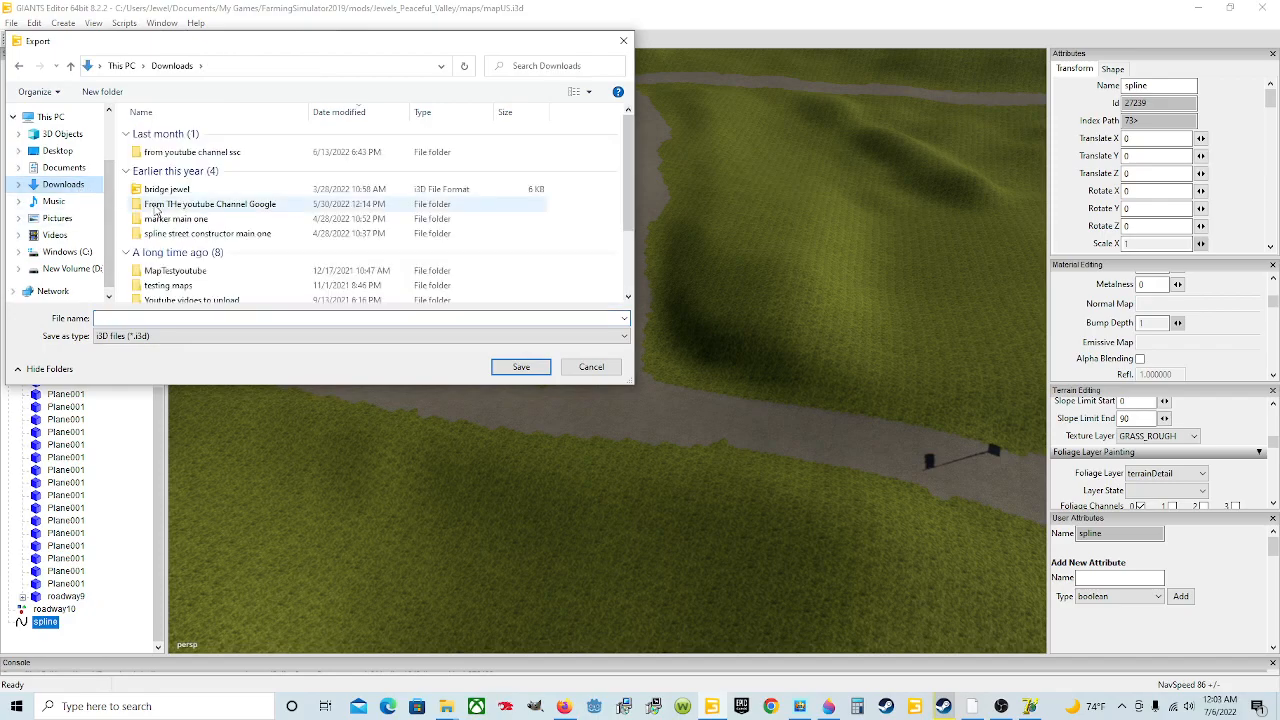
{"action": "left_click", "coordinate": [256, 235]}
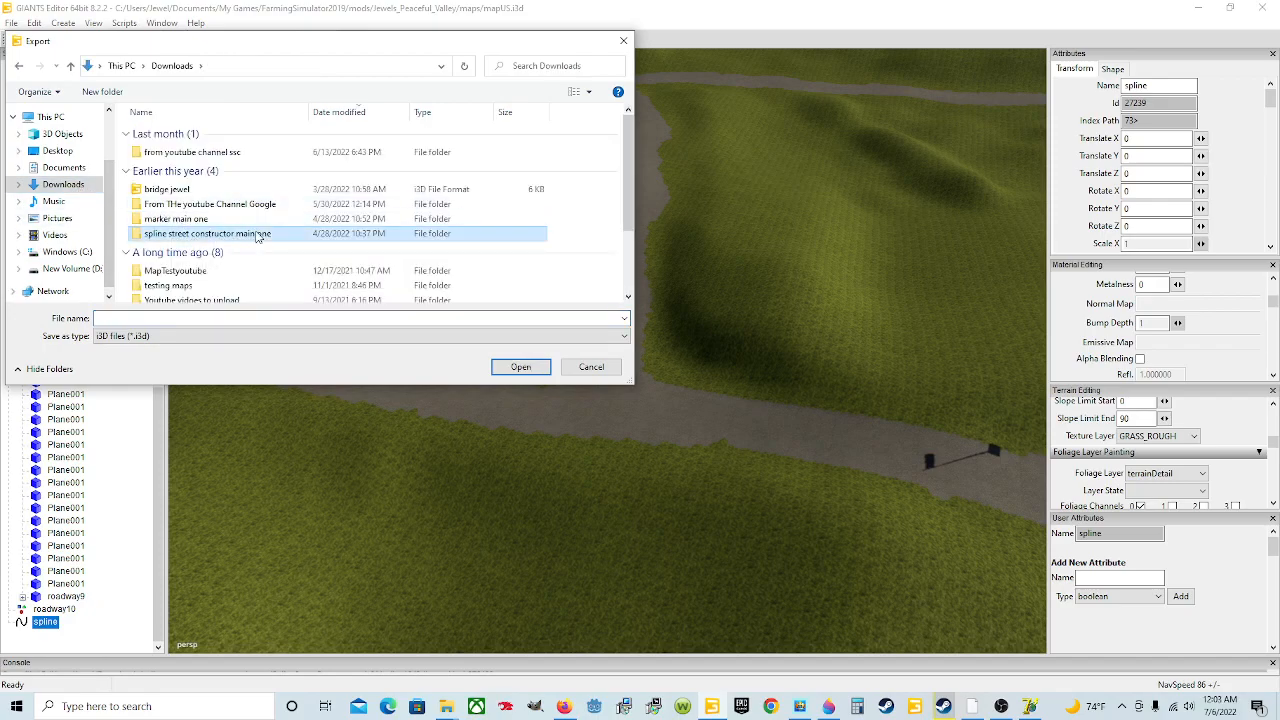
{"action": "double_click", "coordinate": [256, 235]}
{"action": "double_click", "coordinate": [214, 133]}
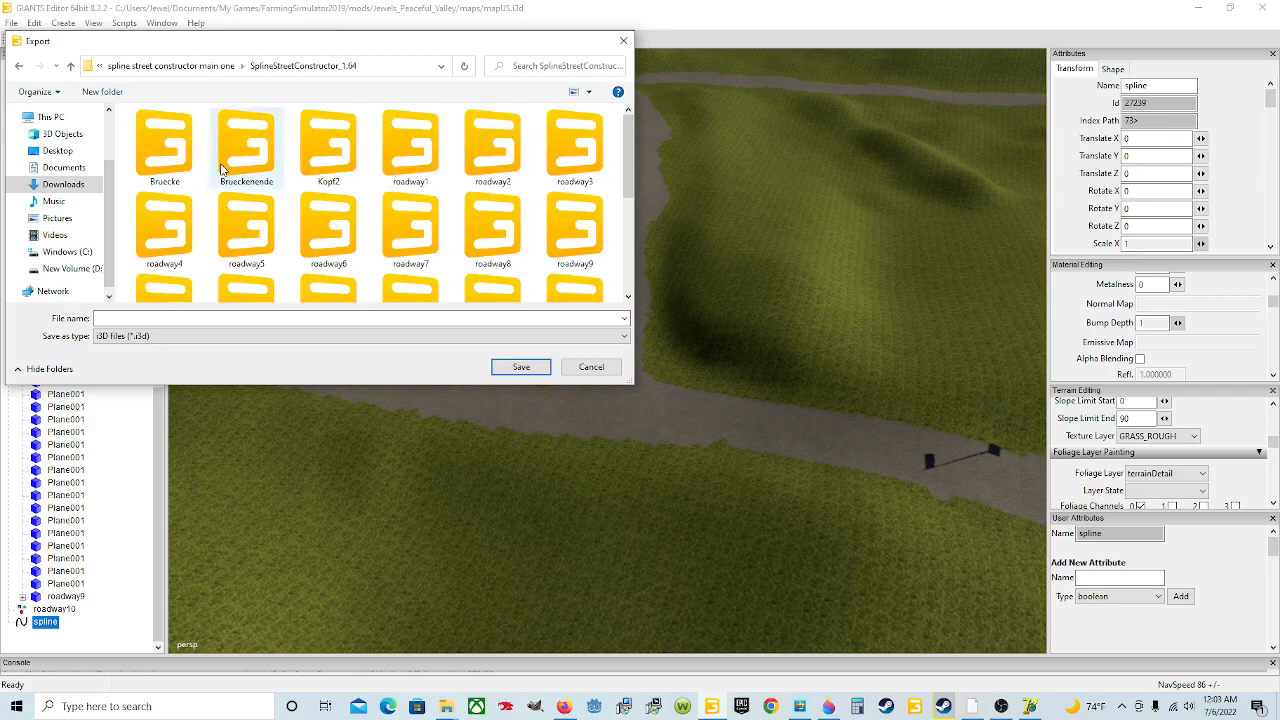
Enter "spli" as the export file name, cancel the export, and delete the spline.
{"action": "left_click", "coordinate": [173, 320]}
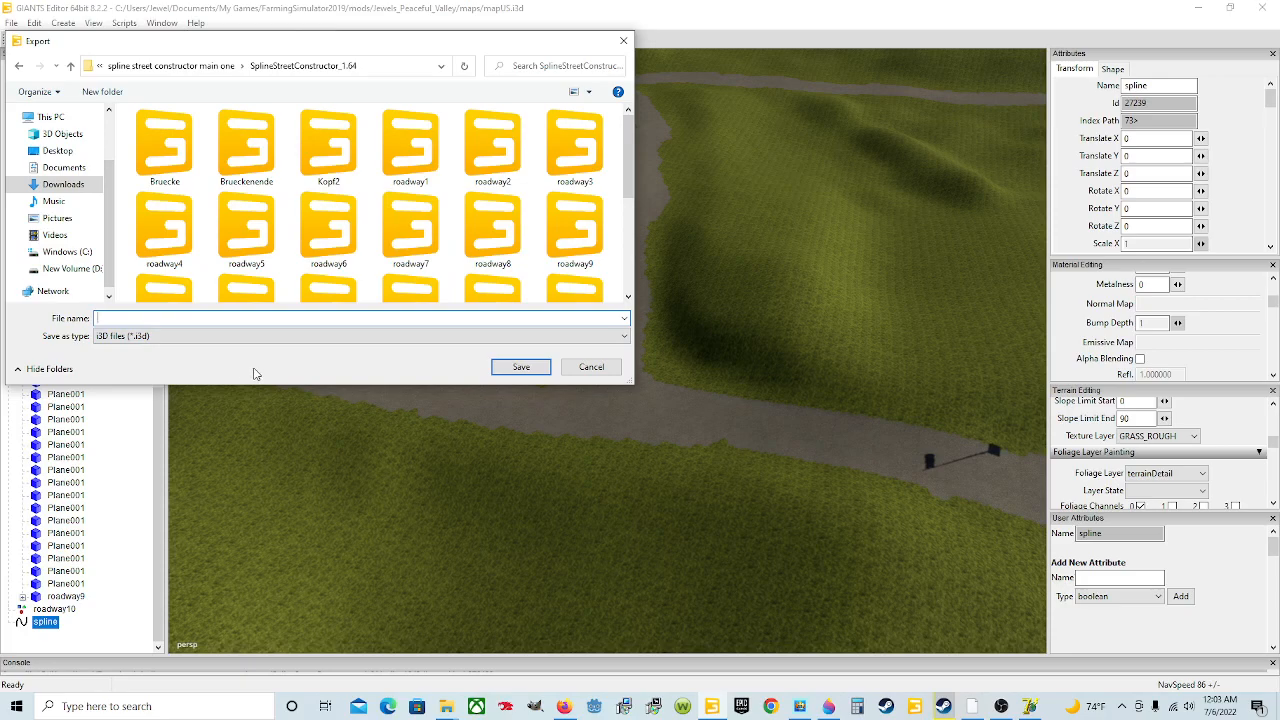
{"action": "type", "text": "spli"}
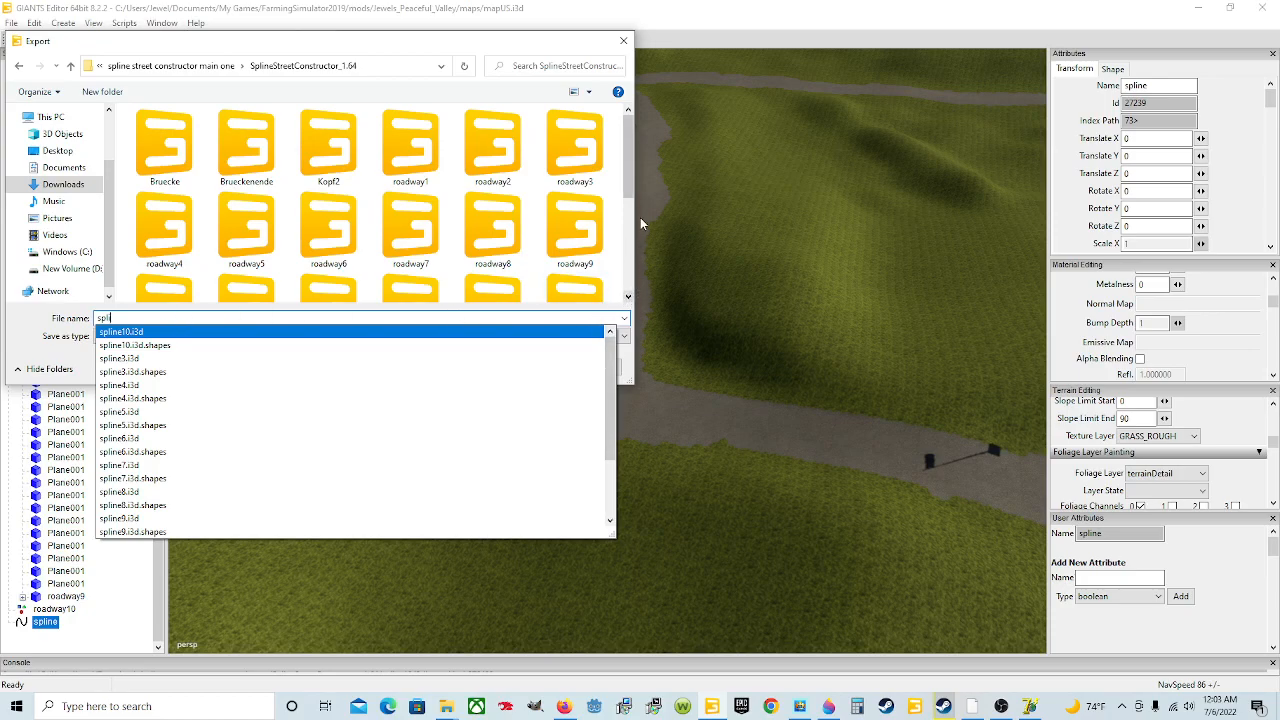
{"action": "left_click", "coordinate": [630, 355]}
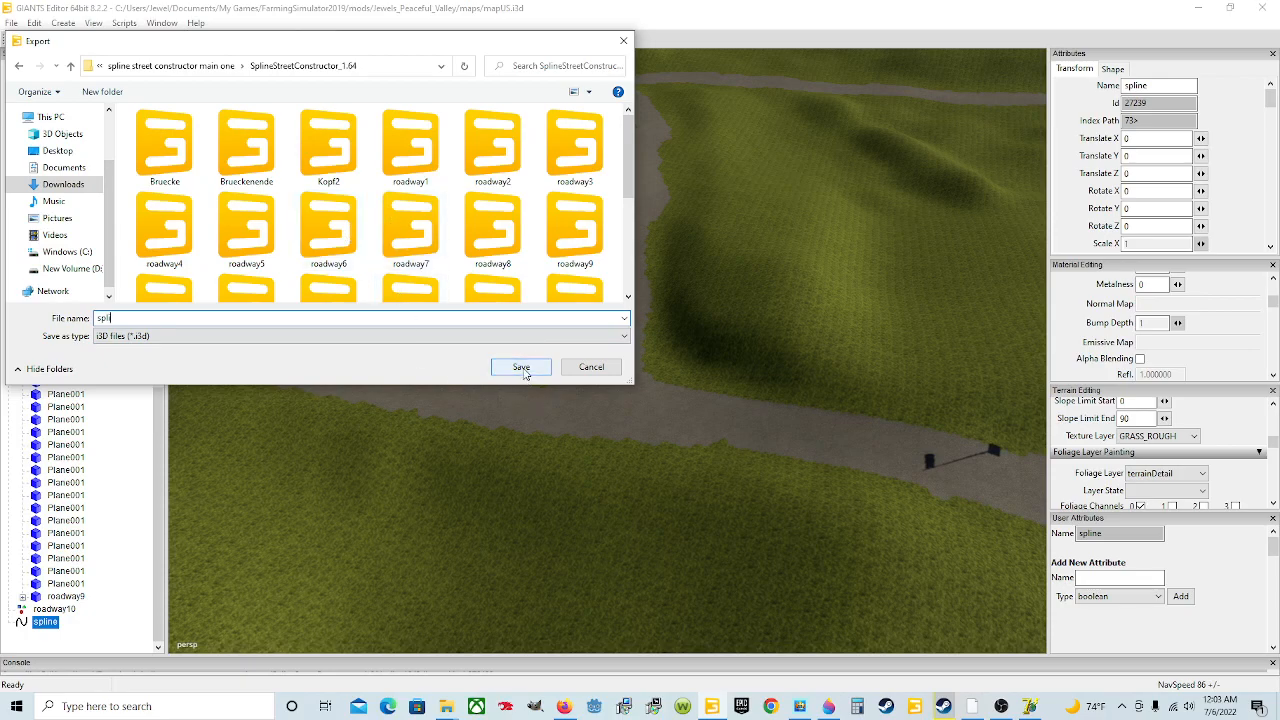
{"action": "left_click", "coordinate": [590, 367]}
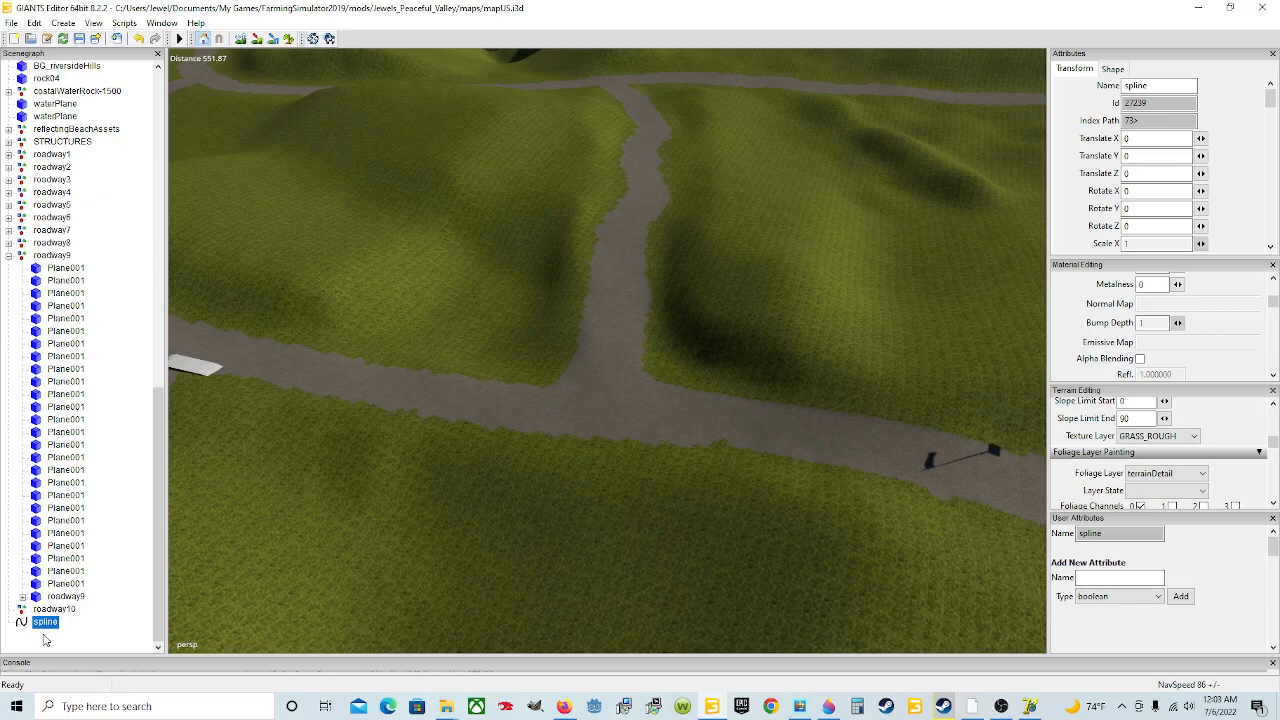
{"action": "key", "text": "Delete"}
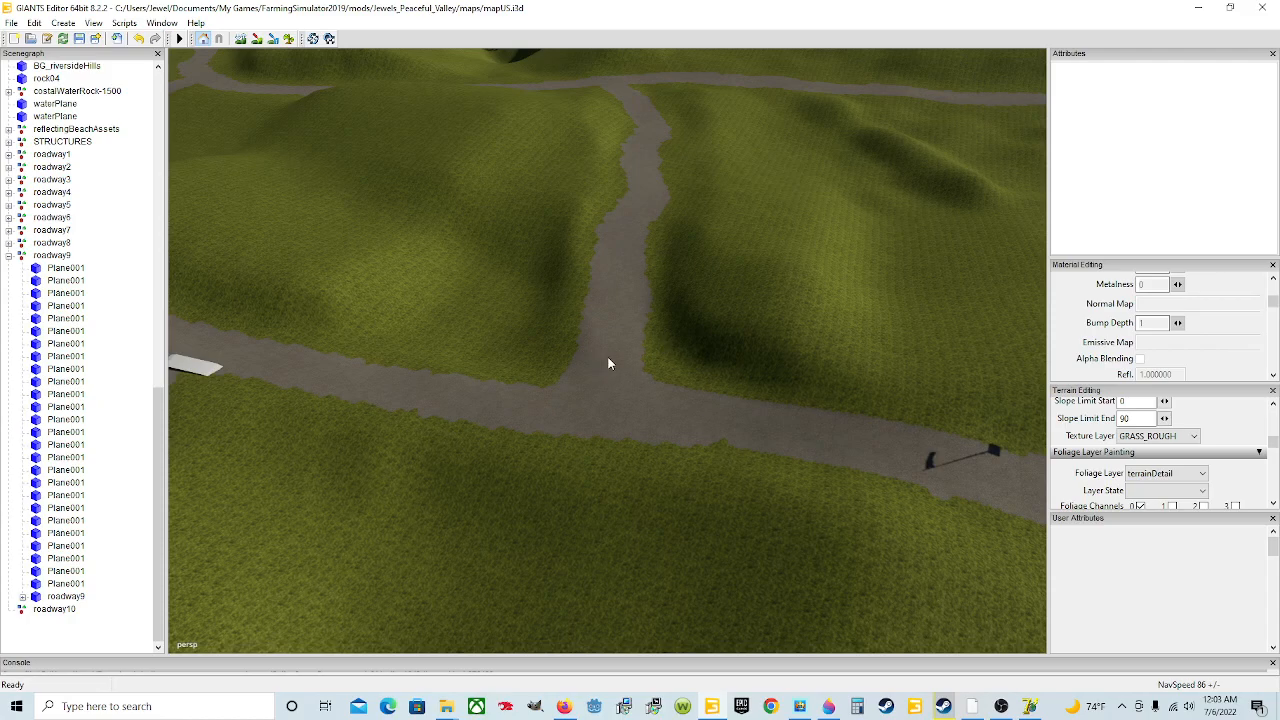
Select the roadway10 group and examine the existing roads and junctions around its origin.
{"action": "scroll", "coordinate": [606, 365], "scroll_direction": "down", "scroll_amount": 10}
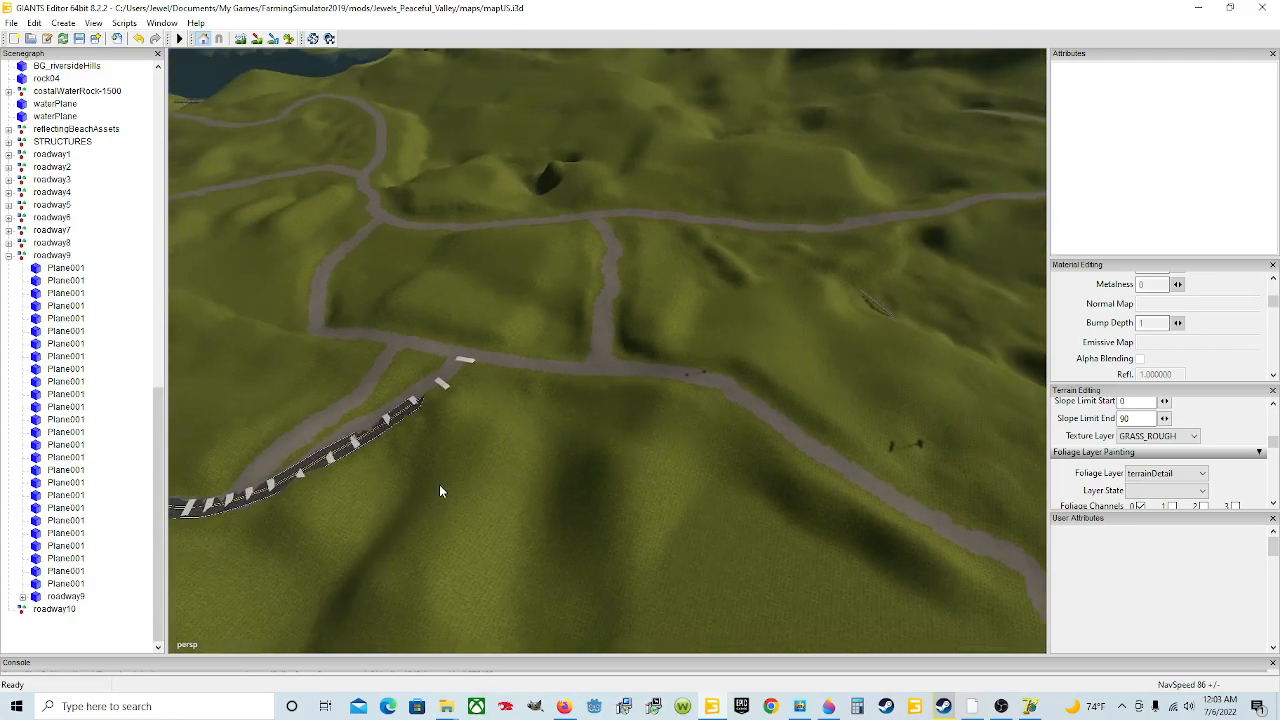
{"action": "left_click", "coordinate": [73, 612]}
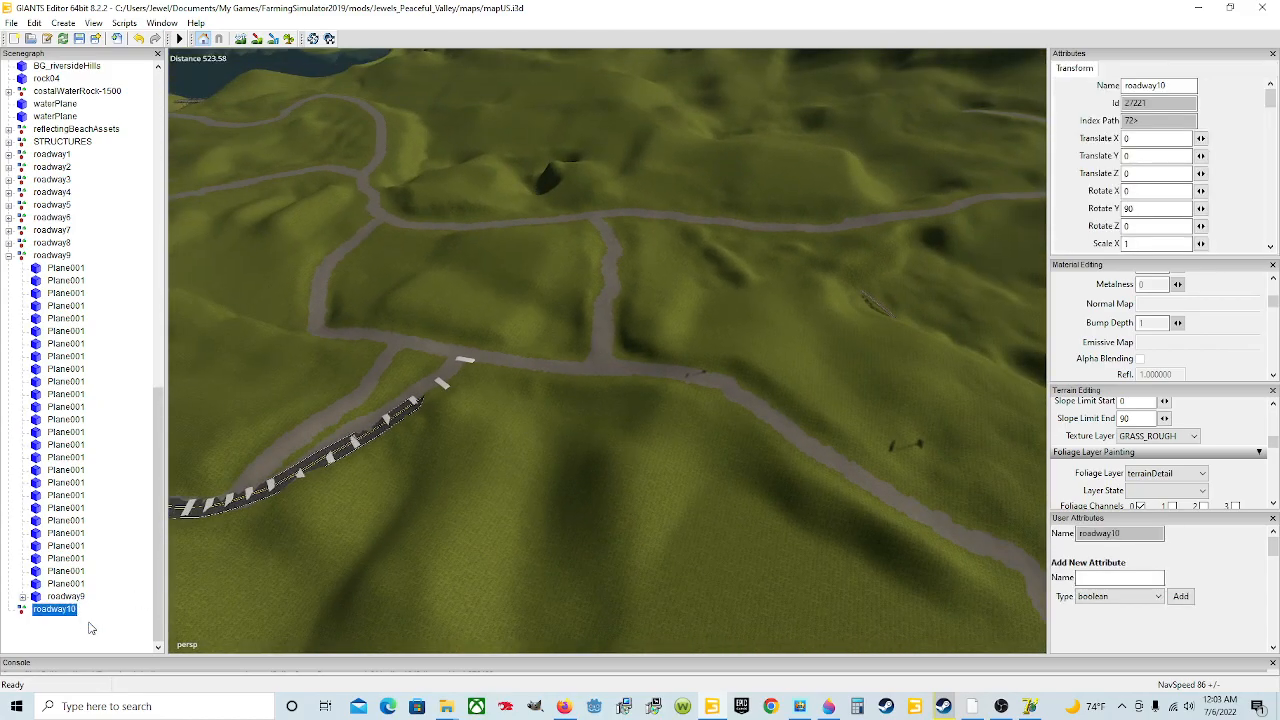
{"action": "left_click_drag", "start_coordinate": [430, 427], "coordinate": [909, 356], "text": "alt"}
{"action": "left_click_drag", "start_coordinate": [683, 401], "coordinate": [859, 445], "text": "alt"}
{"action": "scroll", "coordinate": [724, 411], "scroll_direction": "up", "scroll_amount": 4}
{"action": "scroll", "coordinate": [710, 408], "scroll_direction": "up", "scroll_amount": 8}
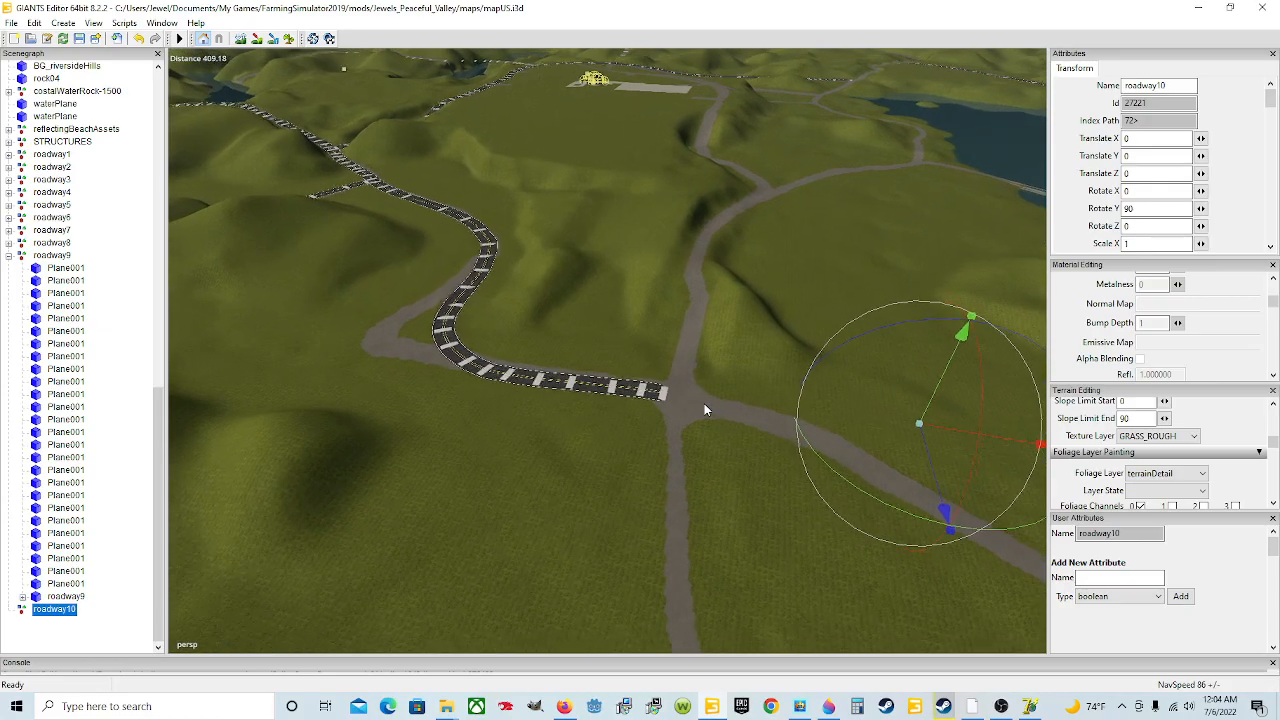
{"action": "left_click_drag", "start_coordinate": [667, 404], "coordinate": [731, 400], "text": "alt"}
{"action": "scroll", "coordinate": [731, 400], "scroll_direction": "down", "scroll_amount": 6}
{"action": "left_click_drag", "start_coordinate": [446, 441], "coordinate": [496, 383], "text": "alt"}
Try different Y rotations on the roadway10 group, including 120 and 280, and return it to 90.
{"action": "left_click_drag", "start_coordinate": [1137, 208], "coordinate": [1114, 207]}
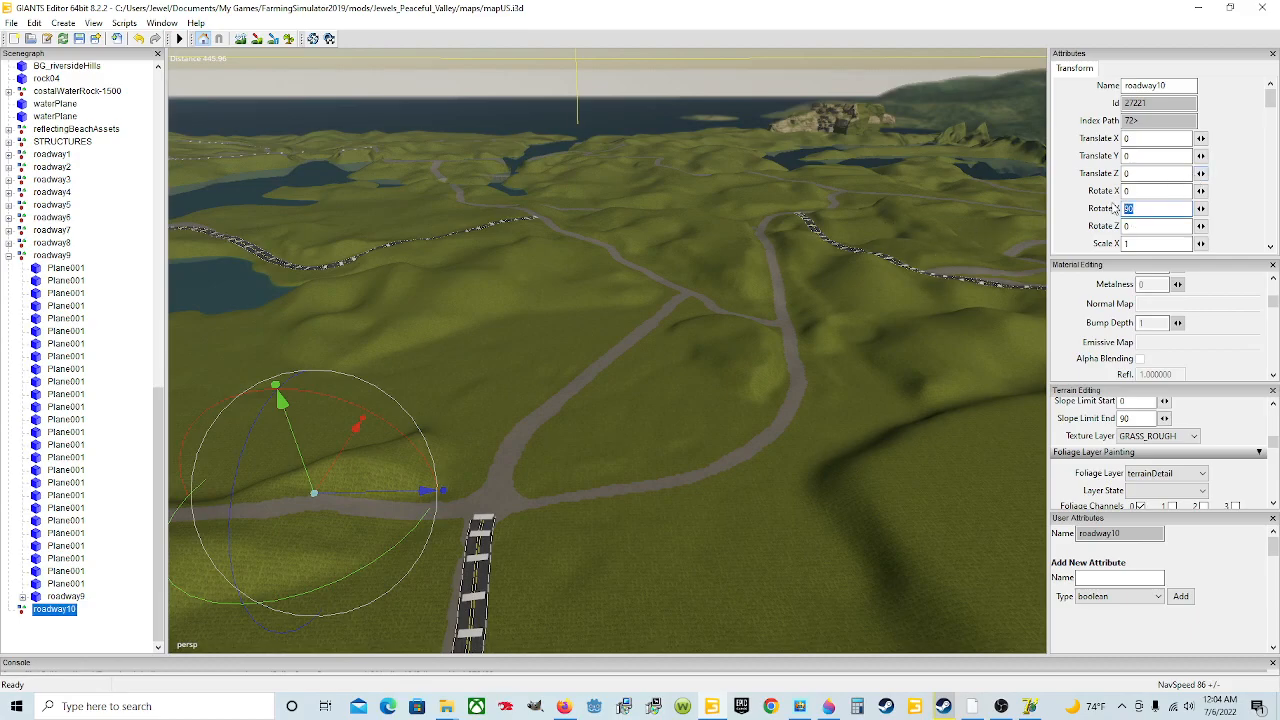
{"action": "type", "text": "0090"}
{"action": "left_click_drag", "start_coordinate": [674, 440], "coordinate": [469, 507], "text": "alt"}
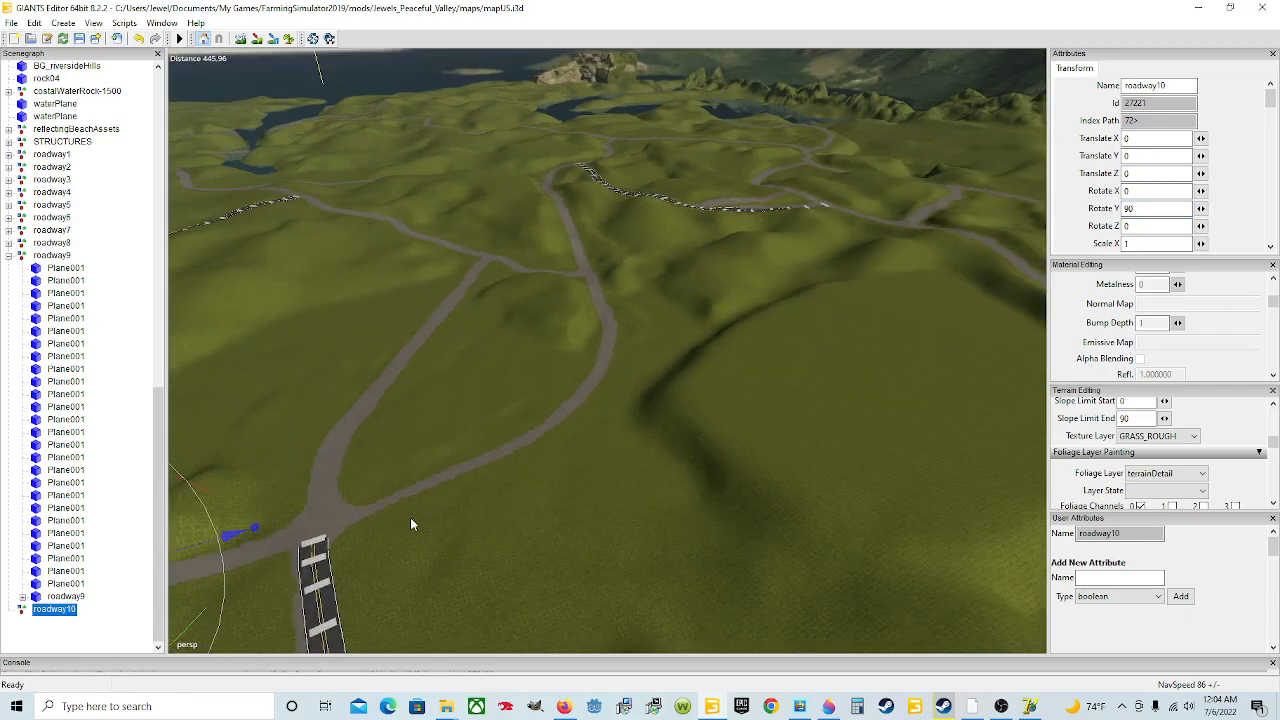
{"action": "left_click_drag", "start_coordinate": [241, 547], "coordinate": [620, 359], "text": "alt"}
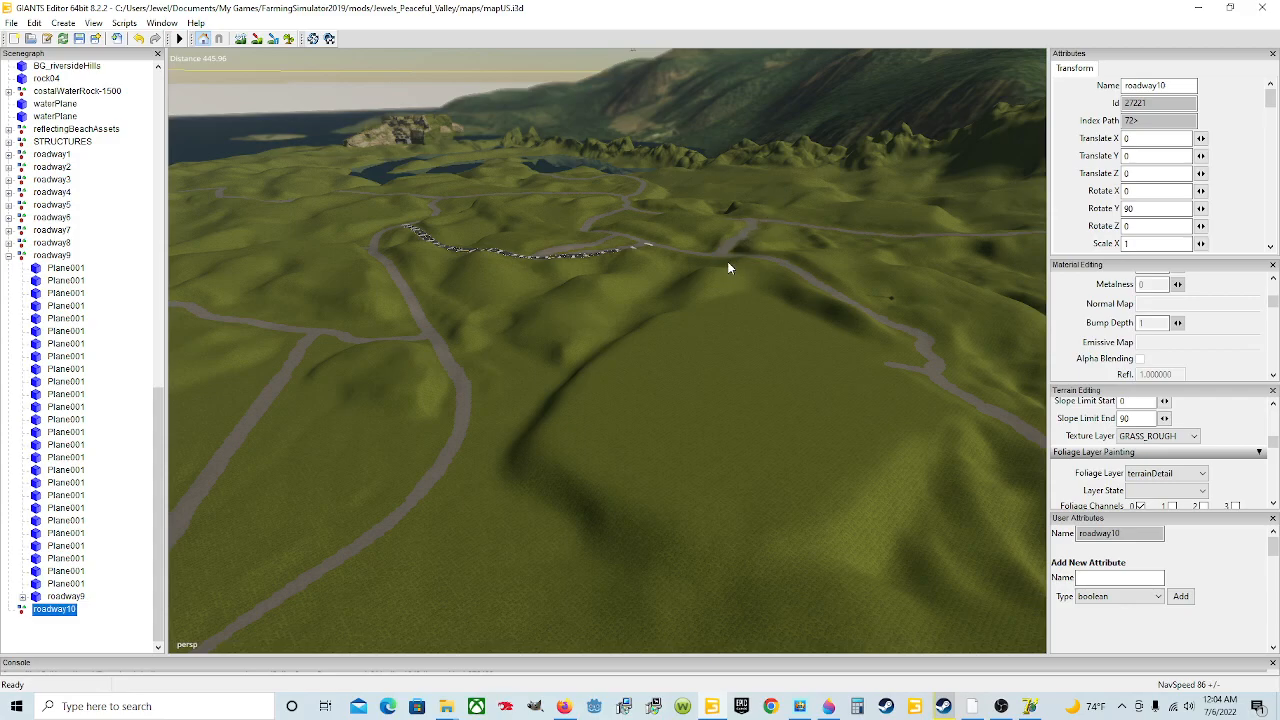
{"action": "left_click_drag", "start_coordinate": [743, 347], "coordinate": [636, 366], "text": "alt"}
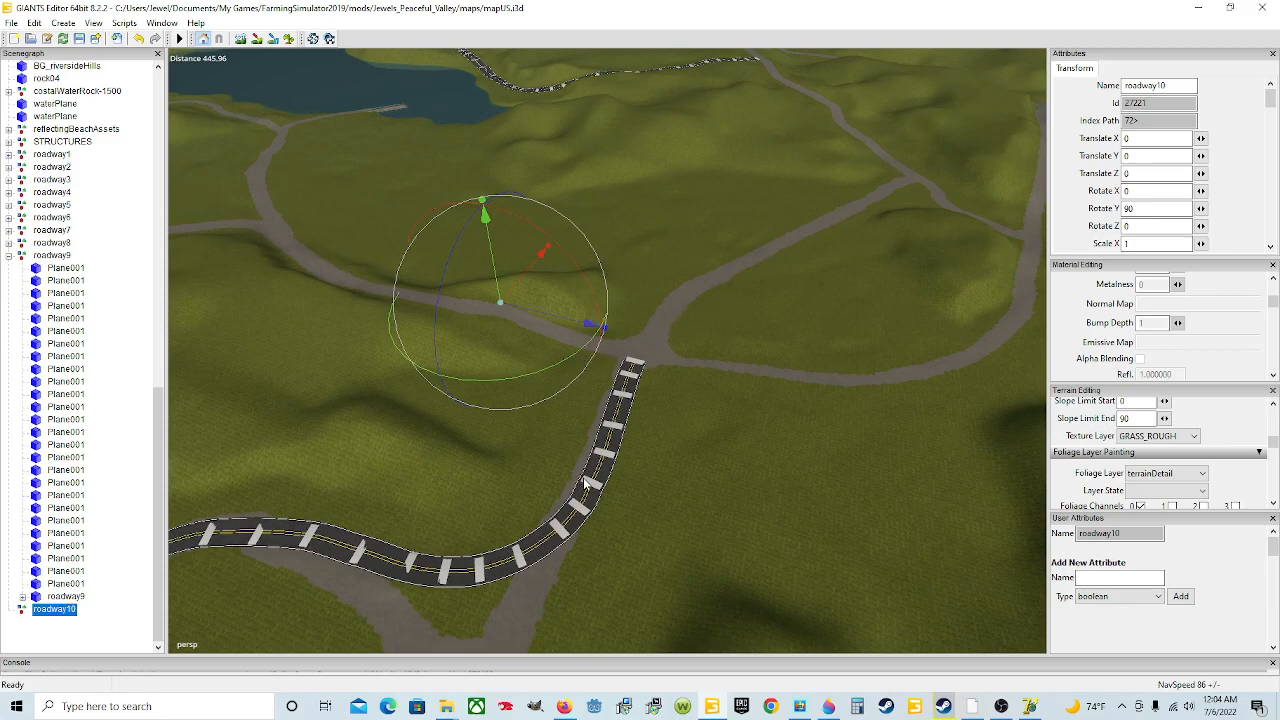
{"action": "double_click", "coordinate": [1157, 208]}
{"action": "type", "text": "120"}
{"action": "double_click", "coordinate": [1140, 208]}
{"action": "type", "text": "280"}
{"action": "left_click_drag", "start_coordinate": [1158, 209], "coordinate": [1035, 261]}
{"action": "key", "text": "BackSpace"}
{"action": "type", "text": "90"}
Look over the unpaved junction where the roadway10 markers start.
{"action": "left_click_drag", "start_coordinate": [580, 477], "coordinate": [725, 449], "text": "alt"}
{"action": "left_click_drag", "start_coordinate": [831, 300], "coordinate": [842, 270], "text": "alt"}
{"action": "left_click_drag", "start_coordinate": [660, 425], "coordinate": [733, 470], "text": "alt"}
{"action": "scroll", "coordinate": [716, 400], "scroll_direction": "up", "scroll_amount": 5}
{"action": "scroll", "coordinate": [706, 414], "scroll_direction": "up", "scroll_amount": 8}
{"action": "scroll", "coordinate": [709, 405], "scroll_direction": "up", "scroll_amount": 3}
{"action": "left_click_drag", "start_coordinate": [770, 428], "coordinate": [730, 466], "text": "alt"}
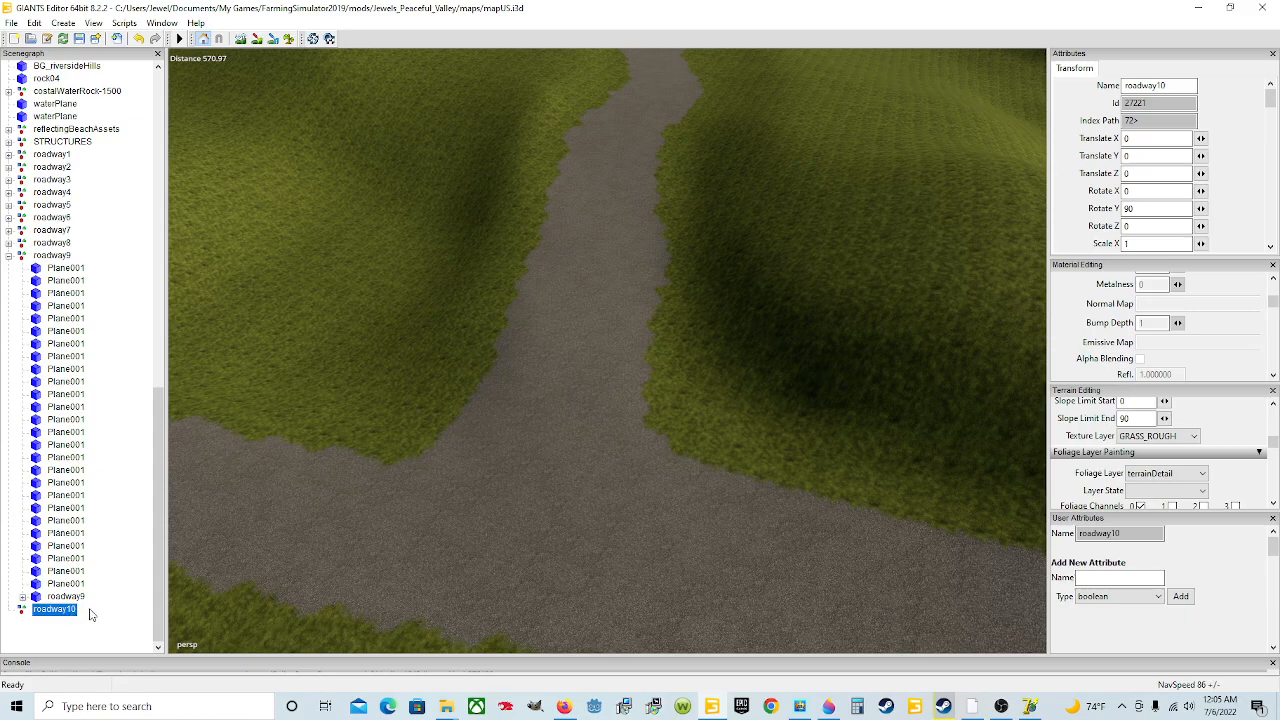
Import the post i3d file from the Downloads "marker main one" > "marker" folder.
{"action": "left_click", "coordinate": [12, 24]}
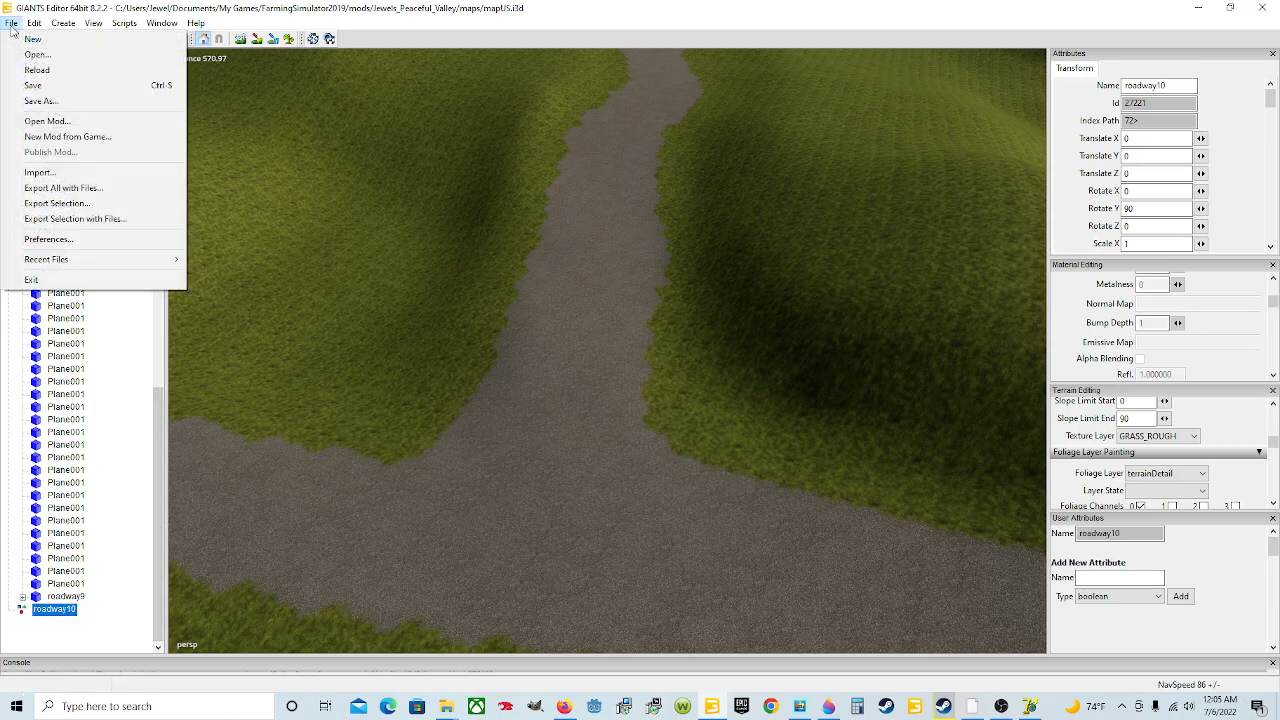
{"action": "left_click", "coordinate": [92, 174]}
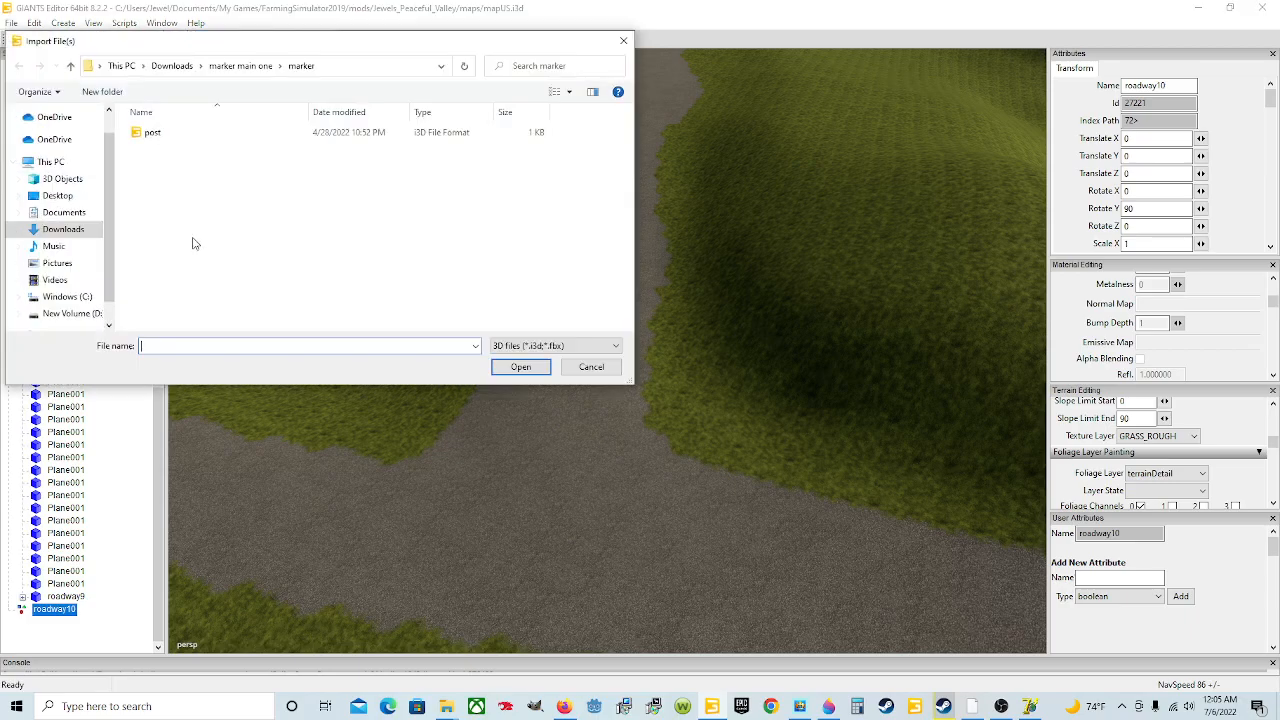
{"action": "left_click", "coordinate": [85, 233]}
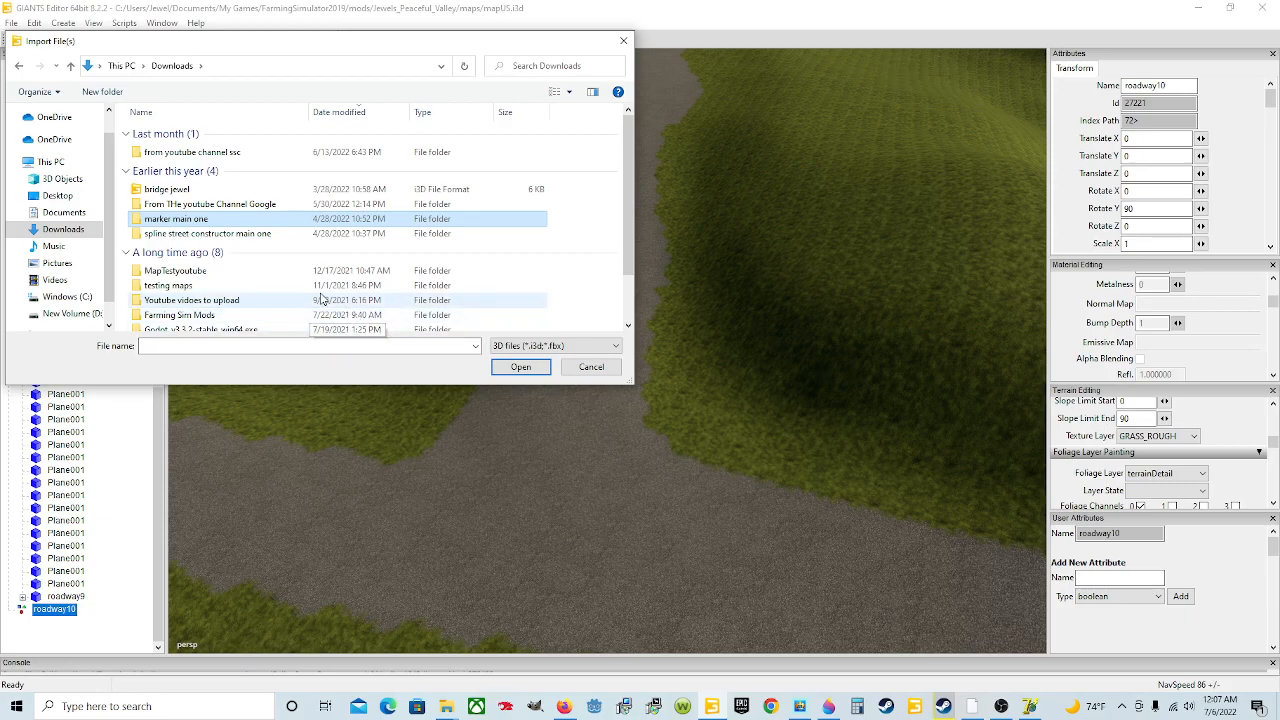
{"action": "double_click", "coordinate": [225, 222]}
{"action": "double_click", "coordinate": [213, 138]}
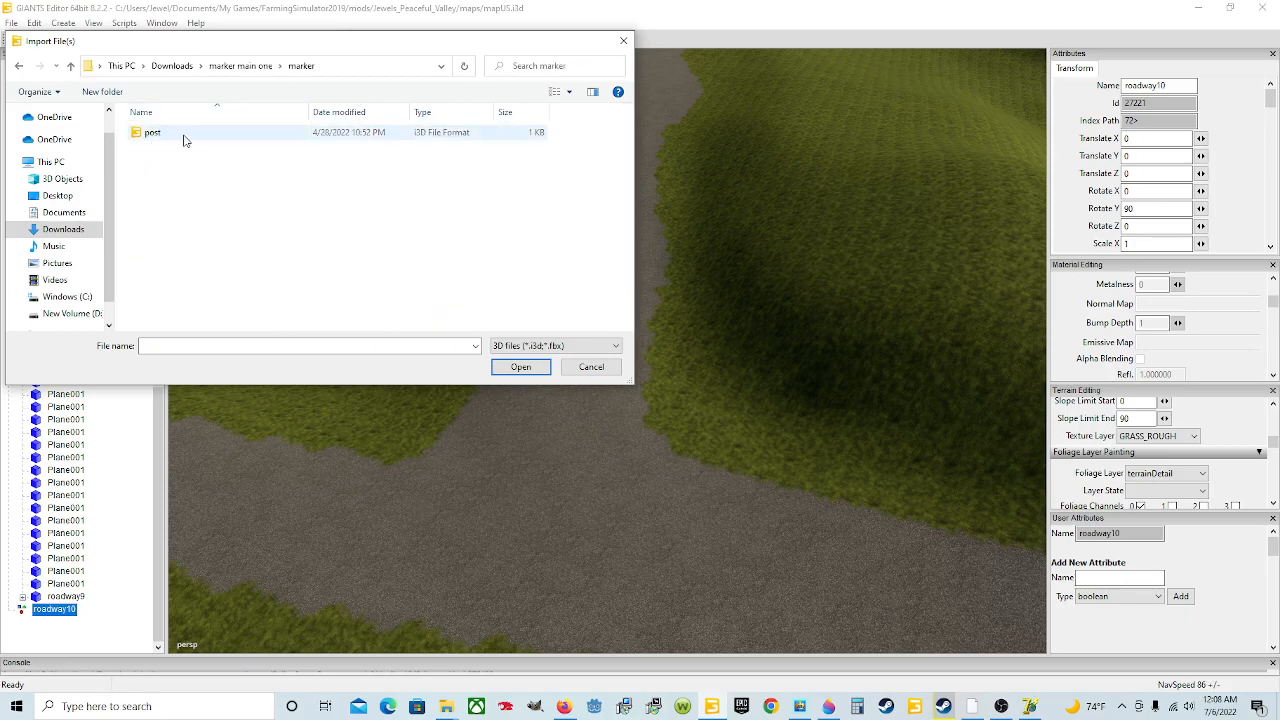
{"action": "left_click", "coordinate": [210, 140]}
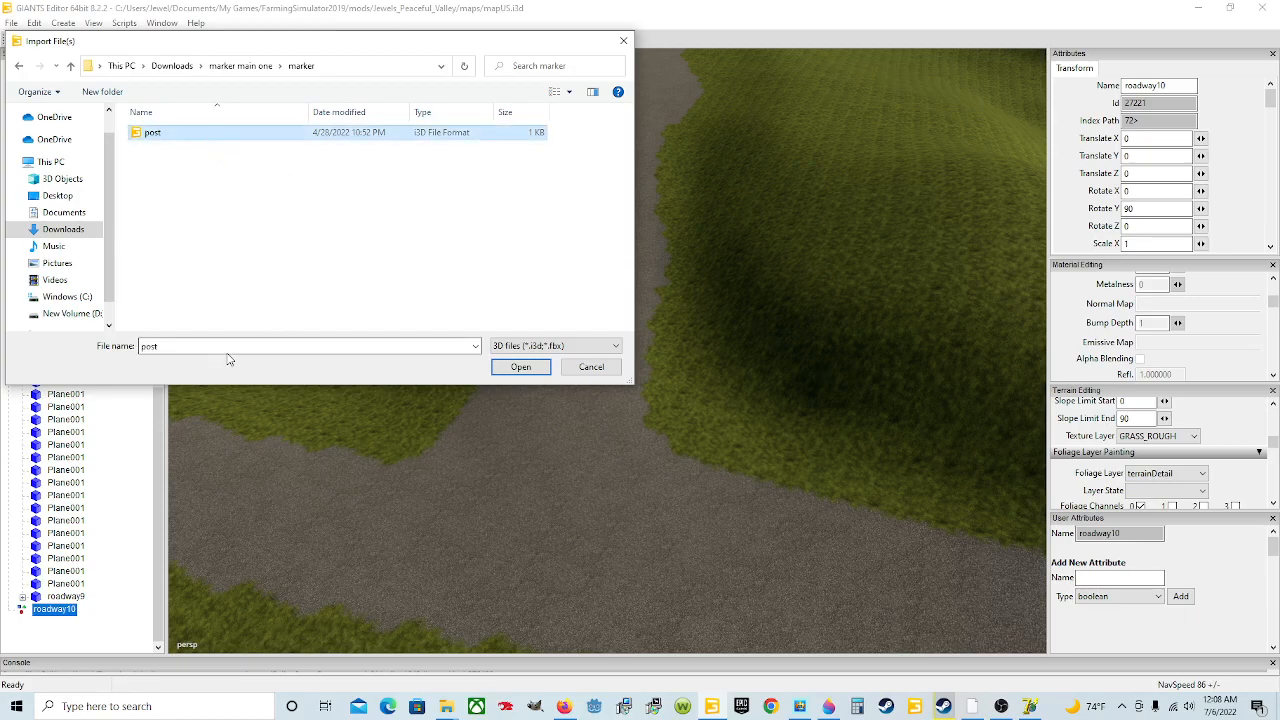
{"action": "left_click", "coordinate": [527, 368]}
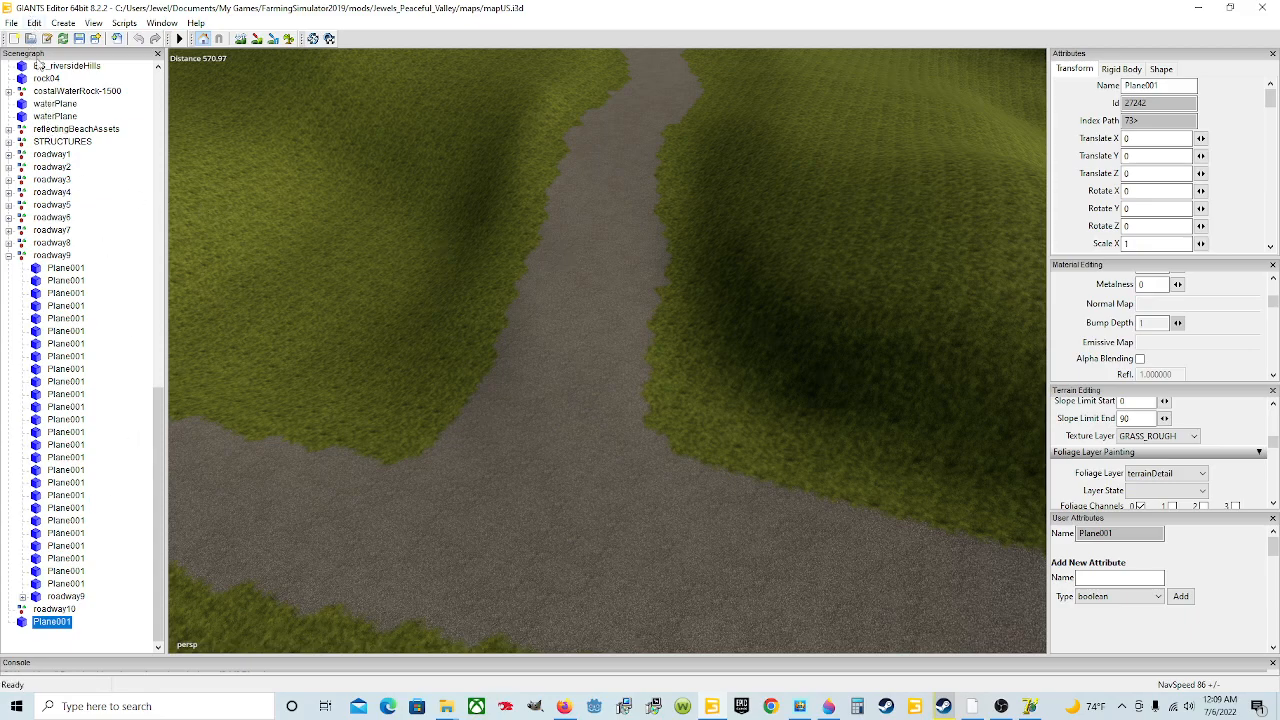
Cut the imported Plane001 marker and paste it into the roadway10 group.
{"action": "left_click", "coordinate": [34, 22]}
{"action": "left_click", "coordinate": [97, 107]}
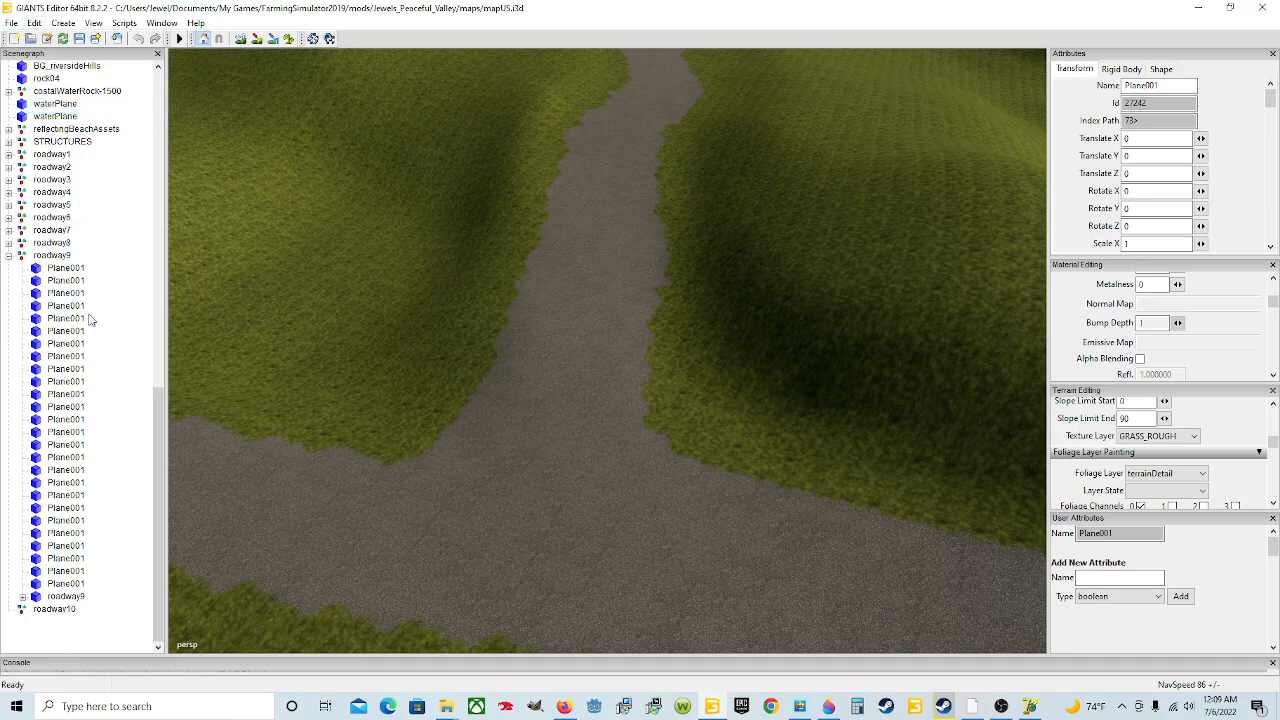
{"action": "left_click", "coordinate": [72, 608]}
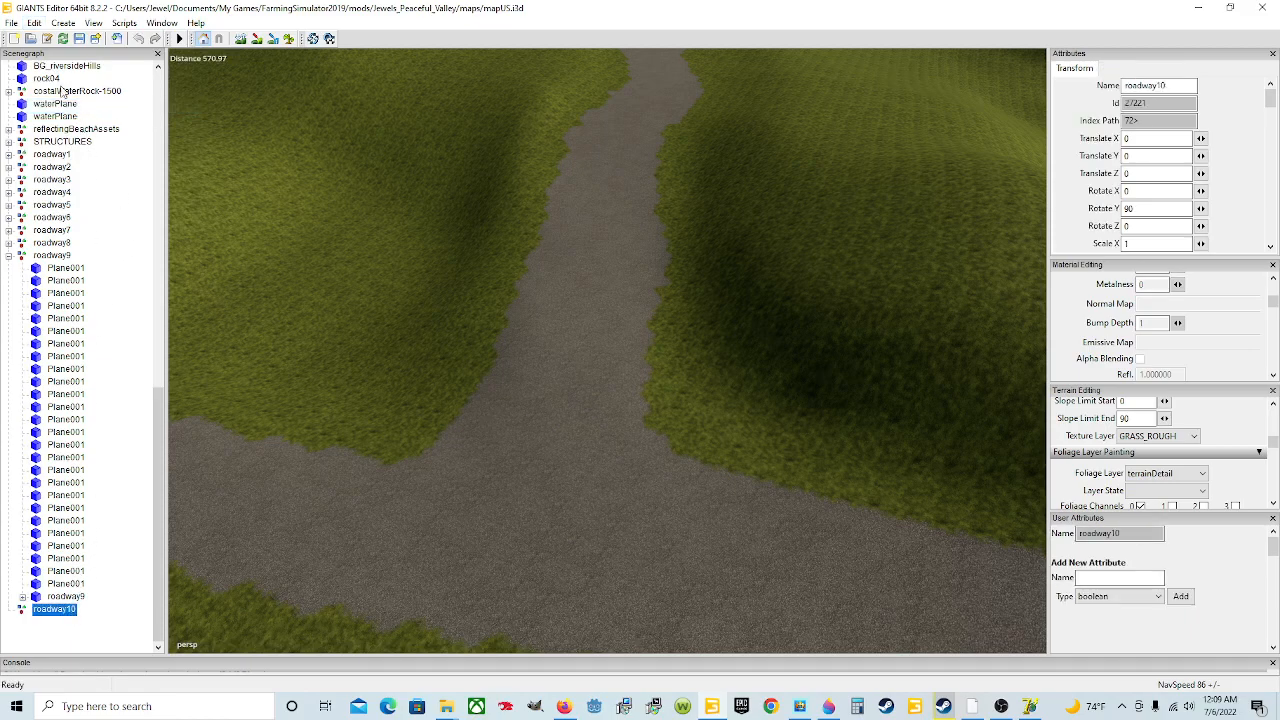
{"action": "left_click", "coordinate": [36, 23]}
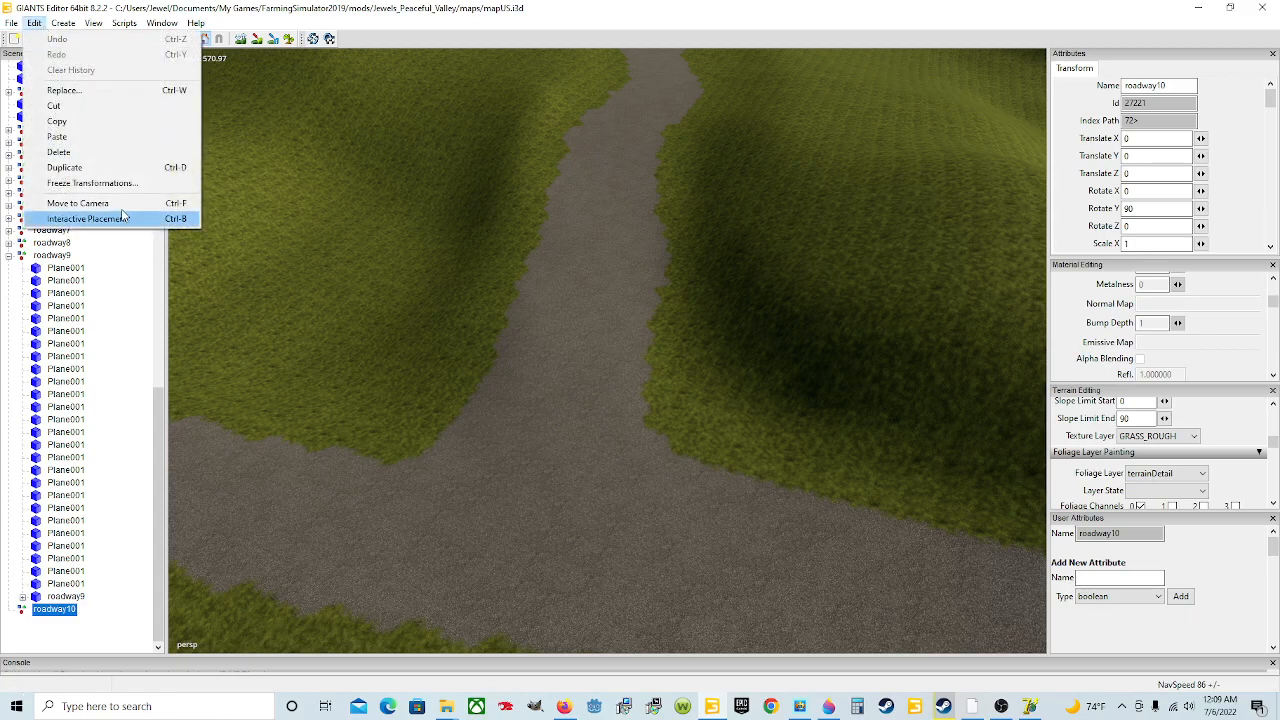
{"action": "left_click", "coordinate": [80, 136]}
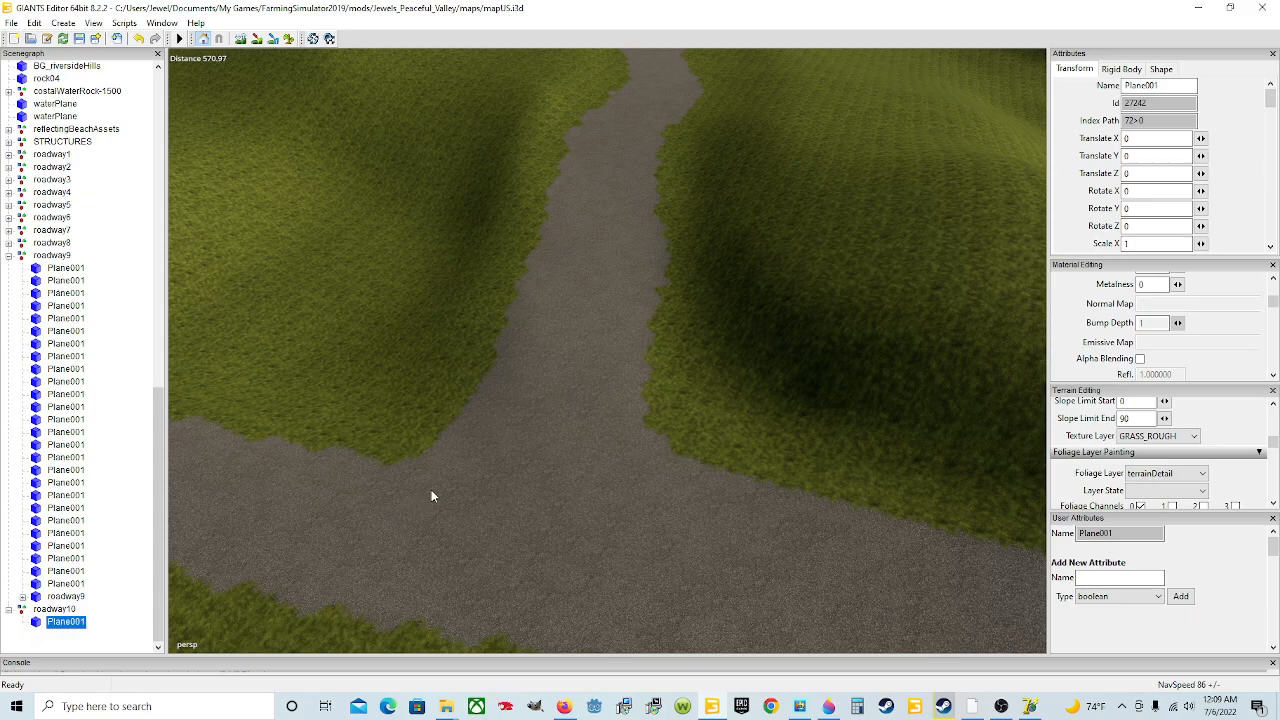
Place the Plane001 marker on the road junction with interactive placement and tilt it to about -6° around Z.
{"action": "key", "text": "ctrl+b"}
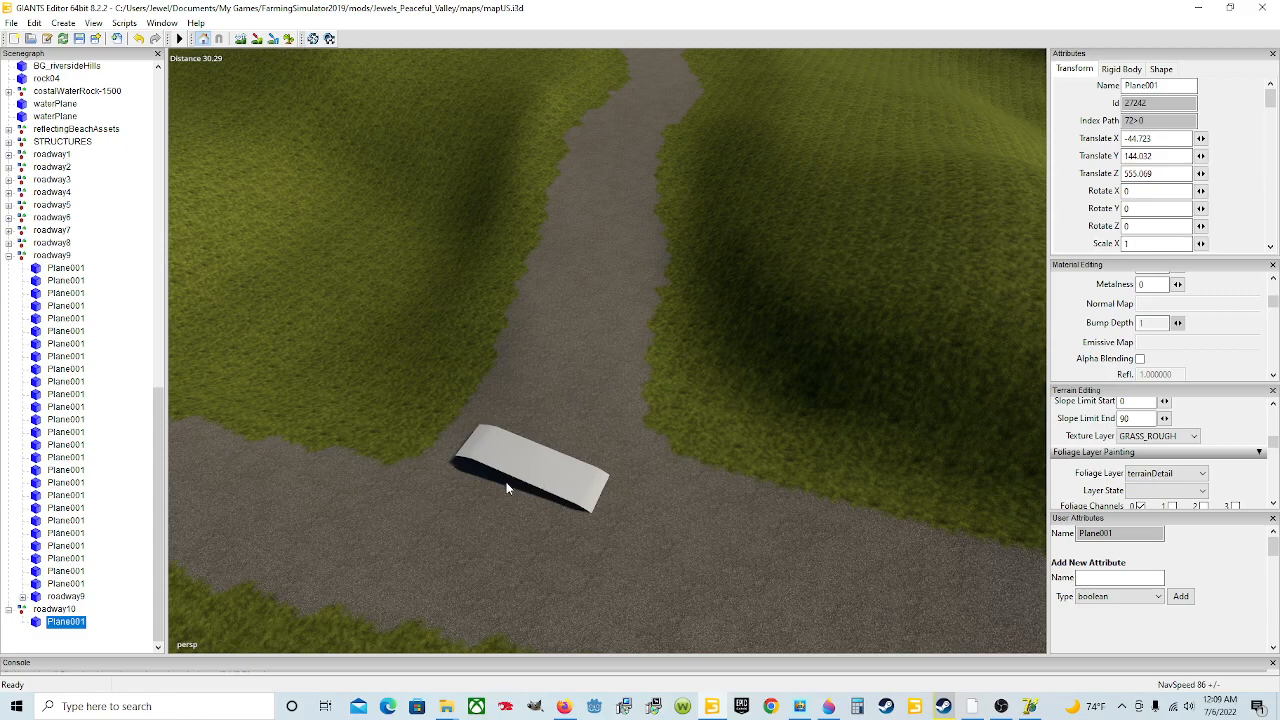
{"action": "key", "text": "ctrl+b"}
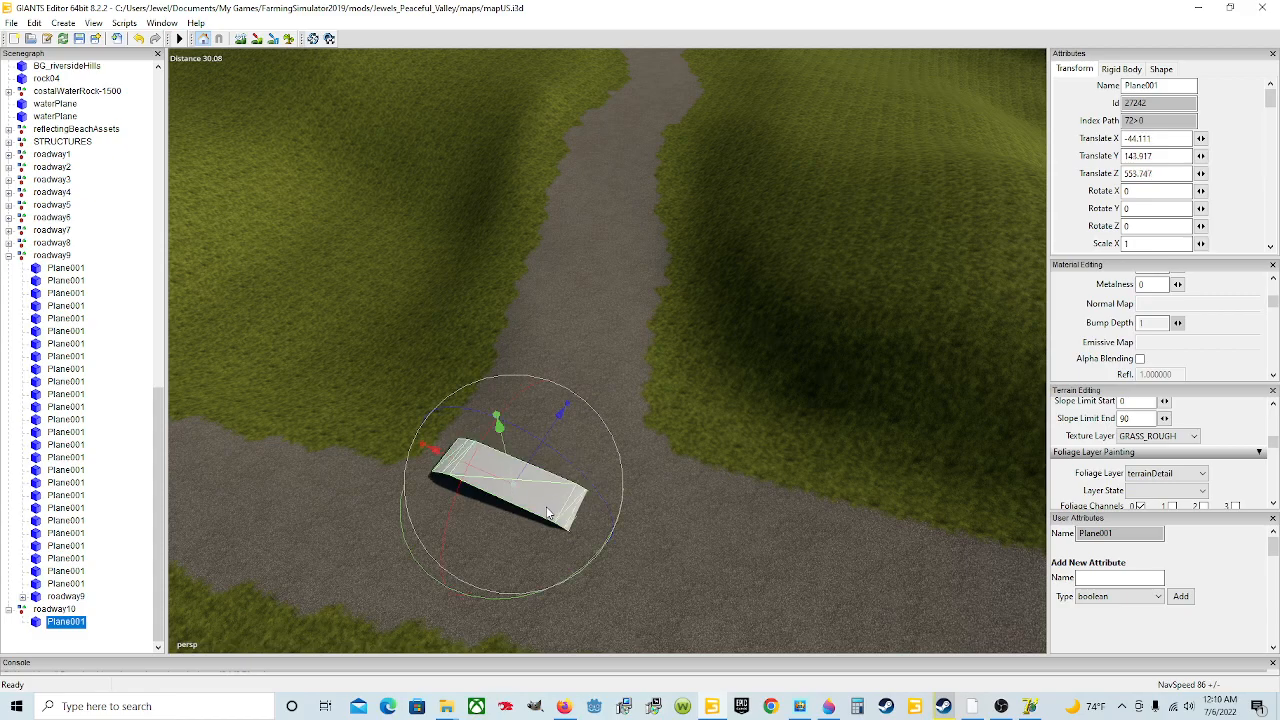
{"action": "left_click_drag", "start_coordinate": [539, 470], "coordinate": [574, 358]}
Lower the marker to about Y 143.46 and tilt it to match the road slope, about -2.1° around X and -4.5° around Z.
{"action": "scroll", "coordinate": [455, 486], "scroll_direction": "up", "scroll_amount": 2}
{"action": "scroll", "coordinate": [444, 493], "scroll_direction": "down", "scroll_amount": 2}
{"action": "scroll", "coordinate": [629, 420], "scroll_direction": "down", "scroll_amount": 3}
{"action": "scroll", "coordinate": [629, 419], "scroll_direction": "up", "scroll_amount": 5}
{"action": "scroll", "coordinate": [603, 340], "scroll_direction": "up", "scroll_amount": 5}
{"action": "scroll", "coordinate": [603, 340], "scroll_direction": "down", "scroll_amount": 4}
{"action": "left_click_drag", "start_coordinate": [632, 399], "coordinate": [636, 325], "text": "alt"}
{"action": "scroll", "coordinate": [669, 398], "scroll_direction": "up", "scroll_amount": 2}
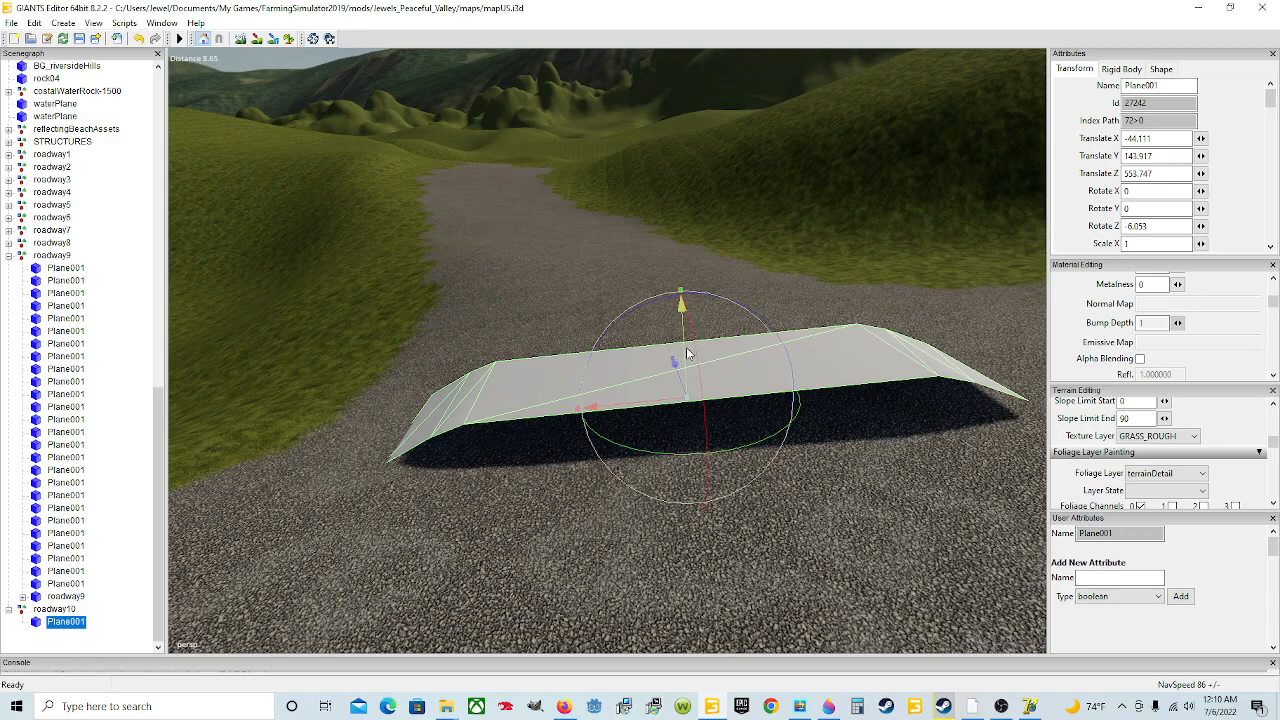
{"action": "mouse_move", "coordinate": [686, 358]}
{"action": "left_mouse_down"}
{"action": "mouse_move", "coordinate": [689, 391]}
{"action": "mouse_move", "coordinate": [690, 380]}
{"action": "left_mouse_up"}
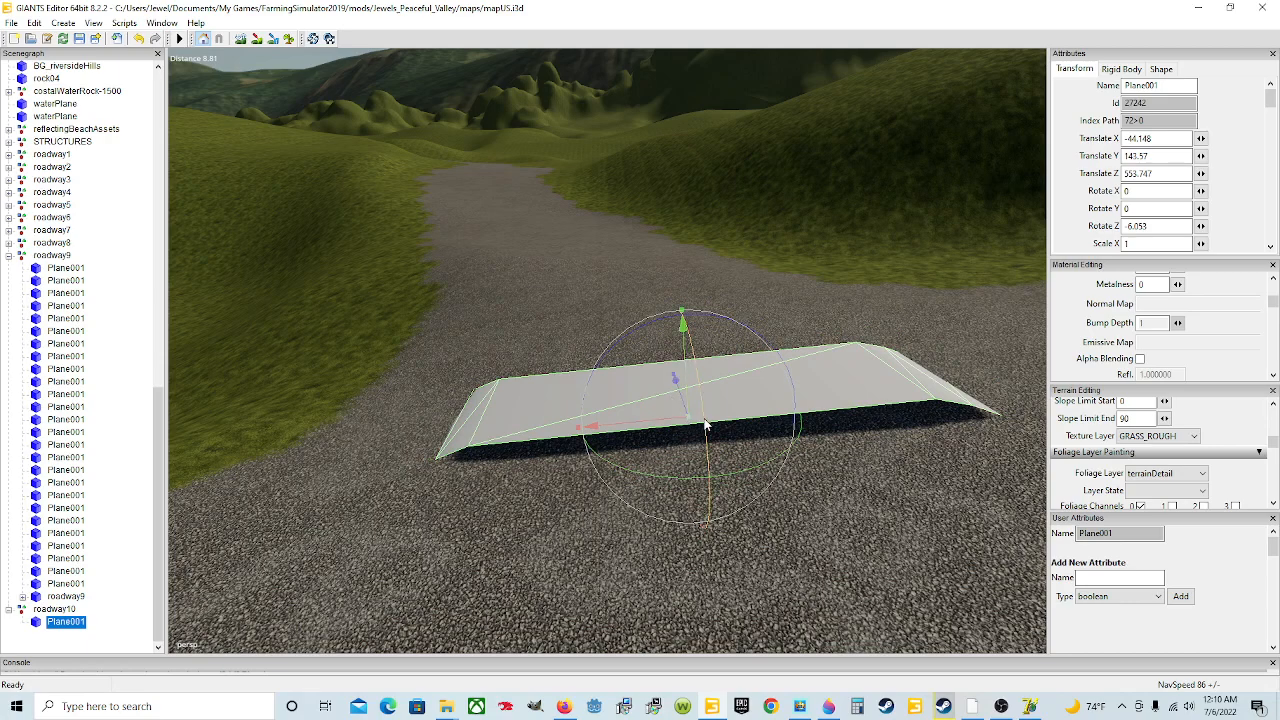
{"action": "left_click_drag", "start_coordinate": [705, 427], "coordinate": [706, 435]}
{"action": "left_click_drag", "start_coordinate": [738, 333], "coordinate": [686, 360]}
Turn the marker around its vertical axis to about 10.8° so it lies square across the side road.
{"action": "left_click_drag", "start_coordinate": [770, 416], "coordinate": [734, 477], "text": "alt"}
{"action": "scroll", "coordinate": [760, 484], "scroll_direction": "up", "scroll_amount": 2}
{"action": "scroll", "coordinate": [708, 485], "scroll_direction": "down", "scroll_amount": 3}
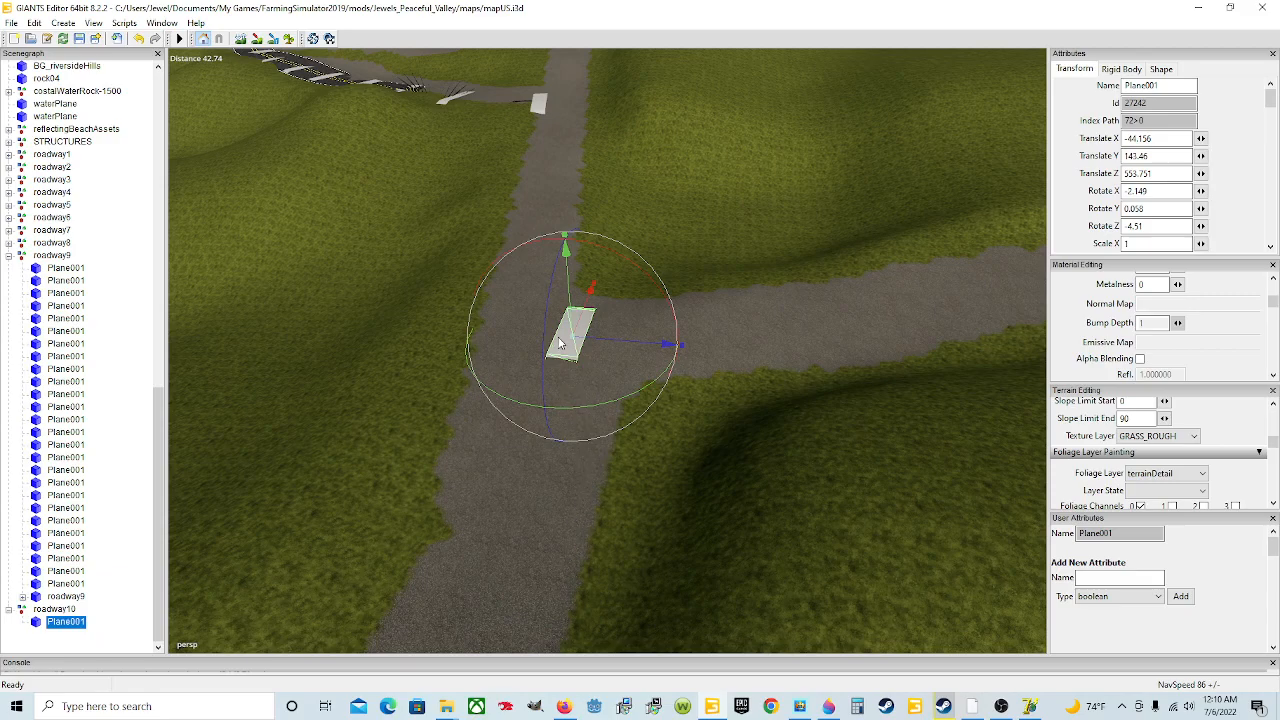
{"action": "left_click_drag", "start_coordinate": [575, 414], "coordinate": [596, 411]}
{"action": "left_click_drag", "start_coordinate": [600, 410], "coordinate": [603, 403]}
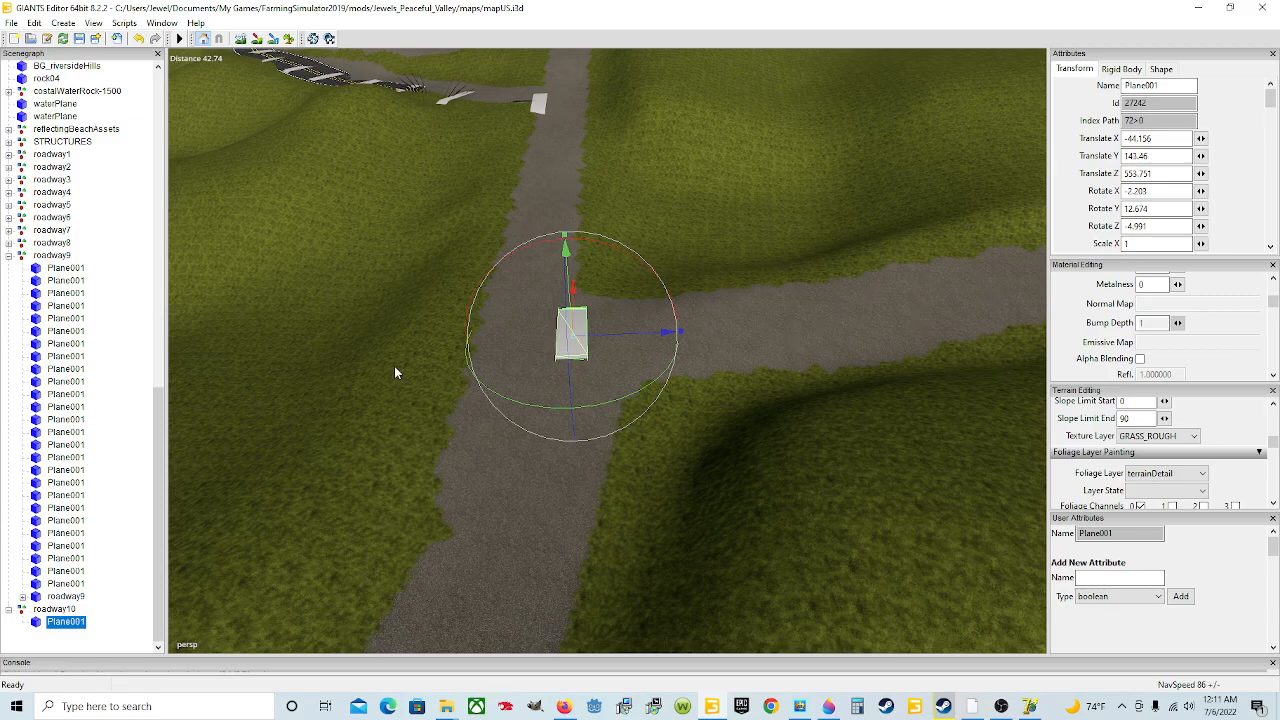
{"action": "mouse_move", "coordinate": [582, 353]}
{"action": "left_mouse_down", "text": "alt"}
{"action": "mouse_move", "coordinate": [535, 363]}
{"action": "mouse_move", "coordinate": [591, 346]}
{"action": "left_mouse_up", "text": "alt"}
{"action": "scroll", "coordinate": [535, 363], "scroll_direction": "up", "scroll_amount": 2}
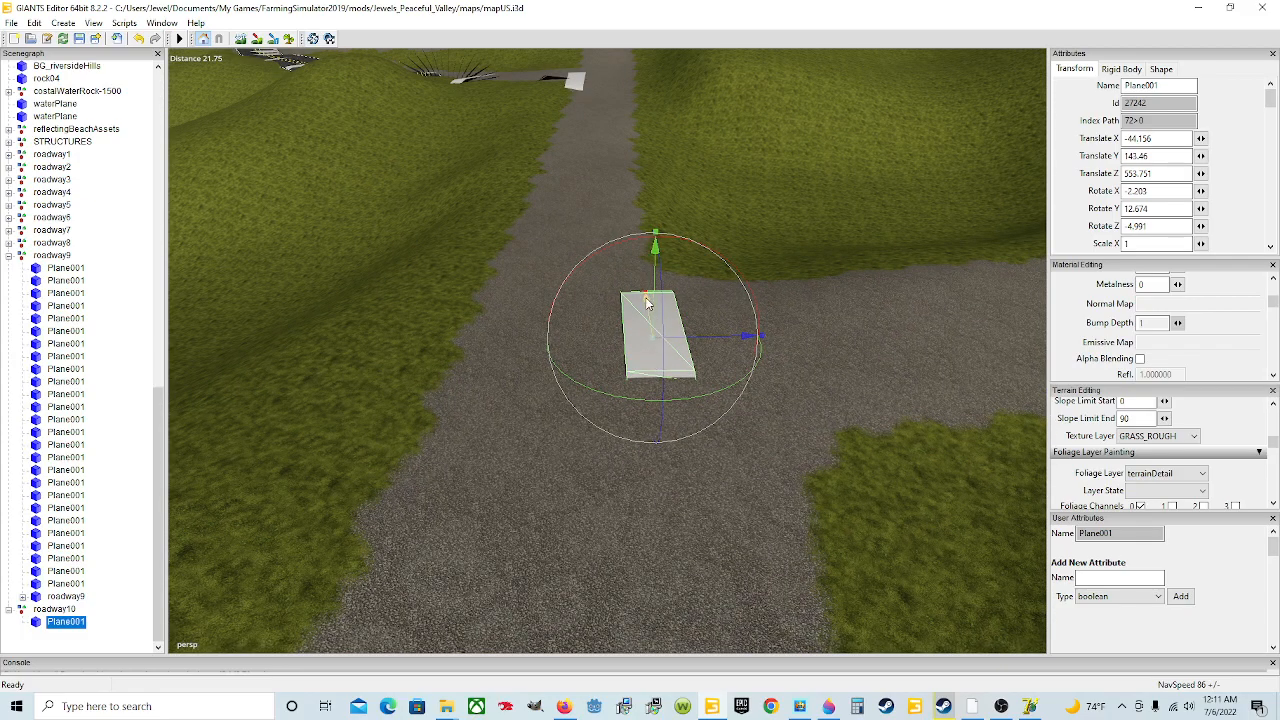
{"action": "scroll", "coordinate": [683, 455], "scroll_direction": "down", "scroll_amount": 2}
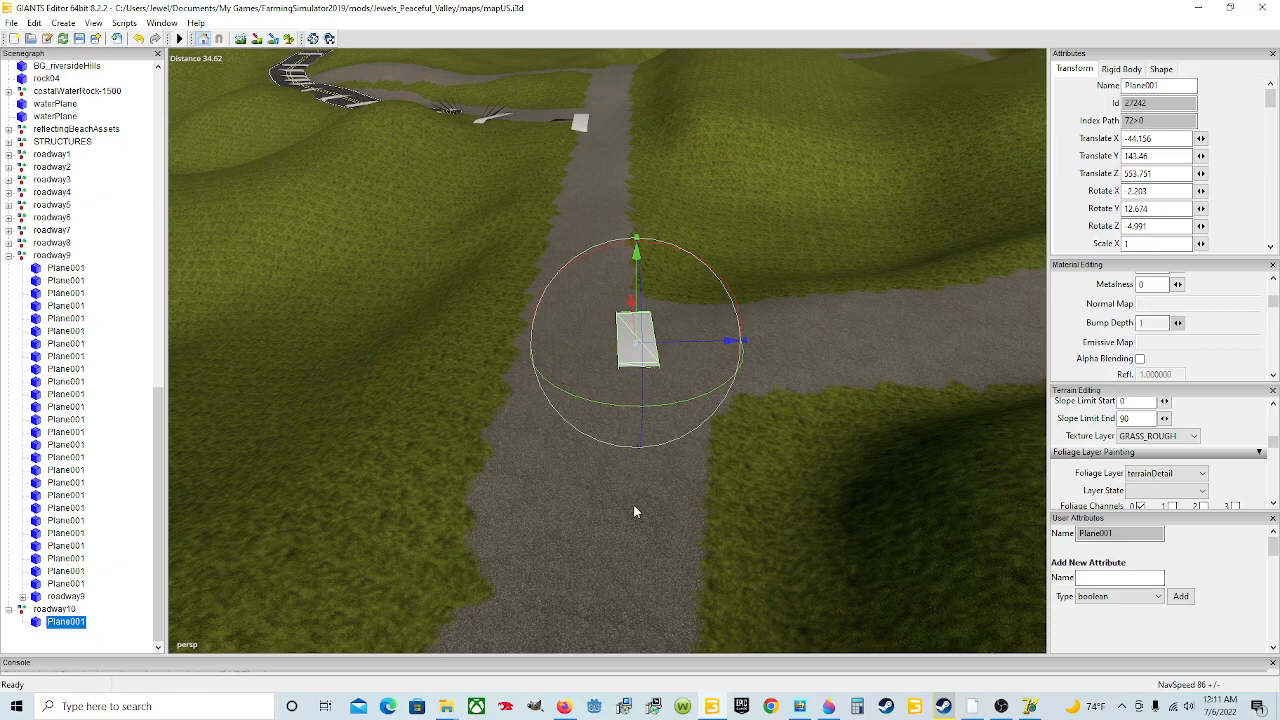
{"action": "left_click_drag", "start_coordinate": [618, 404], "coordinate": [618, 395]}
Fine-tune the marker's tilt to about -5.2° around Z and duplicate it within roadway10.
{"action": "left_click_drag", "start_coordinate": [560, 364], "coordinate": [531, 337], "text": "alt"}
{"action": "scroll", "coordinate": [494, 404], "scroll_direction": "up", "scroll_amount": 5}
{"action": "left_click_drag", "start_coordinate": [494, 404], "coordinate": [826, 400], "text": "alt"}
{"action": "scroll", "coordinate": [810, 392], "scroll_direction": "down", "scroll_amount": 3}
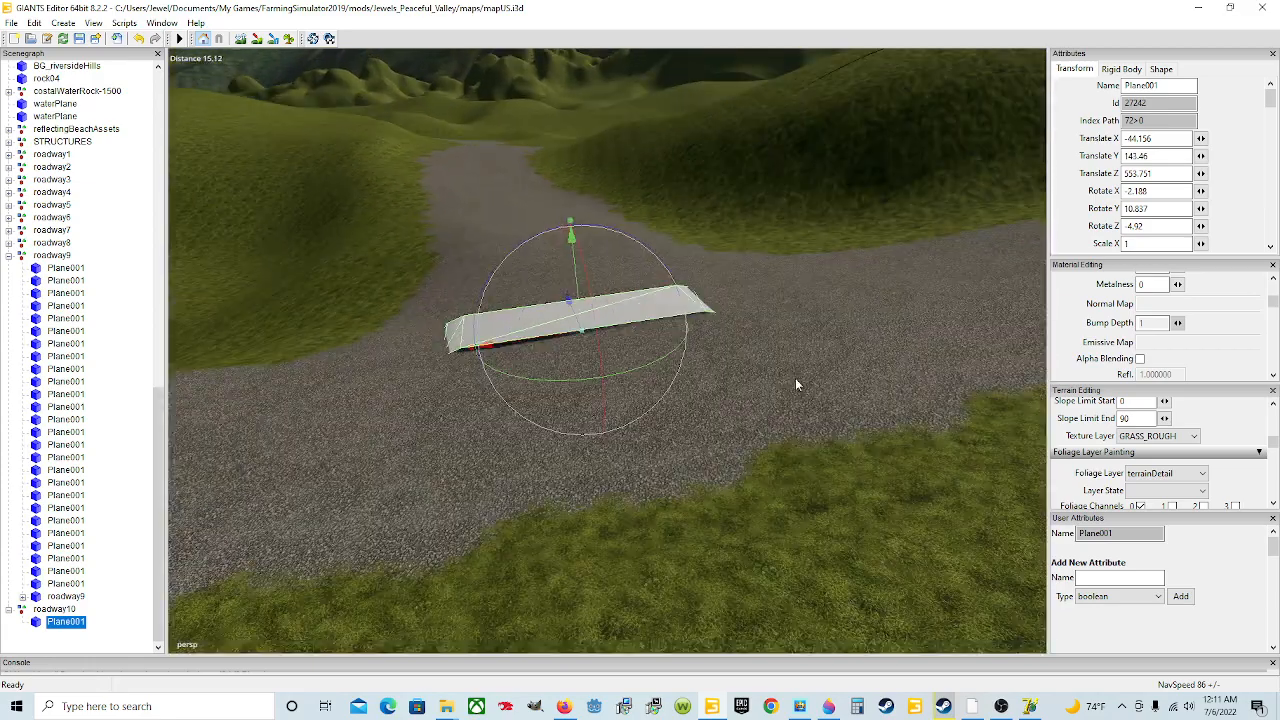
{"action": "scroll", "coordinate": [670, 371], "scroll_direction": "up", "scroll_amount": 2}
{"action": "left_click_drag", "start_coordinate": [670, 371], "coordinate": [593, 378], "text": "alt"}
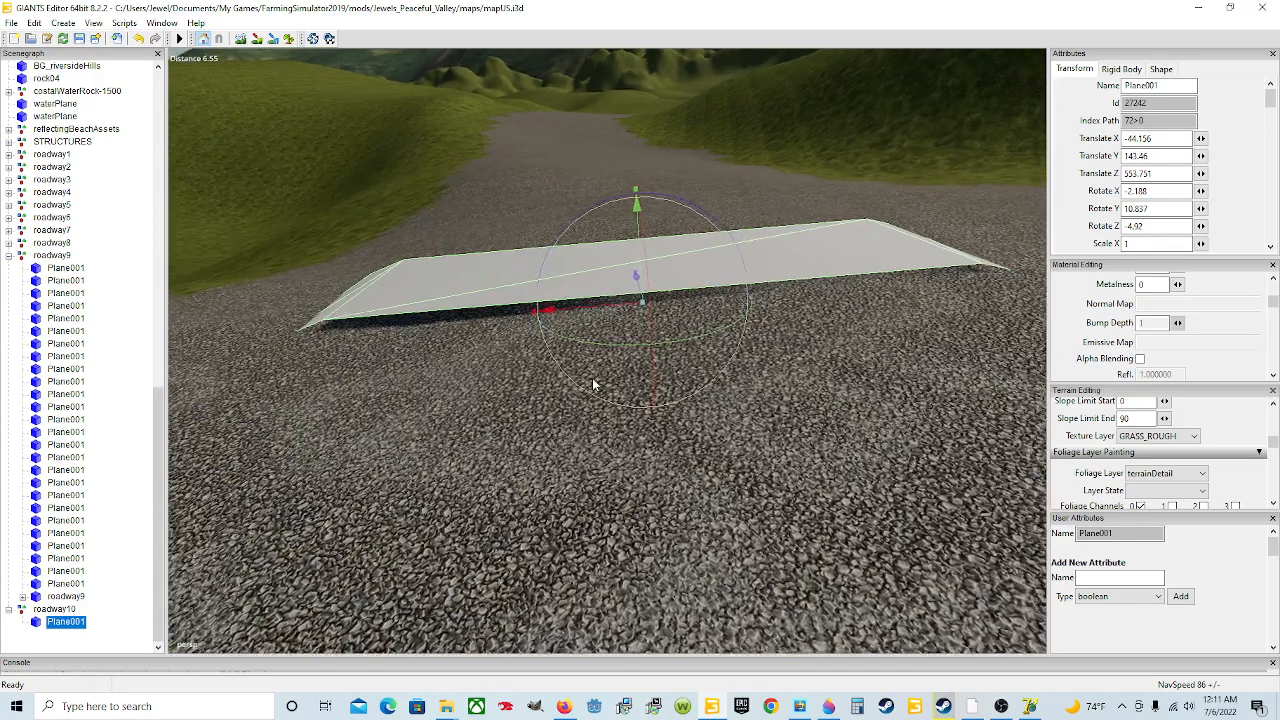
{"action": "scroll", "coordinate": [593, 378], "scroll_direction": "down", "scroll_amount": 1}
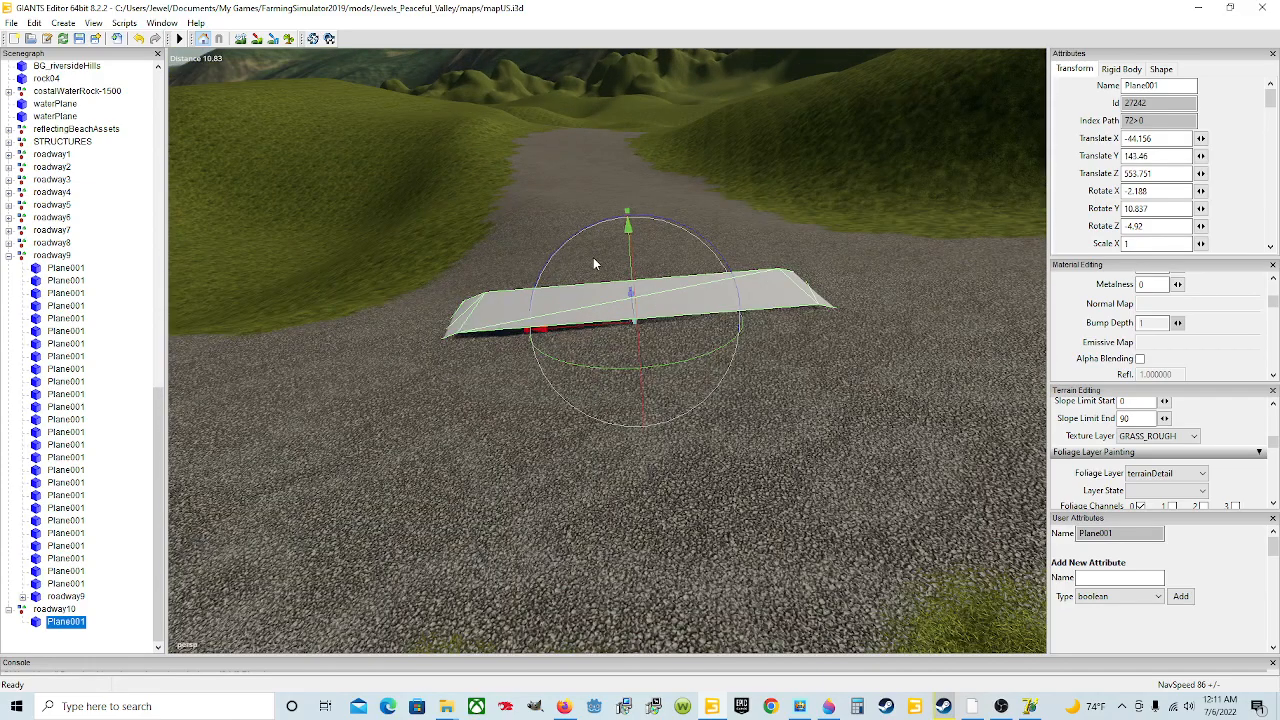
{"action": "left_click_drag", "start_coordinate": [597, 223], "coordinate": [598, 223]}
{"action": "scroll", "coordinate": [608, 250], "scroll_direction": "down", "scroll_amount": 1}
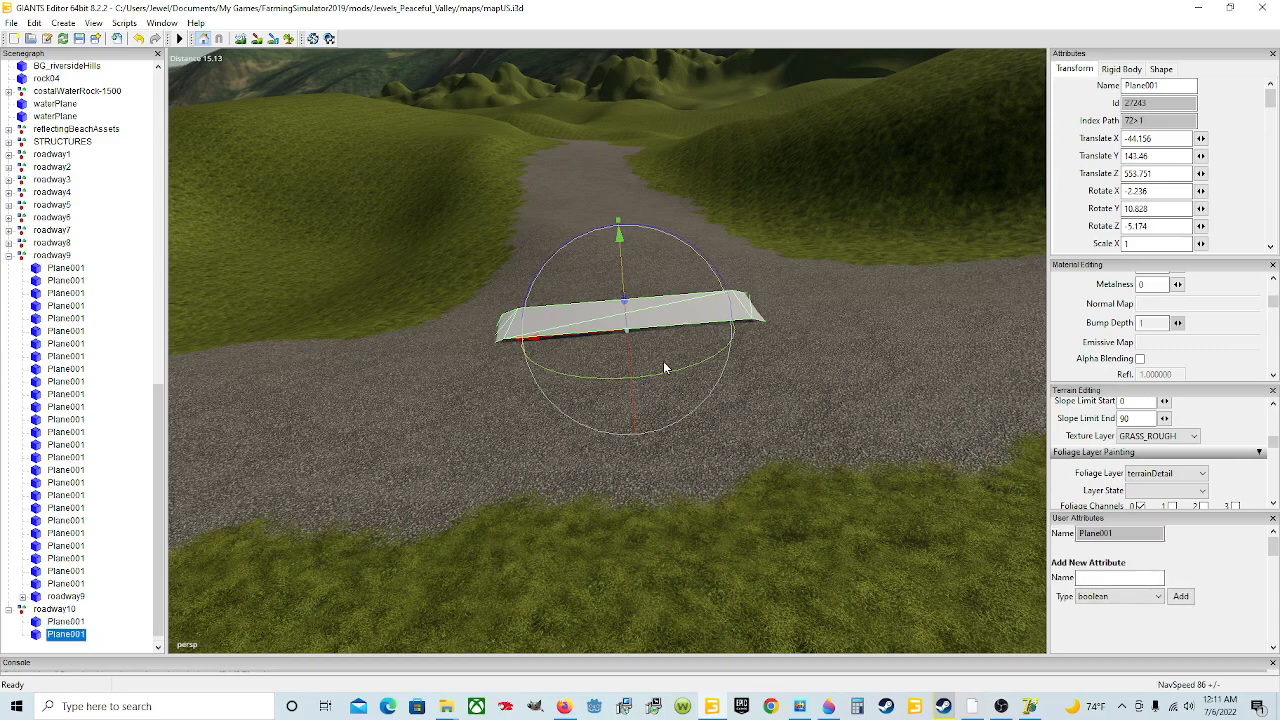
Move the duplicated marker up the side road to about X -42.67, Z 561.43.
{"action": "left_click_drag", "start_coordinate": [674, 303], "coordinate": [612, 355], "text": "alt"}
{"action": "scroll", "coordinate": [717, 271], "scroll_direction": "up", "scroll_amount": 4}
{"action": "scroll", "coordinate": [612, 355], "scroll_direction": "down", "scroll_amount": 4}
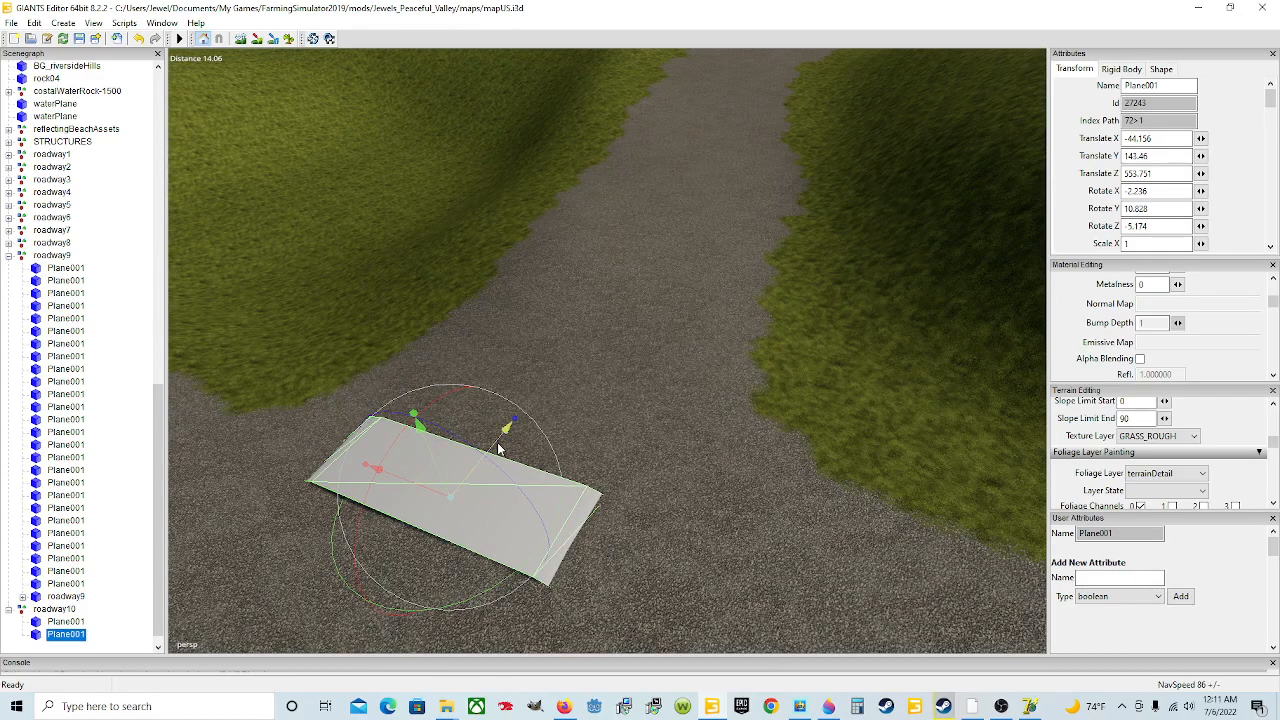
{"action": "left_click_drag", "start_coordinate": [500, 450], "coordinate": [705, 316]}
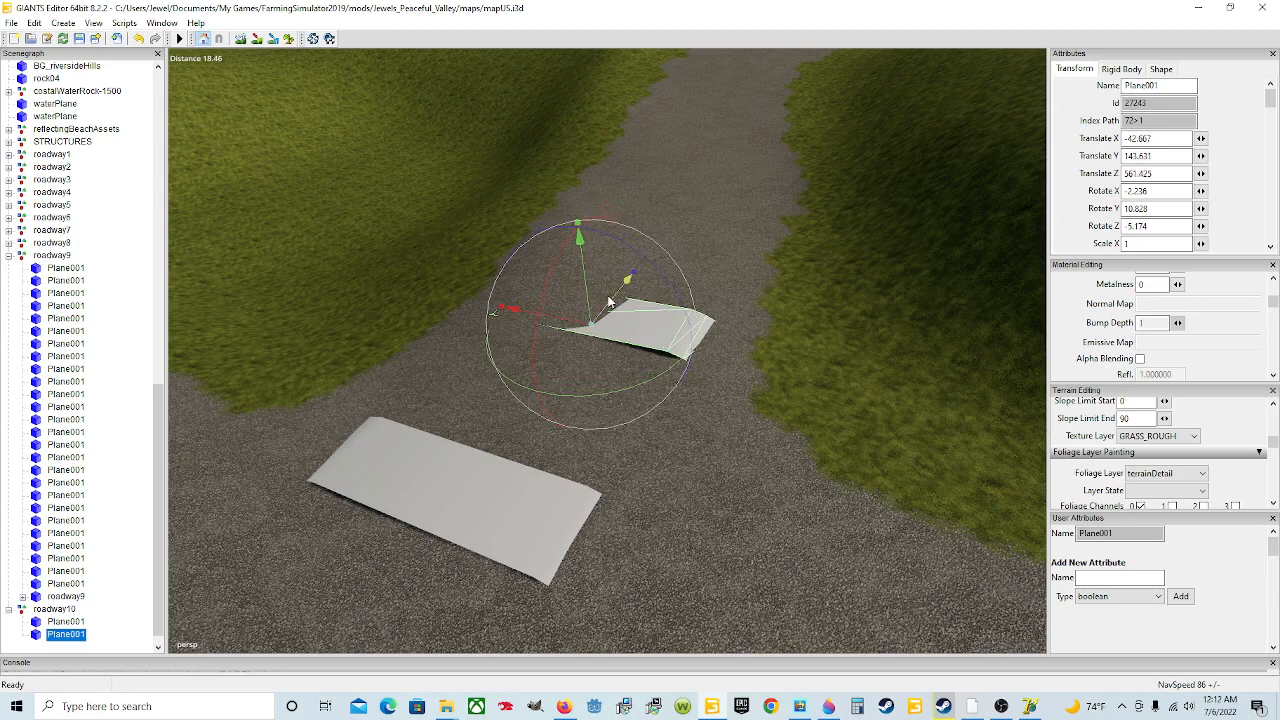
Raise the second marker to about Y 143.81, tilt it to follow the slope, and turn it to about 18.5° around Y.
{"action": "mouse_move", "coordinate": [592, 297]}
{"action": "left_mouse_down"}
{"action": "mouse_move", "coordinate": [647, 255]}
{"action": "mouse_move", "coordinate": [546, 295]}
{"action": "mouse_move", "coordinate": [588, 287]}
{"action": "left_mouse_up"}
{"action": "middle_click_drag", "start_coordinate": [588, 290], "coordinate": [634, 283]}
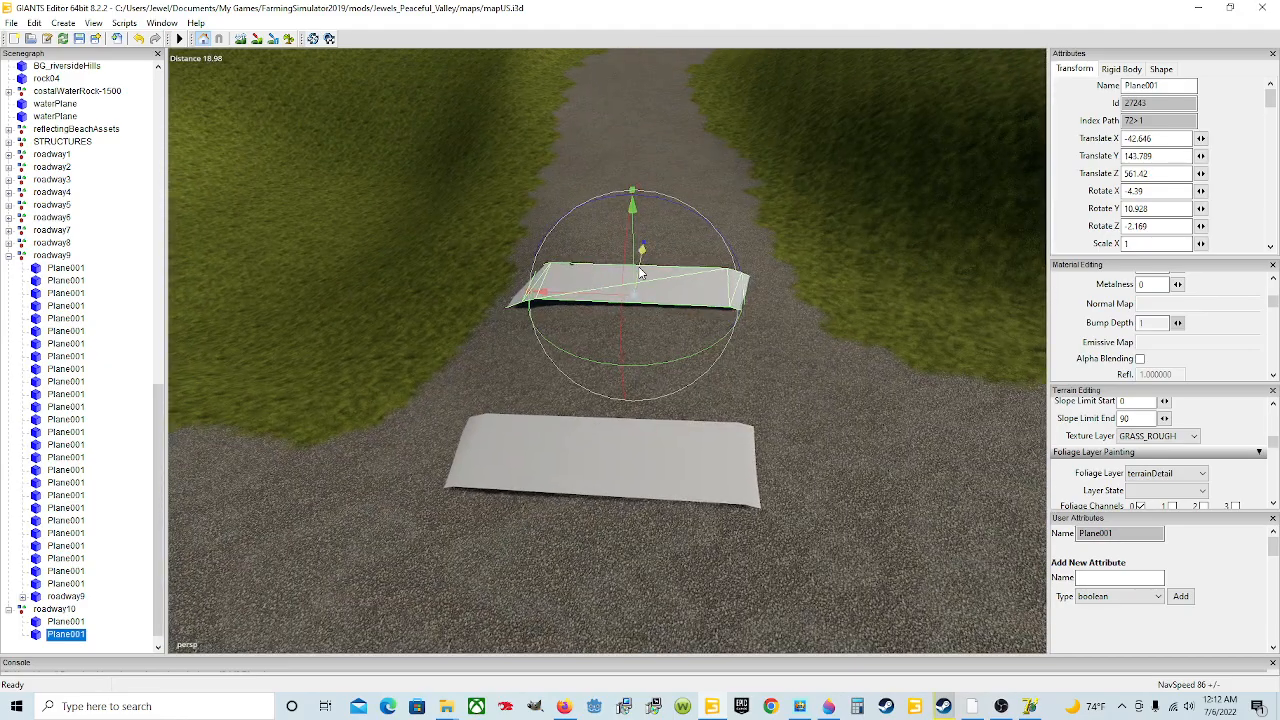
{"action": "left_click_drag", "start_coordinate": [638, 264], "coordinate": [638, 261]}
{"action": "left_click_drag", "start_coordinate": [647, 364], "coordinate": [662, 362]}
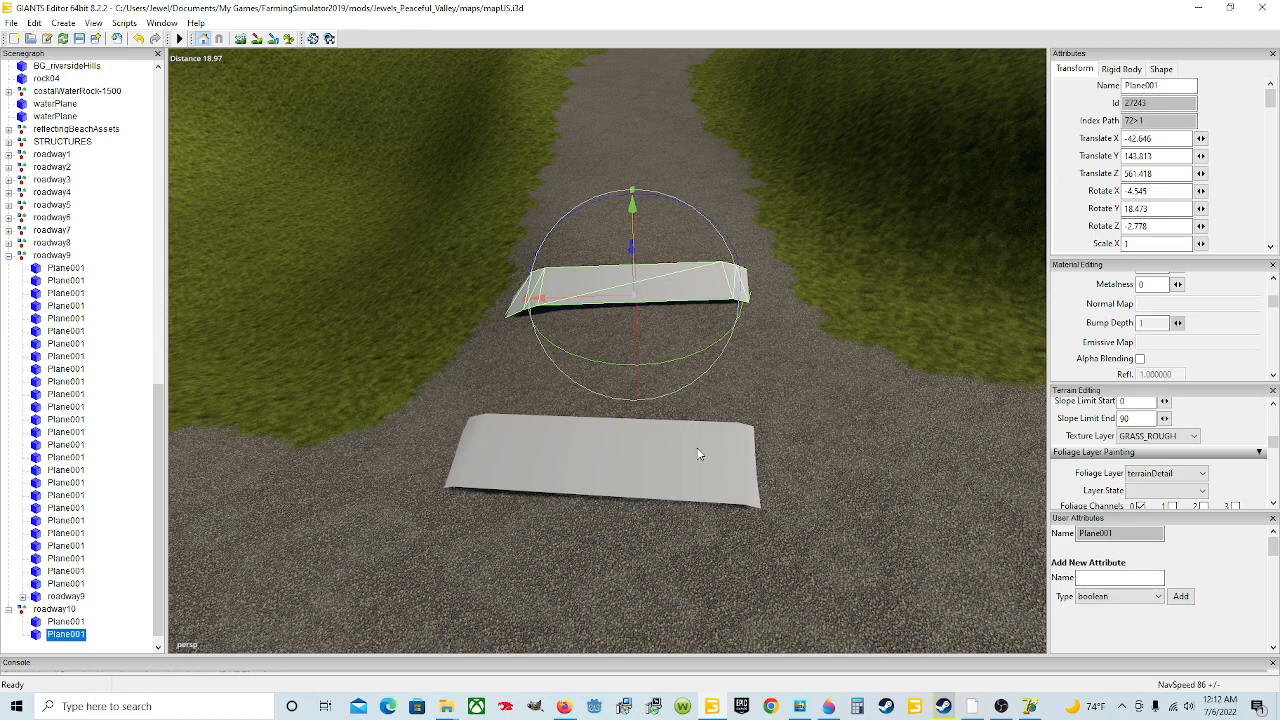
{"action": "left_click_drag", "start_coordinate": [728, 235], "coordinate": [714, 346], "text": "alt"}
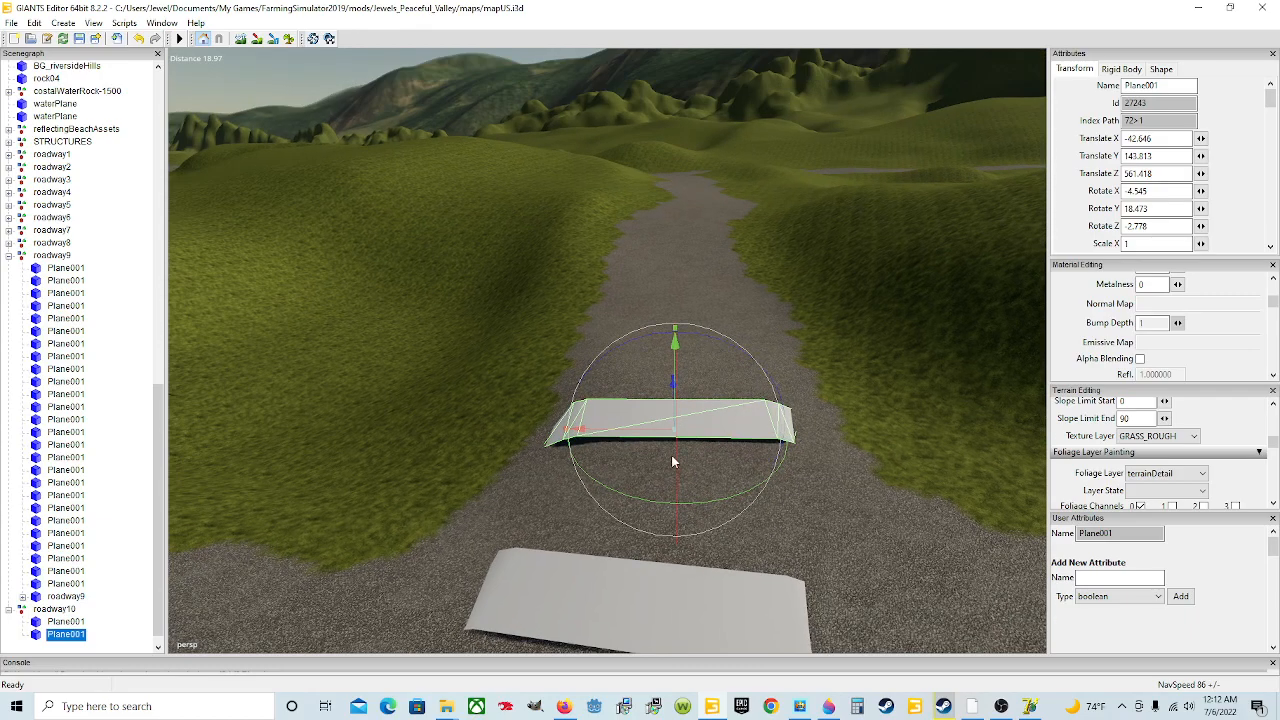
Raise and smooth the terrain beneath the second marker's near corner with the round sculpting brush at value 0.213636.
{"action": "scroll", "coordinate": [621, 445], "scroll_direction": "up", "scroll_amount": 3}
{"action": "left_click_drag", "start_coordinate": [666, 443], "coordinate": [773, 454], "text": "alt"}
{"action": "scroll", "coordinate": [773, 454], "scroll_direction": "down", "scroll_amount": 3}
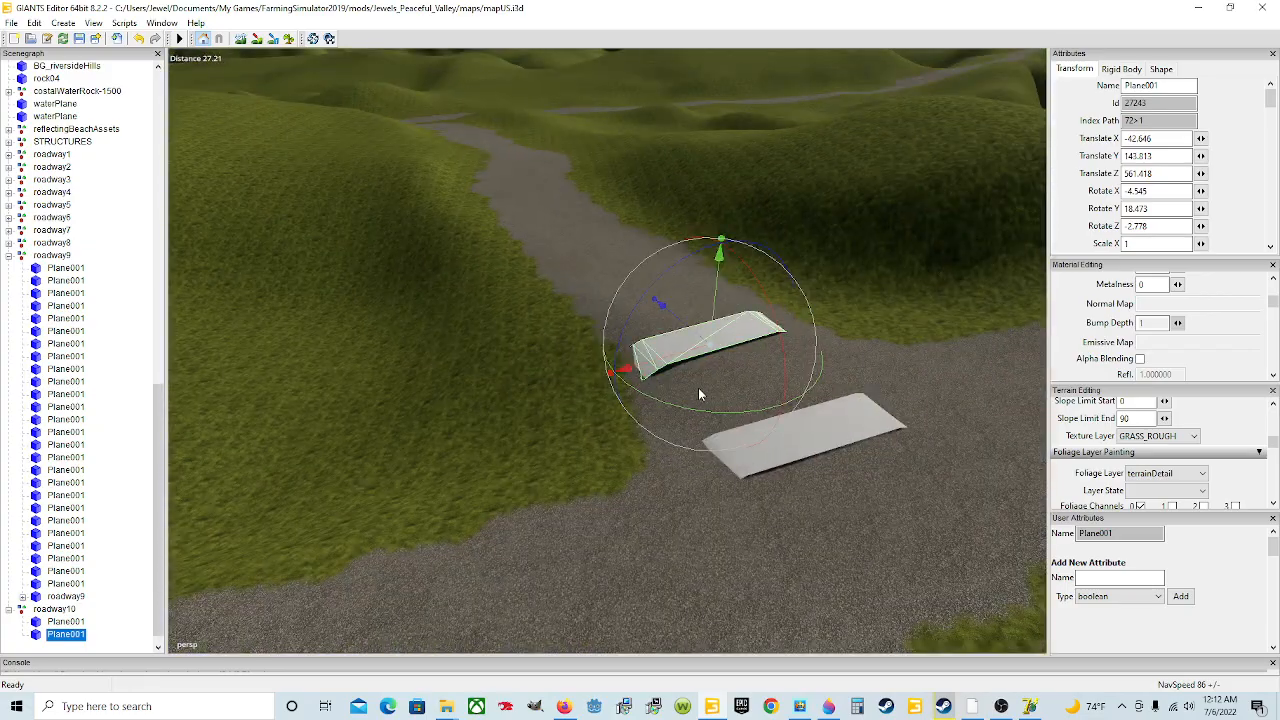
{"action": "left_click_drag", "start_coordinate": [662, 391], "coordinate": [611, 465], "text": "alt"}
{"action": "scroll", "coordinate": [755, 438], "scroll_direction": "up", "scroll_amount": 3}
{"action": "scroll", "coordinate": [755, 438], "scroll_direction": "down", "scroll_amount": 3}
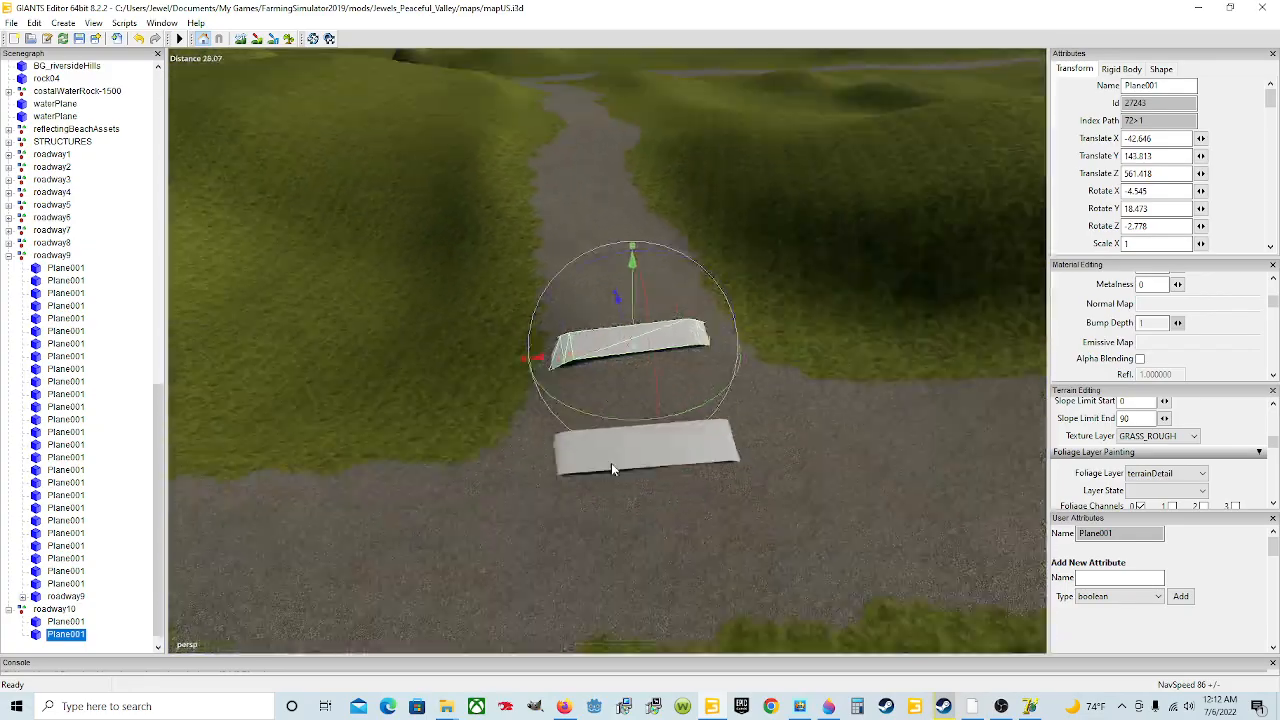
{"action": "left_click", "coordinate": [244, 40]}
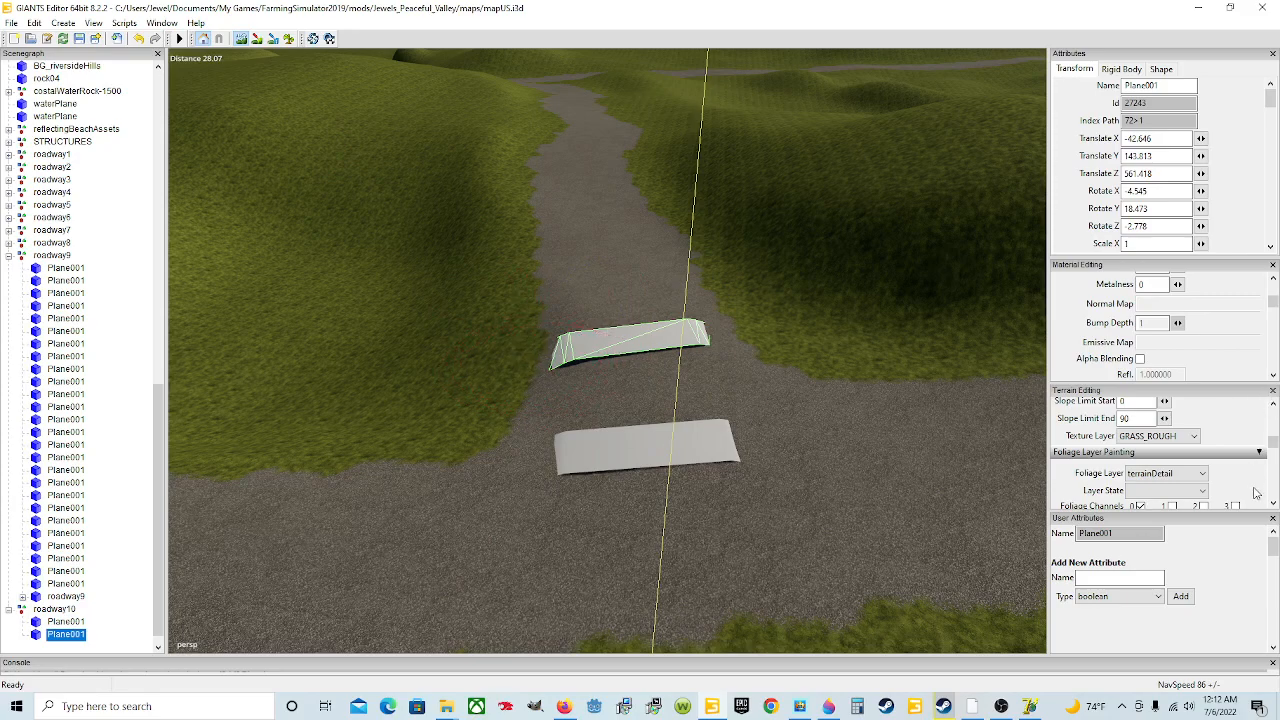
{"action": "scroll", "coordinate": [1250, 436], "scroll_direction": "up", "scroll_amount": 1}
{"action": "scroll", "coordinate": [1248, 440], "scroll_direction": "up", "scroll_amount": 3}
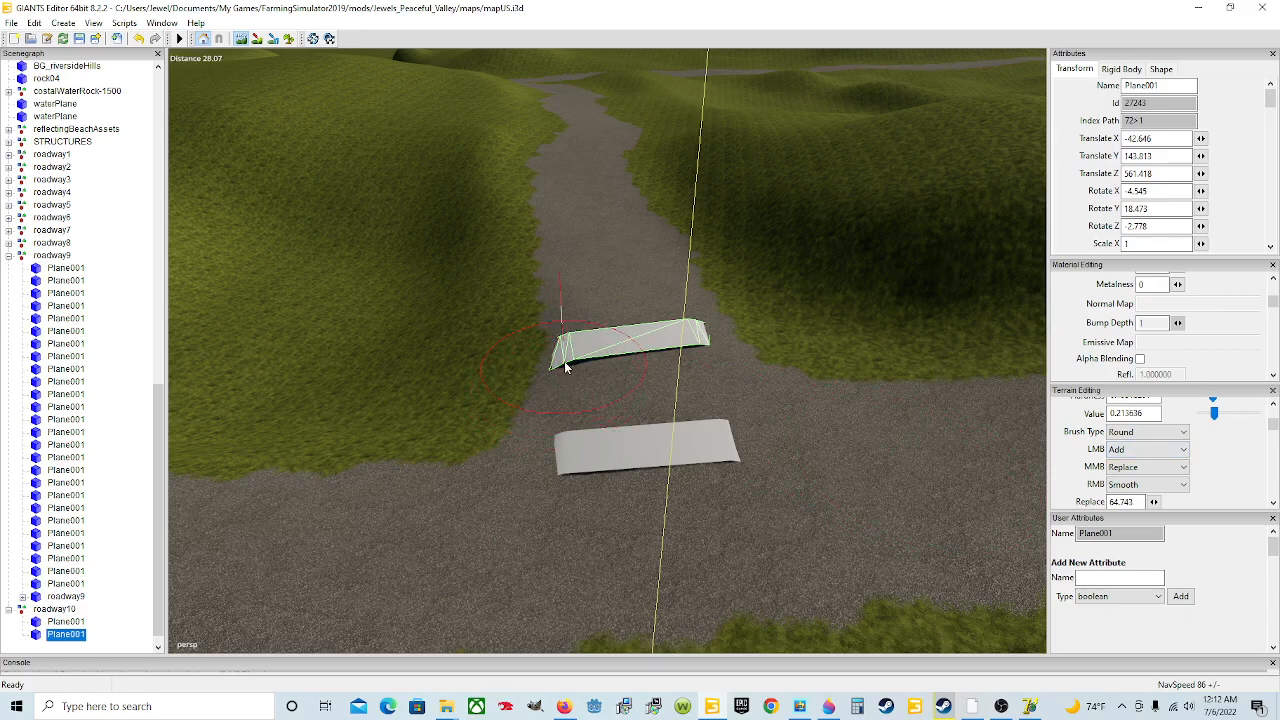
{"action": "left_click_drag", "start_coordinate": [571, 360], "coordinate": [580, 350]}
{"action": "mouse_move", "coordinate": [580, 350]}
{"action": "right_mouse_down"}
{"action": "mouse_move", "coordinate": [669, 341]}
{"action": "mouse_move", "coordinate": [571, 331]}
{"action": "right_mouse_up"}
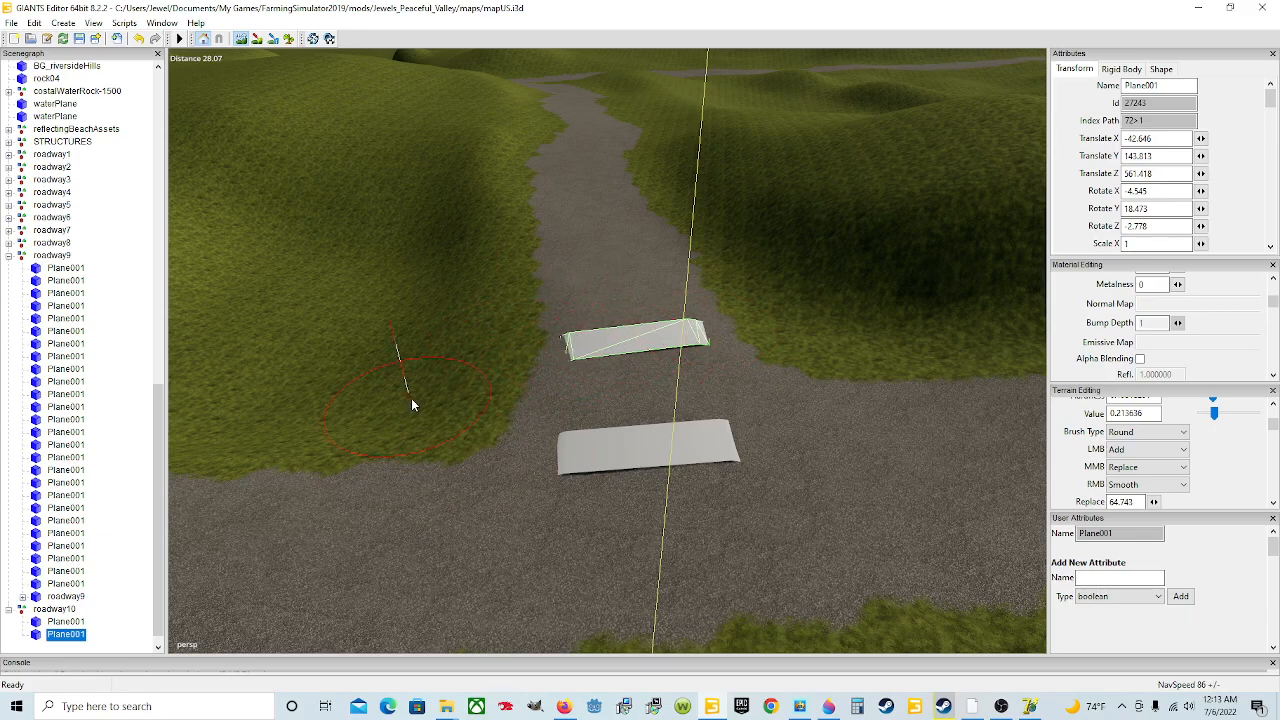
{"action": "left_click", "coordinate": [242, 41]}
Roll the second marker to about -1.8° around Z at height Y 143.83, and undo the excess X tilt.
{"action": "scroll", "coordinate": [752, 371], "scroll_direction": "up", "scroll_amount": 5}
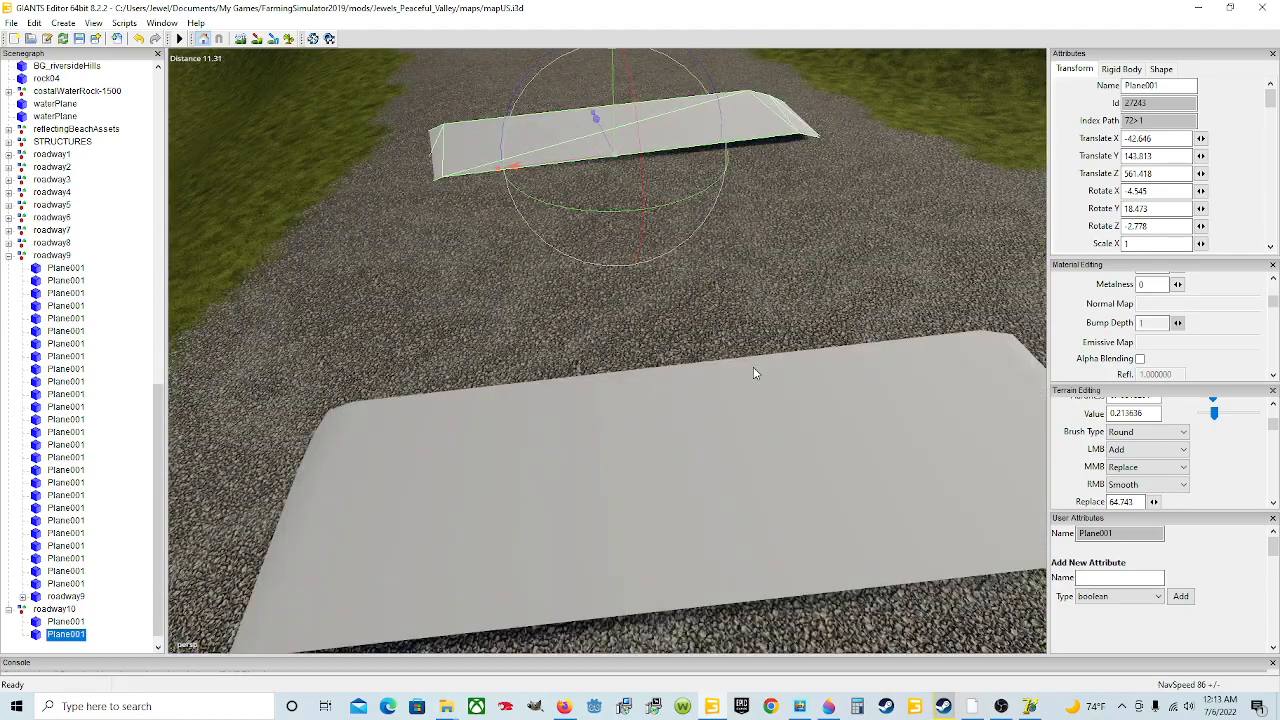
{"action": "scroll", "coordinate": [754, 370], "scroll_direction": "up", "scroll_amount": 2}
{"action": "left_click_drag", "start_coordinate": [753, 367], "coordinate": [739, 308], "text": "alt"}
{"action": "scroll", "coordinate": [739, 308], "scroll_direction": "down", "scroll_amount": 2}
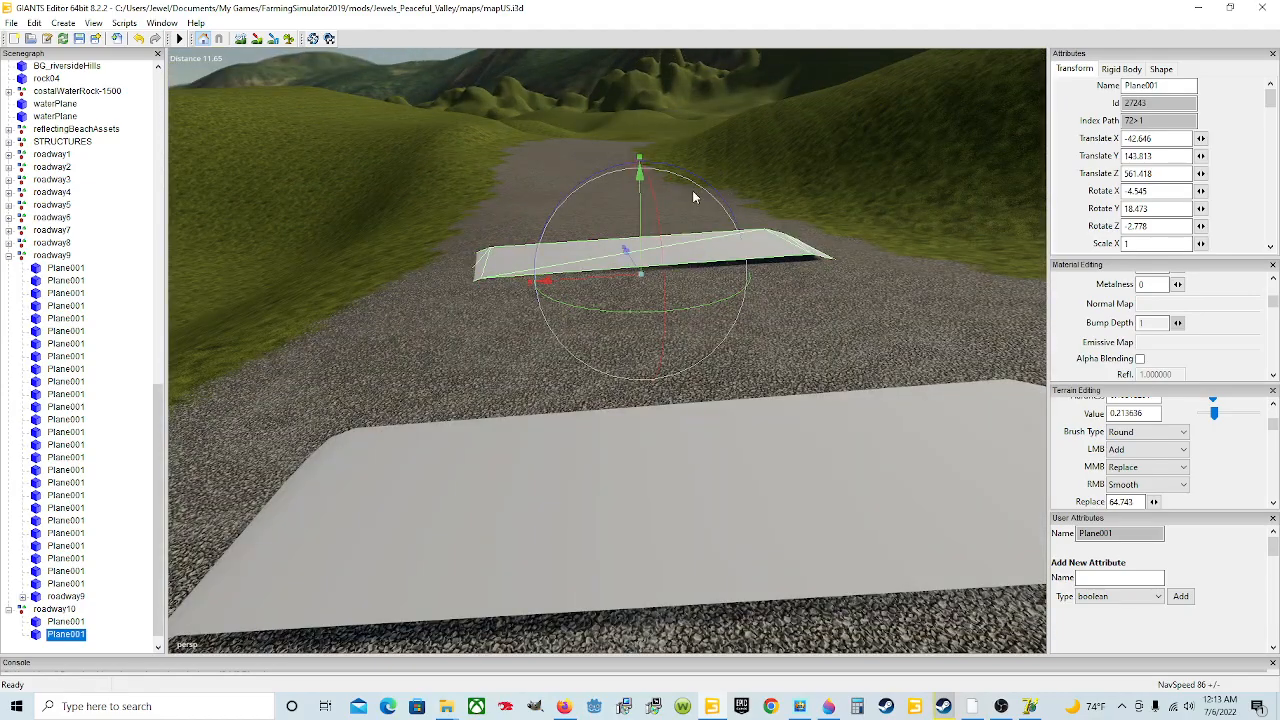
{"action": "left_click_drag", "start_coordinate": [703, 190], "coordinate": [707, 189]}
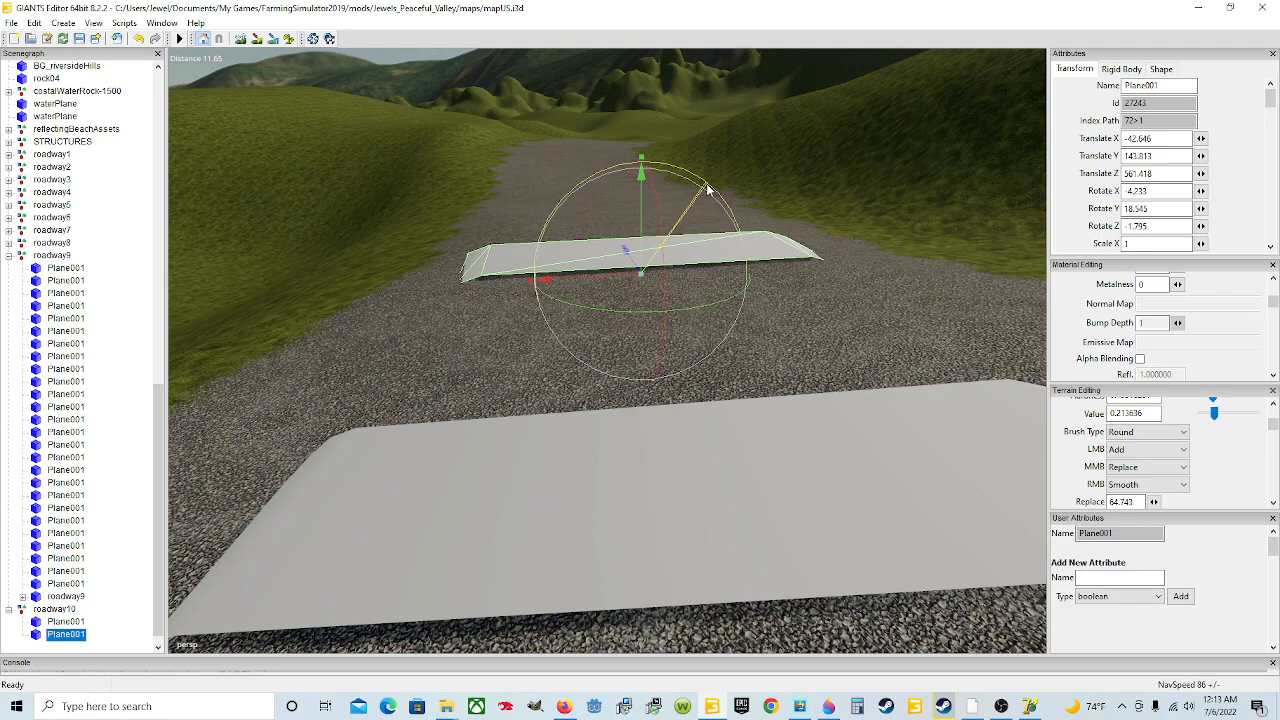
{"action": "left_click_drag", "start_coordinate": [643, 220], "coordinate": [705, 351]}
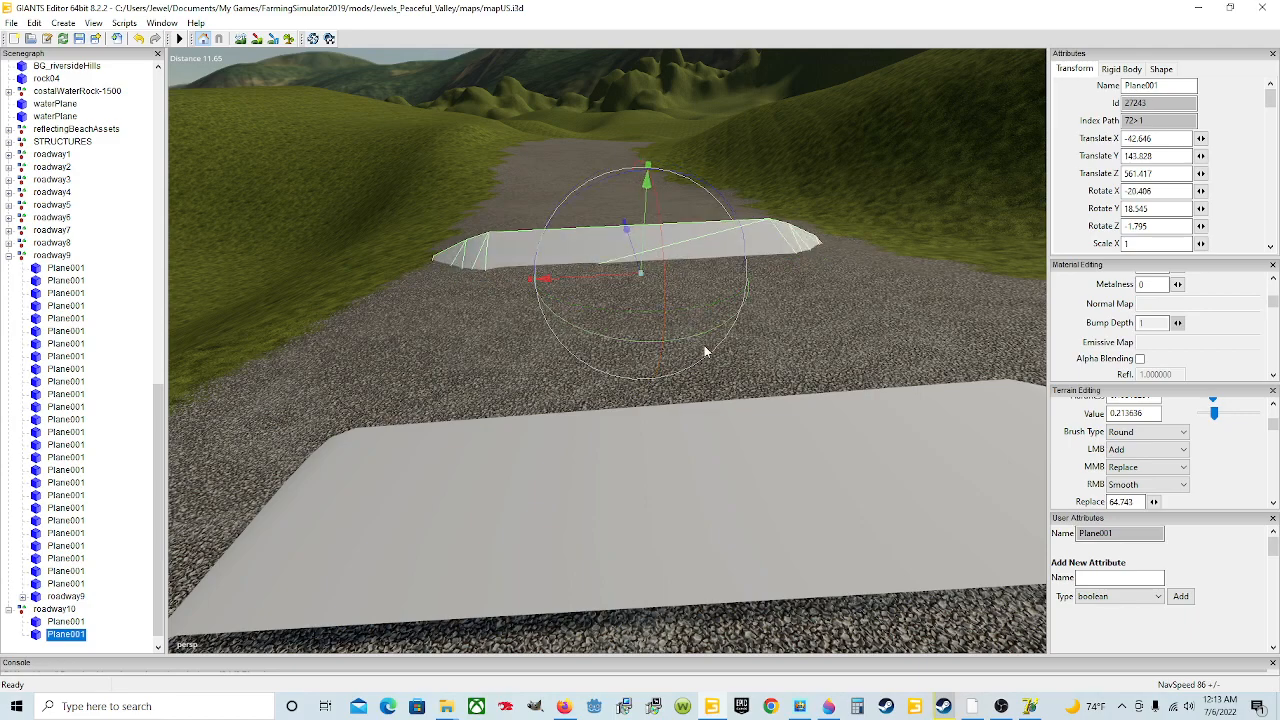
{"action": "left_click", "coordinate": [139, 39]}
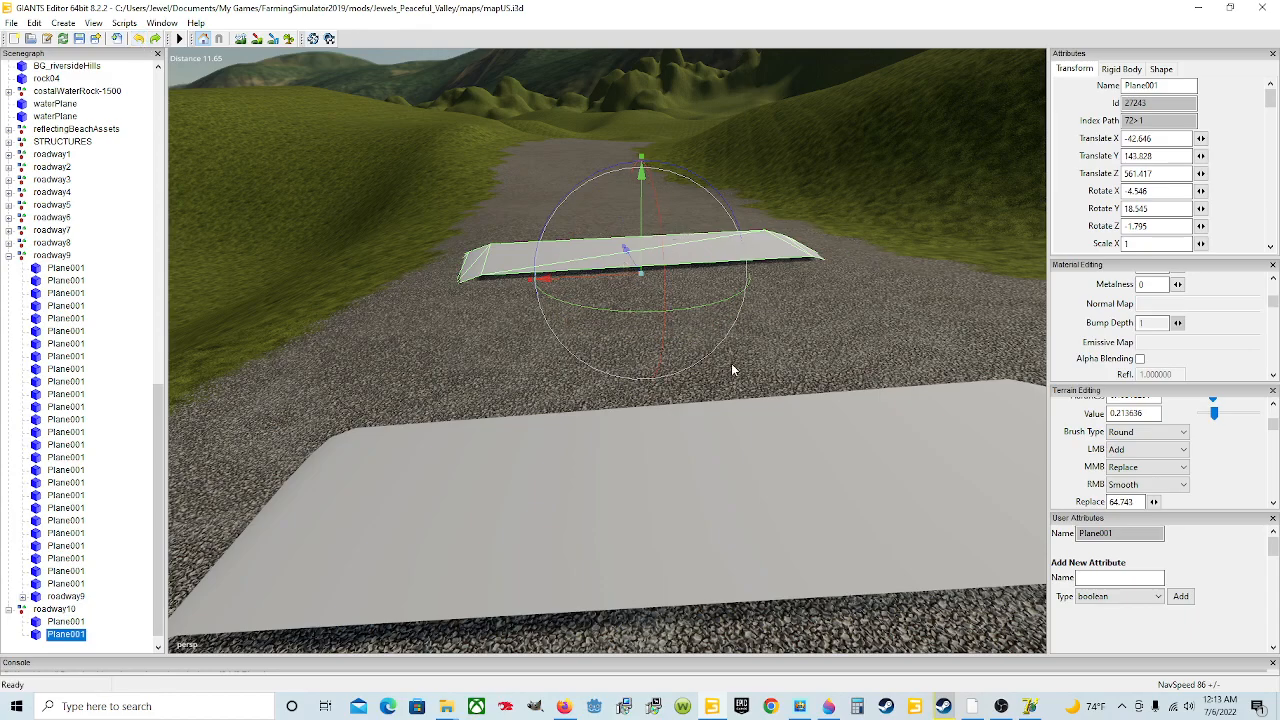
Duplicate the second marker in roadway10 and move the copy up the side road to about X -39.01, Y 144.62, Z 572.19.
{"action": "scroll", "coordinate": [735, 369], "scroll_direction": "down", "scroll_amount": 5}
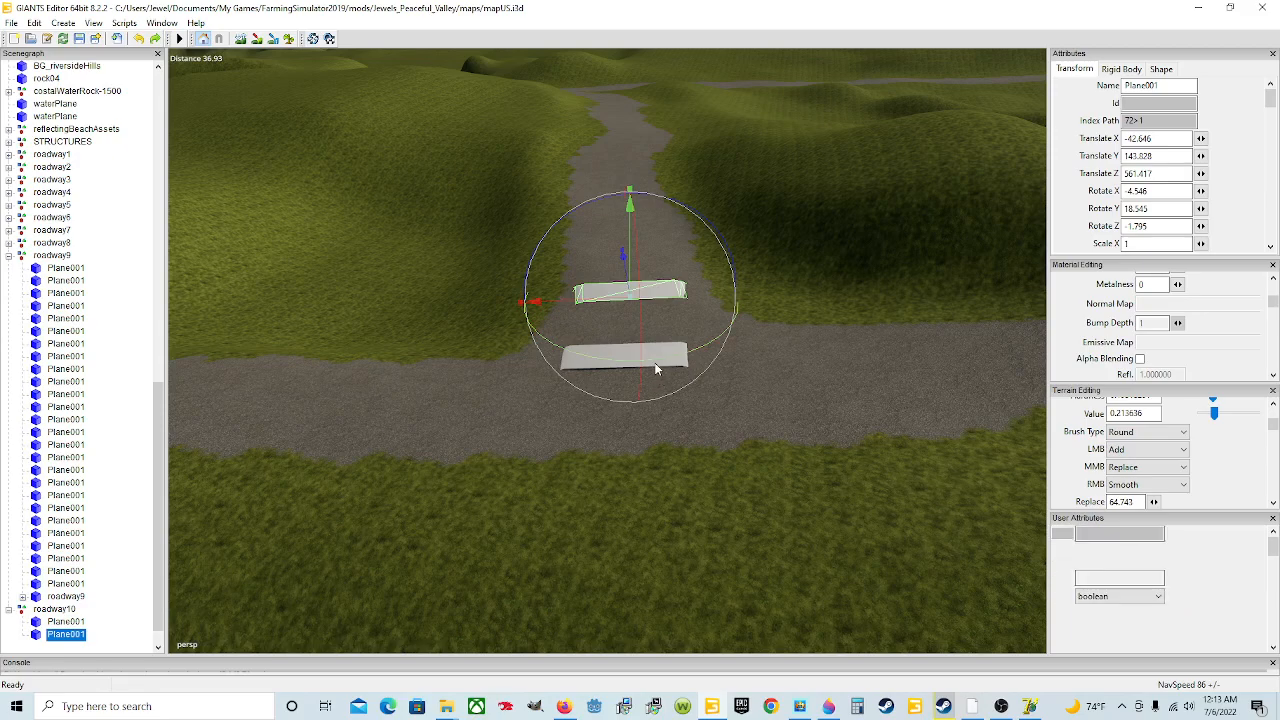
{"action": "key", "text": "ctrl+d"}
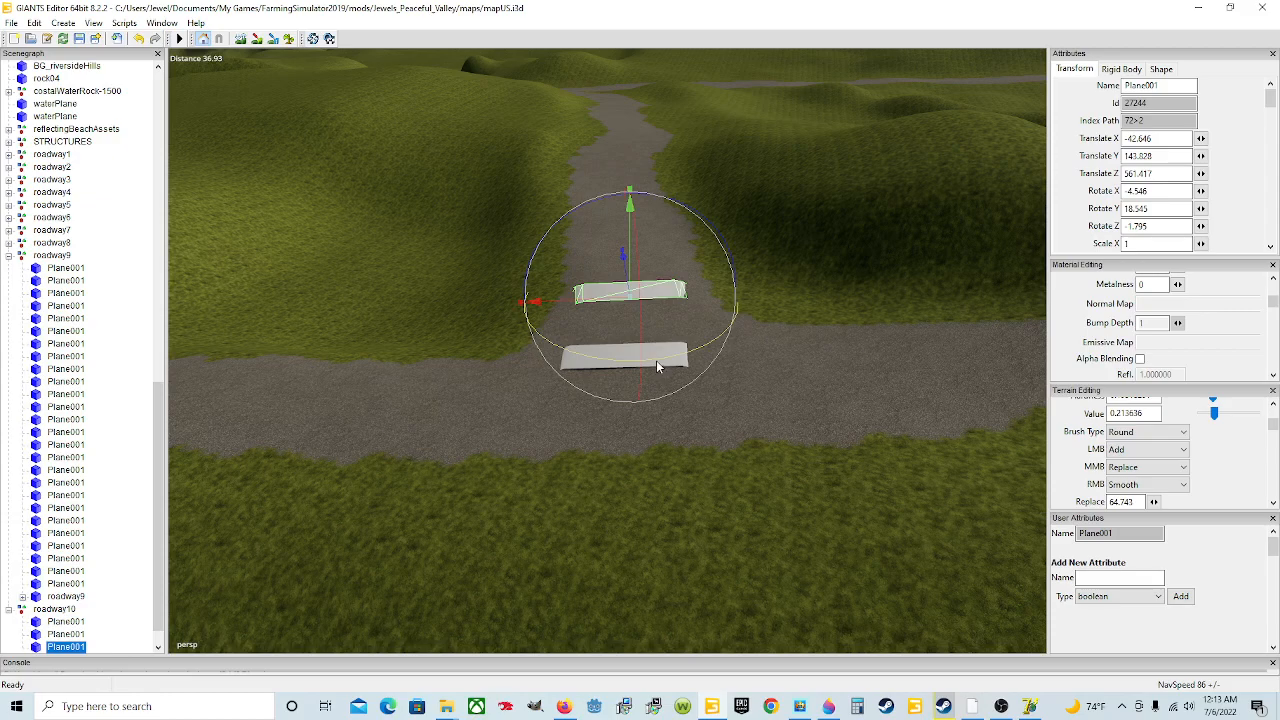
{"action": "left_click_drag", "start_coordinate": [626, 276], "coordinate": [669, 99]}
{"action": "mouse_move", "coordinate": [656, 354]}
{"action": "left_mouse_down", "text": "alt"}
{"action": "mouse_move", "coordinate": [652, 271]}
{"action": "mouse_move", "coordinate": [674, 362]}
{"action": "left_mouse_up", "text": "alt"}
{"action": "scroll", "coordinate": [651, 284], "scroll_direction": "up", "scroll_amount": 2}
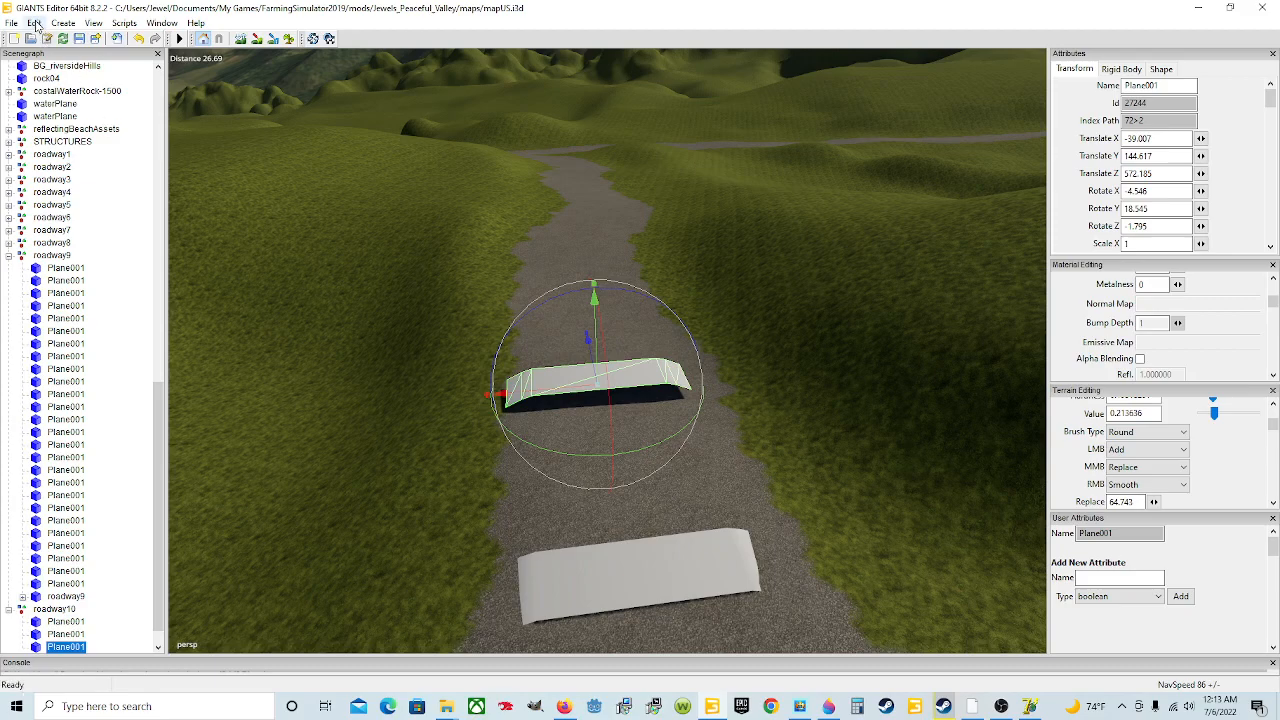
{"action": "left_click", "coordinate": [652, 563]}
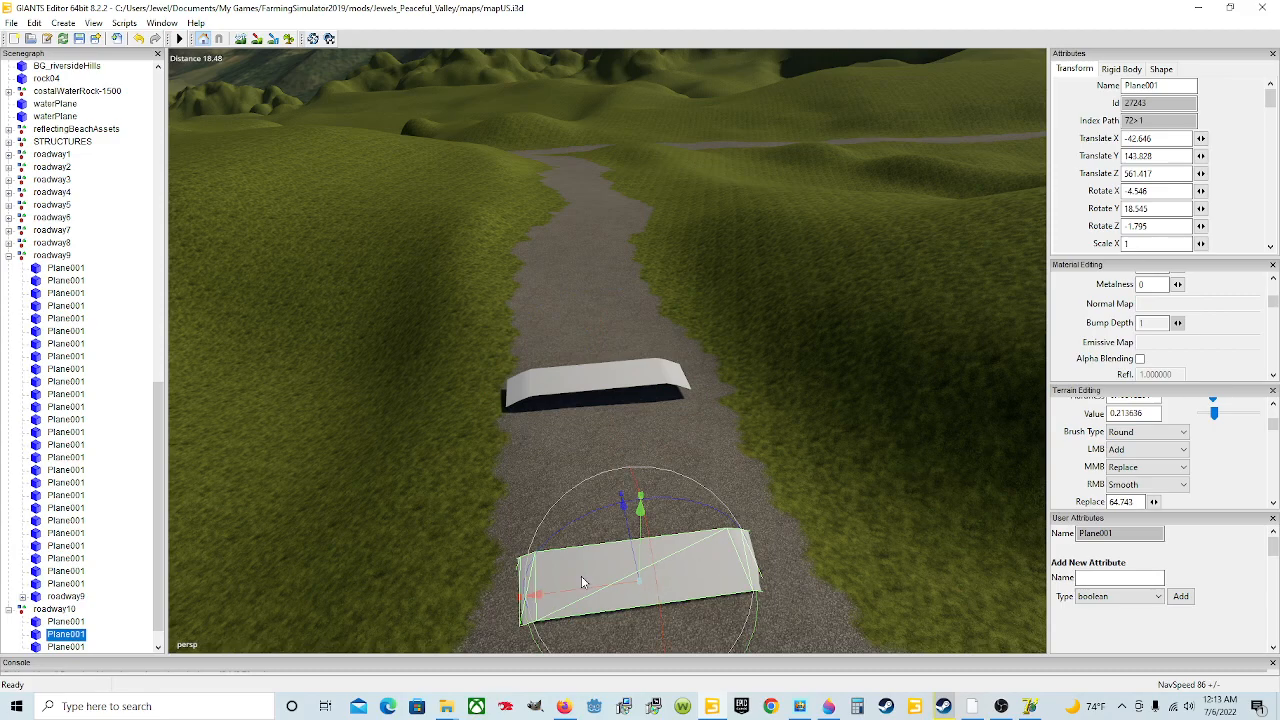
{"action": "left_click", "coordinate": [36, 23]}
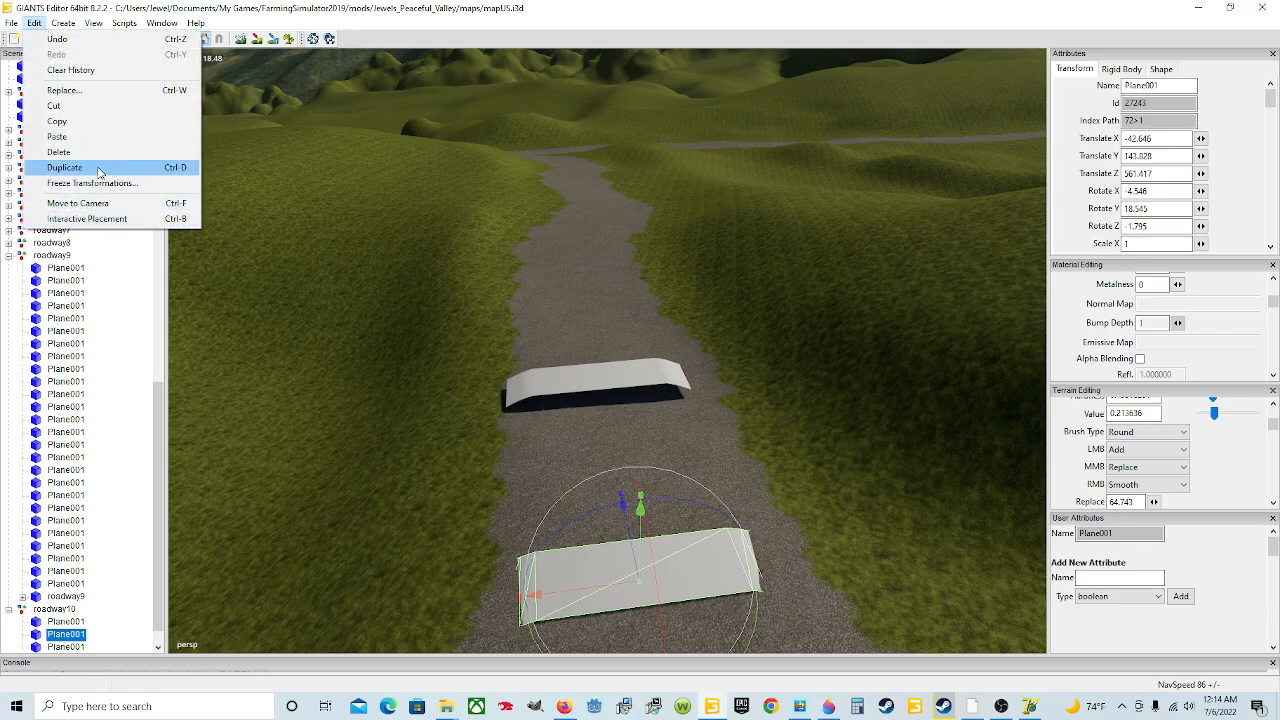
{"action": "left_click", "coordinate": [579, 12]}
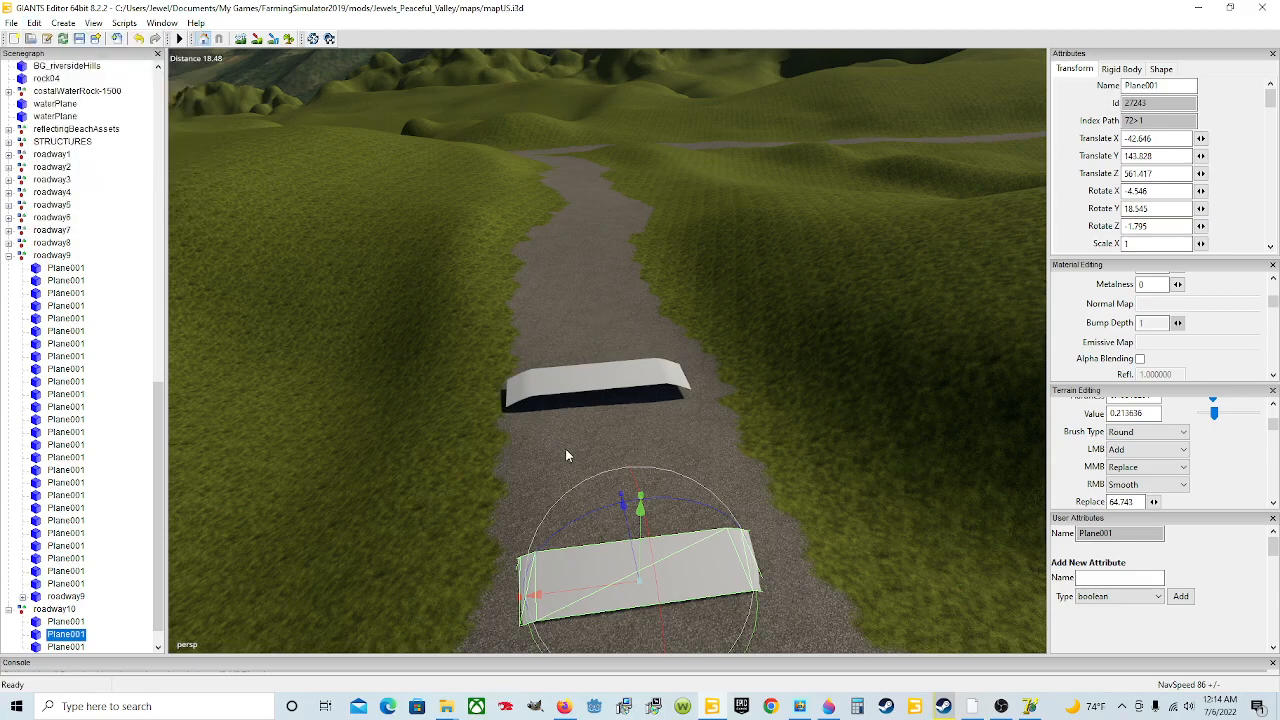
Lower the third marker toward the road to about Y 143.96 and roll it to about 0.8° around Z.
{"action": "left_click", "coordinate": [610, 385]}
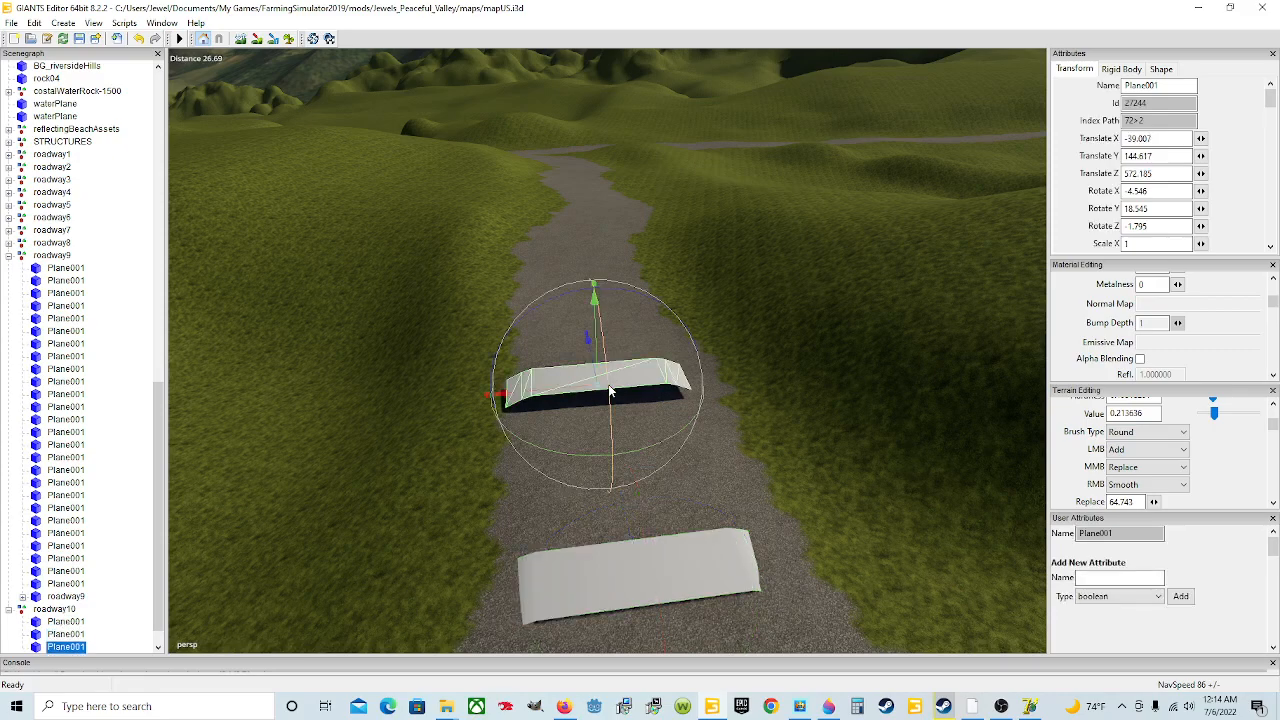
{"action": "scroll", "coordinate": [590, 415], "scroll_direction": "up", "scroll_amount": 3}
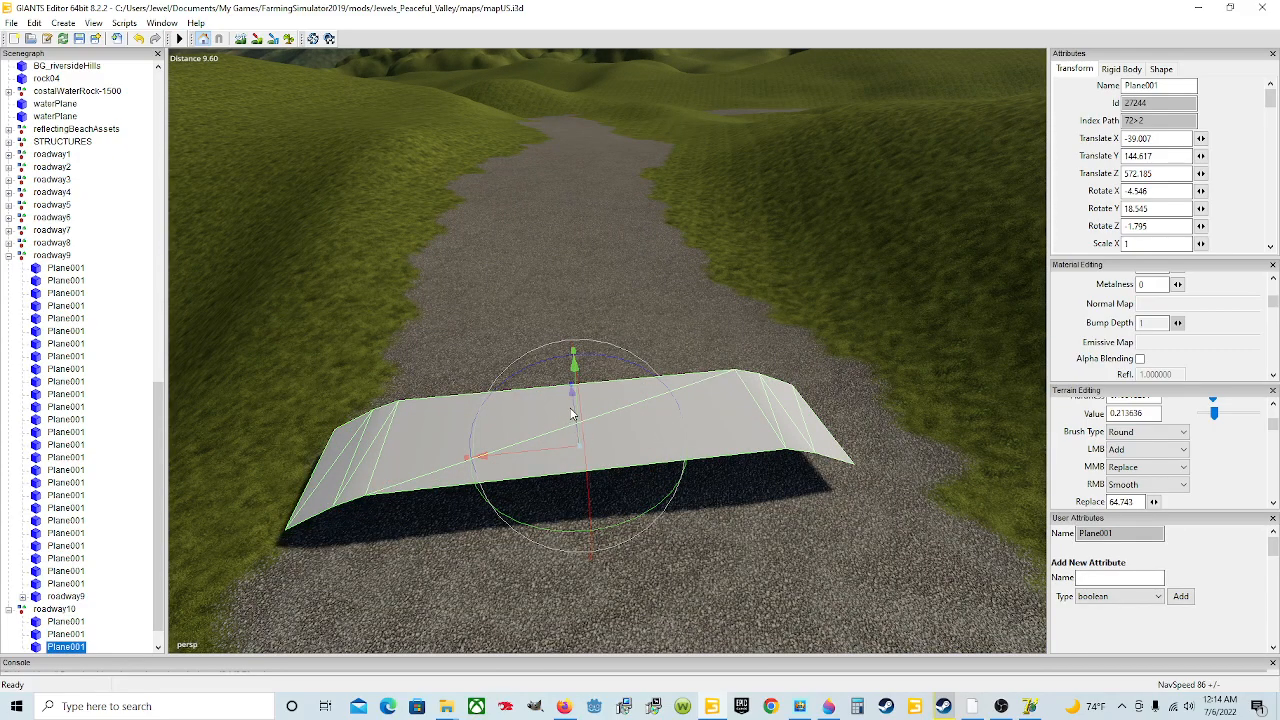
{"action": "left_click_drag", "start_coordinate": [577, 403], "coordinate": [577, 408]}
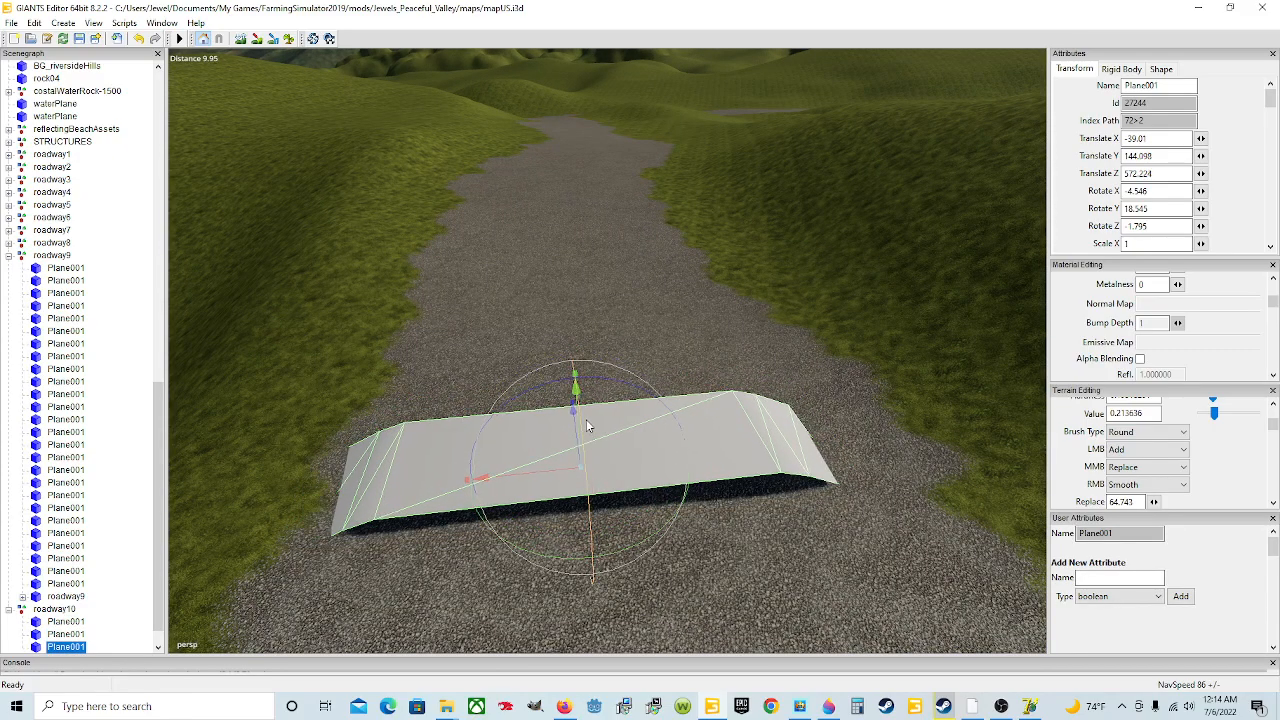
{"action": "left_click_drag", "start_coordinate": [605, 390], "coordinate": [614, 389]}
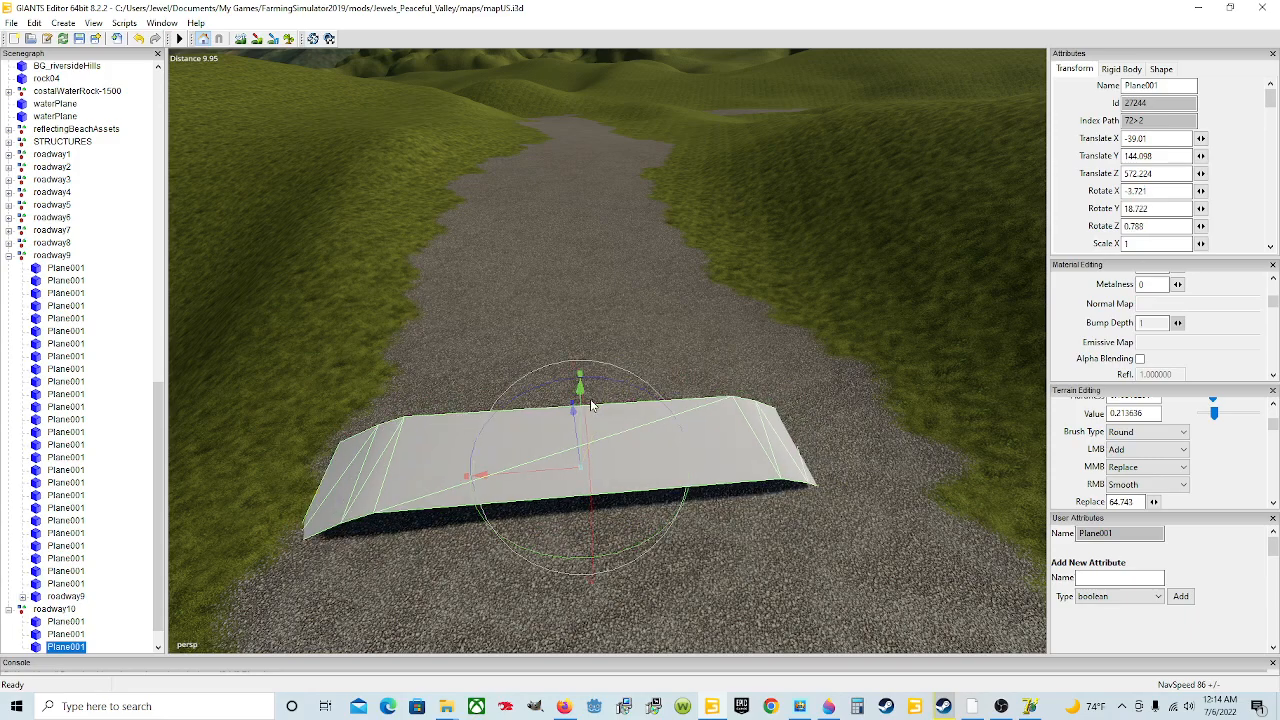
{"action": "mouse_move", "coordinate": [614, 389]}
{"action": "middle_mouse_down"}
{"action": "mouse_move", "coordinate": [531, 452]}
{"action": "mouse_move", "coordinate": [621, 420]}
{"action": "mouse_move", "coordinate": [615, 405]}
{"action": "middle_mouse_up"}
{"action": "left_click_drag", "start_coordinate": [742, 323], "coordinate": [677, 386]}
{"action": "scroll", "coordinate": [808, 370], "scroll_direction": "up", "scroll_amount": 1}
{"action": "scroll", "coordinate": [803, 370], "scroll_direction": "down", "scroll_amount": 3}
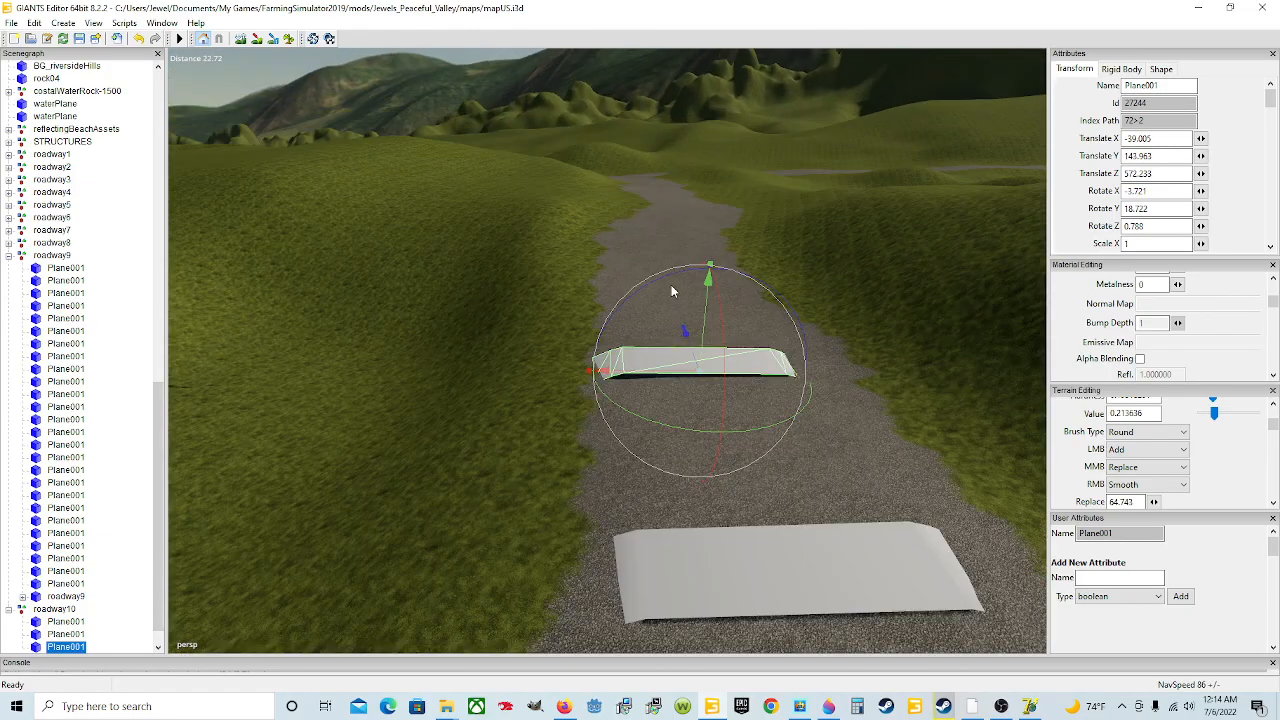
Fine-tune the third marker's tilt to about -1.7° around X and -0.3° around Z, lowering it to about Y 143.87.
{"action": "left_click_drag", "start_coordinate": [674, 282], "coordinate": [671, 280]}
{"action": "mouse_move", "coordinate": [723, 338]}
{"action": "left_mouse_down"}
{"action": "mouse_move", "coordinate": [735, 360]}
{"action": "mouse_move", "coordinate": [666, 379]}
{"action": "mouse_move", "coordinate": [737, 408]}
{"action": "mouse_move", "coordinate": [709, 354]}
{"action": "left_mouse_up"}
{"action": "scroll", "coordinate": [776, 377], "scroll_direction": "up", "scroll_amount": 2}
{"action": "scroll", "coordinate": [722, 410], "scroll_direction": "down", "scroll_amount": 2}
{"action": "scroll", "coordinate": [737, 408], "scroll_direction": "up", "scroll_amount": 2}
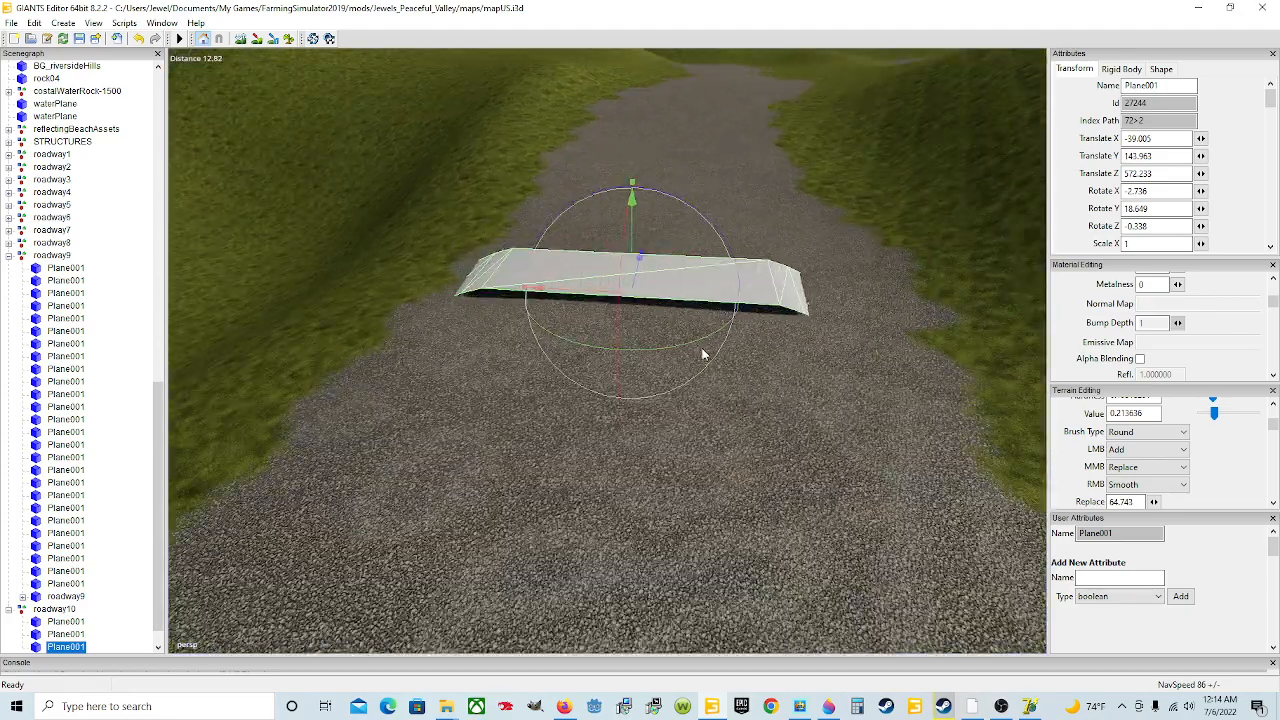
{"action": "left_click_drag", "start_coordinate": [620, 303], "coordinate": [630, 263]}
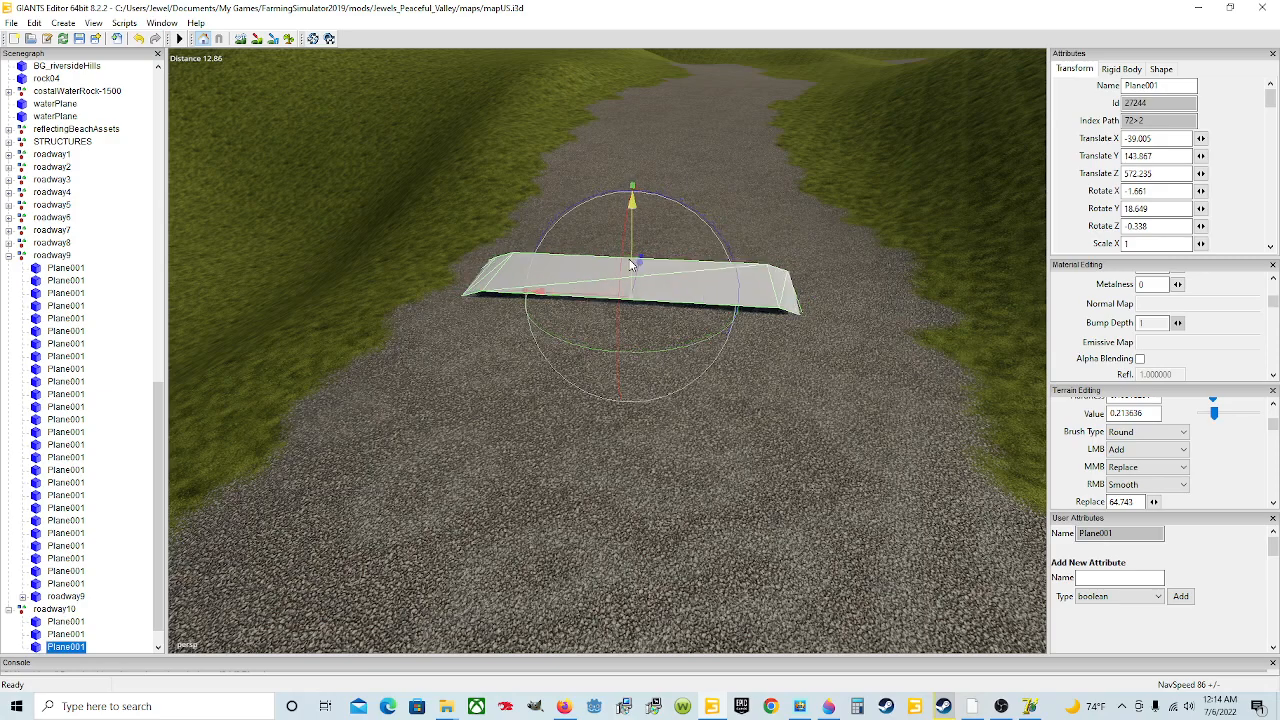
Reduce the second marker's tilt to about -2.8° around X and lower it to about Y 143.79.
{"action": "left_click_drag", "start_coordinate": [715, 304], "coordinate": [643, 299], "text": "alt"}
{"action": "scroll", "coordinate": [755, 286], "scroll_direction": "down", "scroll_amount": 5}
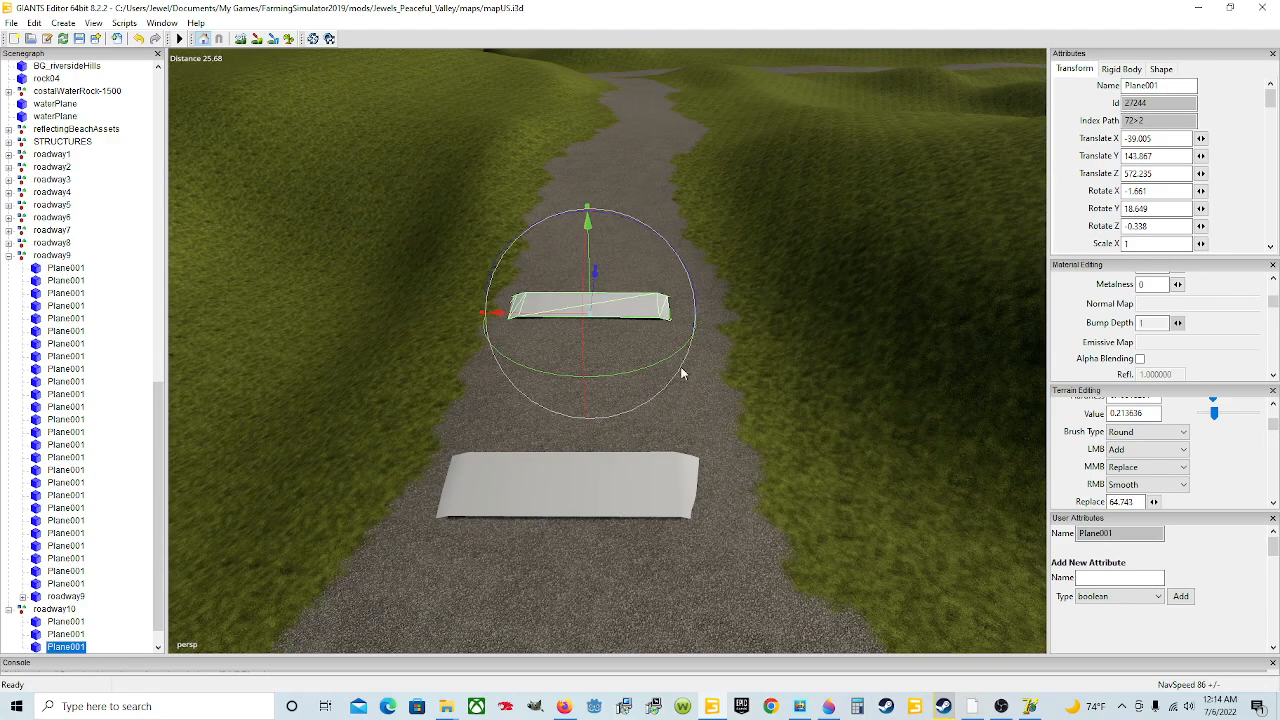
{"action": "mouse_move", "coordinate": [683, 373]}
{"action": "left_mouse_down", "text": "alt"}
{"action": "mouse_move", "coordinate": [688, 400]}
{"action": "mouse_move", "coordinate": [647, 440]}
{"action": "mouse_move", "coordinate": [626, 435]}
{"action": "mouse_move", "coordinate": [622, 403]}
{"action": "mouse_move", "coordinate": [654, 346]}
{"action": "mouse_move", "coordinate": [671, 365]}
{"action": "left_mouse_up", "text": "alt"}
{"action": "scroll", "coordinate": [622, 403], "scroll_direction": "up", "scroll_amount": 5}
{"action": "scroll", "coordinate": [671, 365], "scroll_direction": "down", "scroll_amount": 2}
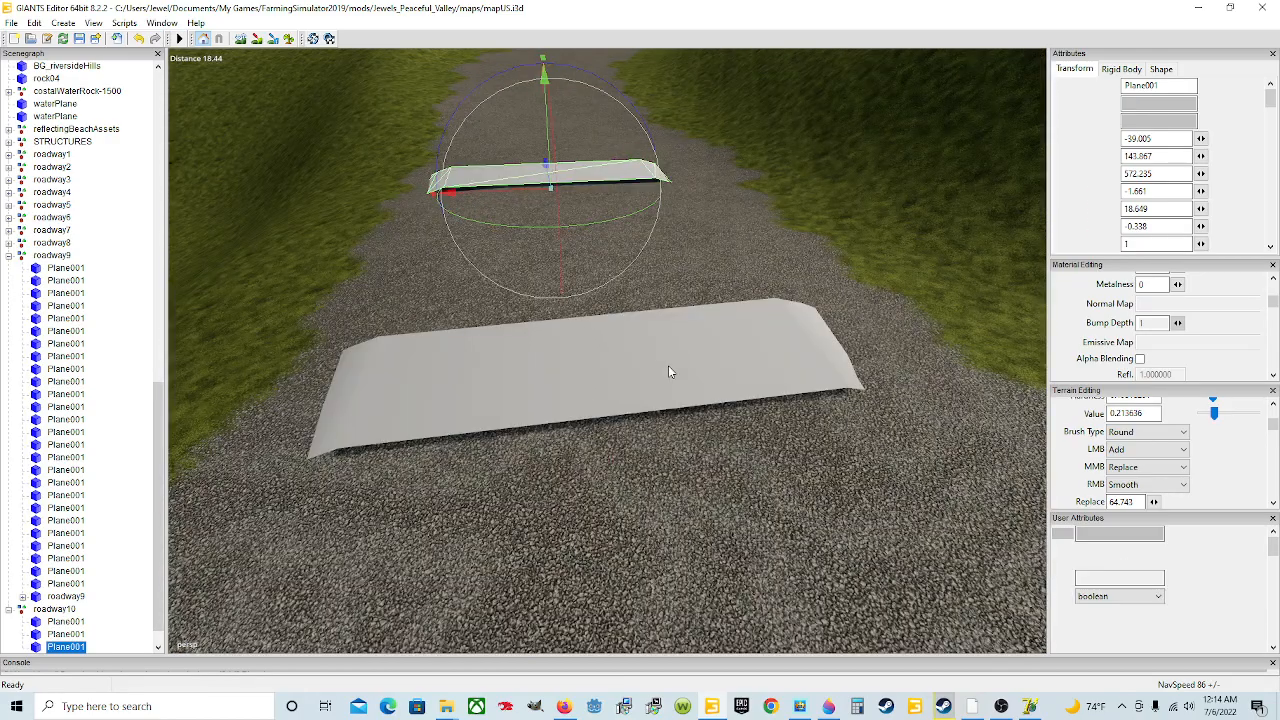
{"action": "left_click", "coordinate": [668, 365]}
{"action": "left_click_drag", "start_coordinate": [602, 363], "coordinate": [603, 362]}
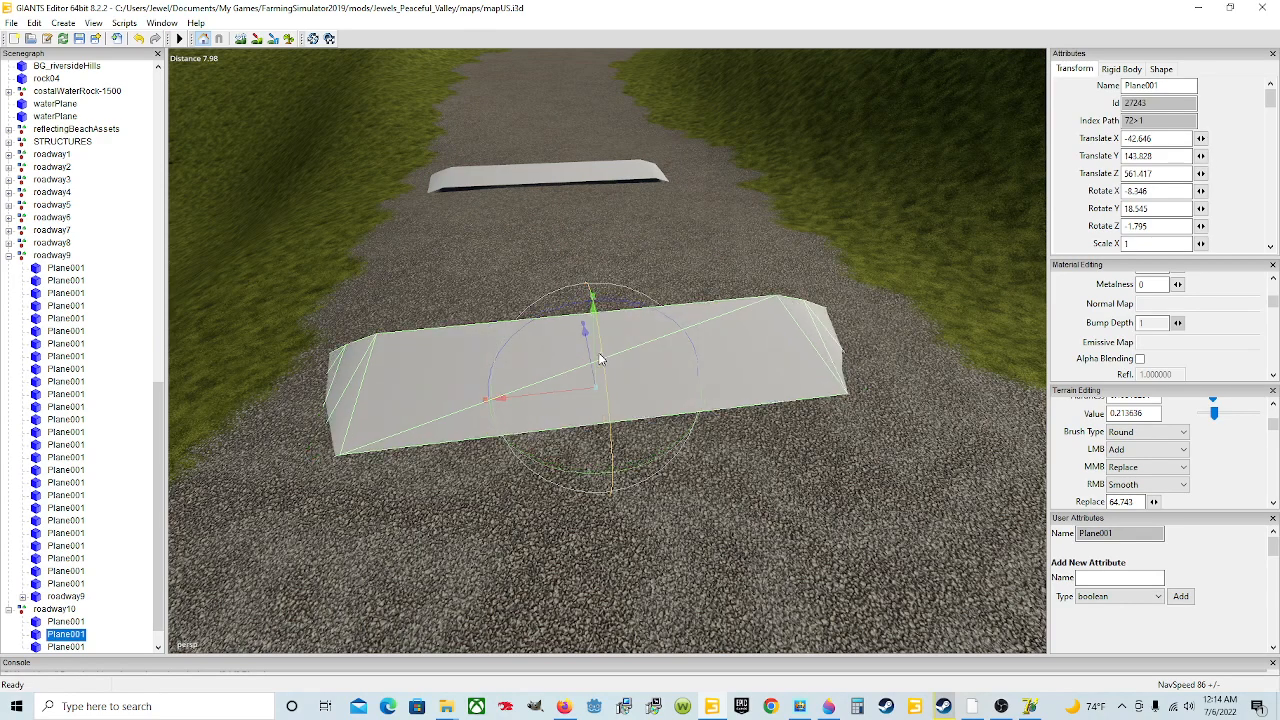
{"action": "left_click", "coordinate": [139, 38]}
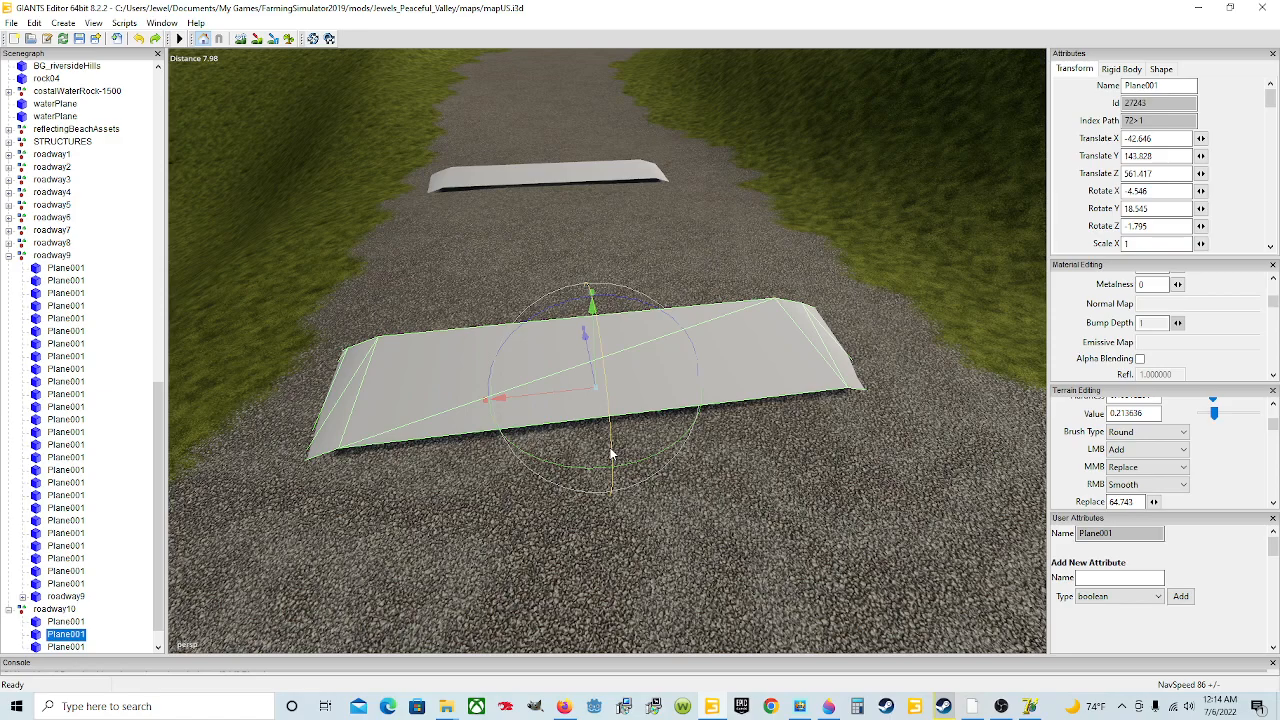
{"action": "left_click_drag", "start_coordinate": [613, 452], "coordinate": [611, 450]}
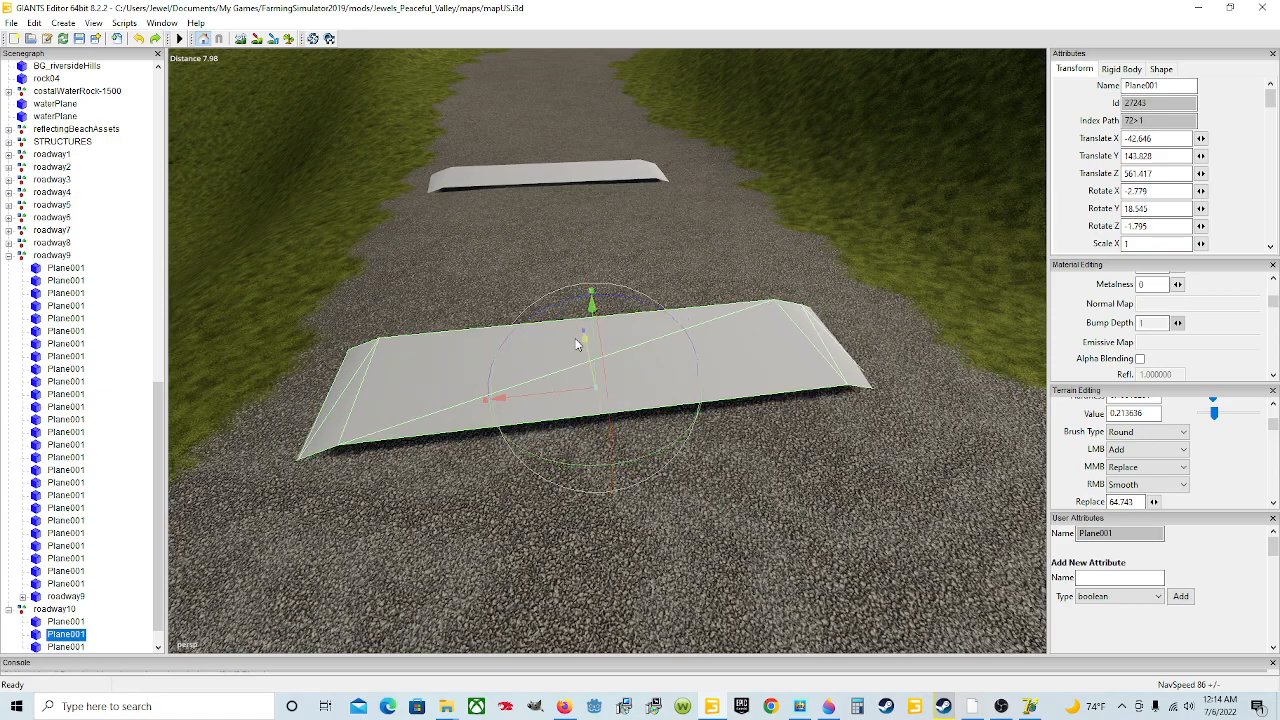
{"action": "left_click_drag", "start_coordinate": [595, 349], "coordinate": [595, 352]}
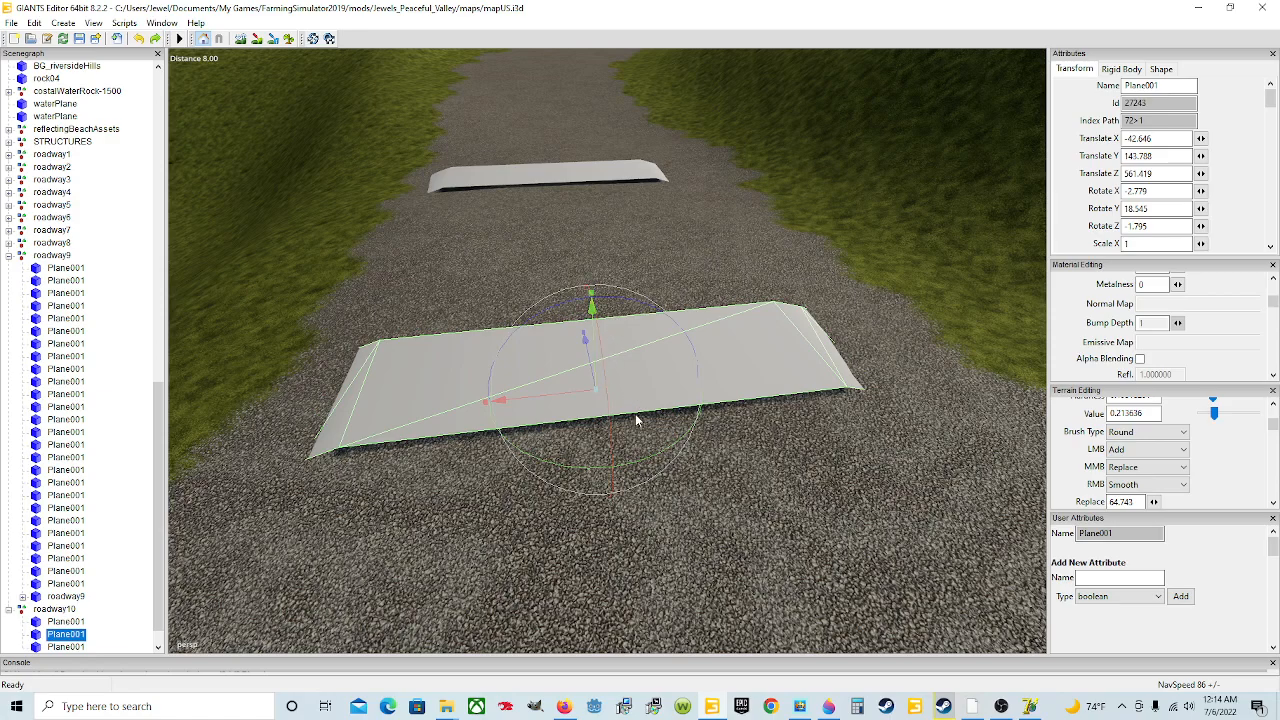
Center the third marker on the side road at about X -39.35, Z 572.35 and turn it to about 17.1° around Y.
{"action": "scroll", "coordinate": [646, 489], "scroll_direction": "down", "scroll_amount": 5}
{"action": "left_click_drag", "start_coordinate": [658, 451], "coordinate": [678, 407], "text": "alt"}
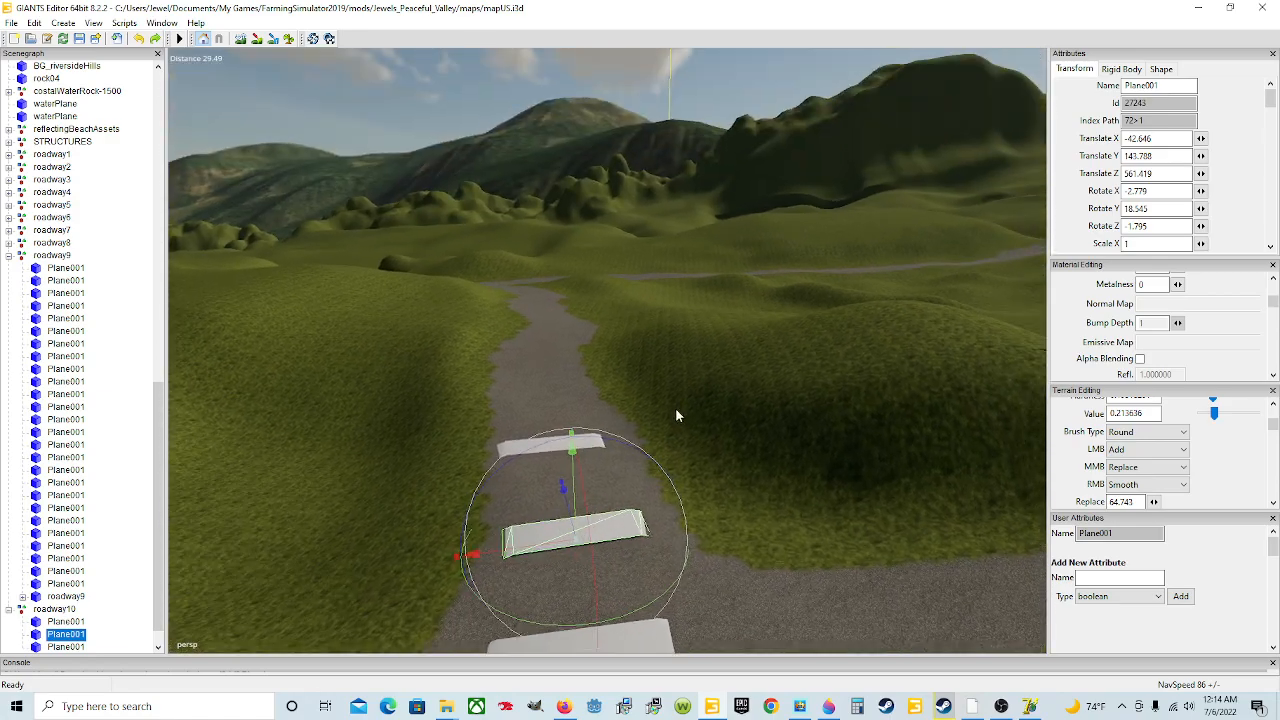
{"action": "scroll", "coordinate": [677, 408], "scroll_direction": "up", "scroll_amount": 4}
{"action": "left_click_drag", "start_coordinate": [605, 441], "coordinate": [584, 525], "text": "alt"}
{"action": "left_click", "coordinate": [609, 303]}
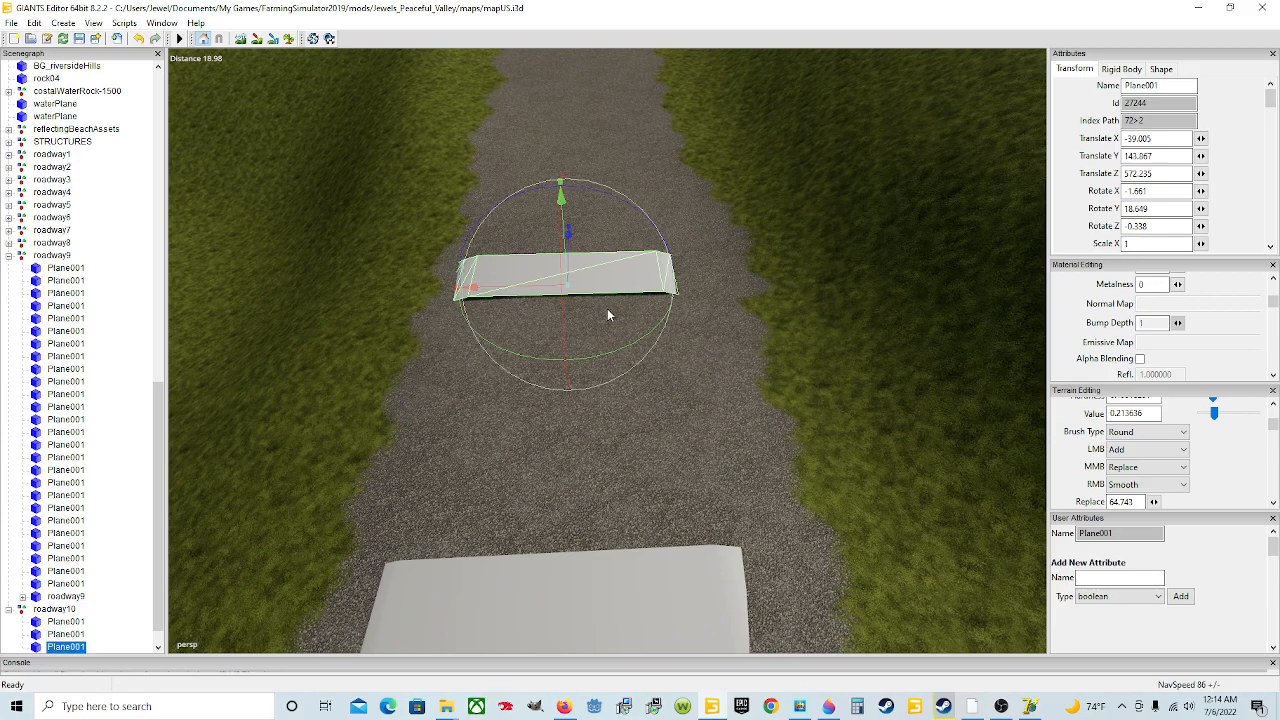
{"action": "scroll", "coordinate": [682, 354], "scroll_direction": "down", "scroll_amount": 4}
{"action": "left_click_drag", "start_coordinate": [549, 322], "coordinate": [557, 317]}
{"action": "left_click_drag", "start_coordinate": [616, 395], "coordinate": [620, 400]}
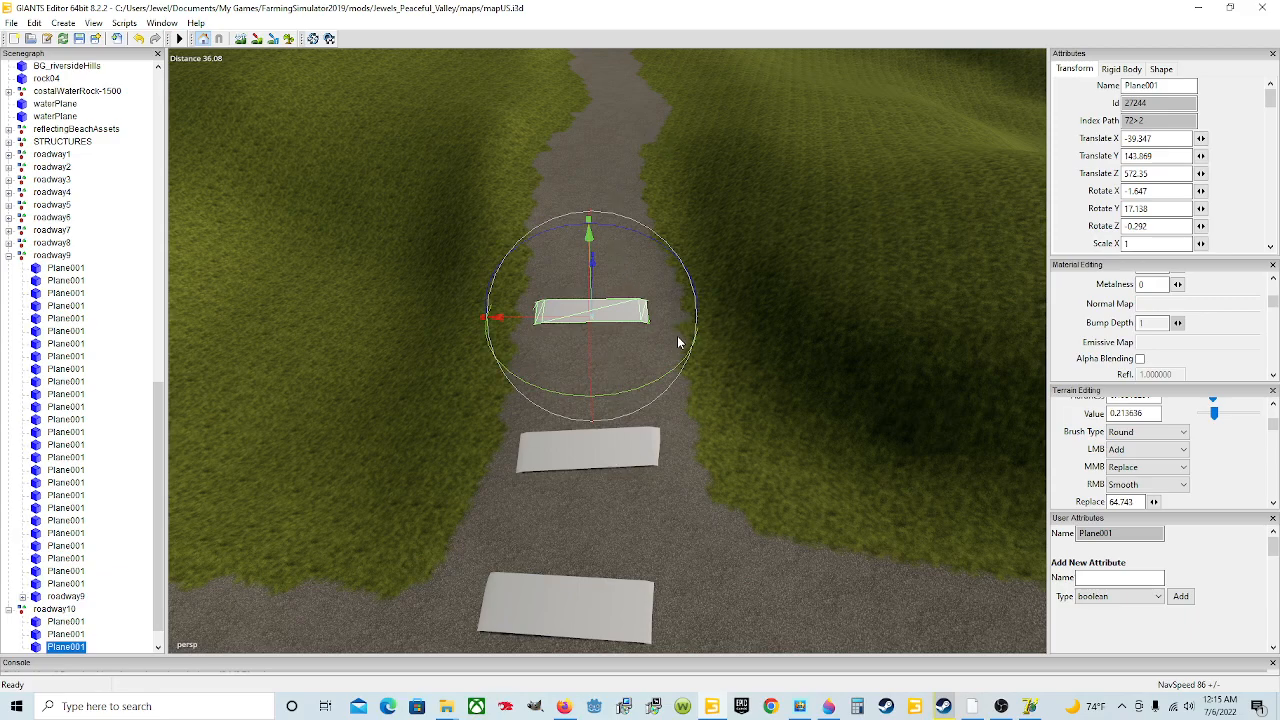
Duplicate the third marker and move the copy up the side road to about X -35.72, Y 145.07, Z 584.08.
{"action": "key", "text": "ctrl+d"}
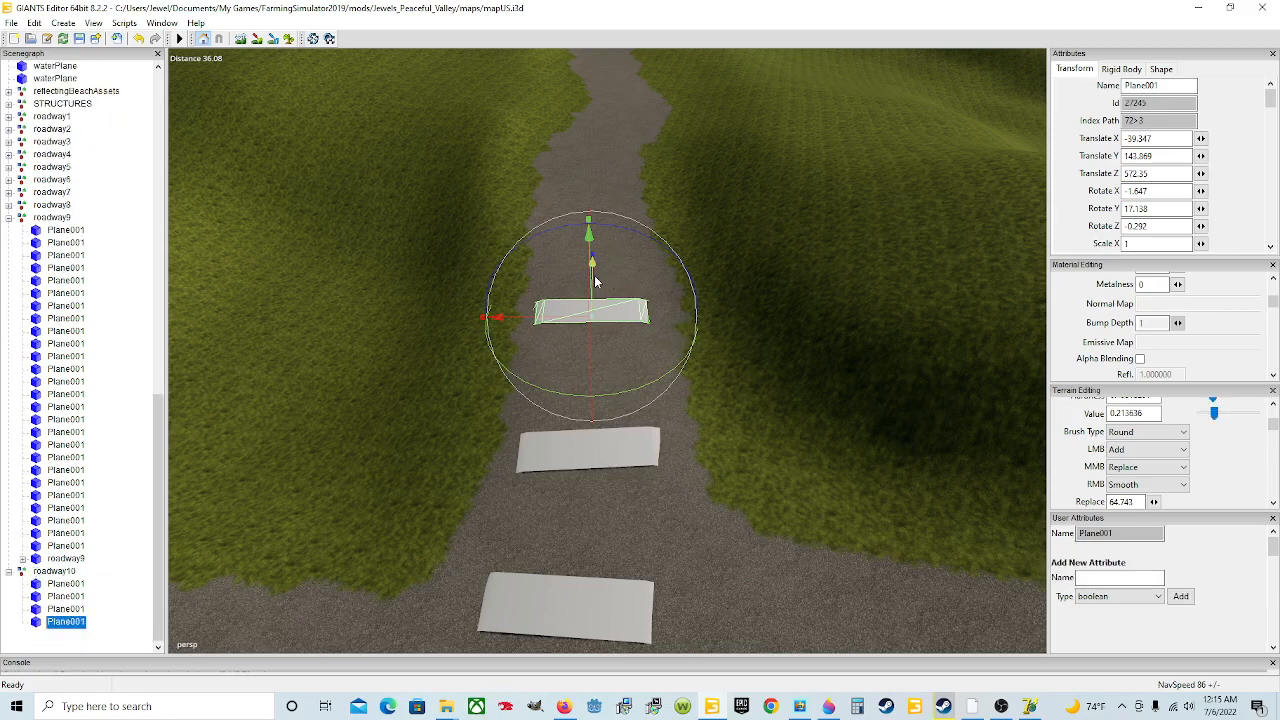
{"action": "left_click_drag", "start_coordinate": [594, 282], "coordinate": [628, 105]}
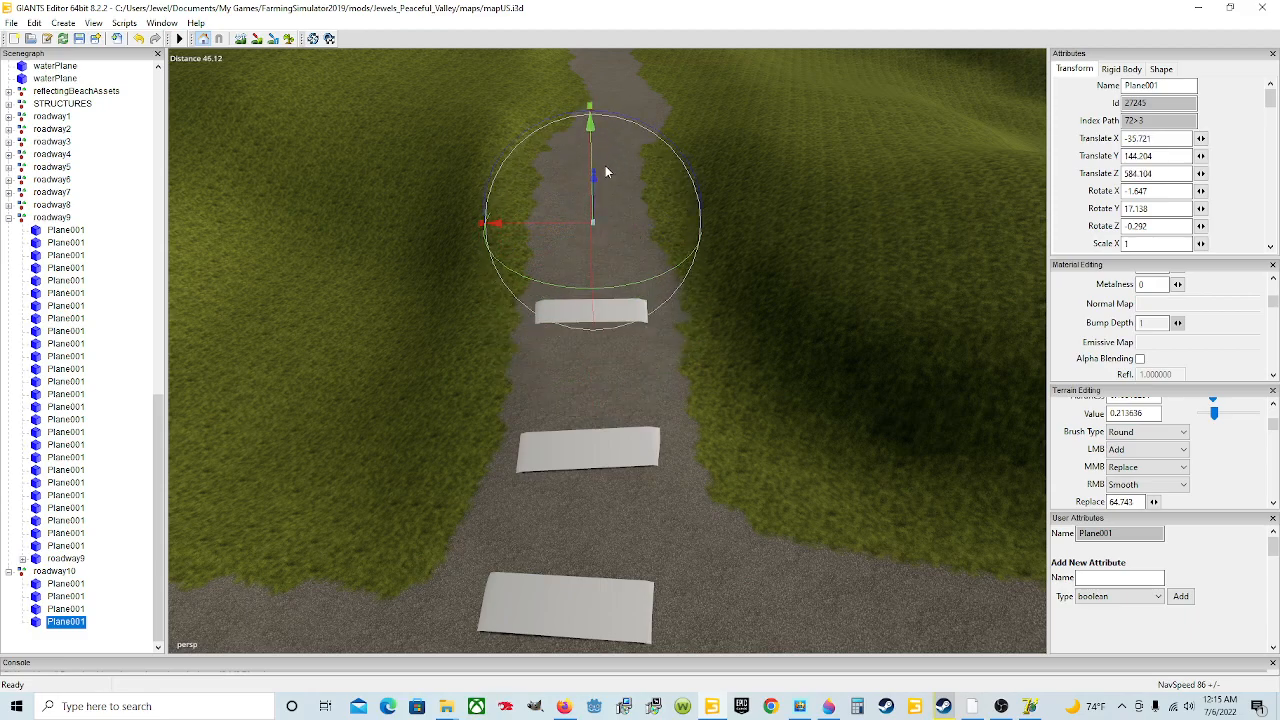
{"action": "left_click_drag", "start_coordinate": [673, 195], "coordinate": [701, 174], "text": "alt"}
{"action": "scroll", "coordinate": [701, 174], "scroll_direction": "up", "scroll_amount": 8}
{"action": "left_click_drag", "start_coordinate": [715, 256], "coordinate": [599, 261], "text": "alt"}
{"action": "left_click_drag", "start_coordinate": [692, 160], "coordinate": [684, 274]}
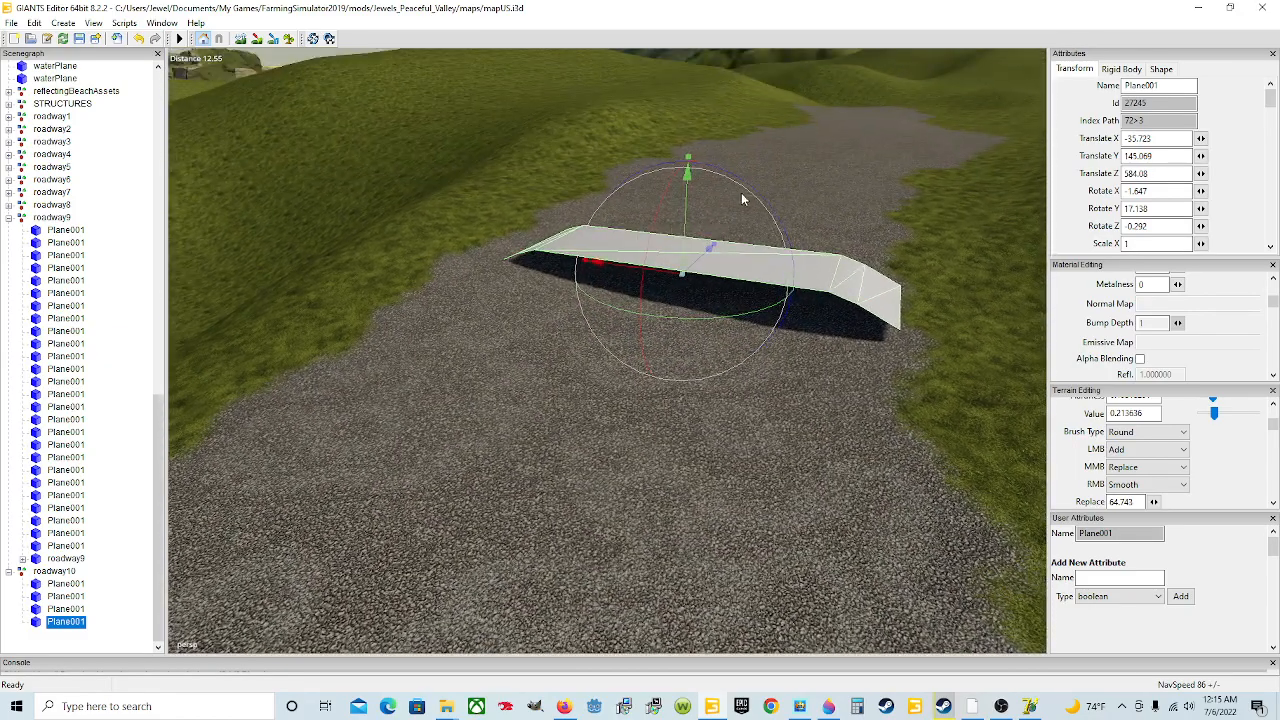
Center the fourth marker on the side road at about X -35.42, Y 144.68, Z 584.00, tilted about -6.2° around X and 3.1° around Z.
{"action": "left_click_drag", "start_coordinate": [751, 192], "coordinate": [686, 330]}
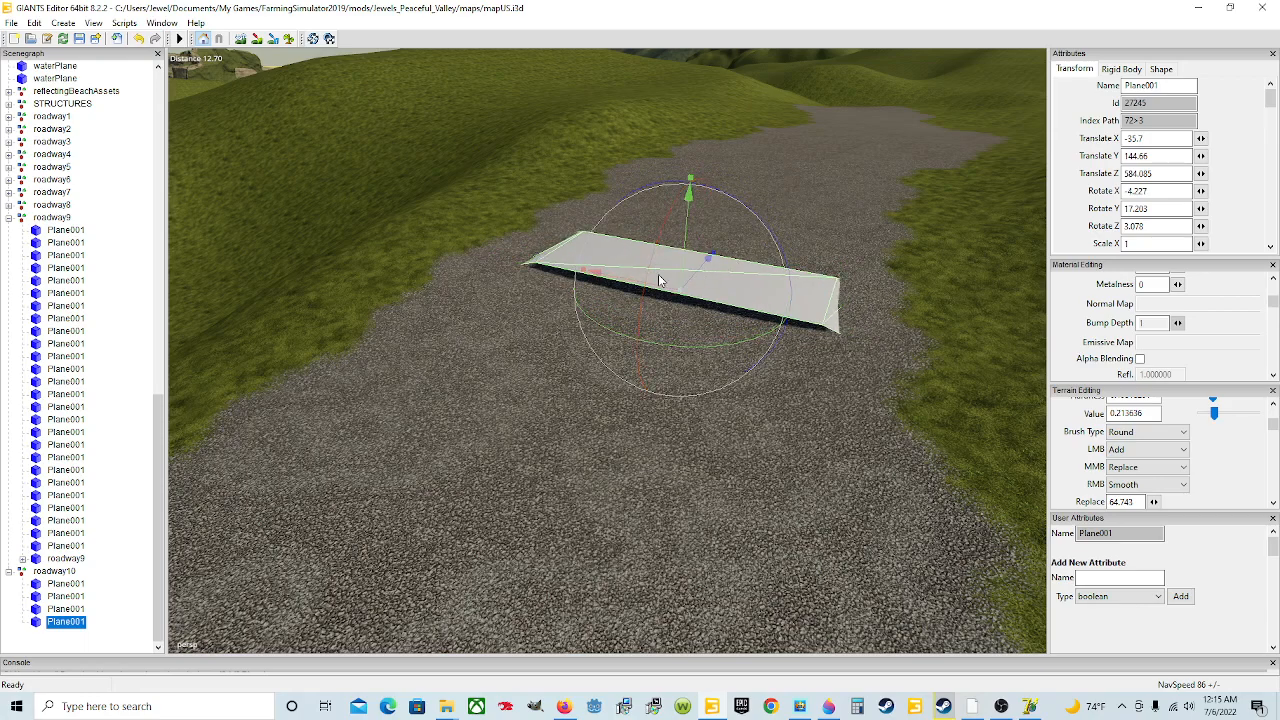
{"action": "left_click_drag", "start_coordinate": [649, 265], "coordinate": [654, 266]}
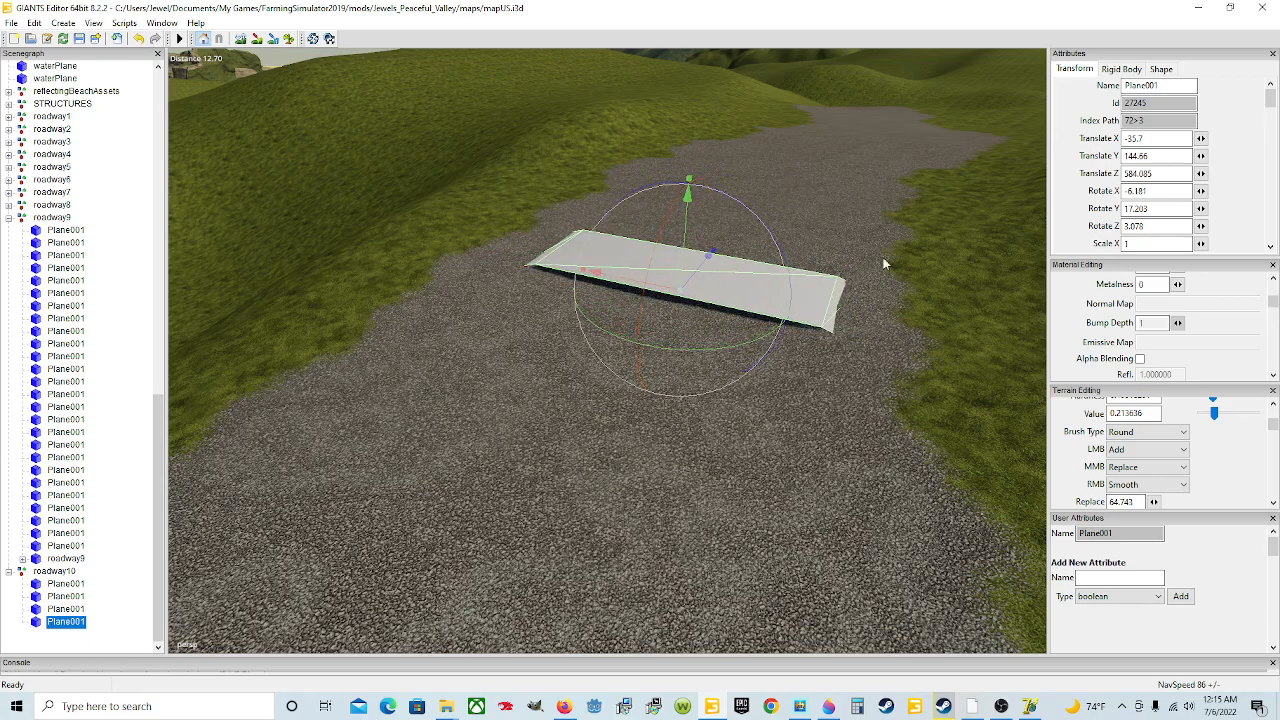
{"action": "mouse_move", "coordinate": [648, 339]}
{"action": "left_mouse_down", "text": "alt"}
{"action": "mouse_move", "coordinate": [694, 323]}
{"action": "mouse_move", "coordinate": [591, 342]}
{"action": "mouse_move", "coordinate": [642, 352]}
{"action": "left_mouse_up", "text": "alt"}
{"action": "left_click_drag", "start_coordinate": [567, 318], "coordinate": [552, 310]}
{"action": "left_click_drag", "start_coordinate": [760, 372], "coordinate": [764, 357], "text": "alt"}
{"action": "left_click_drag", "start_coordinate": [684, 373], "coordinate": [474, 382], "text": "alt"}
{"action": "scroll", "coordinate": [758, 334], "scroll_direction": "up", "scroll_amount": 3}
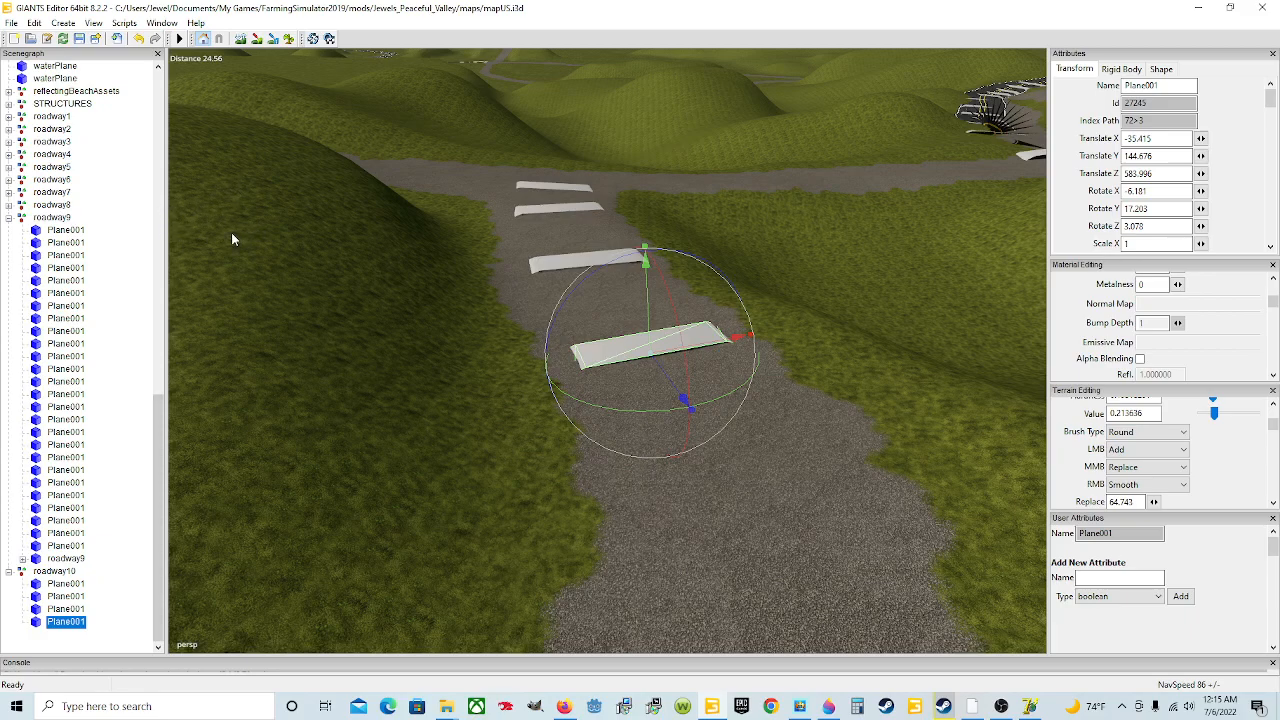
Collapse the roadway9 group in the scene hierarchy.
{"action": "left_click", "coordinate": [9, 218]}
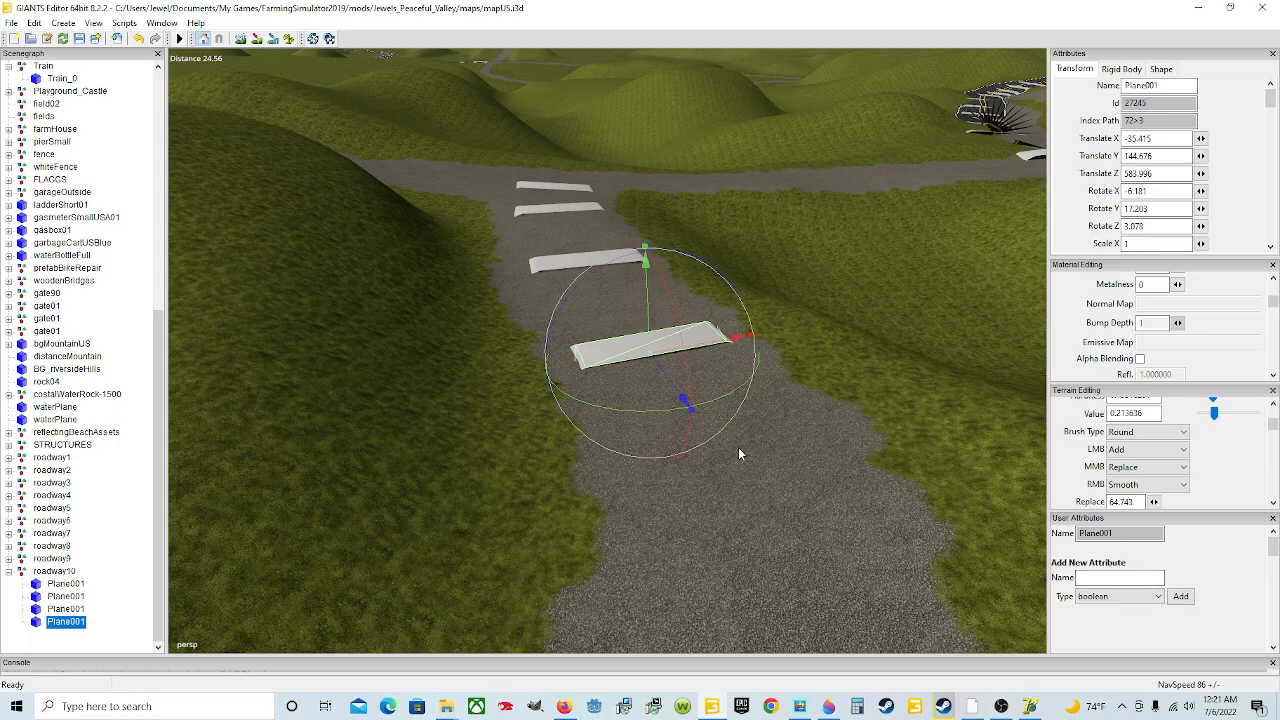
{"action": "scroll", "coordinate": [738, 447], "scroll_direction": "up", "scroll_amount": 3}
{"action": "left_click_drag", "start_coordinate": [738, 447], "coordinate": [640, 437], "text": "alt"}
{"action": "scroll", "coordinate": [824, 458], "scroll_direction": "up", "scroll_amount": 4}
{"action": "scroll", "coordinate": [824, 462], "scroll_direction": "down", "scroll_amount": 5}
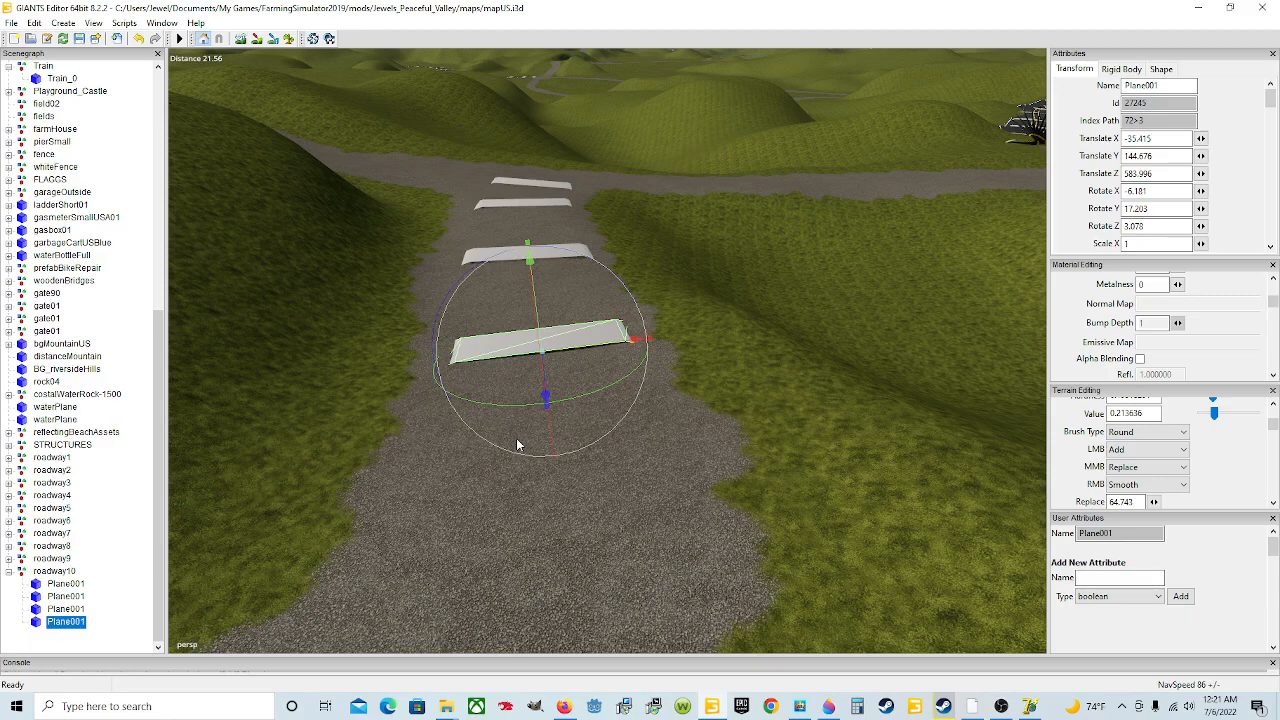
Duplicate the fourth marker and move the copy up the side road to about X -32.90, Z 592.29.
{"action": "key", "text": "ctrl+d"}
{"action": "left_click_drag", "start_coordinate": [547, 390], "coordinate": [550, 666]}
{"action": "left_click_drag", "start_coordinate": [682, 545], "coordinate": [439, 512], "text": "alt"}
{"action": "scroll", "coordinate": [696, 533], "scroll_direction": "up", "scroll_amount": 5}
{"action": "scroll", "coordinate": [677, 526], "scroll_direction": "down", "scroll_amount": 5}
{"action": "scroll", "coordinate": [589, 518], "scroll_direction": "up", "scroll_amount": 4}
Rotate the fifth marker to about -5.7° X, 10.3° Y and 1.8° Z, and shift it across the road to about X -33.41.
{"action": "left_click_drag", "start_coordinate": [497, 360], "coordinate": [497, 378]}
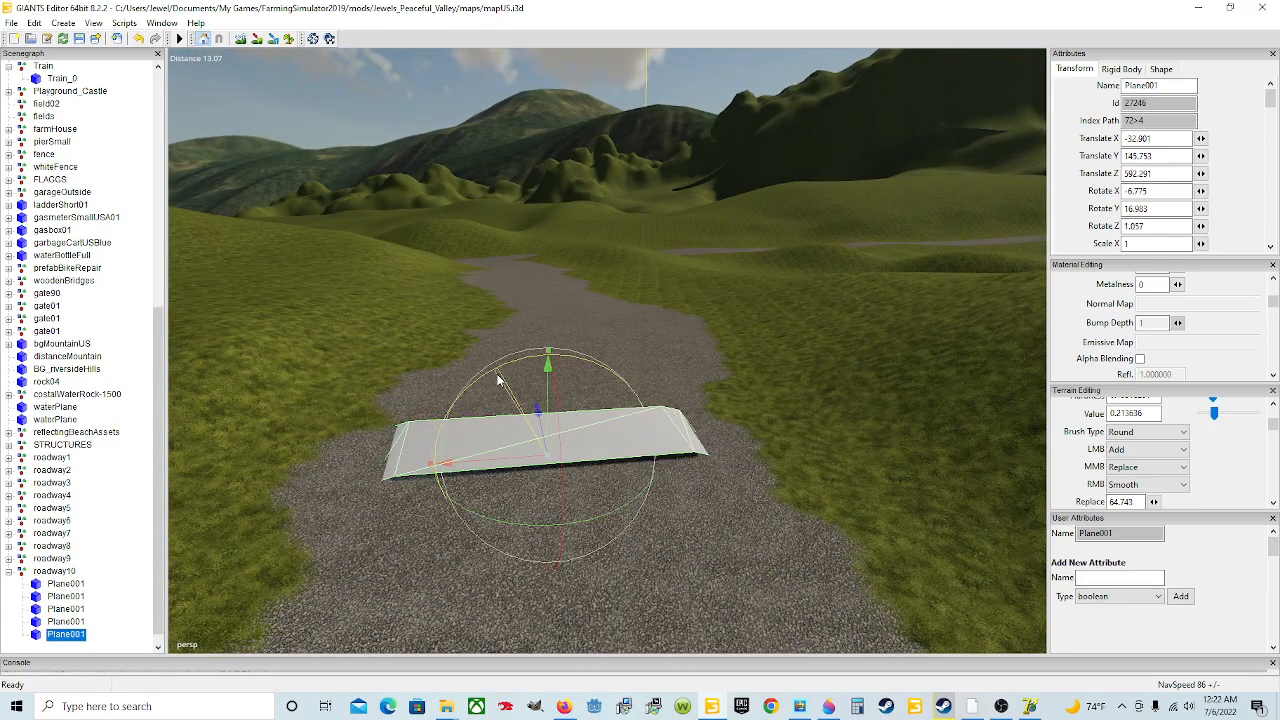
{"action": "left_click_drag", "start_coordinate": [563, 446], "coordinate": [563, 442]}
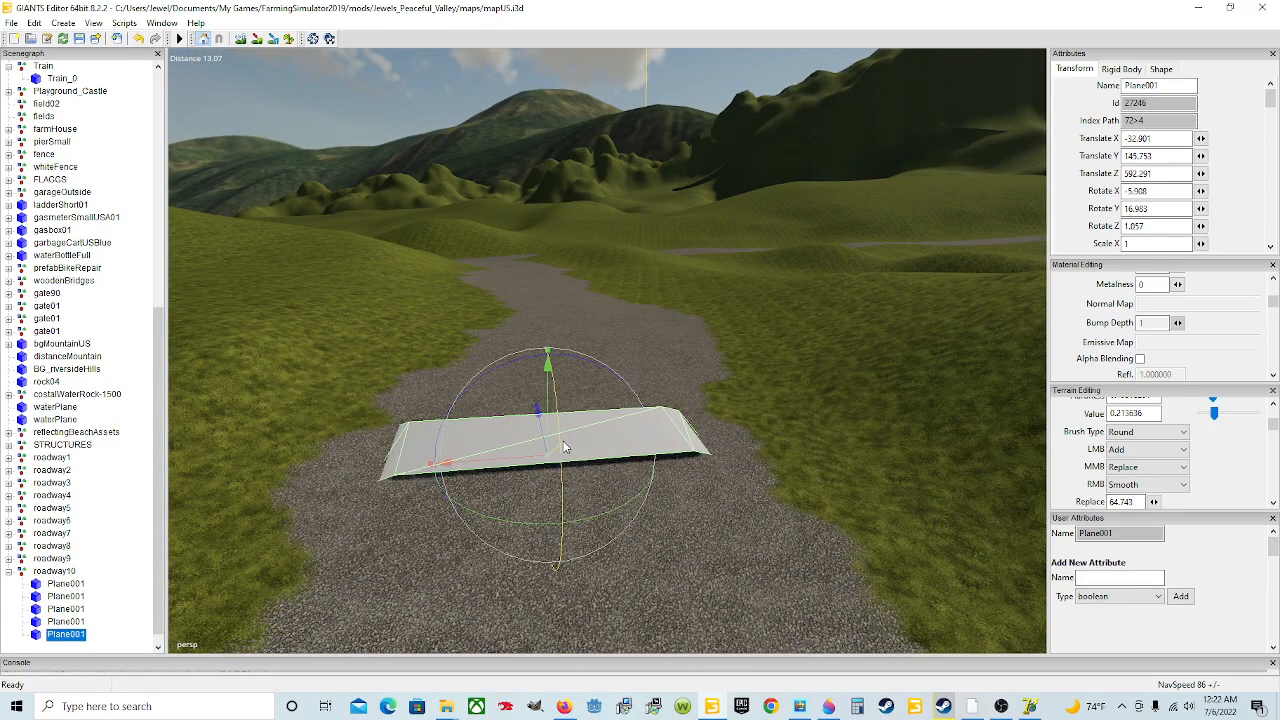
{"action": "left_click_drag", "start_coordinate": [532, 527], "coordinate": [581, 514]}
{"action": "scroll", "coordinate": [511, 527], "scroll_direction": "down", "scroll_amount": 5}
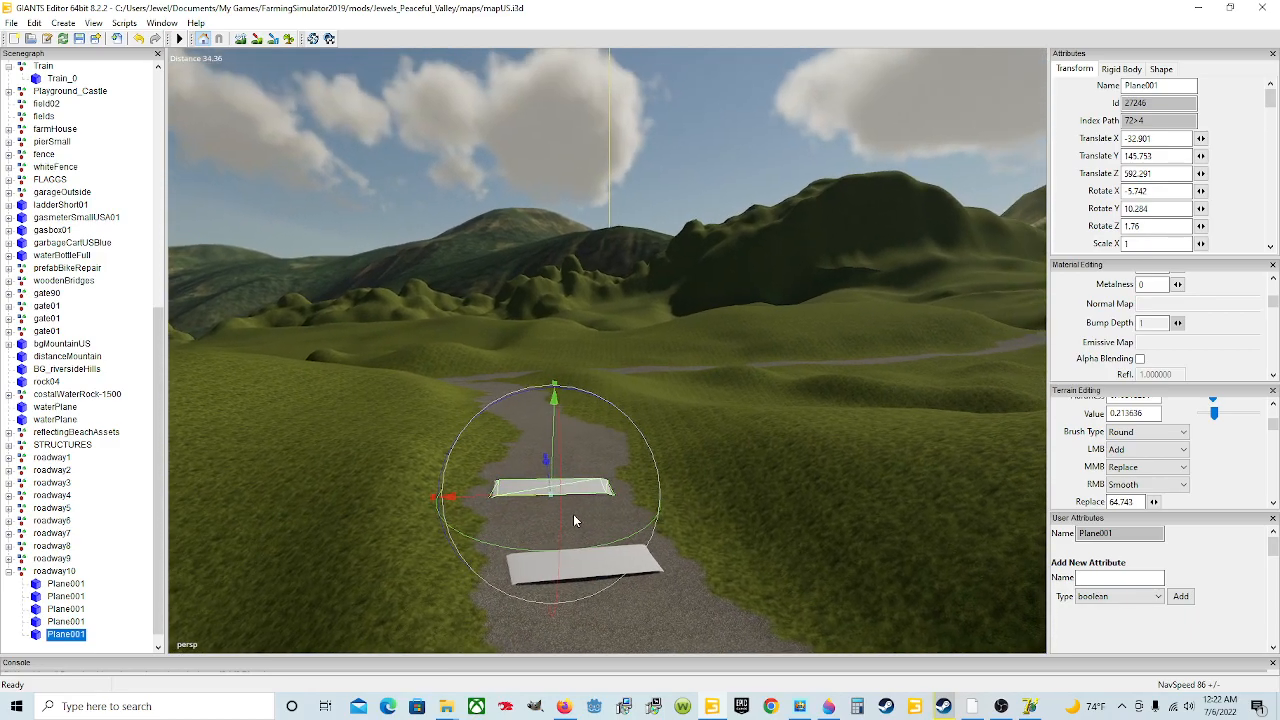
{"action": "left_click_drag", "start_coordinate": [507, 497], "coordinate": [517, 499]}
Examine the fifth marker's alignment with the side road and the route ahead from several angles.
{"action": "left_click_drag", "start_coordinate": [566, 531], "coordinate": [643, 517], "text": "alt"}
{"action": "scroll", "coordinate": [606, 545], "scroll_direction": "down", "scroll_amount": 3}
{"action": "scroll", "coordinate": [643, 517], "scroll_direction": "up", "scroll_amount": 5}
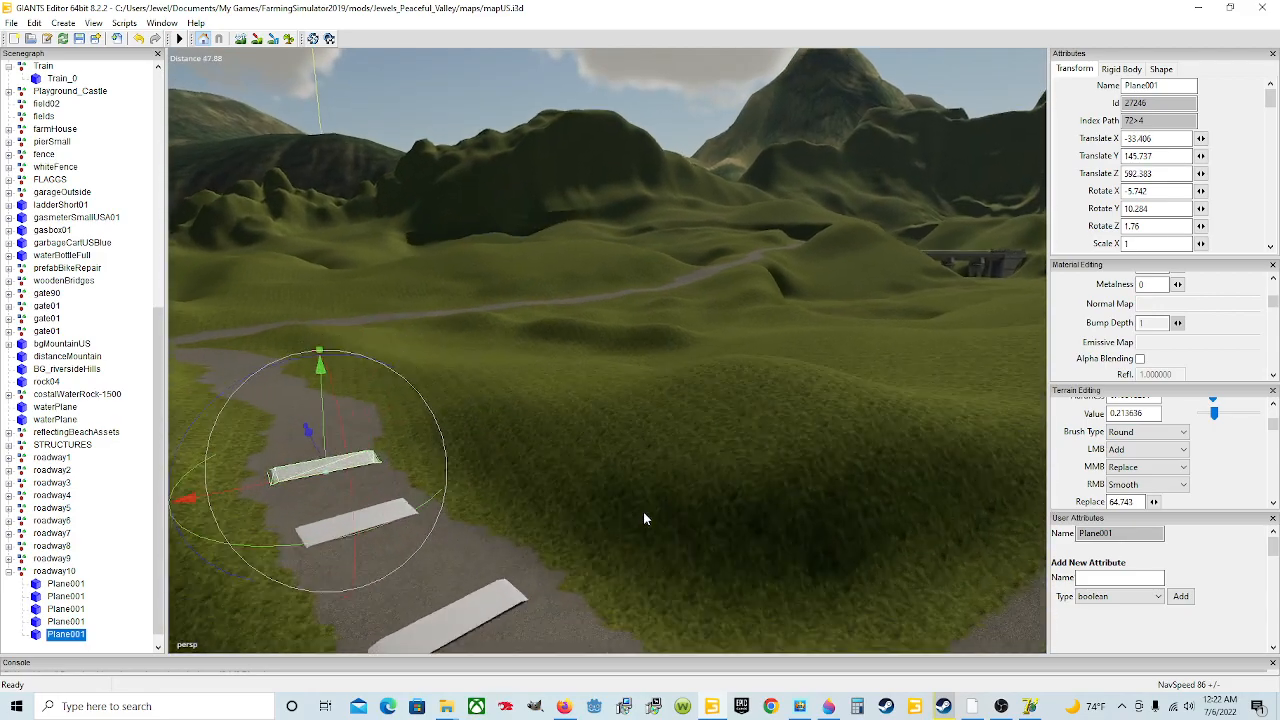
{"action": "left_click_drag", "start_coordinate": [547, 512], "coordinate": [365, 538], "text": "alt"}
{"action": "scroll", "coordinate": [522, 560], "scroll_direction": "down", "scroll_amount": 3}
{"action": "left_click_drag", "start_coordinate": [526, 560], "coordinate": [237, 545], "text": "alt"}
{"action": "scroll", "coordinate": [546, 562], "scroll_direction": "up", "scroll_amount": 4}
{"action": "scroll", "coordinate": [377, 559], "scroll_direction": "down", "scroll_amount": 3}
{"action": "left_click_drag", "start_coordinate": [530, 501], "coordinate": [933, 608], "text": "alt"}
{"action": "scroll", "coordinate": [403, 523], "scroll_direction": "up", "scroll_amount": 4}
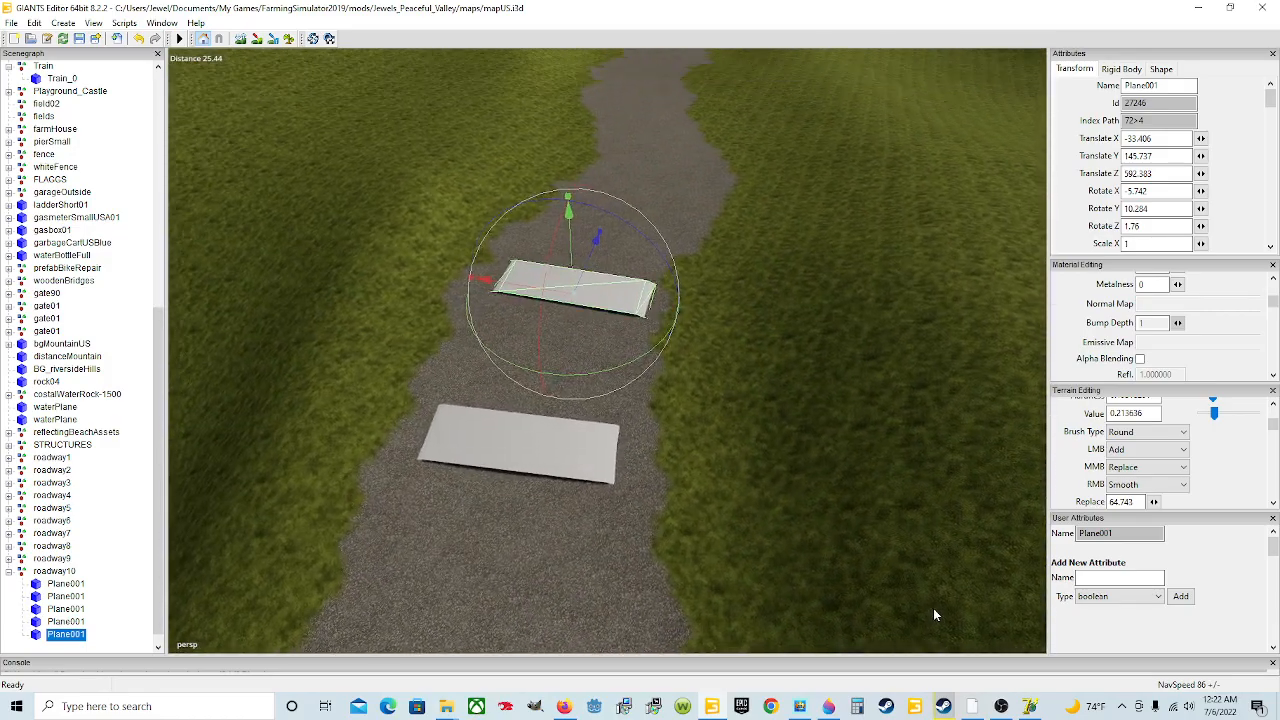
{"action": "left_click_drag", "start_coordinate": [720, 498], "coordinate": [696, 432], "text": "alt"}
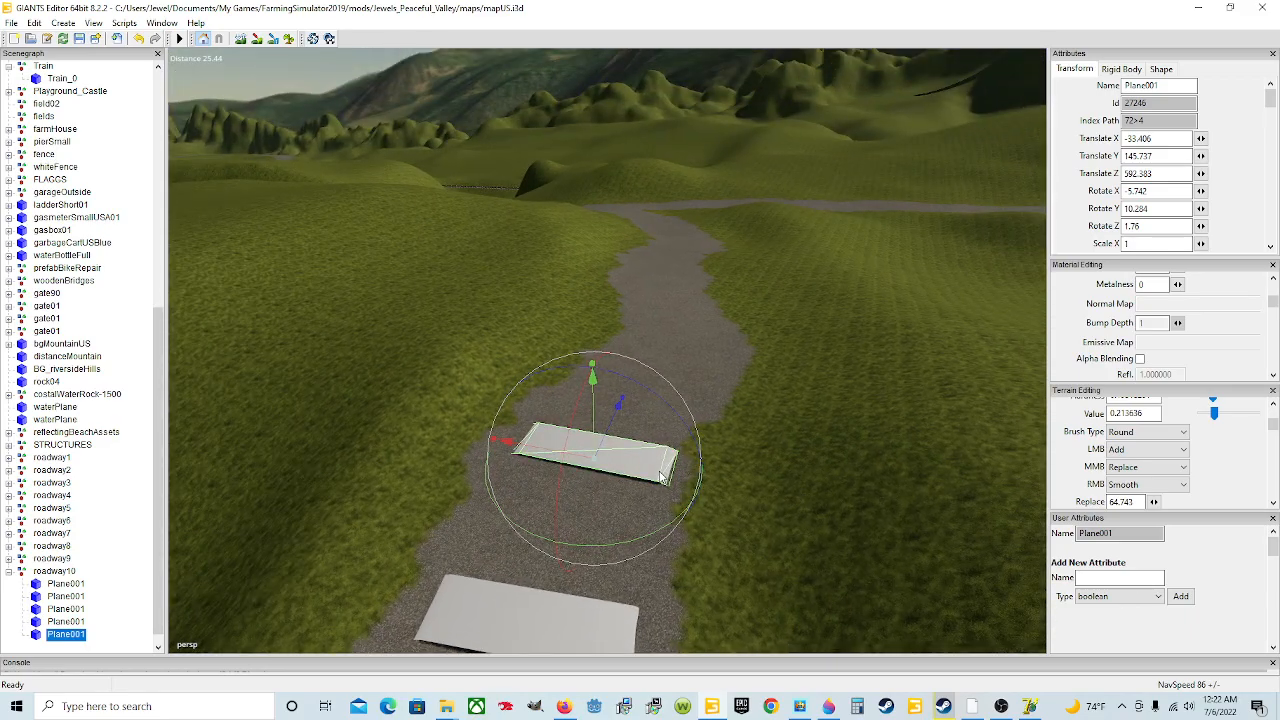
Duplicate the fifth marker up the road to about X -31.89, Y 146.46, Z 600.88, tilted about -1.6° around X and 3.6° around Z.
{"action": "key", "text": "ctrl+d"}
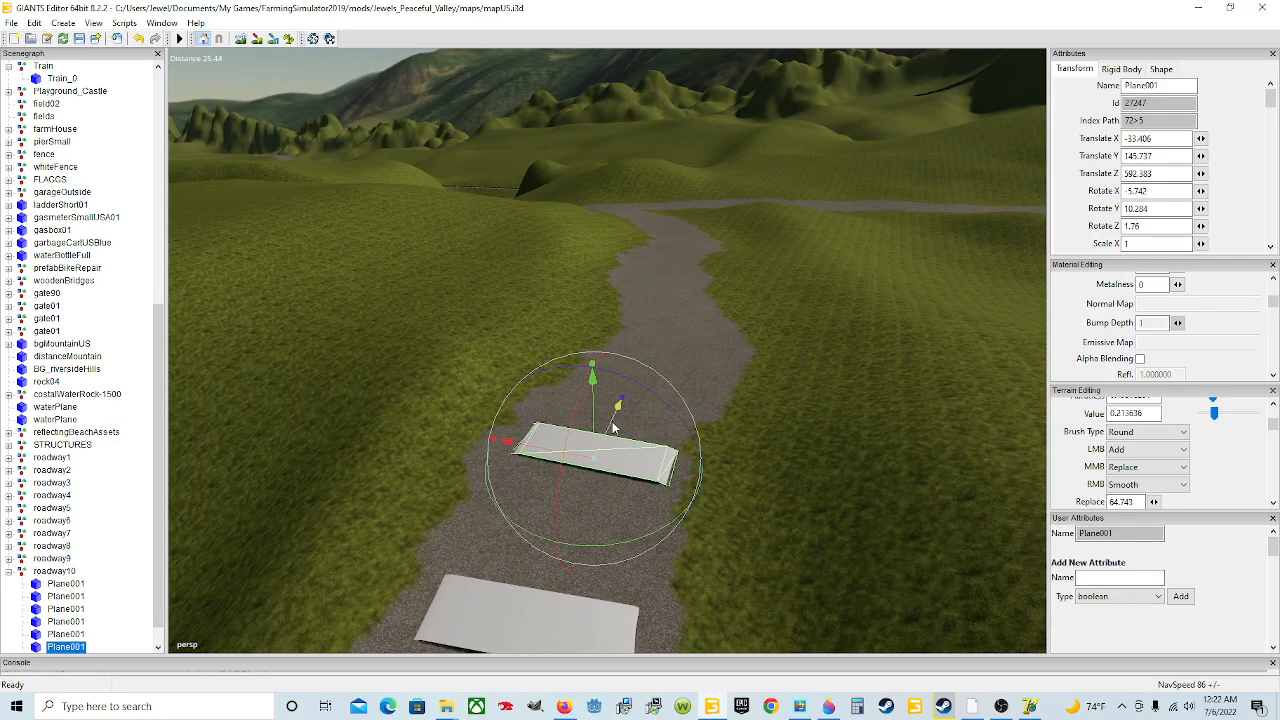
{"action": "left_click_drag", "start_coordinate": [613, 428], "coordinate": [840, 349]}
{"action": "scroll", "coordinate": [769, 358], "scroll_direction": "up", "scroll_amount": 2}
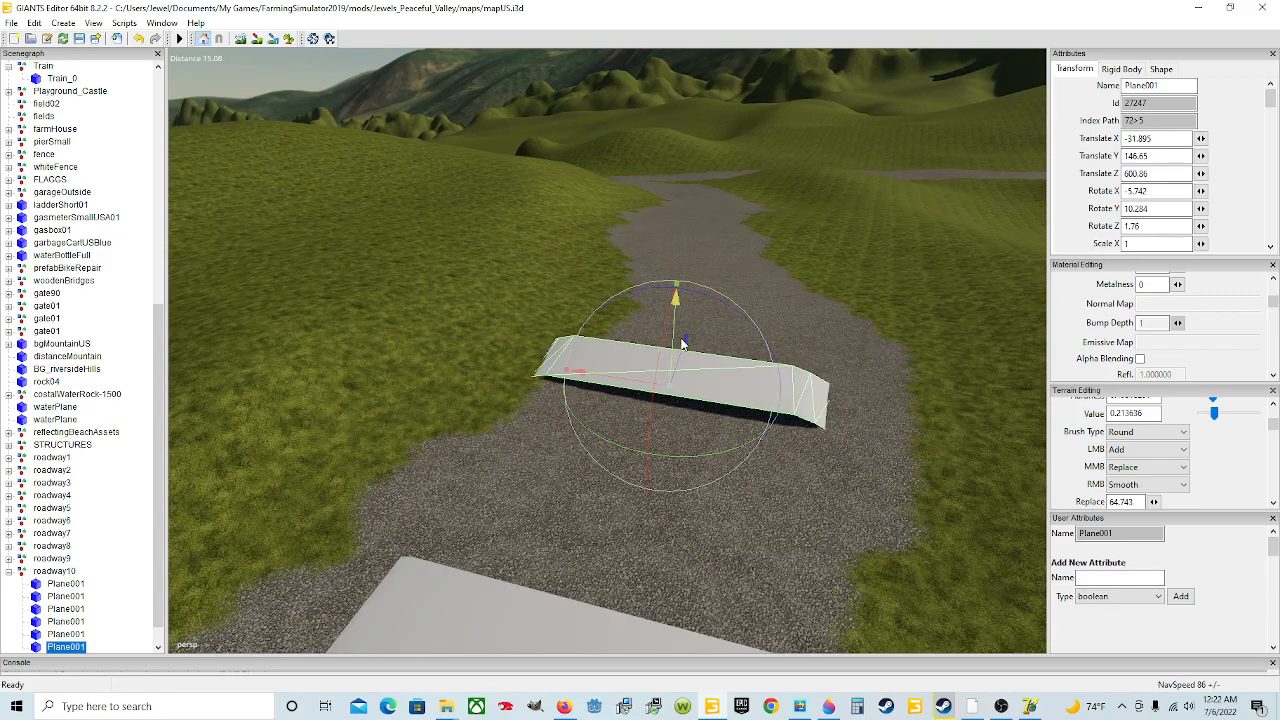
{"action": "left_click_drag", "start_coordinate": [673, 336], "coordinate": [652, 356]}
{"action": "left_click_drag", "start_coordinate": [666, 308], "coordinate": [676, 314]}
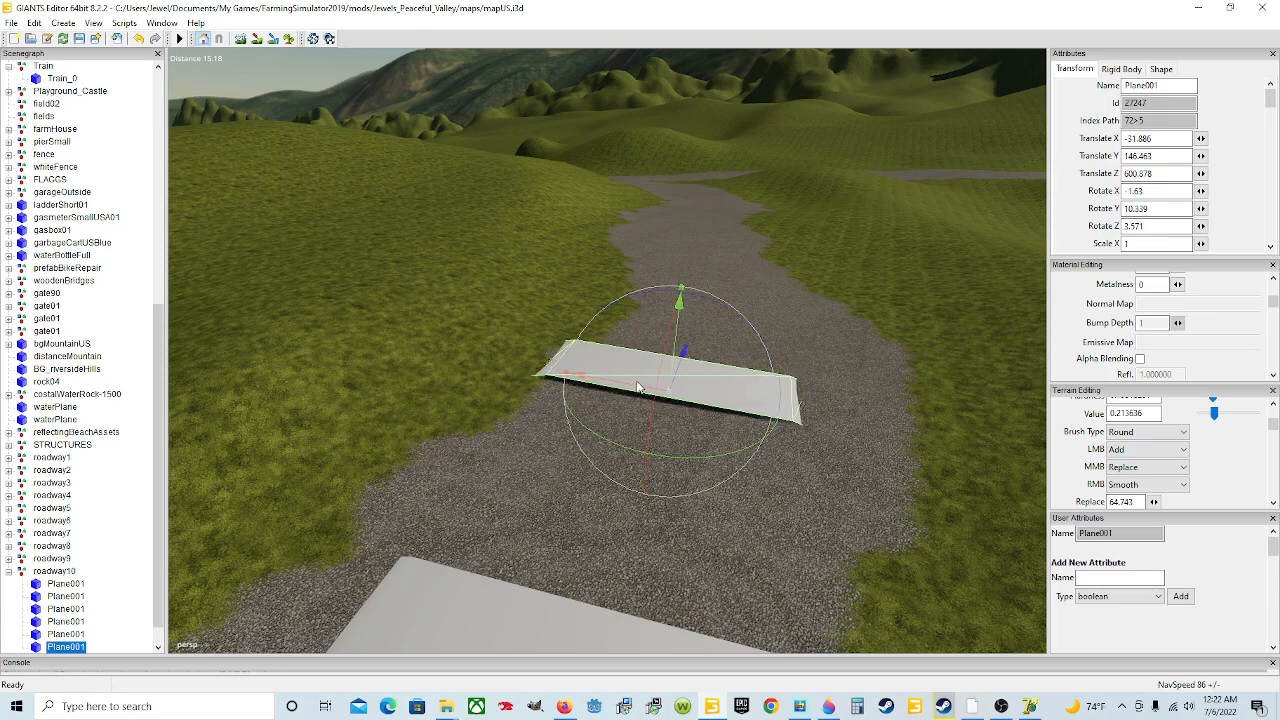
Center the sixth marker on the side road at about X -33.50, Y 146.36, Z 601.26 and turn it to about -1.6° around Y.
{"action": "left_click_drag", "start_coordinate": [630, 383], "coordinate": [783, 462]}
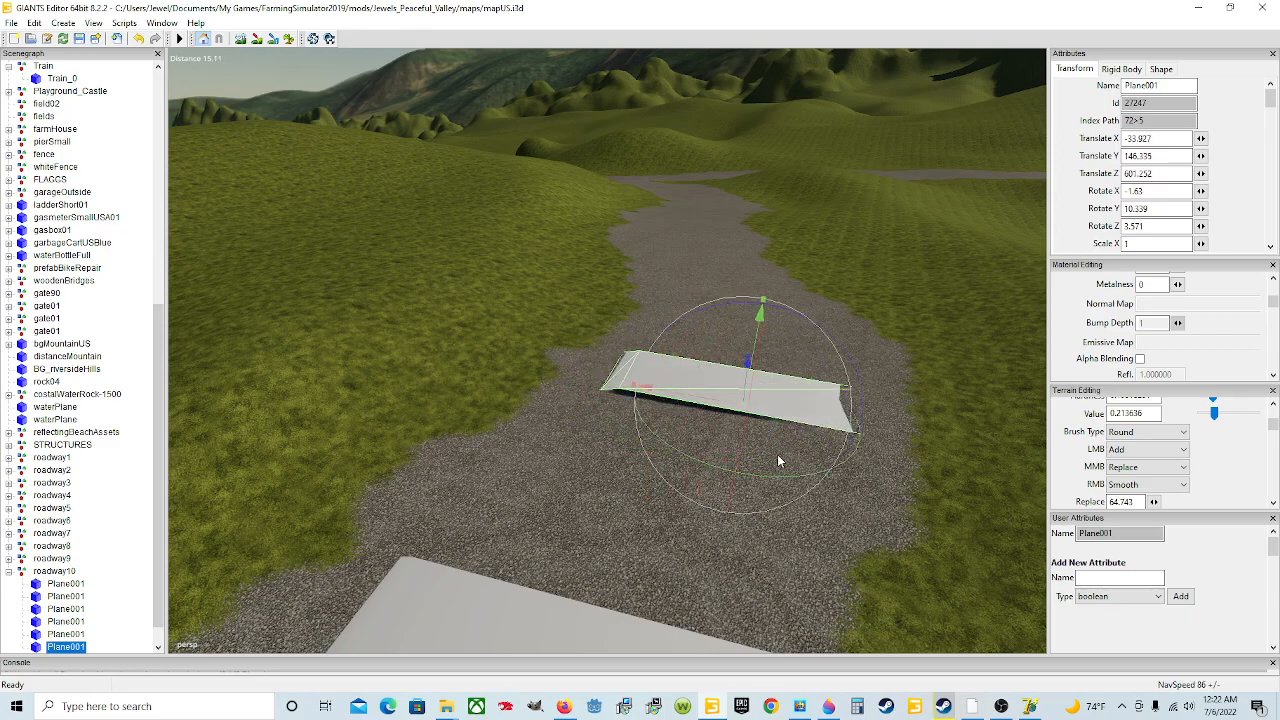
{"action": "left_click_drag", "start_coordinate": [731, 308], "coordinate": [729, 317]}
{"action": "left_click_drag", "start_coordinate": [763, 416], "coordinate": [681, 418], "text": "alt"}
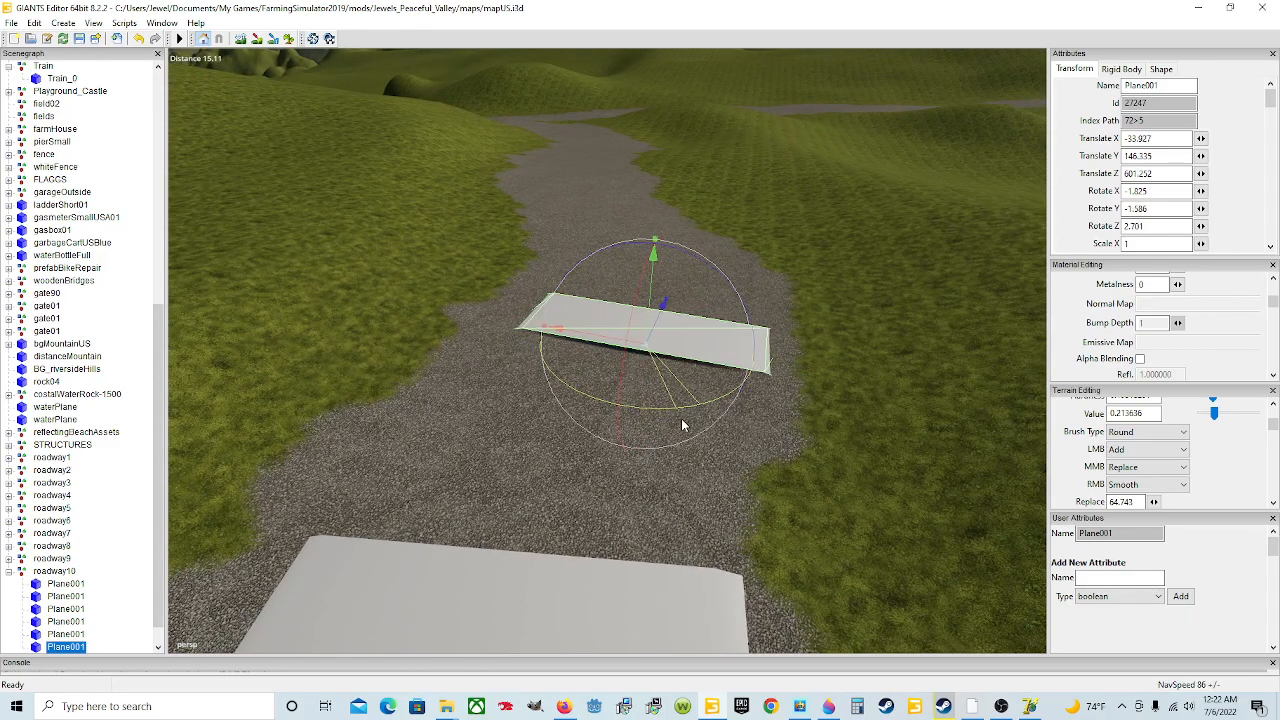
{"action": "scroll", "coordinate": [700, 442], "scroll_direction": "down", "scroll_amount": 3}
{"action": "left_click_drag", "start_coordinate": [593, 439], "coordinate": [628, 401], "text": "alt"}
{"action": "scroll", "coordinate": [630, 403], "scroll_direction": "up", "scroll_amount": 6}
{"action": "left_click_drag", "start_coordinate": [718, 477], "coordinate": [686, 474], "text": "alt"}
{"action": "scroll", "coordinate": [716, 462], "scroll_direction": "down", "scroll_amount": 2}
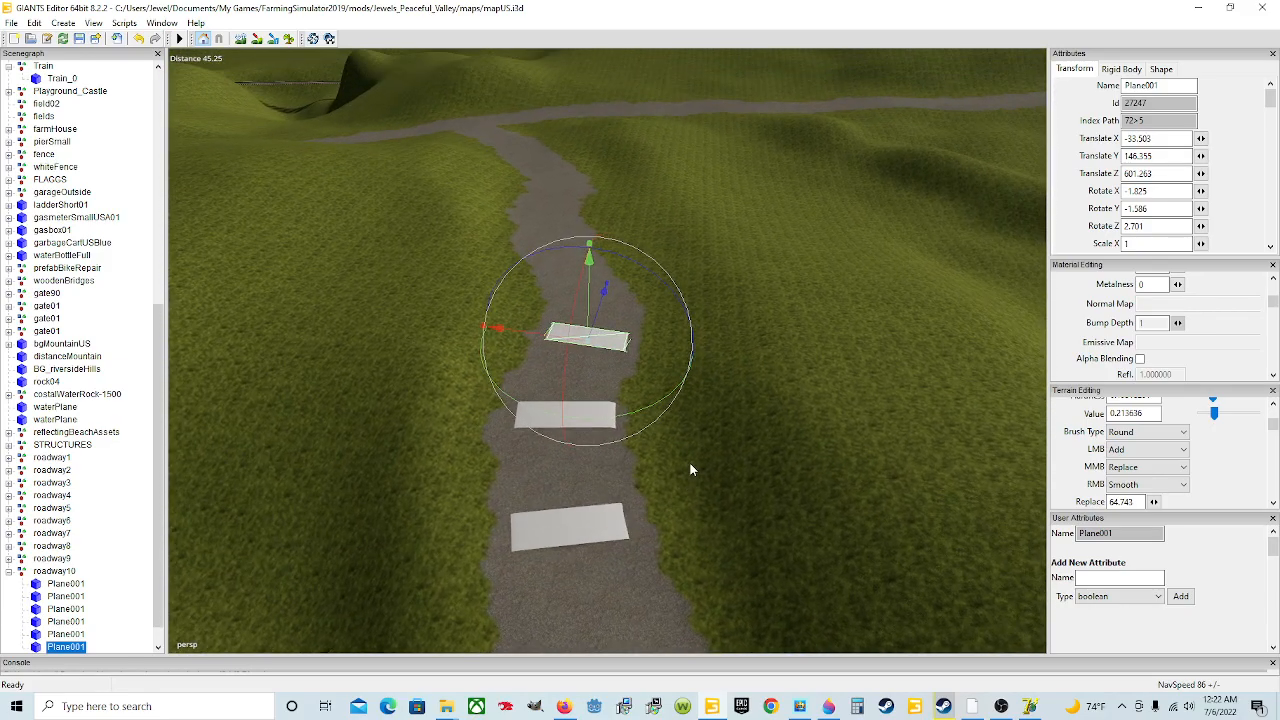
Duplicate the sixth marker, move the copy up the road to about X -31.16, Y 146.69, Z 608.47 and turn it to about 9.8° around Y.
{"action": "key", "text": "ctrl+d"}
{"action": "scroll", "coordinate": [686, 443], "scroll_direction": "up", "scroll_amount": 10}
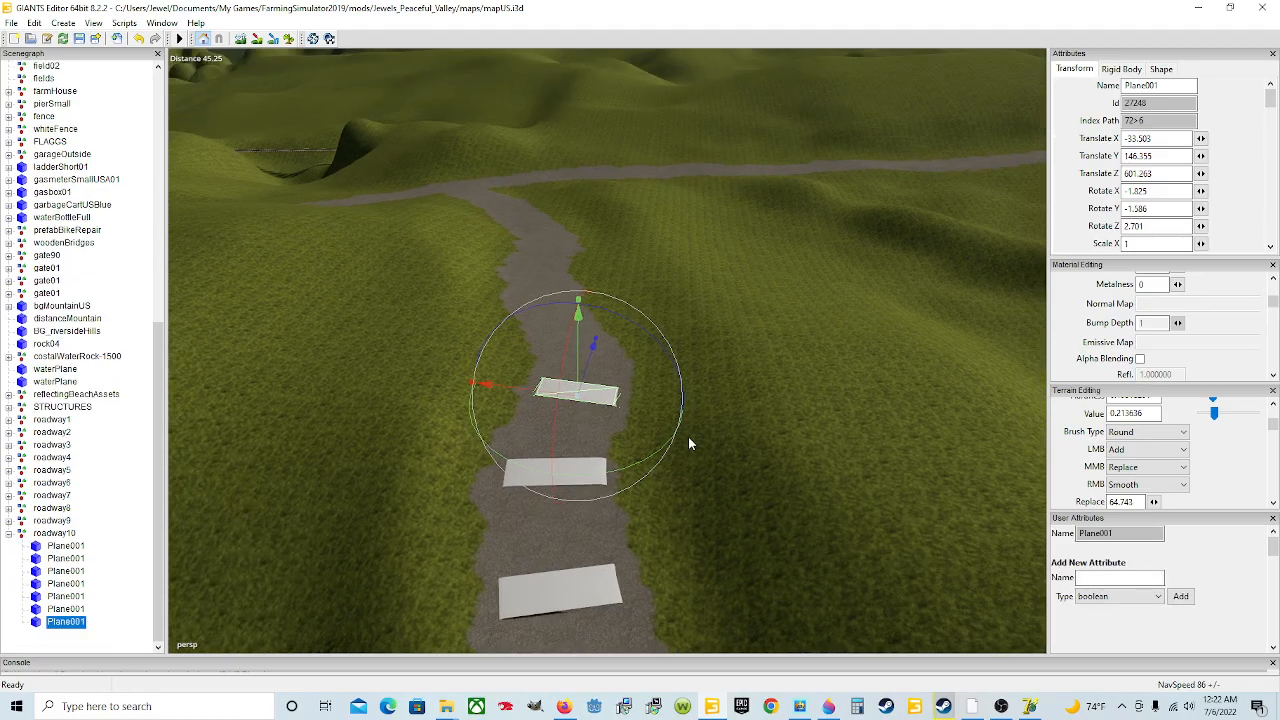
{"action": "scroll", "coordinate": [678, 472], "scroll_direction": "down", "scroll_amount": 5}
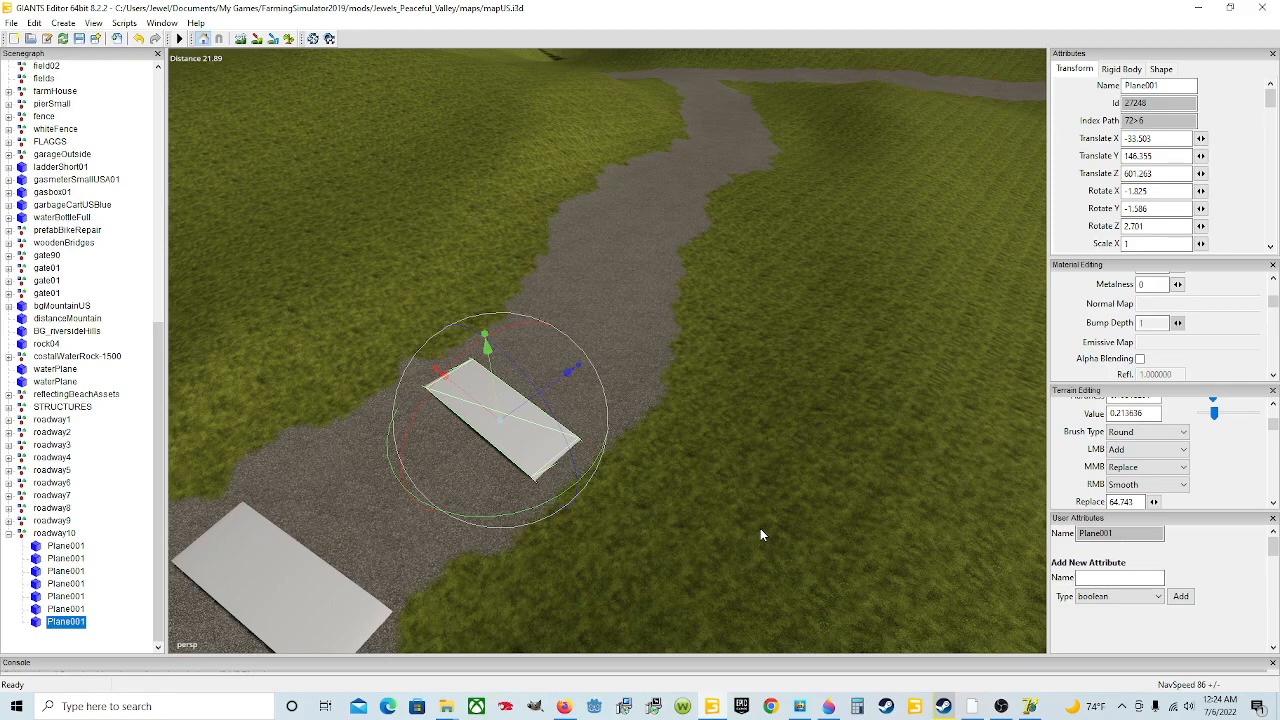
{"action": "left_click_drag", "start_coordinate": [775, 449], "coordinate": [645, 460], "text": "alt"}
{"action": "scroll", "coordinate": [729, 449], "scroll_direction": "up", "scroll_amount": 5}
{"action": "scroll", "coordinate": [729, 449], "scroll_direction": "down", "scroll_amount": 5}
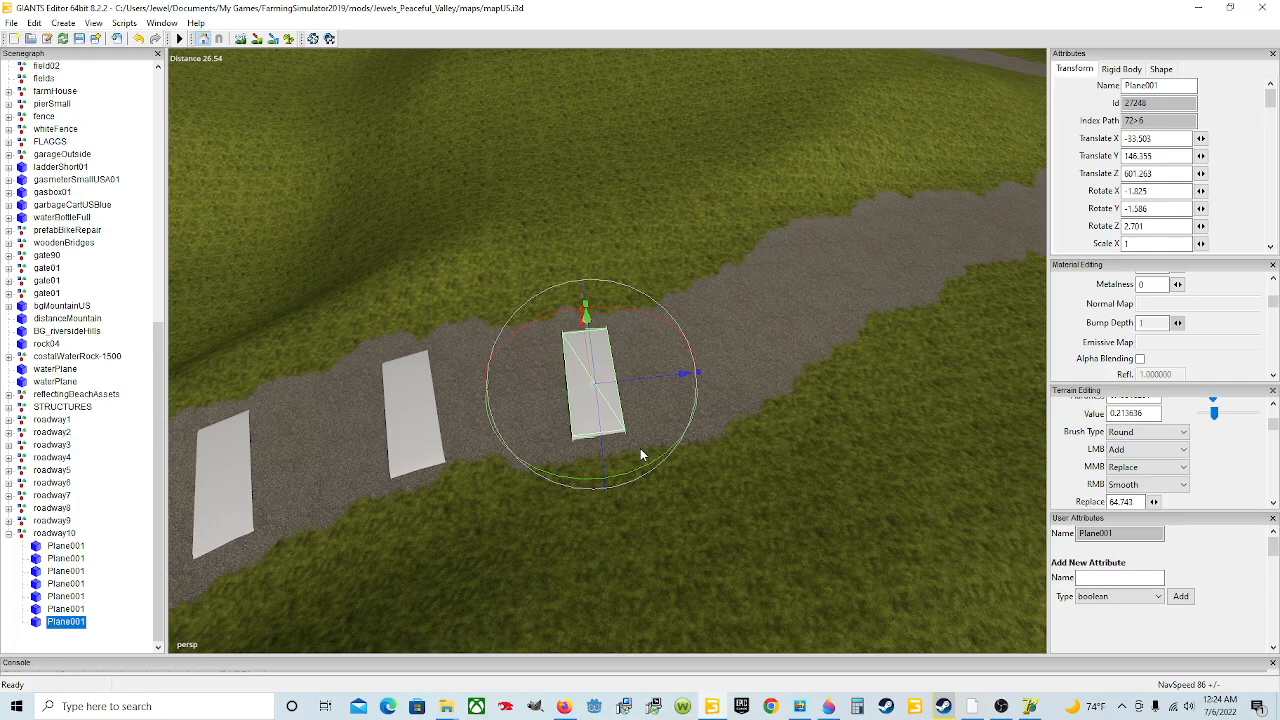
{"action": "scroll", "coordinate": [641, 456], "scroll_direction": "up", "scroll_amount": 4}
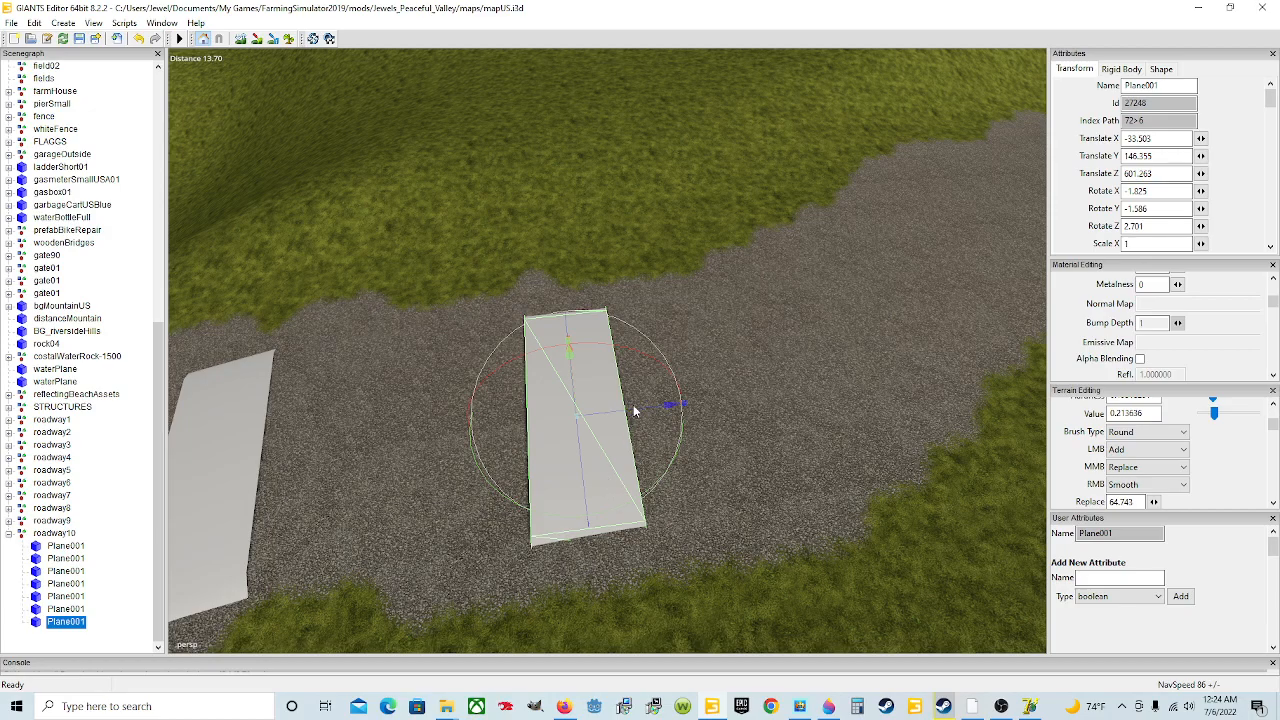
{"action": "left_click_drag", "start_coordinate": [632, 413], "coordinate": [775, 293]}
{"action": "left_click_drag", "start_coordinate": [786, 407], "coordinate": [812, 411]}
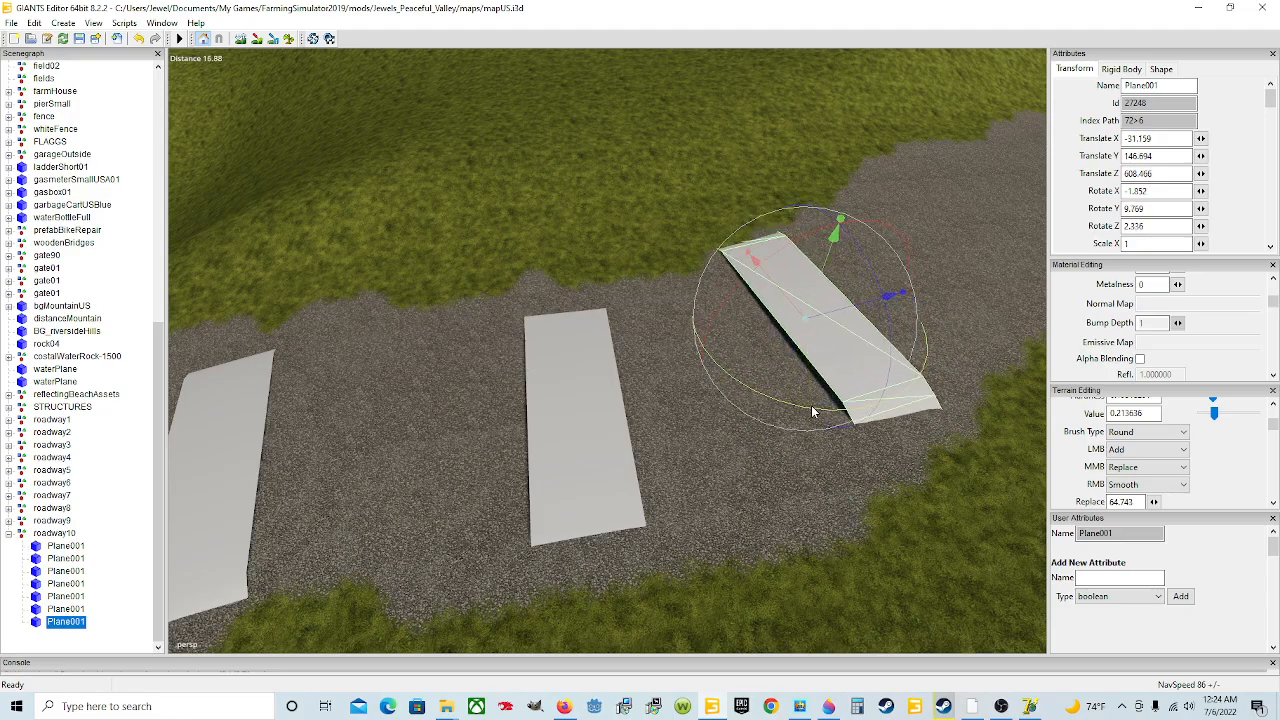
Shift the seventh marker to about X -32.07, lower it to about Y 146.60 and tilt it to about 1.6° around X and 2.7° around Z.
{"action": "left_click_drag", "start_coordinate": [765, 326], "coordinate": [796, 391], "text": "alt"}
{"action": "left_click_drag", "start_coordinate": [690, 295], "coordinate": [705, 298]}
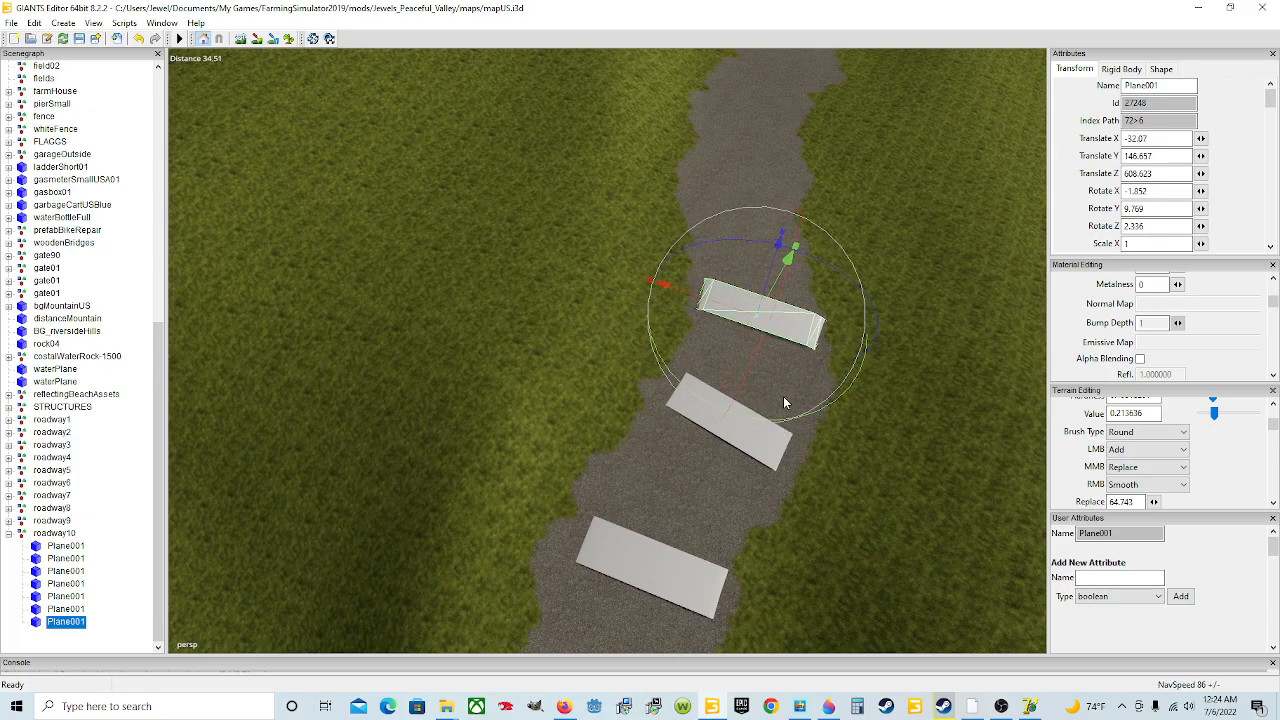
{"action": "left_click_drag", "start_coordinate": [757, 364], "coordinate": [762, 314]}
{"action": "scroll", "coordinate": [836, 376], "scroll_direction": "up", "scroll_amount": 2}
{"action": "scroll", "coordinate": [838, 380], "scroll_direction": "up", "scroll_amount": 5}
{"action": "scroll", "coordinate": [760, 314], "scroll_direction": "up", "scroll_amount": 4}
{"action": "key", "text": "f"}
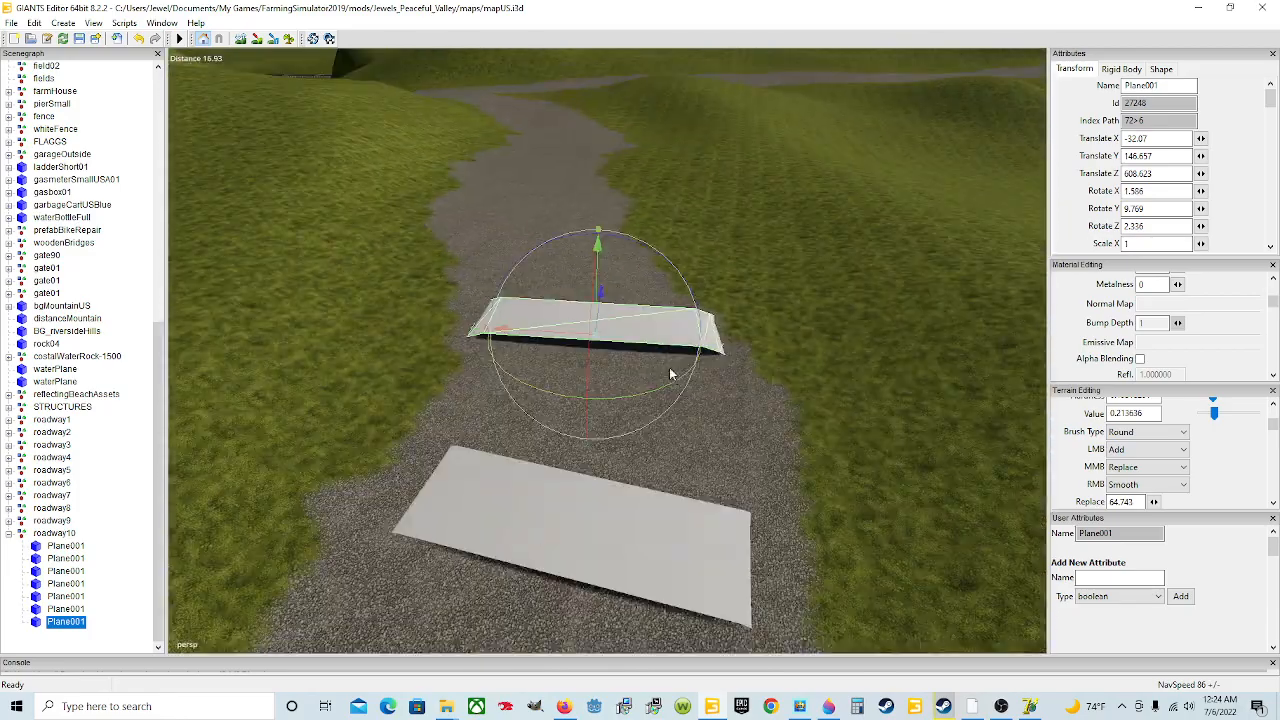
{"action": "left_click_drag", "start_coordinate": [602, 283], "coordinate": [604, 294]}
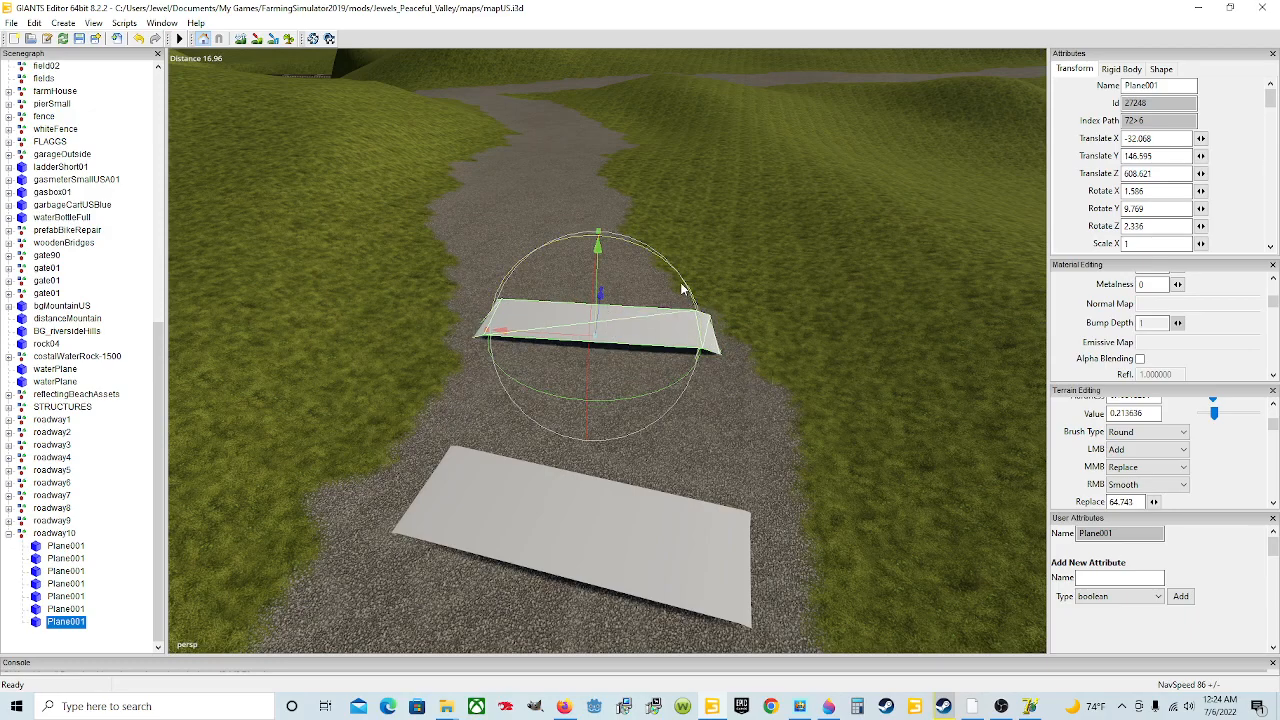
{"action": "left_click_drag", "start_coordinate": [660, 257], "coordinate": [657, 261]}
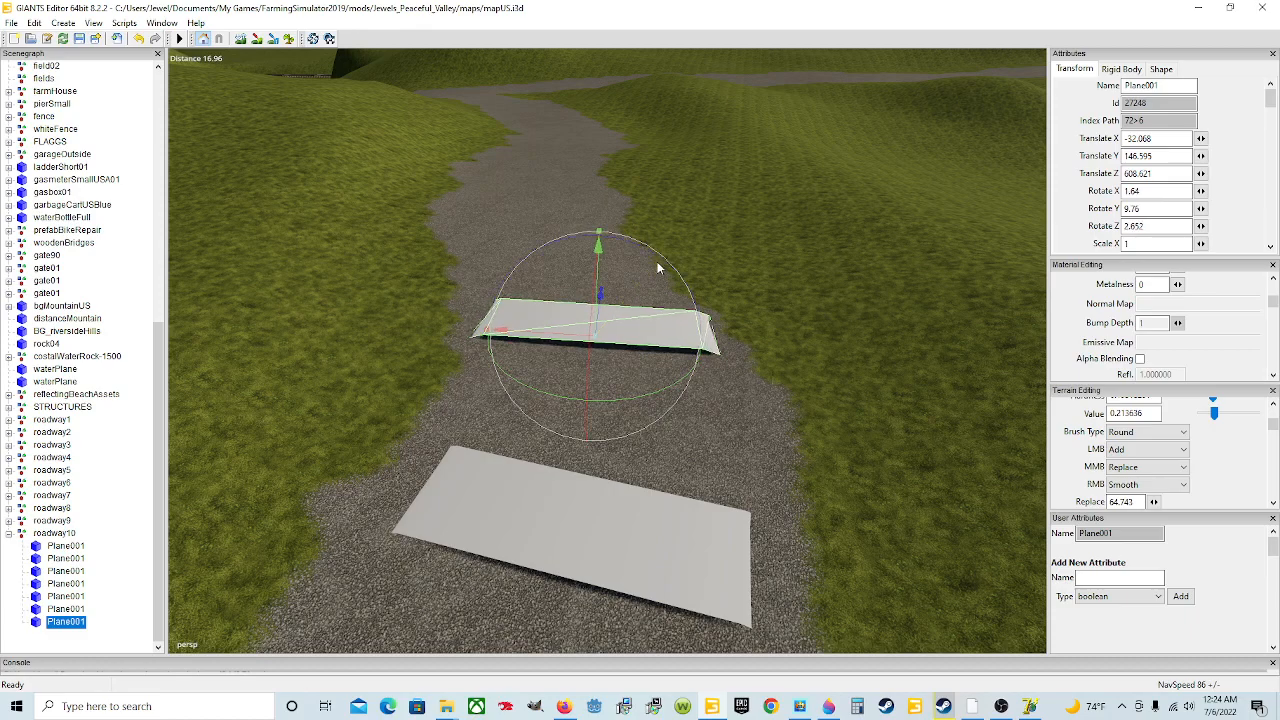
Center the seventh marker on the road at about X -32.44, Z 608.69 and turn it to about 18° around Y.
{"action": "scroll", "coordinate": [660, 358], "scroll_direction": "down", "scroll_amount": 5}
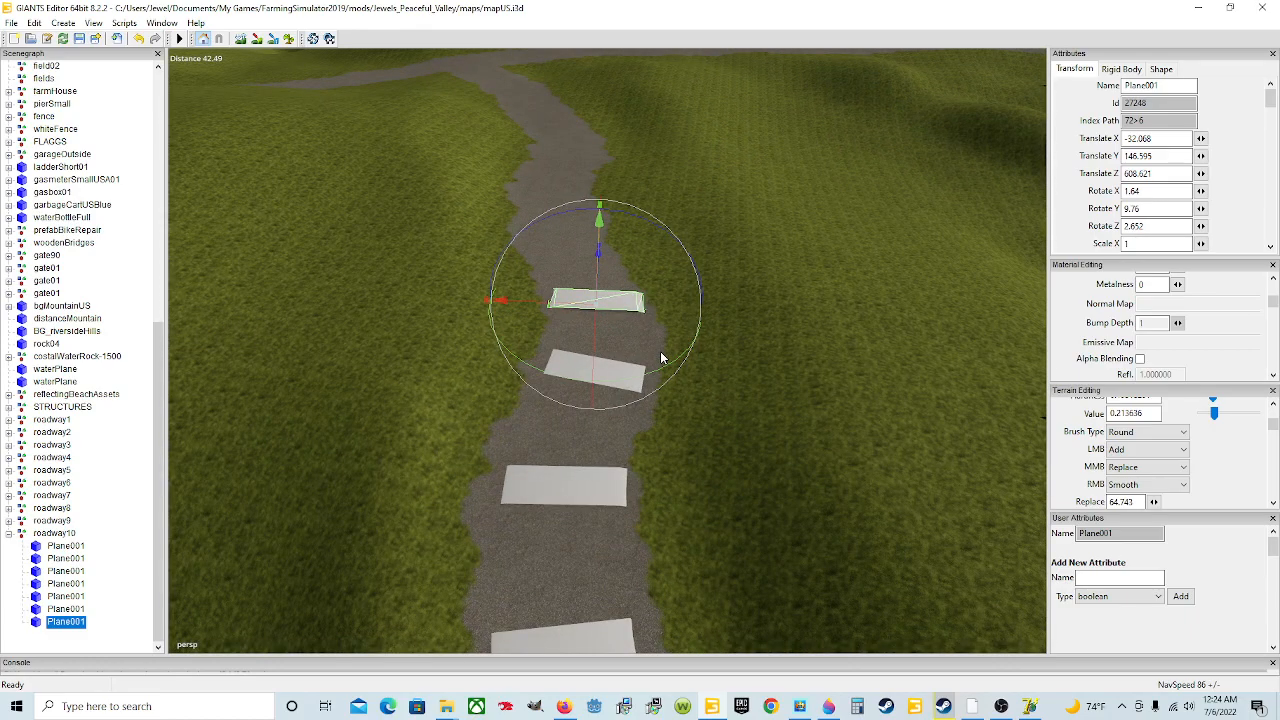
{"action": "left_click_drag", "start_coordinate": [532, 306], "coordinate": [537, 306]}
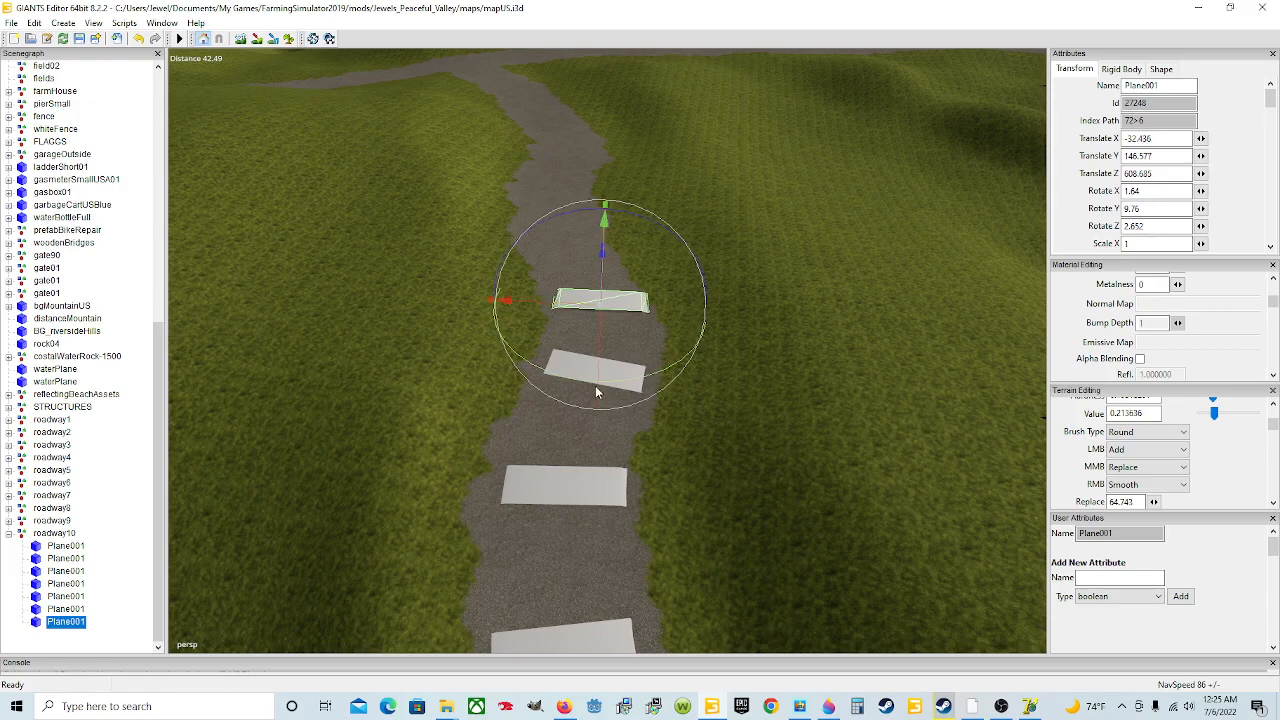
{"action": "left_click_drag", "start_coordinate": [629, 380], "coordinate": [643, 373]}
Examine the seventh marker's angle against the road and the earlier markers from several viewpoints.
{"action": "left_click_drag", "start_coordinate": [727, 373], "coordinate": [646, 406], "text": "alt"}
{"action": "scroll", "coordinate": [820, 364], "scroll_direction": "up", "scroll_amount": 3}
{"action": "scroll", "coordinate": [733, 397], "scroll_direction": "down", "scroll_amount": 3}
{"action": "scroll", "coordinate": [775, 373], "scroll_direction": "up", "scroll_amount": 4}
{"action": "scroll", "coordinate": [641, 403], "scroll_direction": "down", "scroll_amount": 3}
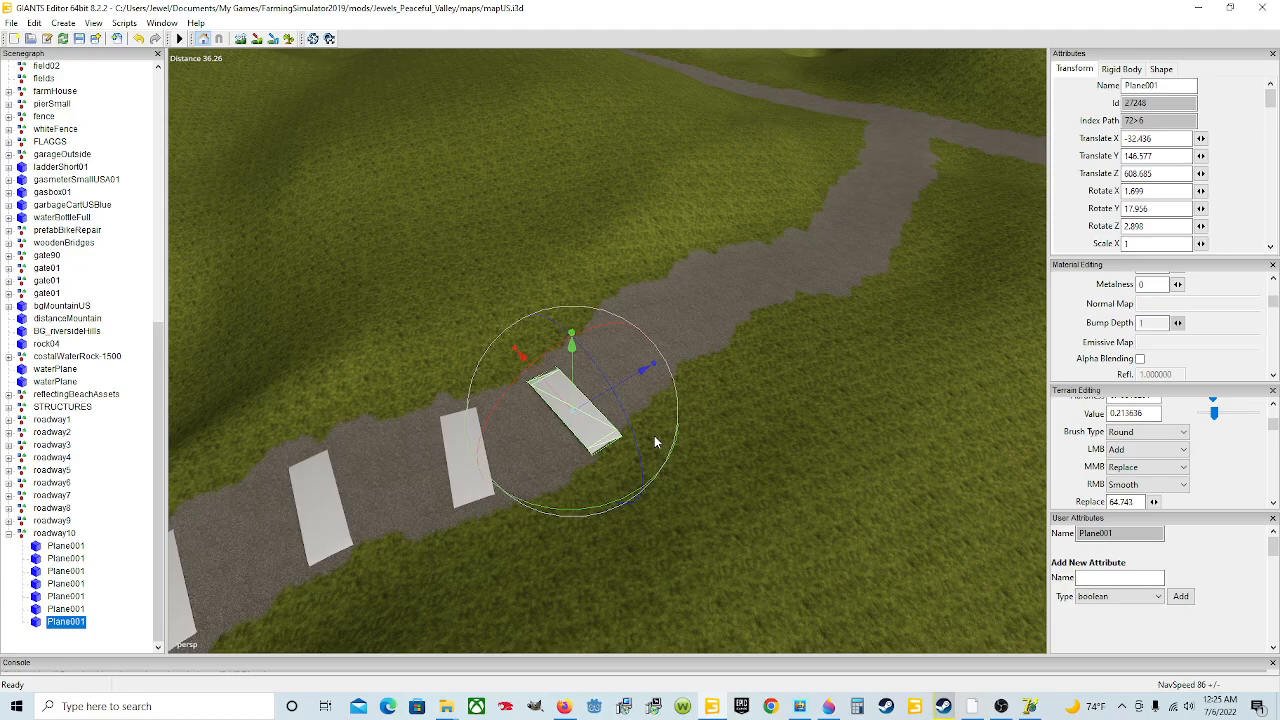
{"action": "scroll", "coordinate": [654, 435], "scroll_direction": "up", "scroll_amount": 10}
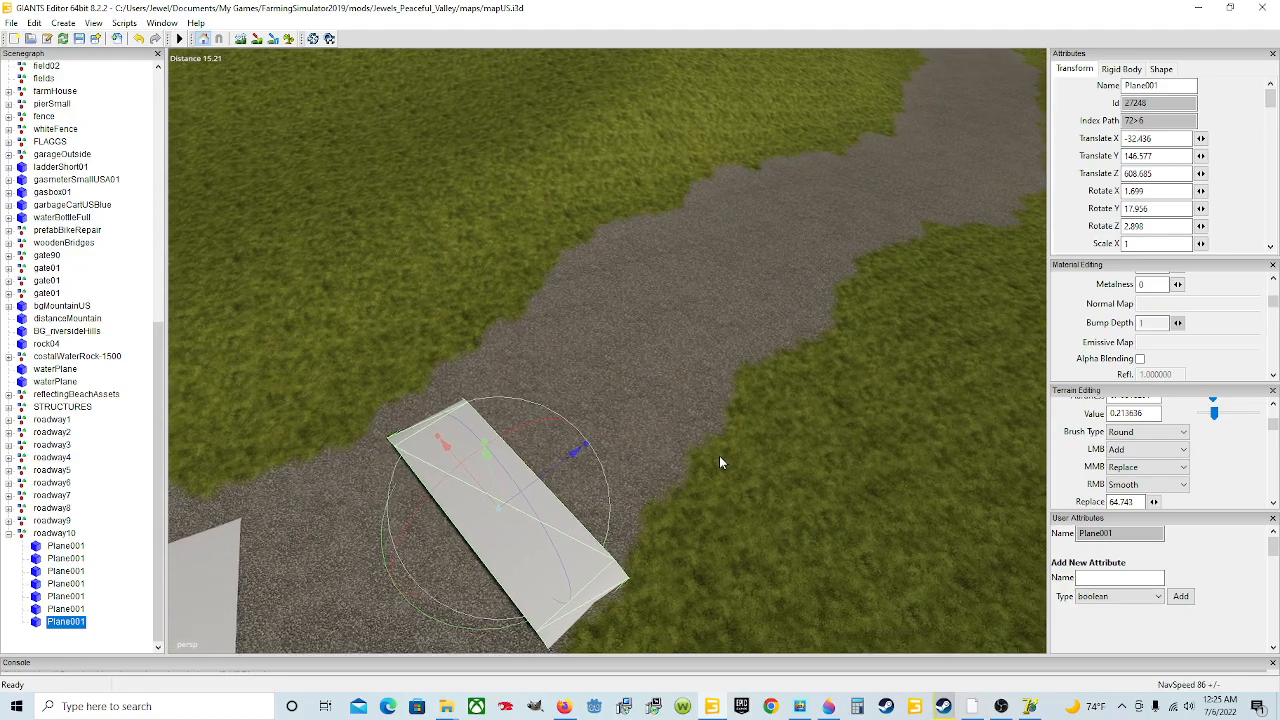
{"action": "key", "text": "f"}
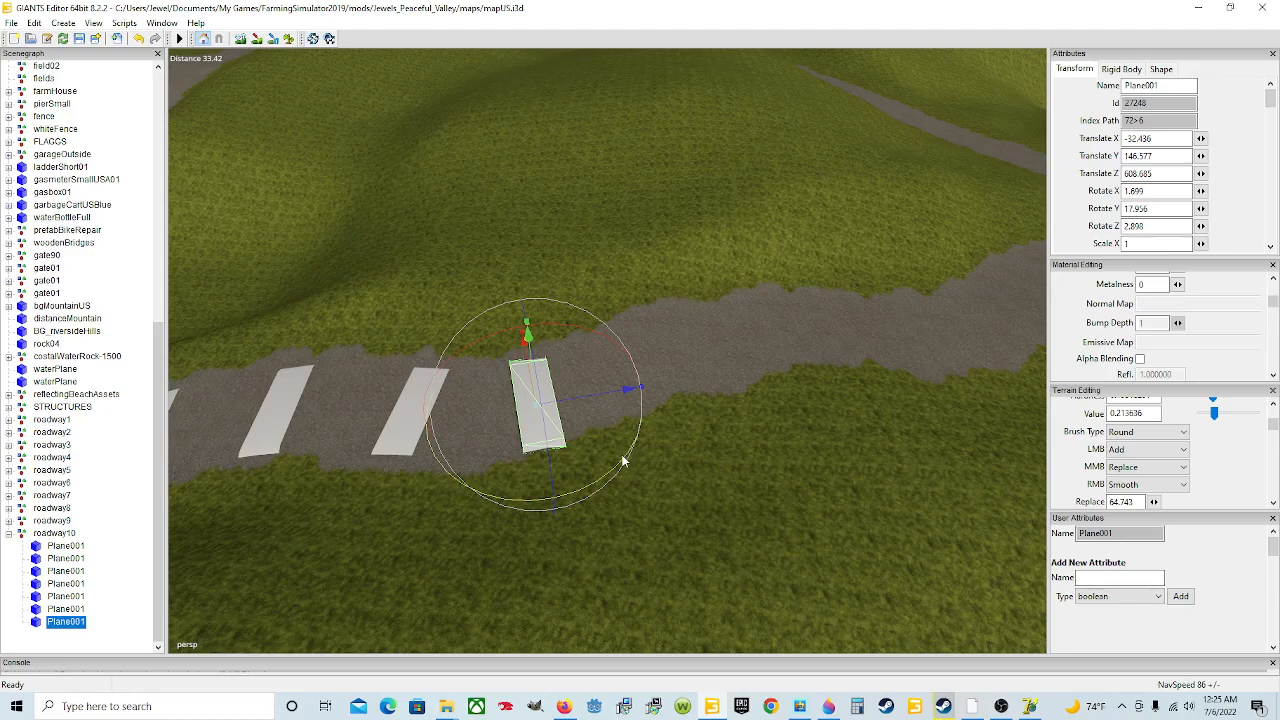
{"action": "scroll", "coordinate": [606, 448], "scroll_direction": "up", "scroll_amount": 5}
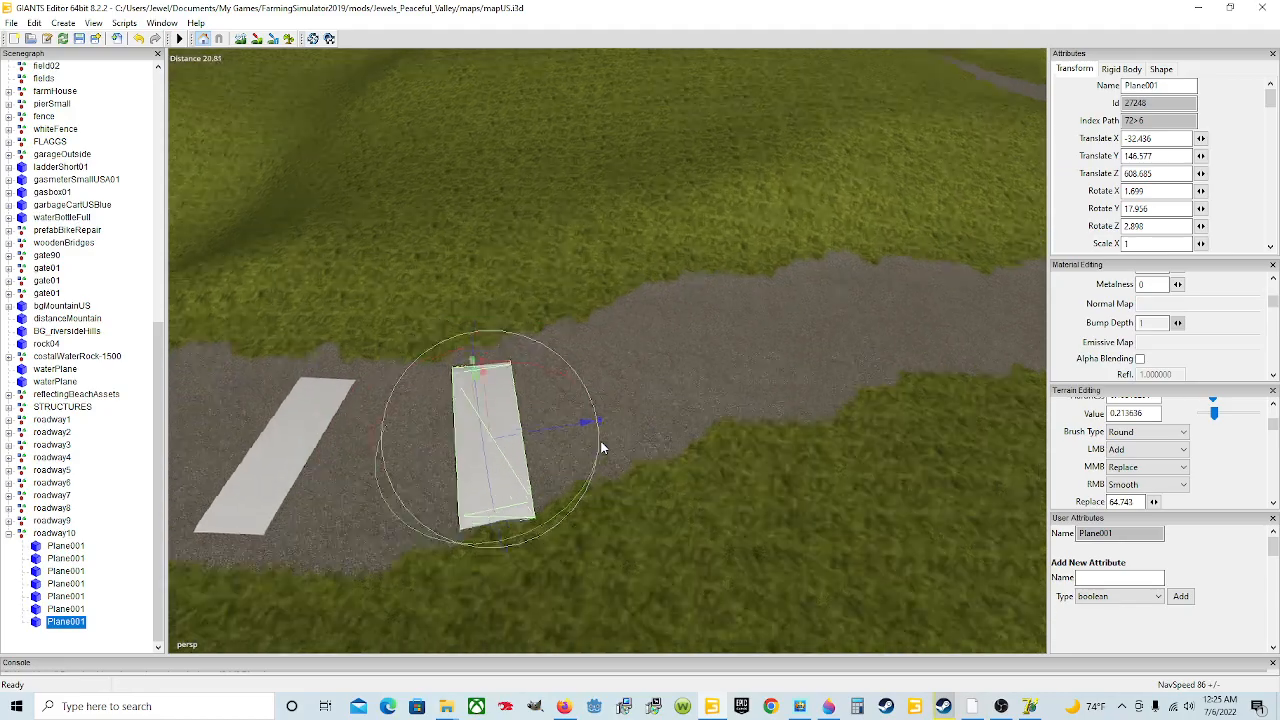
{"action": "middle_click_drag", "start_coordinate": [594, 446], "coordinate": [383, 421]}
{"action": "key", "text": "f"}
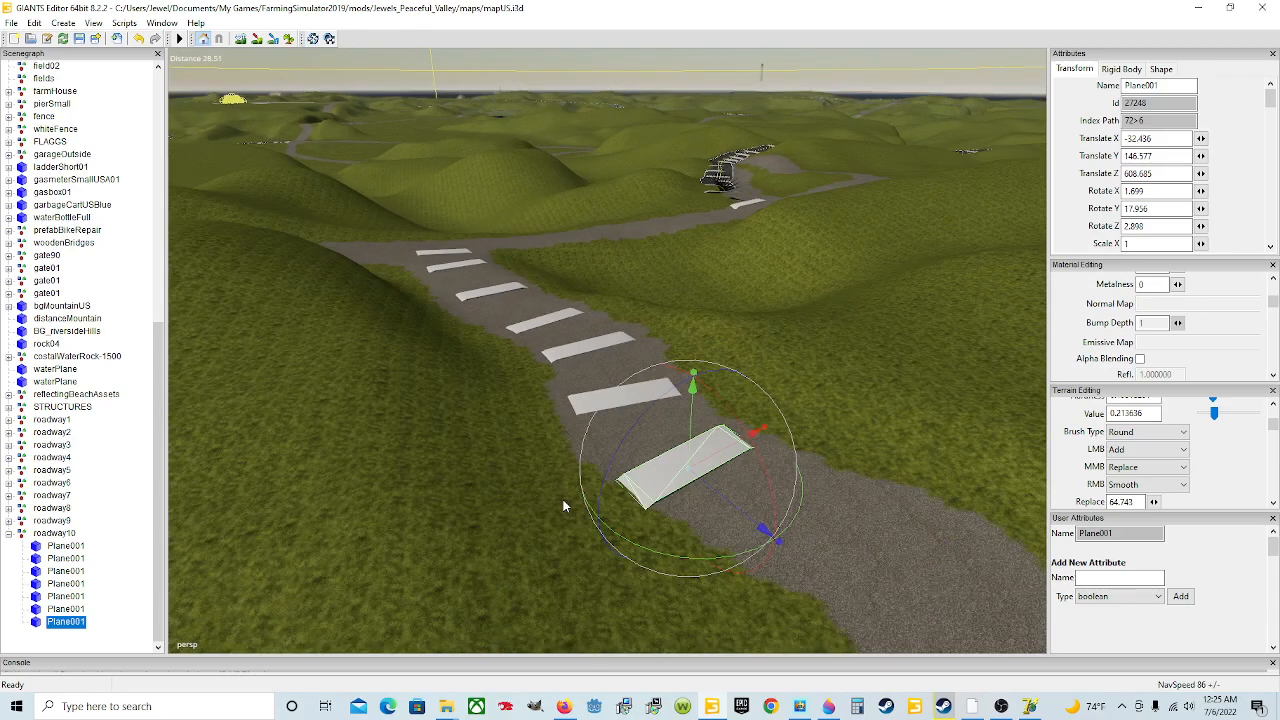
Turn the sixth marker to about 2.0° around Y and reselect the seventh marker.
{"action": "left_click", "coordinate": [579, 403]}
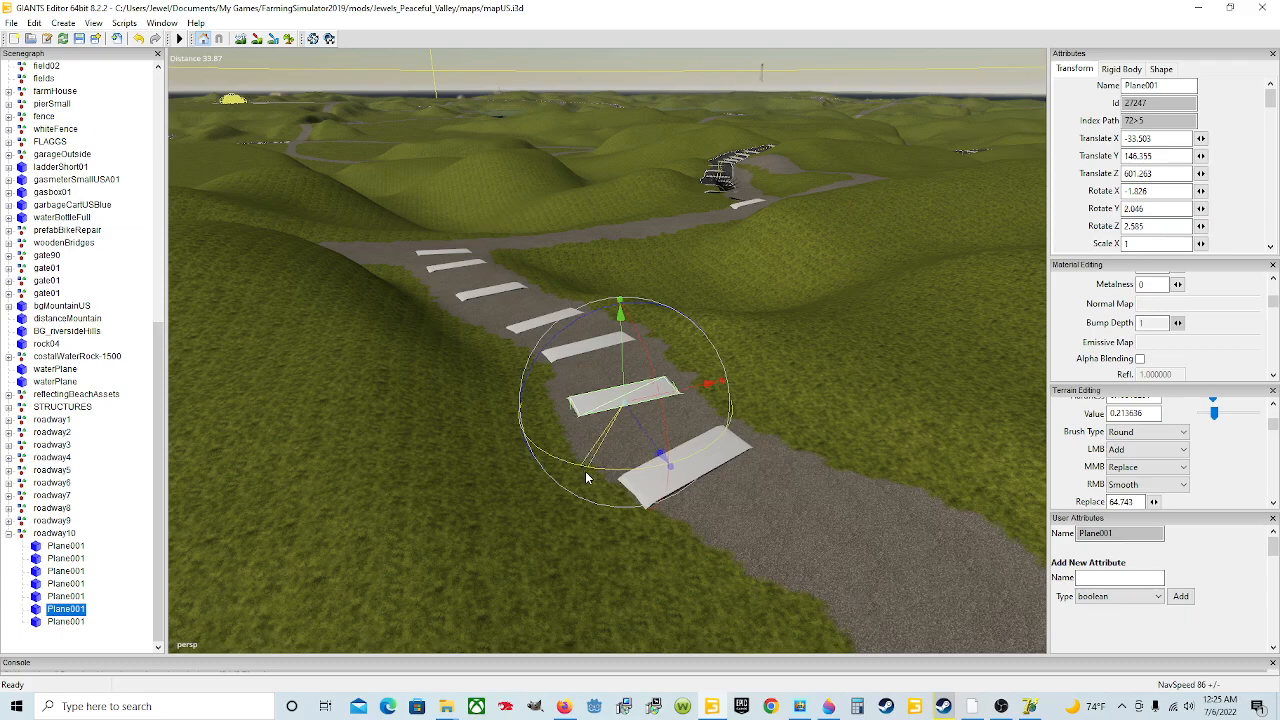
{"action": "left_click", "coordinate": [713, 474]}
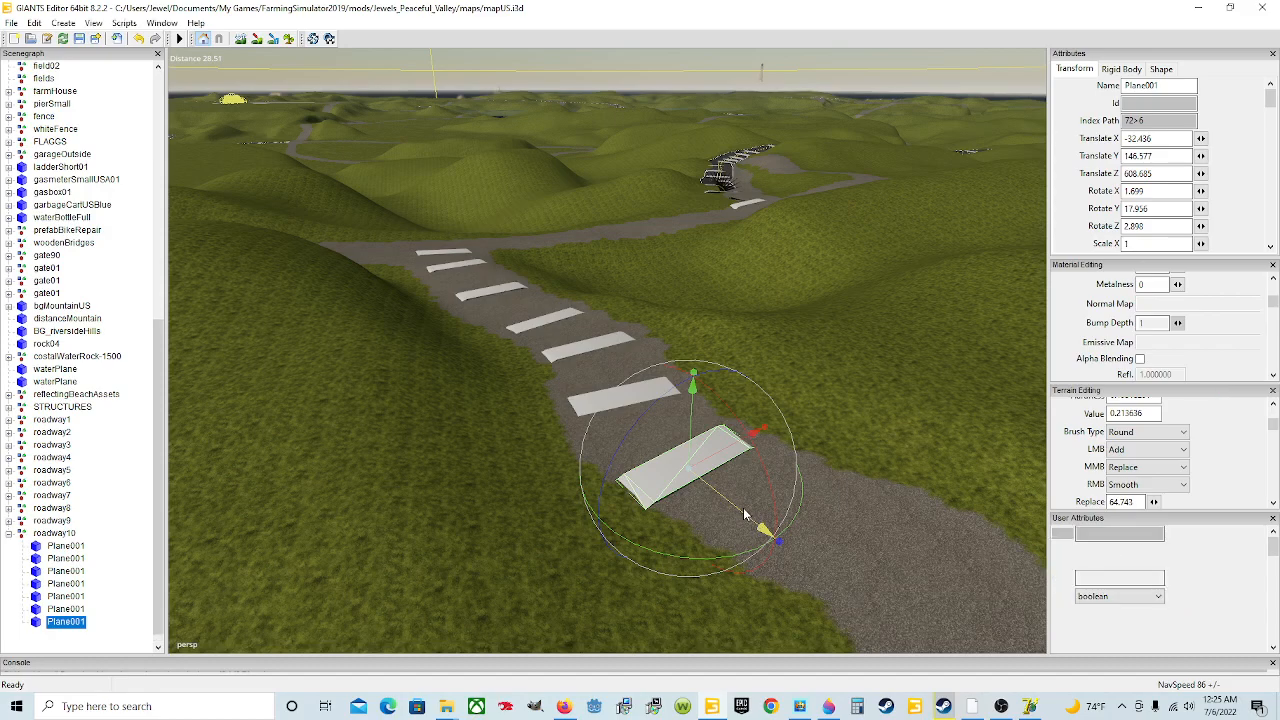
Duplicate the seventh marker and move the copy along the road to about X -29.85, Z 616.64.
{"action": "key", "text": "ctrl+d"}
{"action": "left_click_drag", "start_coordinate": [737, 508], "coordinate": [906, 576]}
{"action": "scroll", "coordinate": [643, 515], "scroll_direction": "up", "scroll_amount": 3}
{"action": "left_click_drag", "start_coordinate": [643, 515], "coordinate": [473, 481], "text": "alt"}
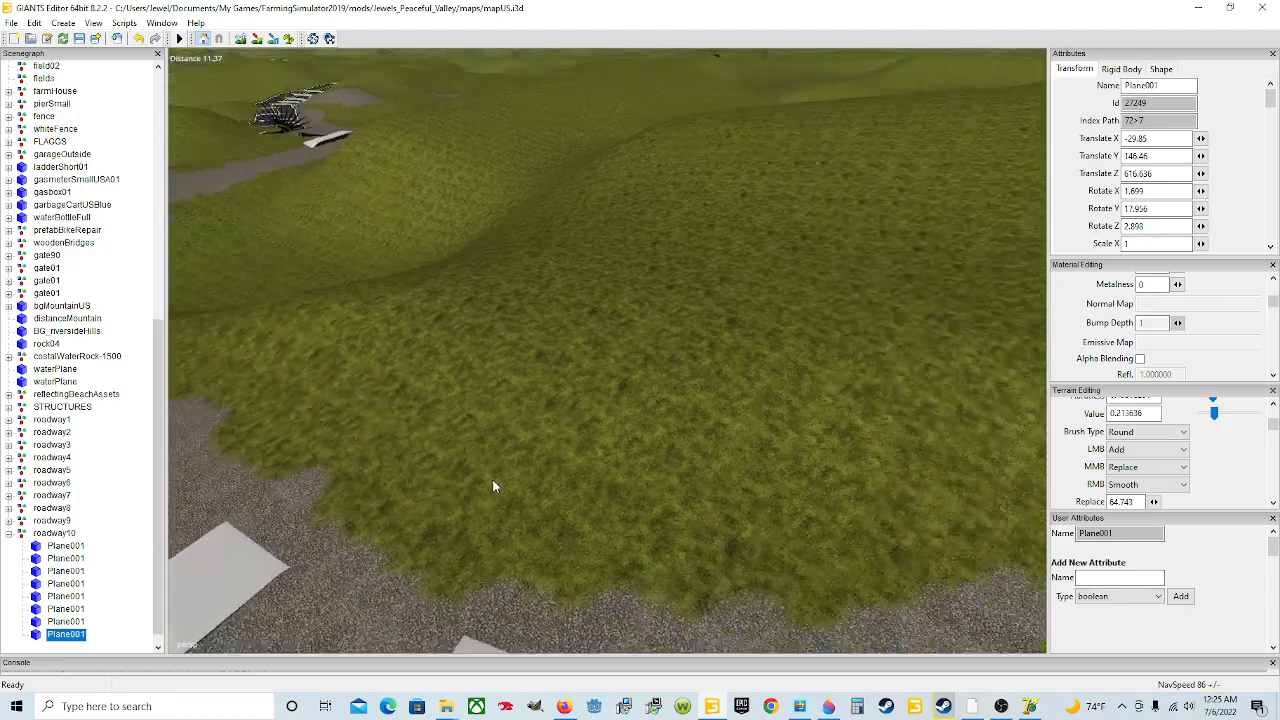
Center the eighth marker at about X -28.40, Y 146.75, Z 616.17 and rotate it to about 2.8°, 23.9° and 5.6° around X, Y and Z.
{"action": "key", "text": "f"}
{"action": "left_click_drag", "start_coordinate": [630, 397], "coordinate": [638, 493]}
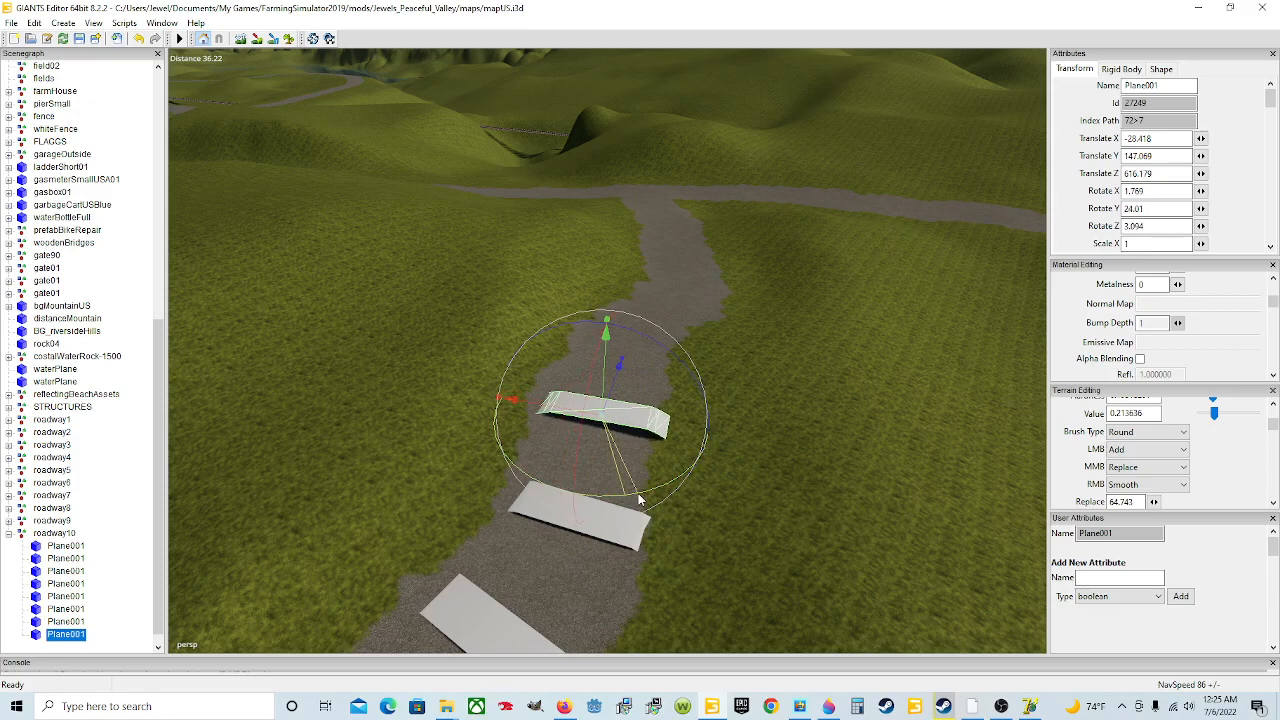
{"action": "left_click_drag", "start_coordinate": [606, 384], "coordinate": [604, 391]}
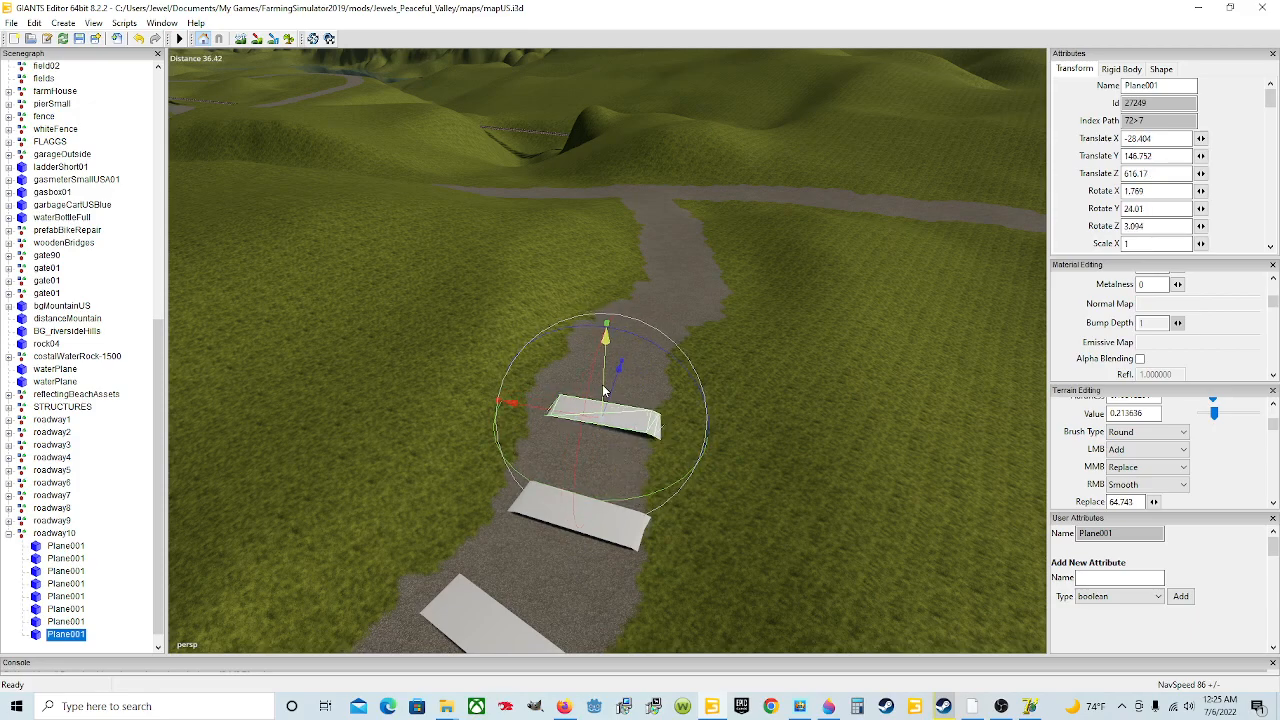
{"action": "left_click_drag", "start_coordinate": [647, 347], "coordinate": [651, 356]}
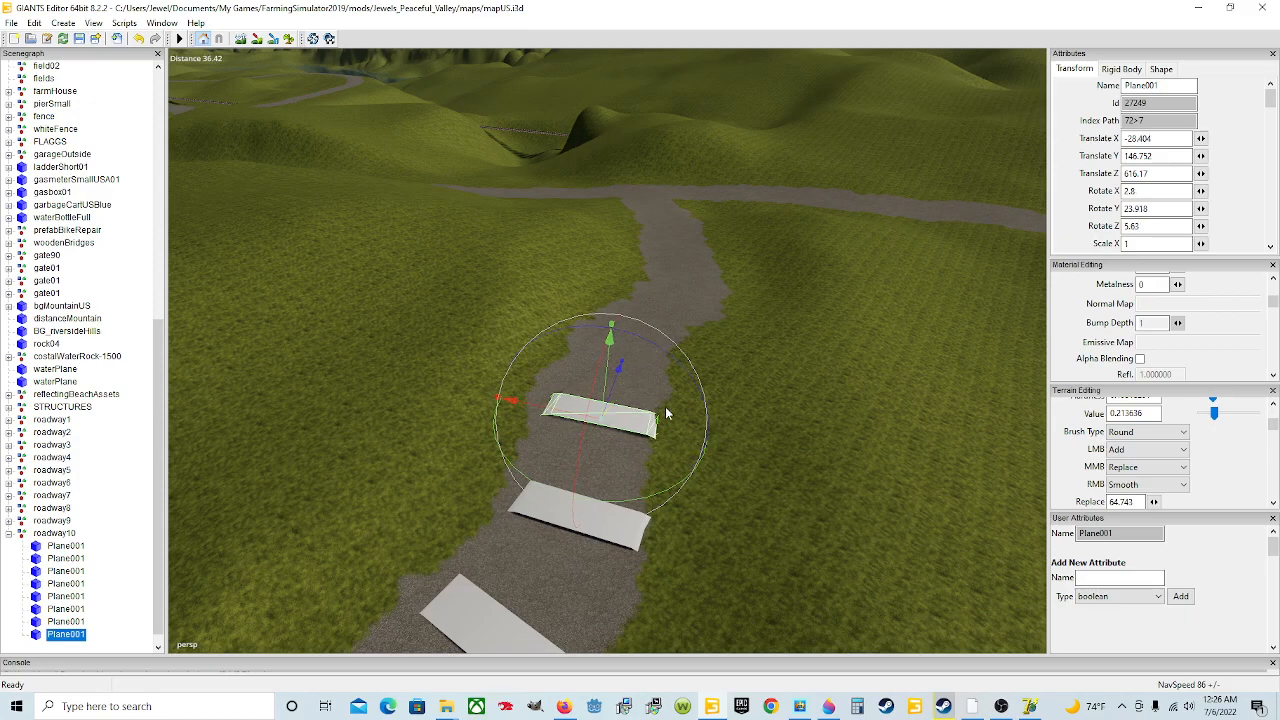
Duplicate the eighth marker, place the copy at about X -25.48, Y 146.87, Z 622.80 and tilt it to about 1.7° around X and 3.0° around Z.
{"action": "scroll", "coordinate": [667, 420], "scroll_direction": "up", "scroll_amount": 5}
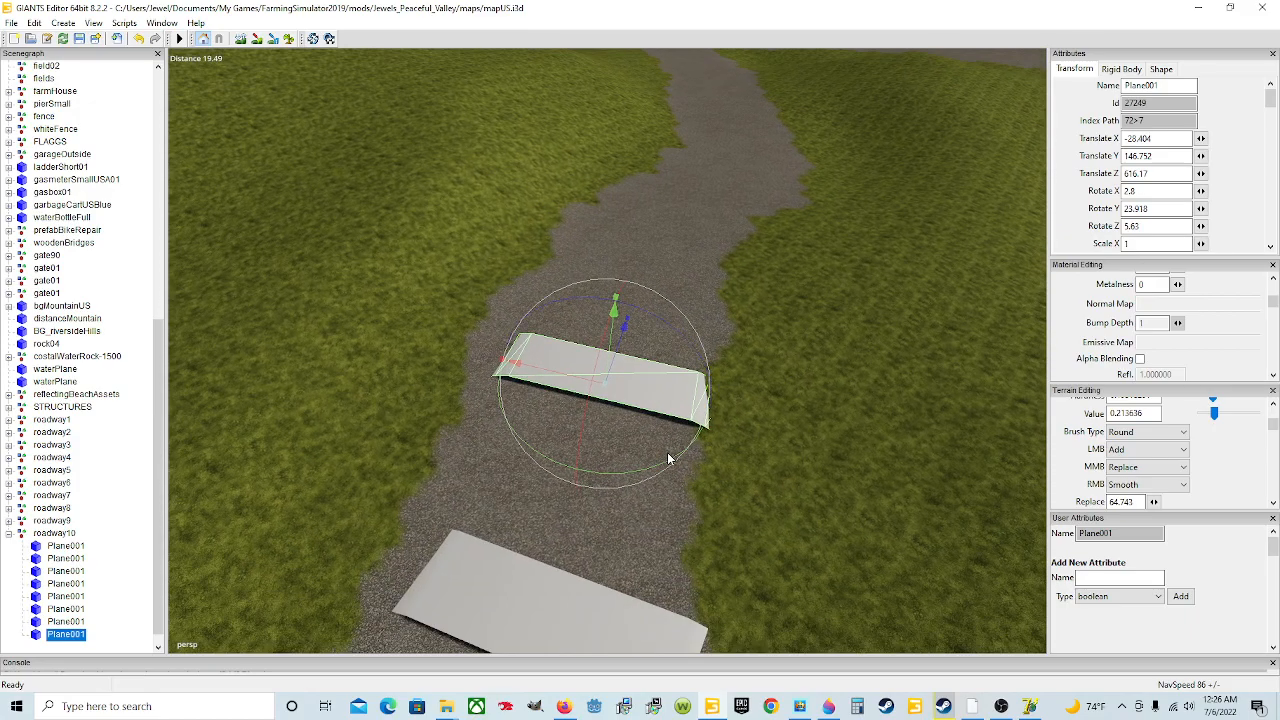
{"action": "key", "text": "ctrl+d"}
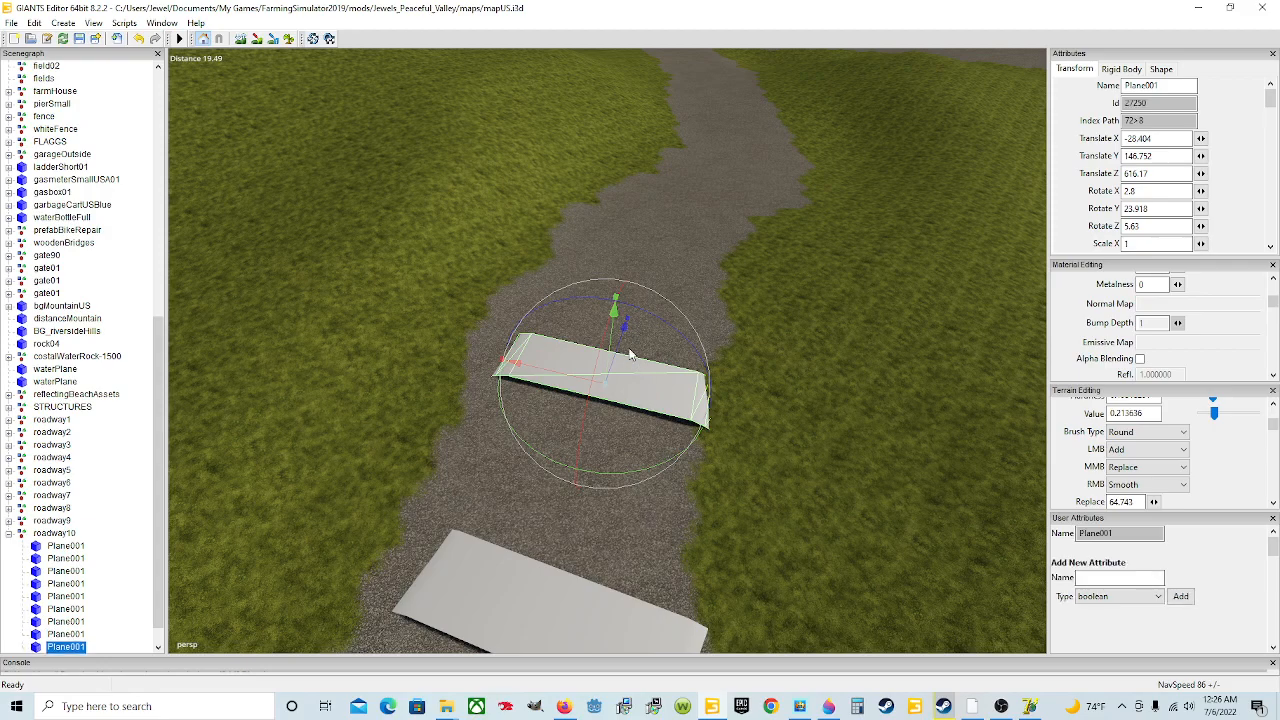
{"action": "left_click_drag", "start_coordinate": [623, 356], "coordinate": [786, 214]}
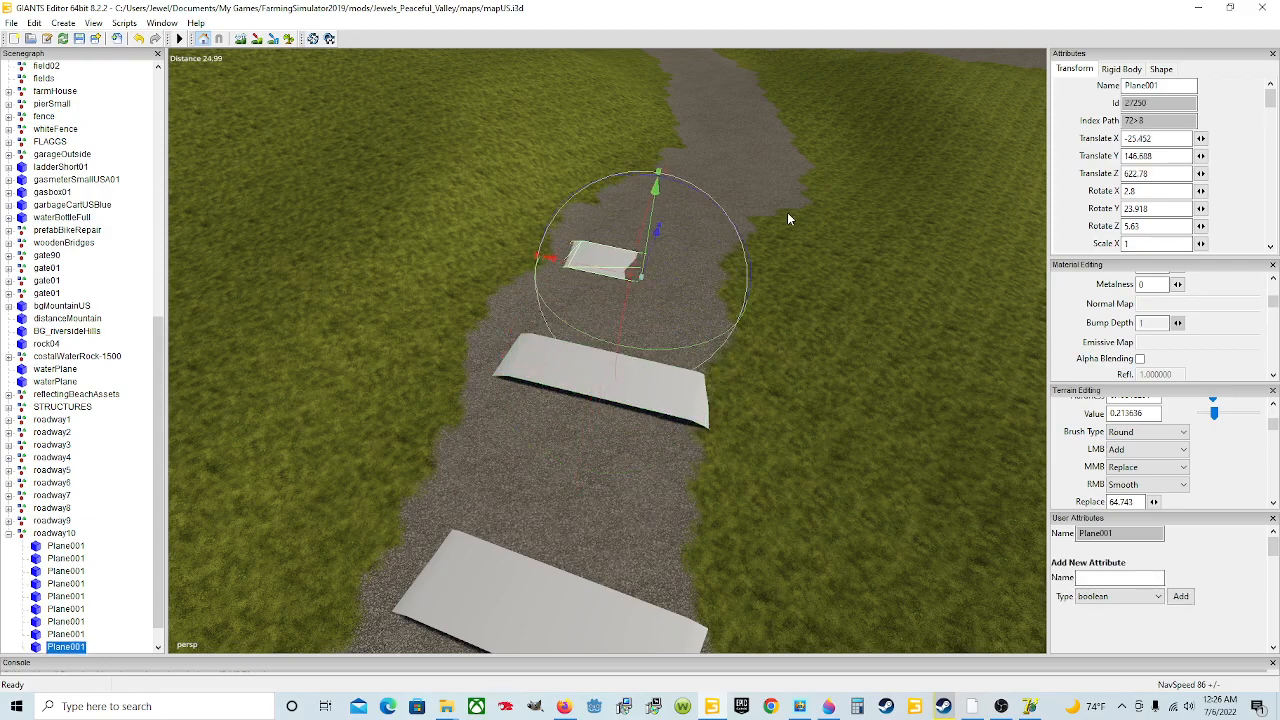
{"action": "left_click_drag", "start_coordinate": [655, 229], "coordinate": [755, 199]}
{"action": "scroll", "coordinate": [697, 224], "scroll_direction": "up", "scroll_amount": 4}
{"action": "scroll", "coordinate": [753, 200], "scroll_direction": "down", "scroll_amount": 3}
{"action": "left_click_drag", "start_coordinate": [567, 276], "coordinate": [567, 279]}
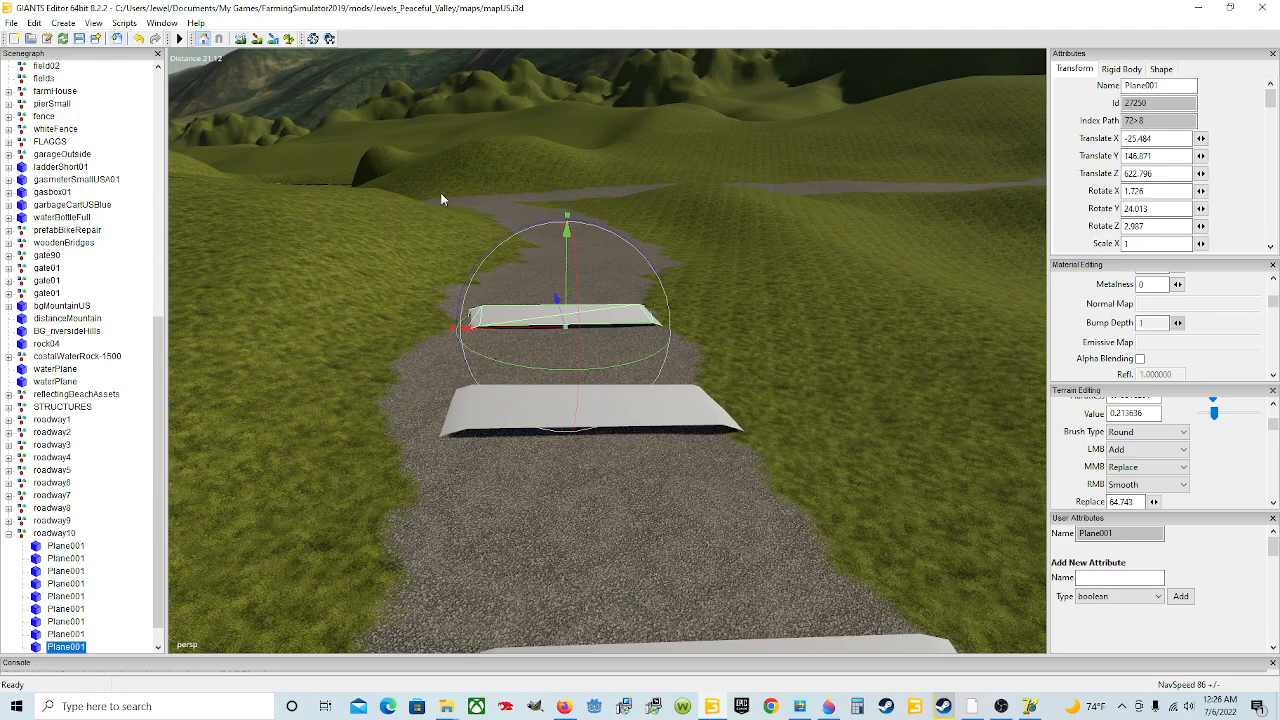
Turn the ninth marker to about 18° around Y and center it on the road at about X -25.28, Z 622.73.
{"action": "scroll", "coordinate": [480, 277], "scroll_direction": "up", "scroll_amount": 6}
{"action": "scroll", "coordinate": [484, 276], "scroll_direction": "down", "scroll_amount": 8}
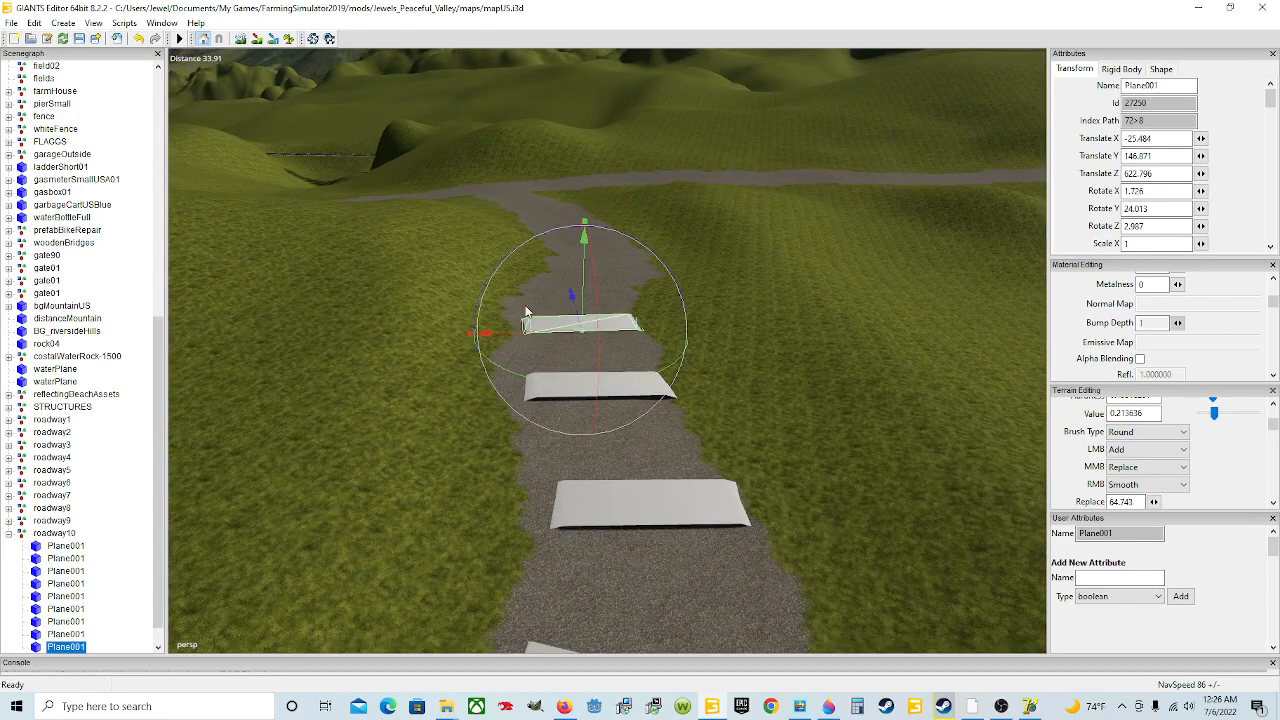
{"action": "left_click_drag", "start_coordinate": [674, 362], "coordinate": [676, 375], "text": "alt"}
{"action": "scroll", "coordinate": [676, 375], "scroll_direction": "up", "scroll_amount": 6}
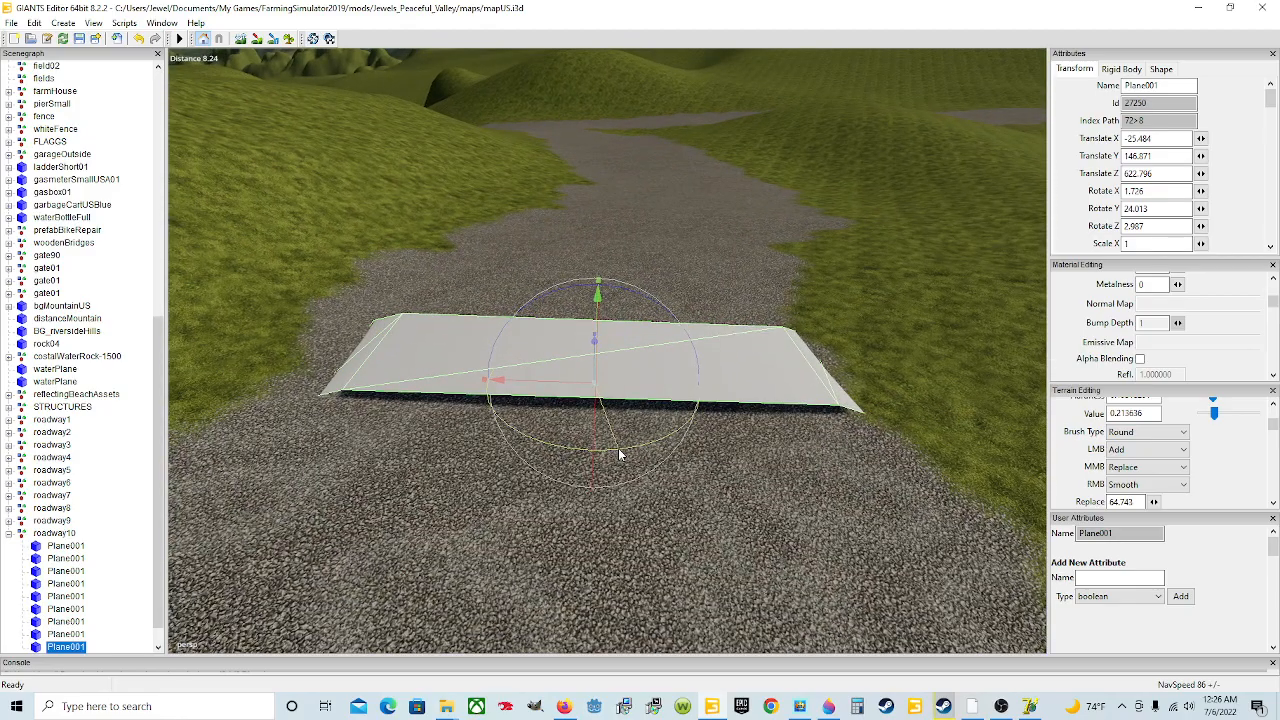
{"action": "left_click_drag", "start_coordinate": [618, 452], "coordinate": [606, 454]}
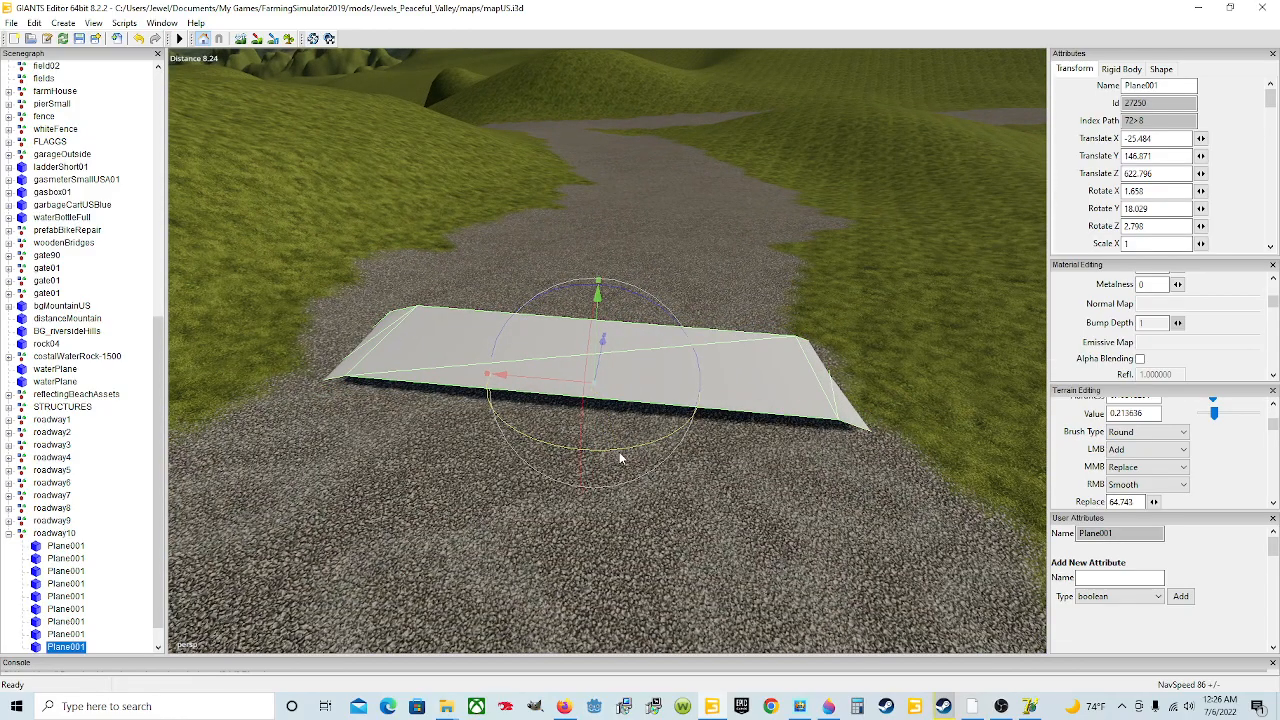
{"action": "left_click_drag", "start_coordinate": [567, 385], "coordinate": [645, 422]}
Duplicate the ninth marker and move the copy along the road to about X -22.81, Y 146.77, Z 630.31.
{"action": "scroll", "coordinate": [640, 405], "scroll_direction": "down", "scroll_amount": 7}
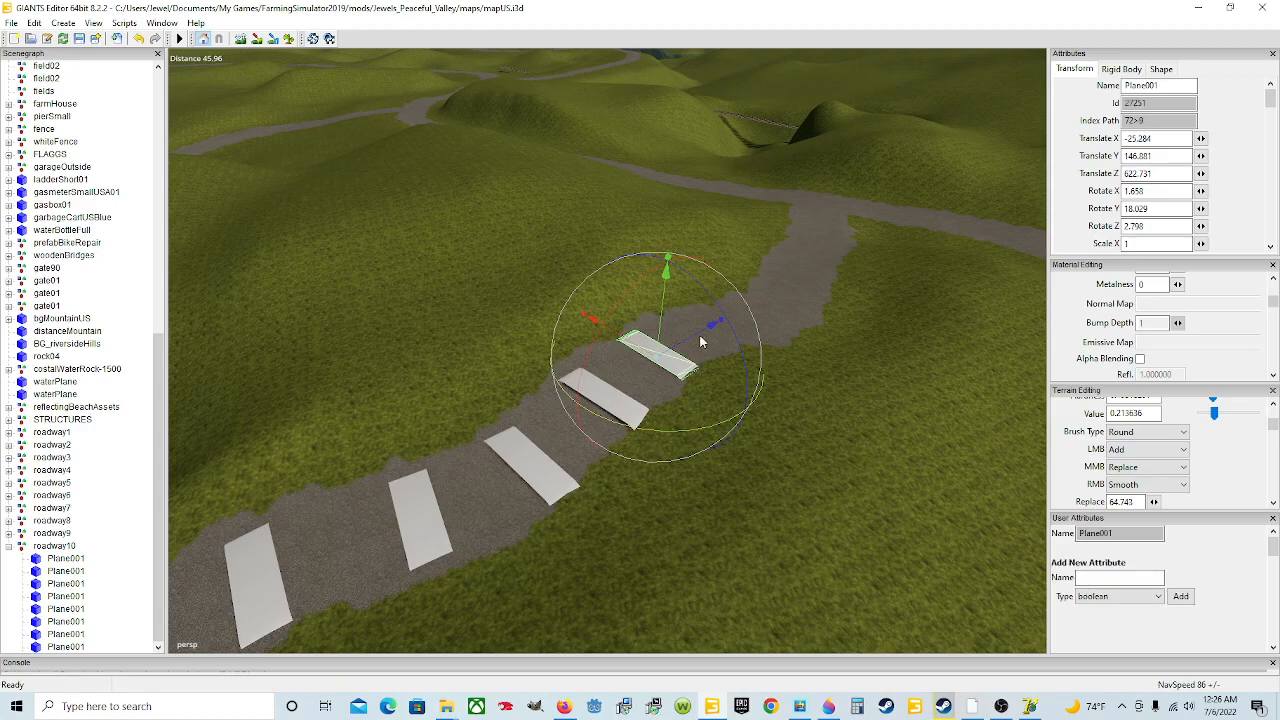
{"action": "key", "text": "ctrl+d"}
{"action": "left_click_drag", "start_coordinate": [698, 336], "coordinate": [796, 321]}
{"action": "mouse_move", "coordinate": [600, 402]}
{"action": "left_mouse_down", "text": "alt"}
{"action": "mouse_move", "coordinate": [674, 353]}
{"action": "mouse_move", "coordinate": [614, 415]}
{"action": "left_mouse_up", "text": "alt"}
{"action": "scroll", "coordinate": [674, 353], "scroll_direction": "up", "scroll_amount": 4}
{"action": "scroll", "coordinate": [674, 353], "scroll_direction": "up", "scroll_amount": 2}
{"action": "left_click_drag", "start_coordinate": [610, 411], "coordinate": [760, 350], "text": "alt"}
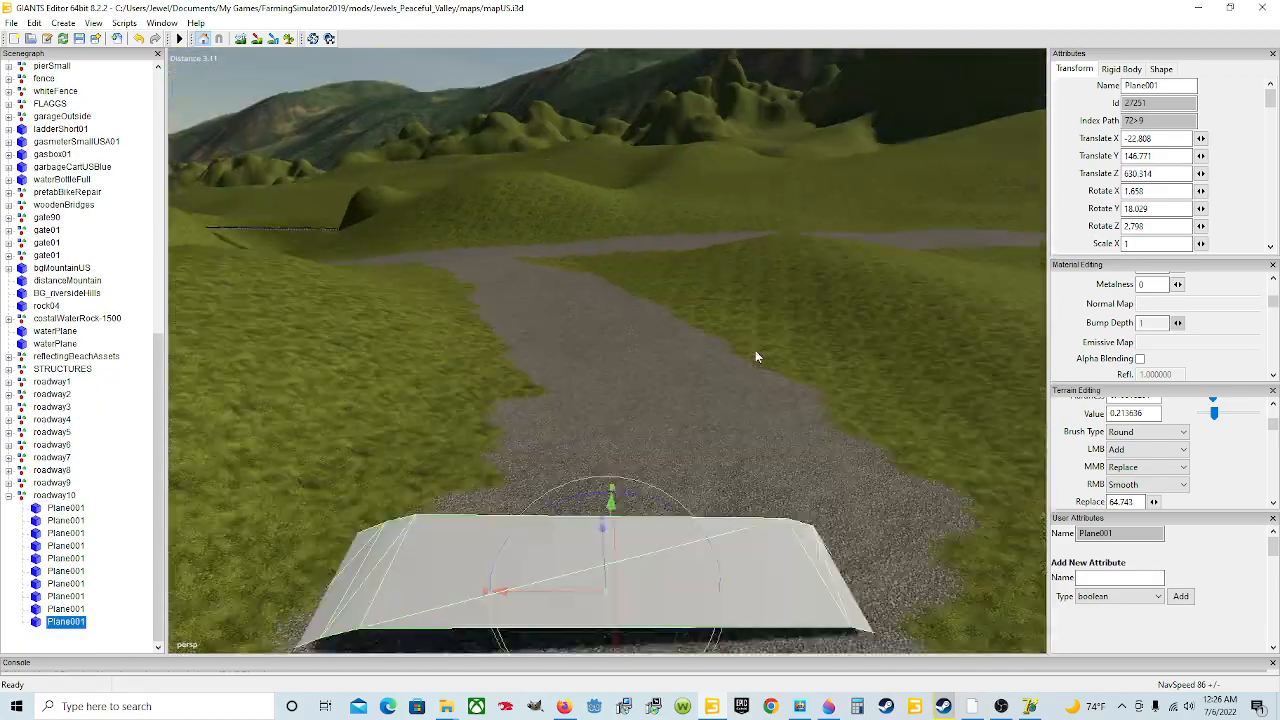
Level the tenth marker to about 0.7° around Z, lower it to about Y 146.58 and turn it to about 11.7° around Y.
{"action": "scroll", "coordinate": [760, 350], "scroll_direction": "down", "scroll_amount": 5}
{"action": "left_click_drag", "start_coordinate": [585, 322], "coordinate": [589, 352]}
{"action": "scroll", "coordinate": [602, 425], "scroll_direction": "up", "scroll_amount": 7}
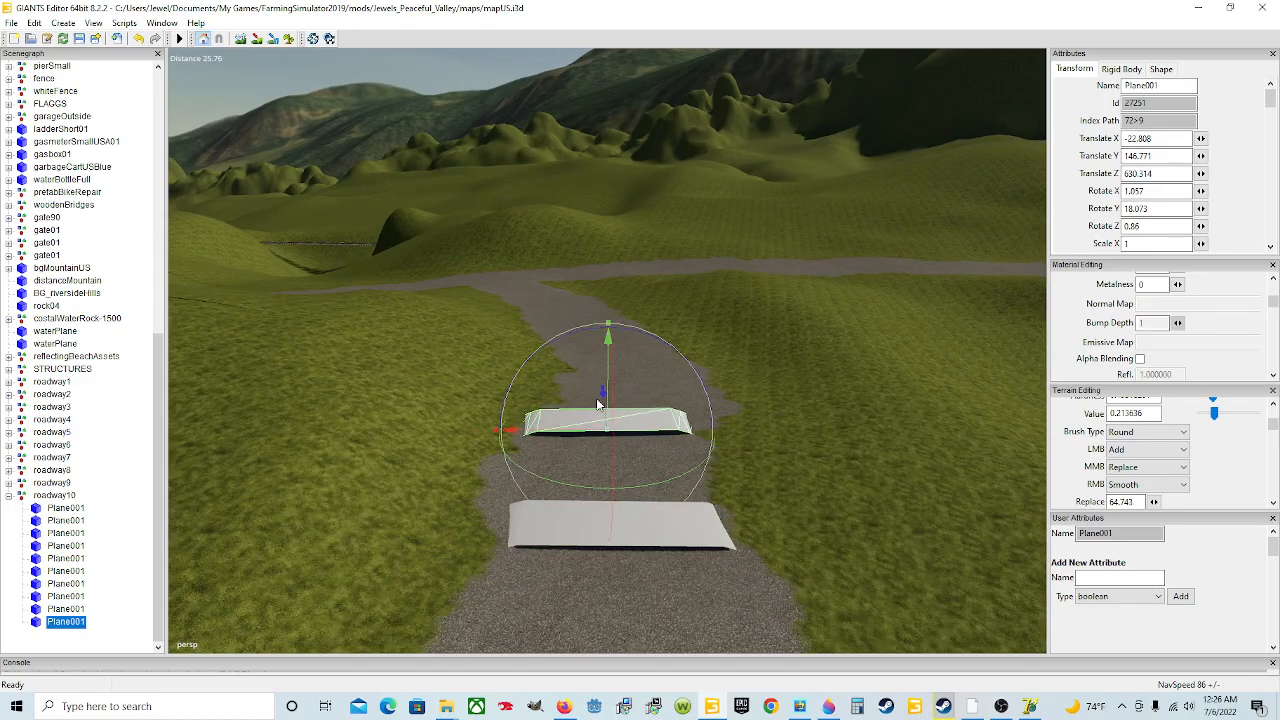
{"action": "scroll", "coordinate": [603, 441], "scroll_direction": "down", "scroll_amount": 6}
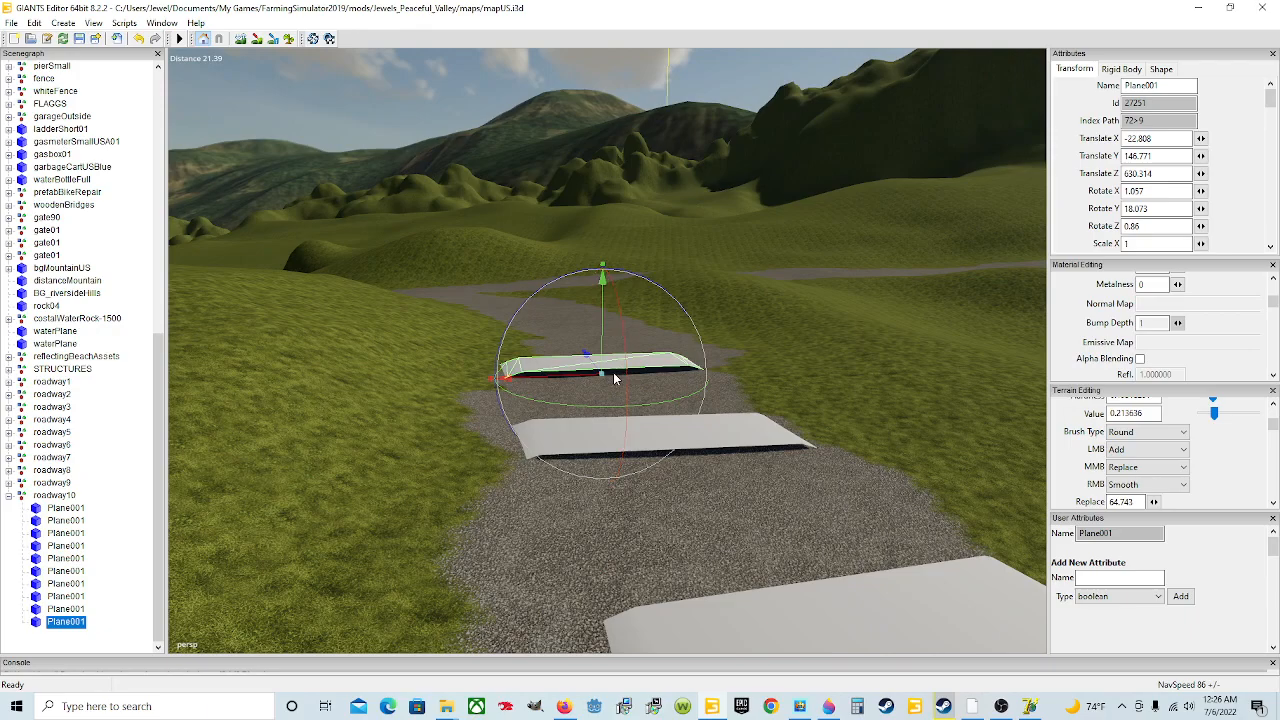
{"action": "left_click_drag", "start_coordinate": [602, 346], "coordinate": [607, 362]}
{"action": "left_click_drag", "start_coordinate": [588, 418], "coordinate": [565, 456]}
Tilt the tenth marker to about 4.3° around X to follow the road's slope.
{"action": "scroll", "coordinate": [563, 407], "scroll_direction": "down", "scroll_amount": 4}
{"action": "scroll", "coordinate": [556, 367], "scroll_direction": "up", "scroll_amount": 4}
{"action": "scroll", "coordinate": [562, 425], "scroll_direction": "down", "scroll_amount": 3}
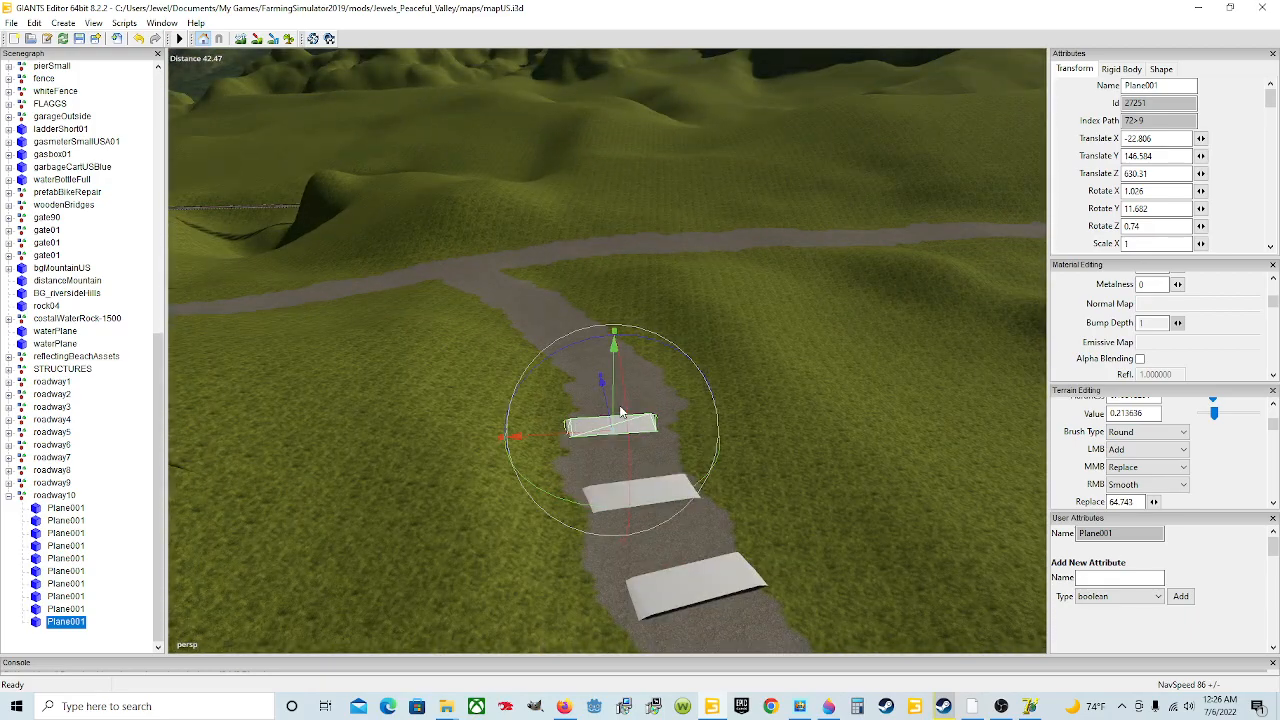
{"action": "left_click_drag", "start_coordinate": [626, 418], "coordinate": [630, 402]}
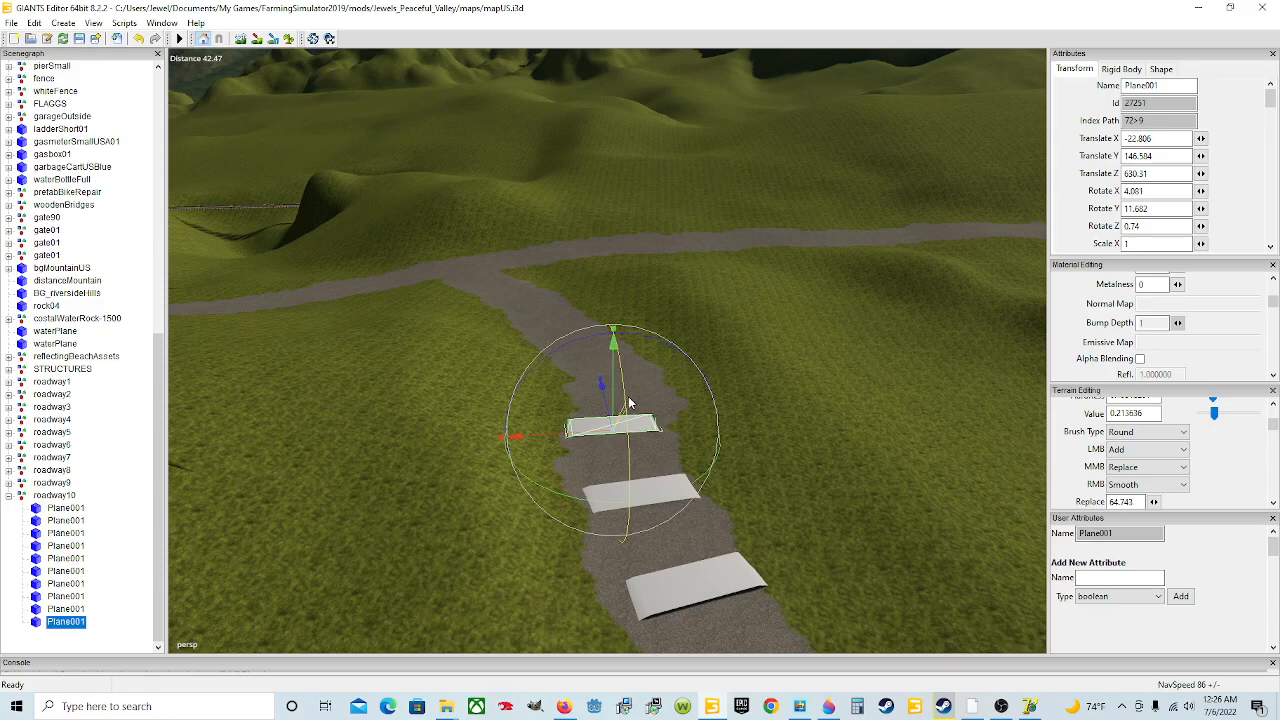
Duplicate the tenth marker and move the copy along the road to about X -20.88, Z 639.61.
{"action": "scroll", "coordinate": [628, 432], "scroll_direction": "up", "scroll_amount": 2}
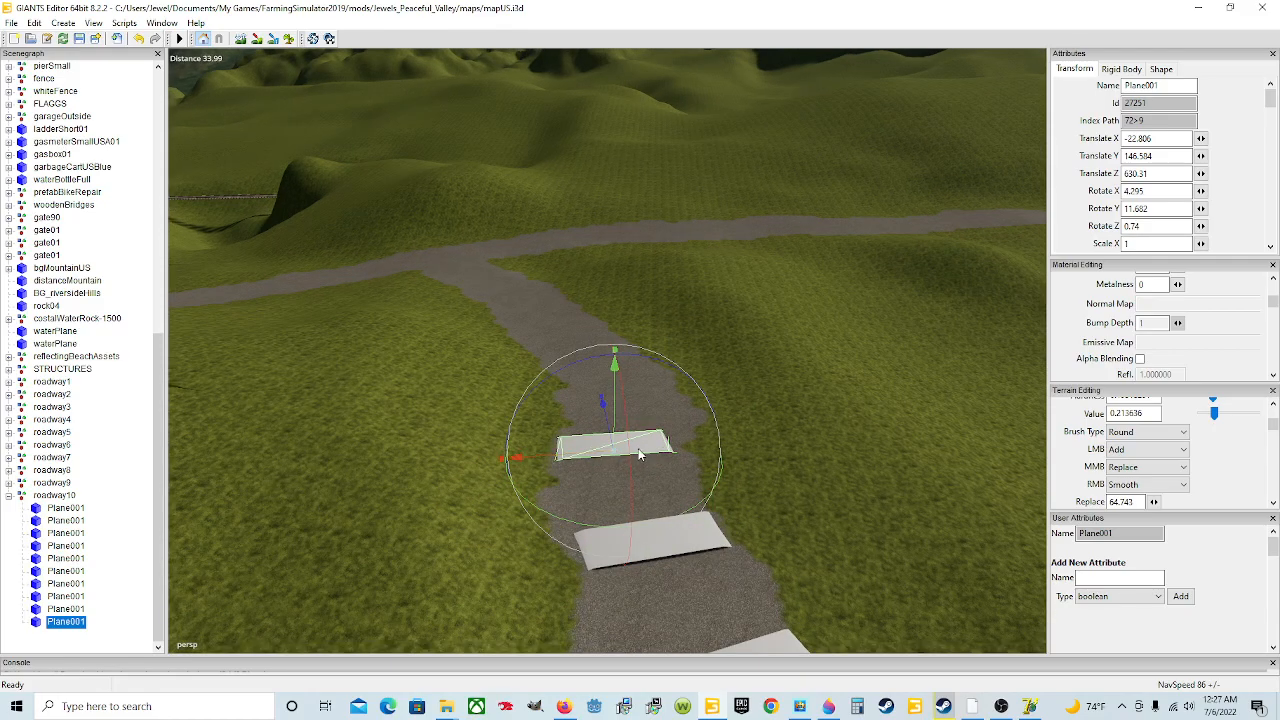
{"action": "key", "text": "ctrl+d"}
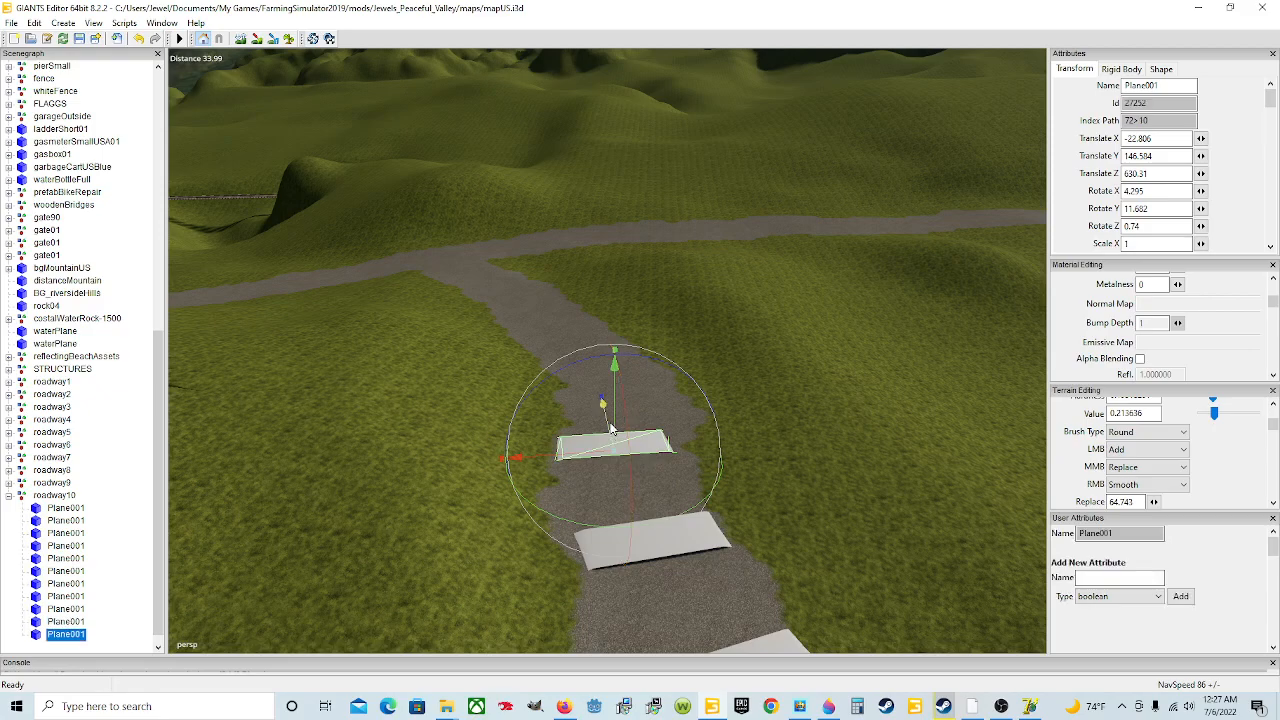
{"action": "left_click_drag", "start_coordinate": [610, 426], "coordinate": [597, 340]}
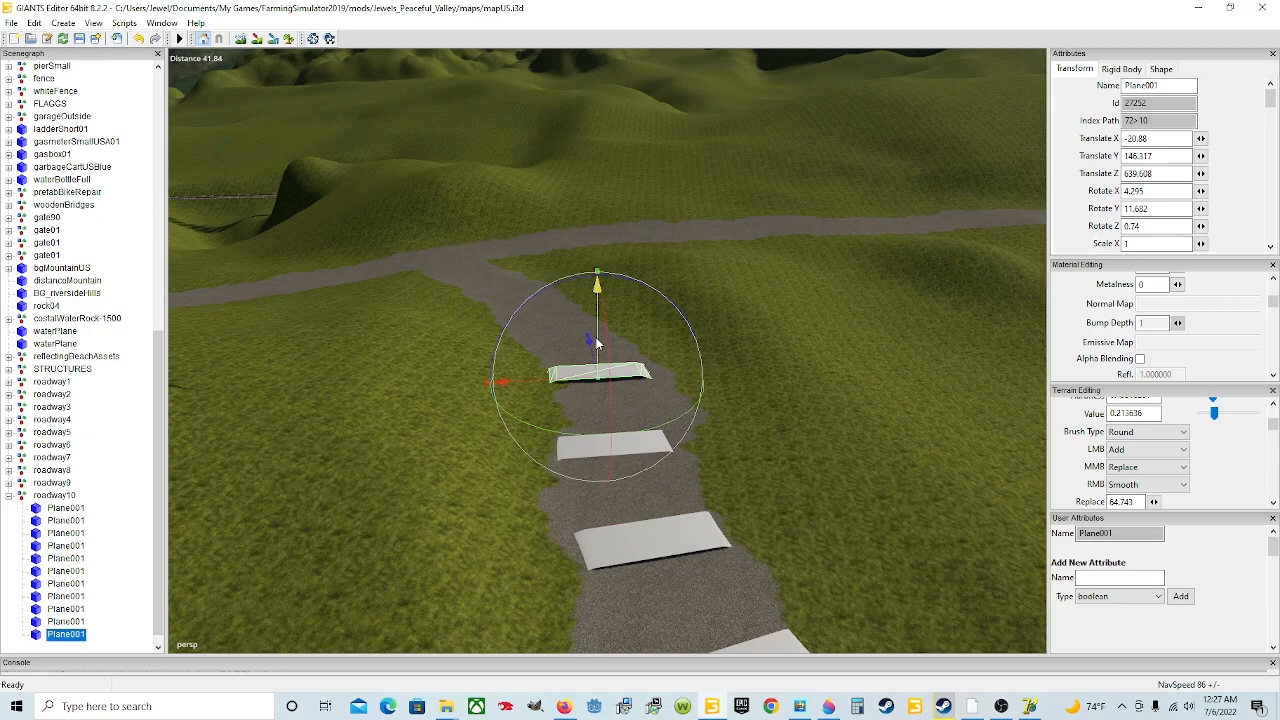
Lower the eleventh marker to about Y 146.14, turn it to about 16.7° around Y and tilt it to about 2.5° around X.
{"action": "scroll", "coordinate": [710, 430], "scroll_direction": "up", "scroll_amount": 3}
{"action": "left_click_drag", "start_coordinate": [710, 430], "coordinate": [675, 432], "text": "alt"}
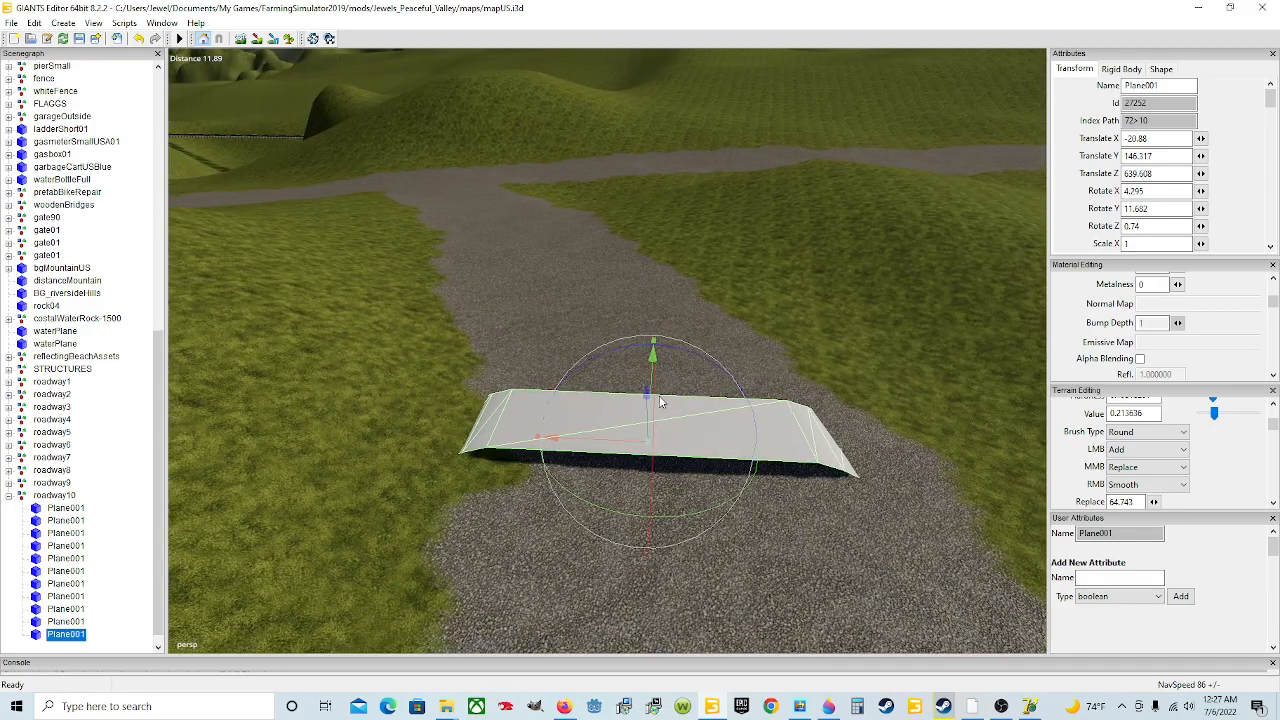
{"action": "left_click_drag", "start_coordinate": [650, 386], "coordinate": [651, 391]}
{"action": "left_click_drag", "start_coordinate": [692, 518], "coordinate": [703, 517]}
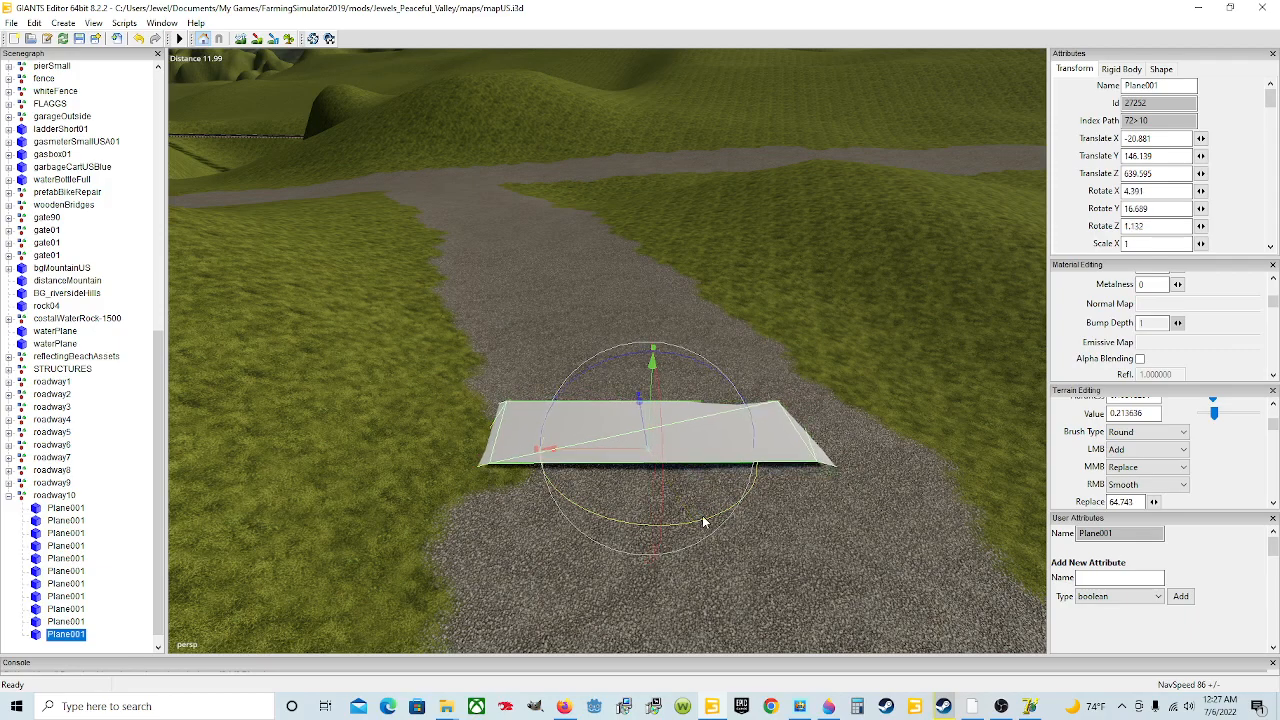
{"action": "left_click_drag", "start_coordinate": [664, 458], "coordinate": [665, 463]}
Duplicate the eleventh marker and move the copy along the road to about X -18.97, Z 646.01.
{"action": "scroll", "coordinate": [665, 463], "scroll_direction": "down", "scroll_amount": 3}
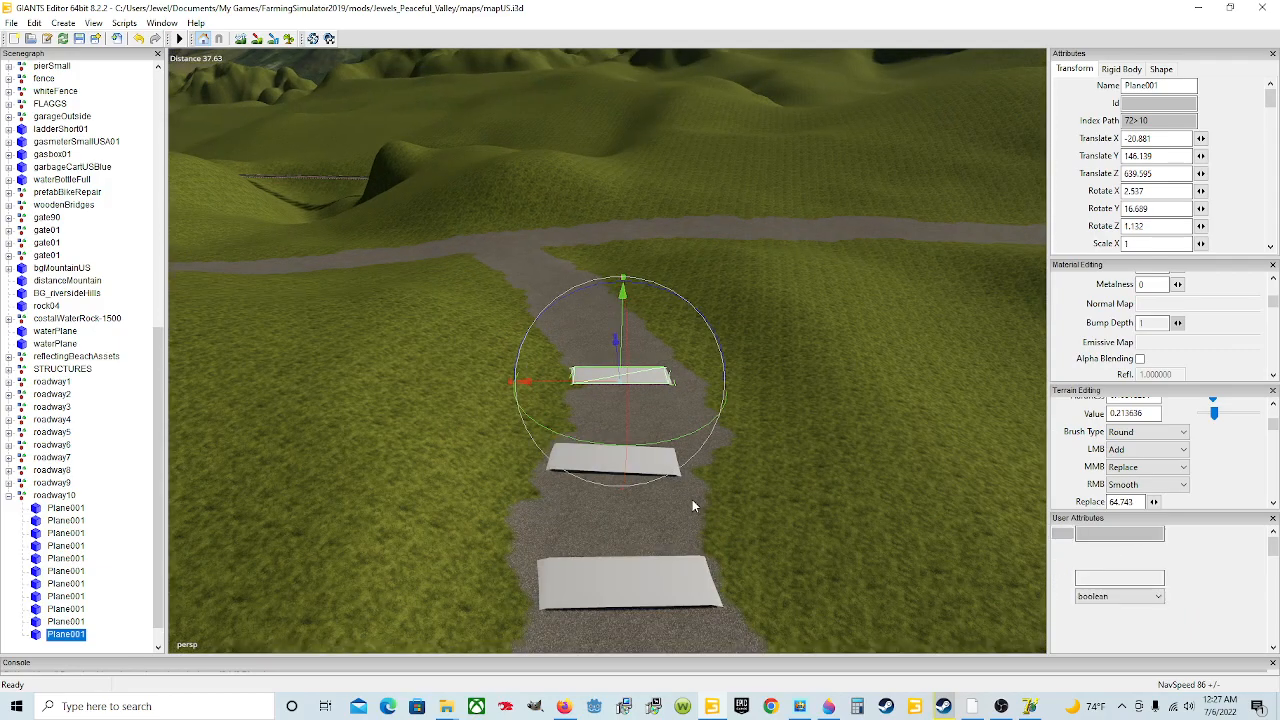
{"action": "key", "text": "ctrl+d"}
{"action": "left_click_drag", "start_coordinate": [615, 358], "coordinate": [618, 237]}
Shift the twelfth marker across the road to center it at about X -17.57, Z 645.59.
{"action": "scroll", "coordinate": [657, 347], "scroll_direction": "up", "scroll_amount": 3}
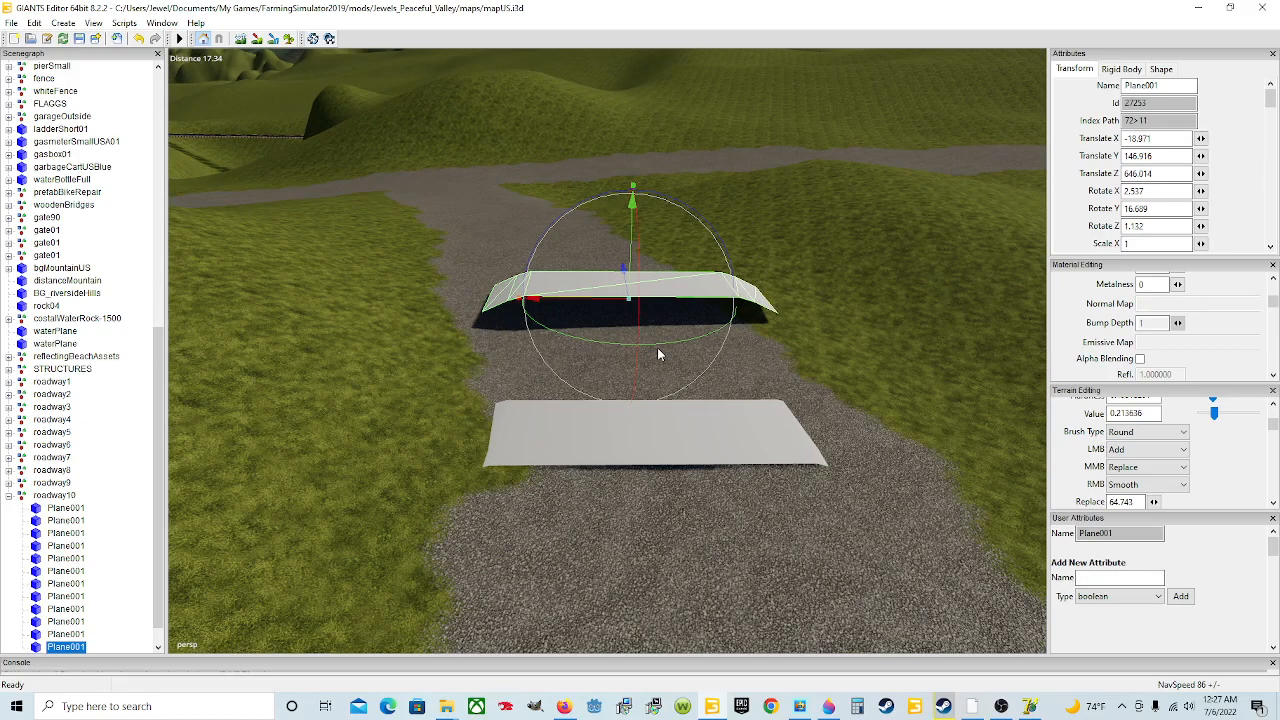
{"action": "scroll", "coordinate": [706, 402], "scroll_direction": "down", "scroll_amount": 4}
{"action": "left_click_drag", "start_coordinate": [706, 402], "coordinate": [446, 466], "text": "alt"}
{"action": "scroll", "coordinate": [718, 388], "scroll_direction": "up", "scroll_amount": 2}
{"action": "scroll", "coordinate": [718, 386], "scroll_direction": "up", "scroll_amount": 3}
{"action": "scroll", "coordinate": [510, 466], "scroll_direction": "down", "scroll_amount": 3}
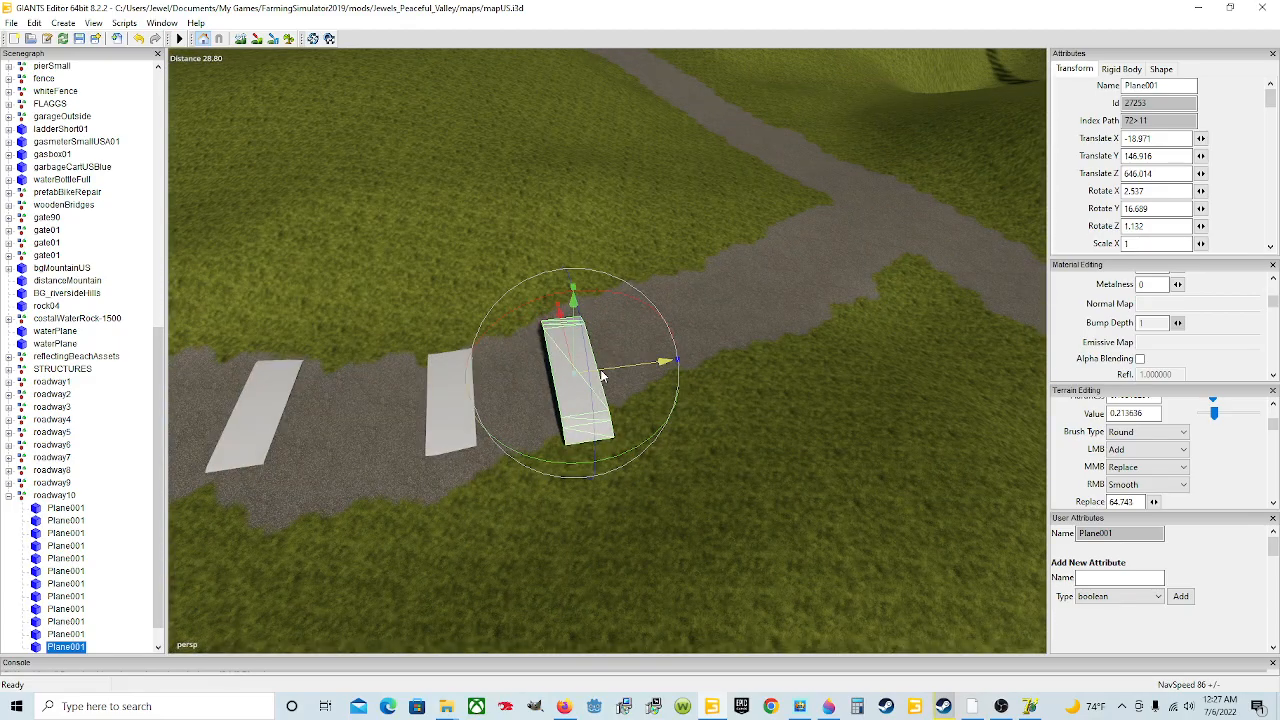
{"action": "left_click_drag", "start_coordinate": [563, 345], "coordinate": [565, 312]}
{"action": "left_click_drag", "start_coordinate": [586, 406], "coordinate": [538, 406], "text": "alt"}
{"action": "scroll", "coordinate": [508, 405], "scroll_direction": "up", "scroll_amount": 4}
{"action": "scroll", "coordinate": [667, 389], "scroll_direction": "down", "scroll_amount": 4}
{"action": "scroll", "coordinate": [538, 406], "scroll_direction": "up", "scroll_amount": 5}
{"action": "scroll", "coordinate": [620, 410], "scroll_direction": "down", "scroll_amount": 3}
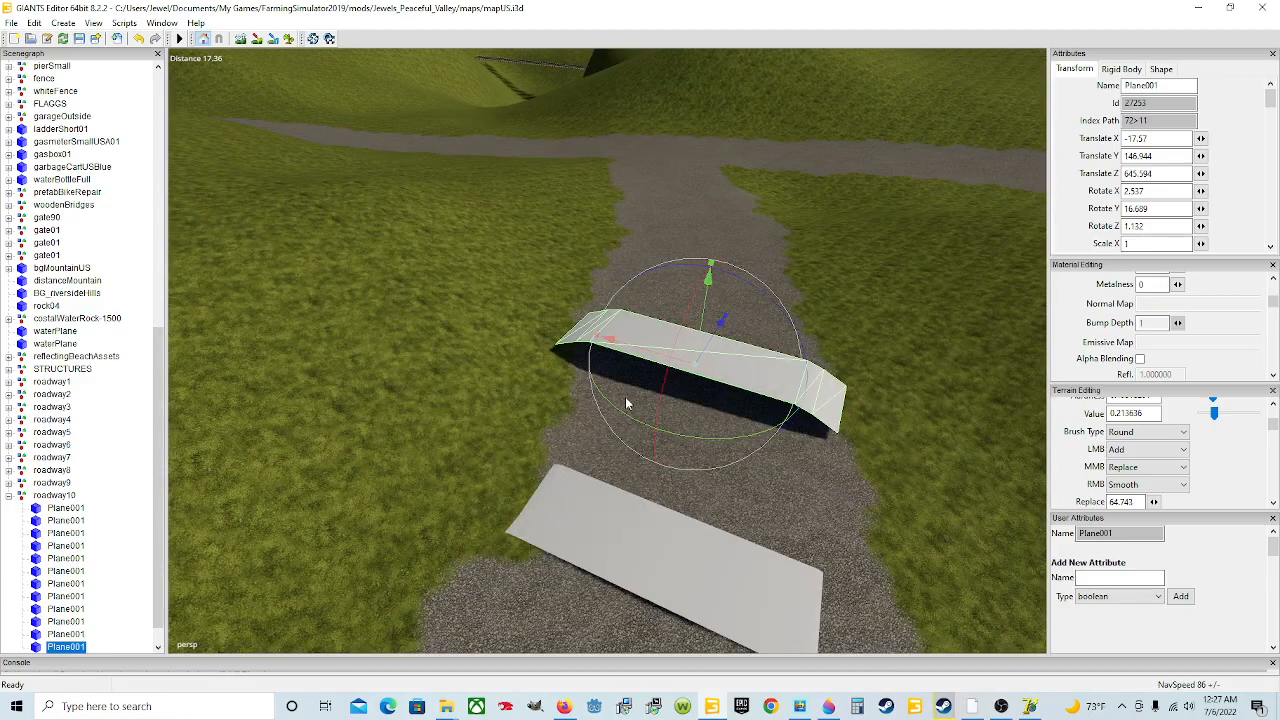
Lower the twelfth marker to about Y 146.27 and rotate it to about 0.1°, 27.7° and -0.5° around X, Y and Z.
{"action": "left_click_drag", "start_coordinate": [675, 352], "coordinate": [703, 362]}
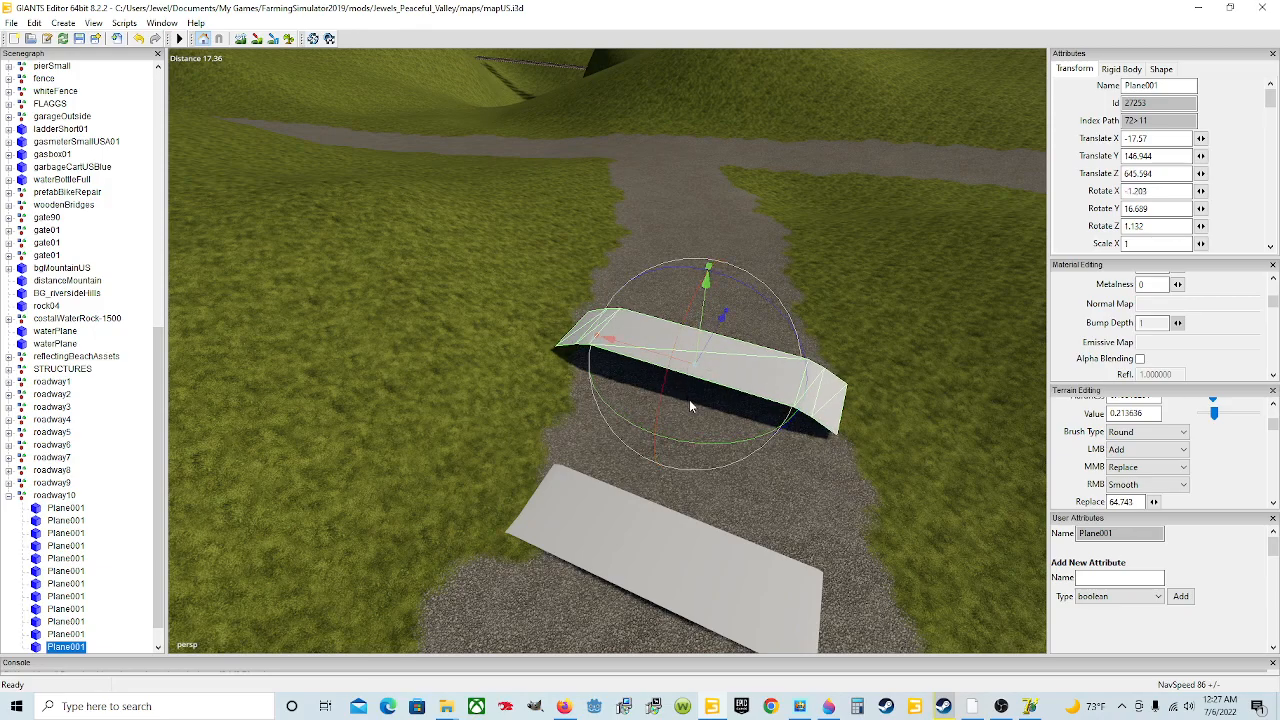
{"action": "left_click_drag", "start_coordinate": [712, 442], "coordinate": [738, 441]}
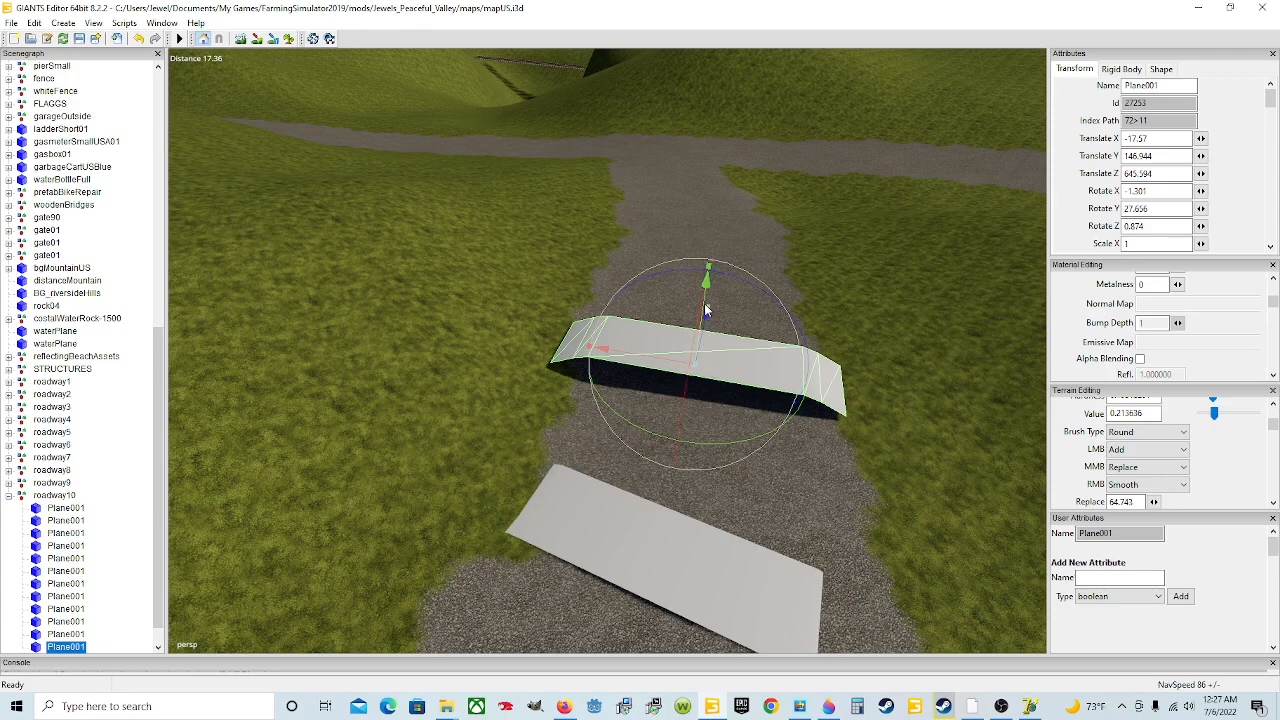
{"action": "mouse_move", "coordinate": [707, 296]}
{"action": "left_mouse_down"}
{"action": "mouse_move", "coordinate": [705, 322]}
{"action": "mouse_move", "coordinate": [704, 310]}
{"action": "left_mouse_up"}
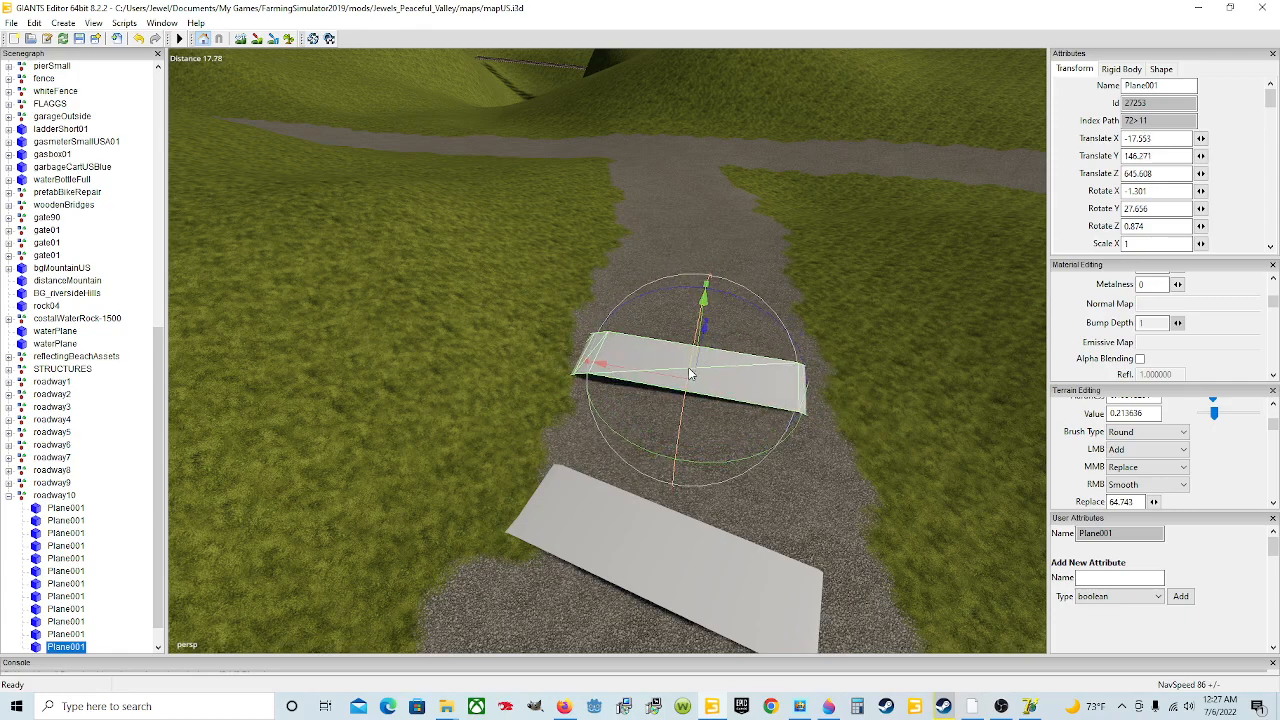
{"action": "mouse_move", "coordinate": [690, 373]}
{"action": "left_mouse_down"}
{"action": "mouse_move", "coordinate": [688, 287]}
{"action": "mouse_move", "coordinate": [710, 366]}
{"action": "left_mouse_up"}
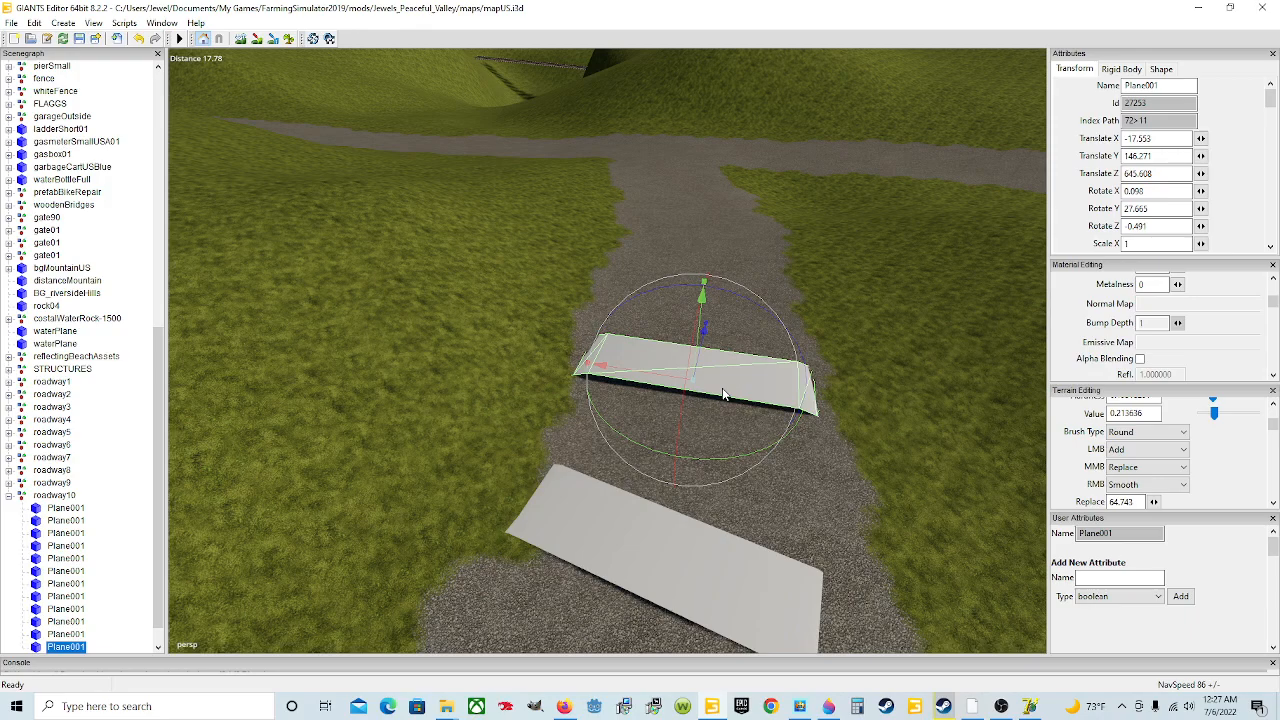
Duplicate the twelfth marker and move the copy toward the junction to about X -14.45, Z 651.53.
{"action": "key", "text": "ctrl+d"}
{"action": "right_click_drag", "start_coordinate": [695, 480], "coordinate": [764, 461]}
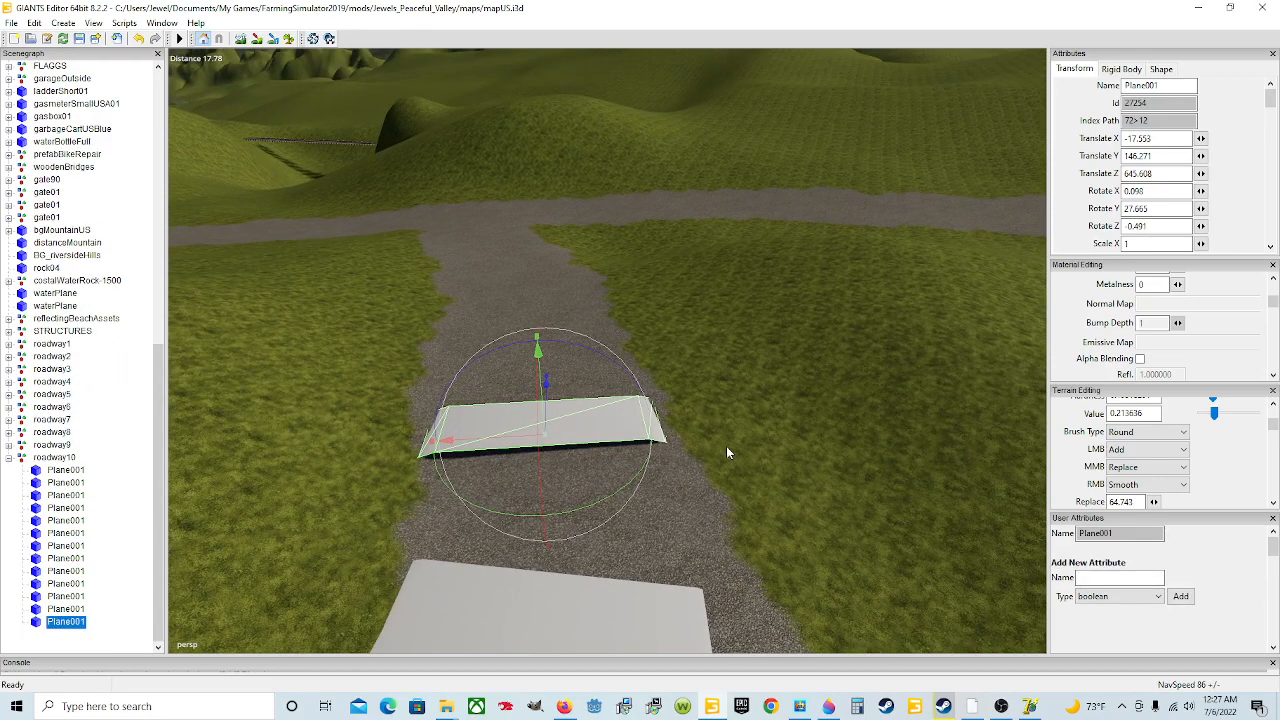
{"action": "left_click_drag", "start_coordinate": [549, 402], "coordinate": [599, 220]}
Center the thirteenth marker on the road at about X -12.44, Z 653.20 and turn it to about 31.8° around Y.
{"action": "left_click_drag", "start_coordinate": [697, 436], "coordinate": [691, 393], "text": "alt"}
{"action": "scroll", "coordinate": [691, 393], "scroll_direction": "up", "scroll_amount": 3}
{"action": "left_click_drag", "start_coordinate": [617, 418], "coordinate": [423, 457], "text": "alt"}
{"action": "scroll", "coordinate": [423, 457], "scroll_direction": "down", "scroll_amount": 5}
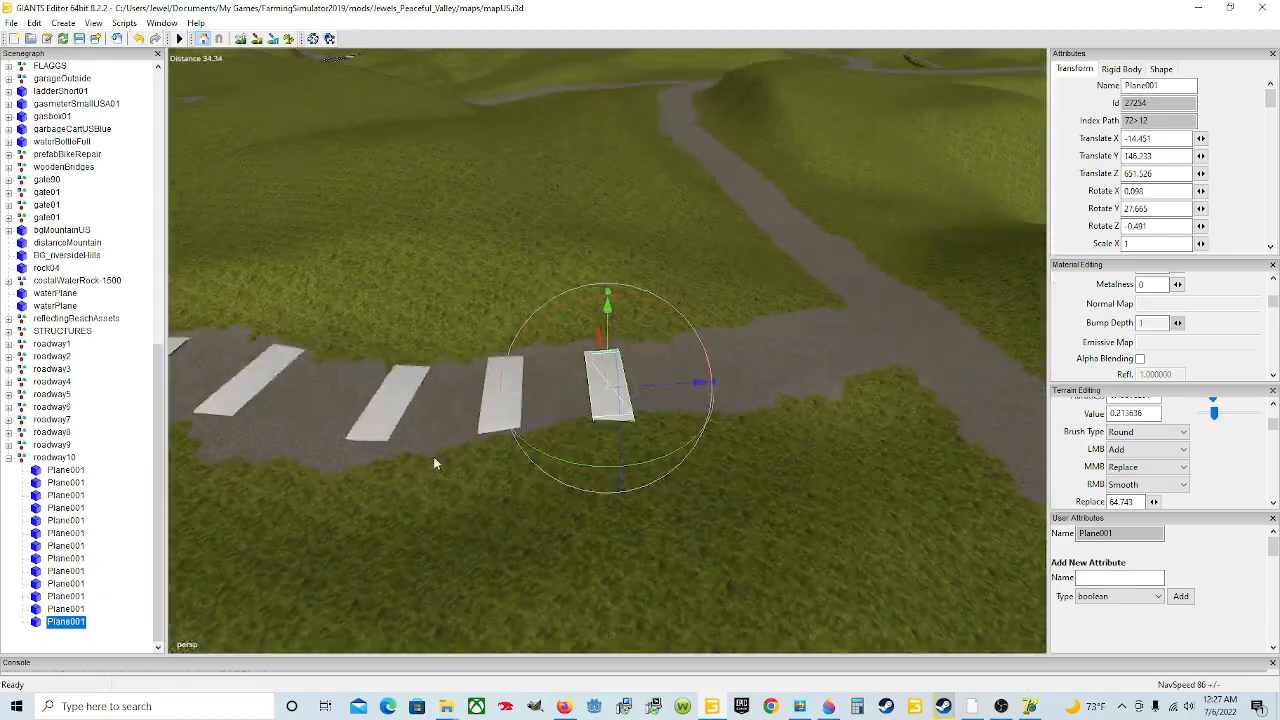
{"action": "left_click_drag", "start_coordinate": [634, 386], "coordinate": [669, 365]}
{"action": "scroll", "coordinate": [651, 400], "scroll_direction": "up", "scroll_amount": 5}
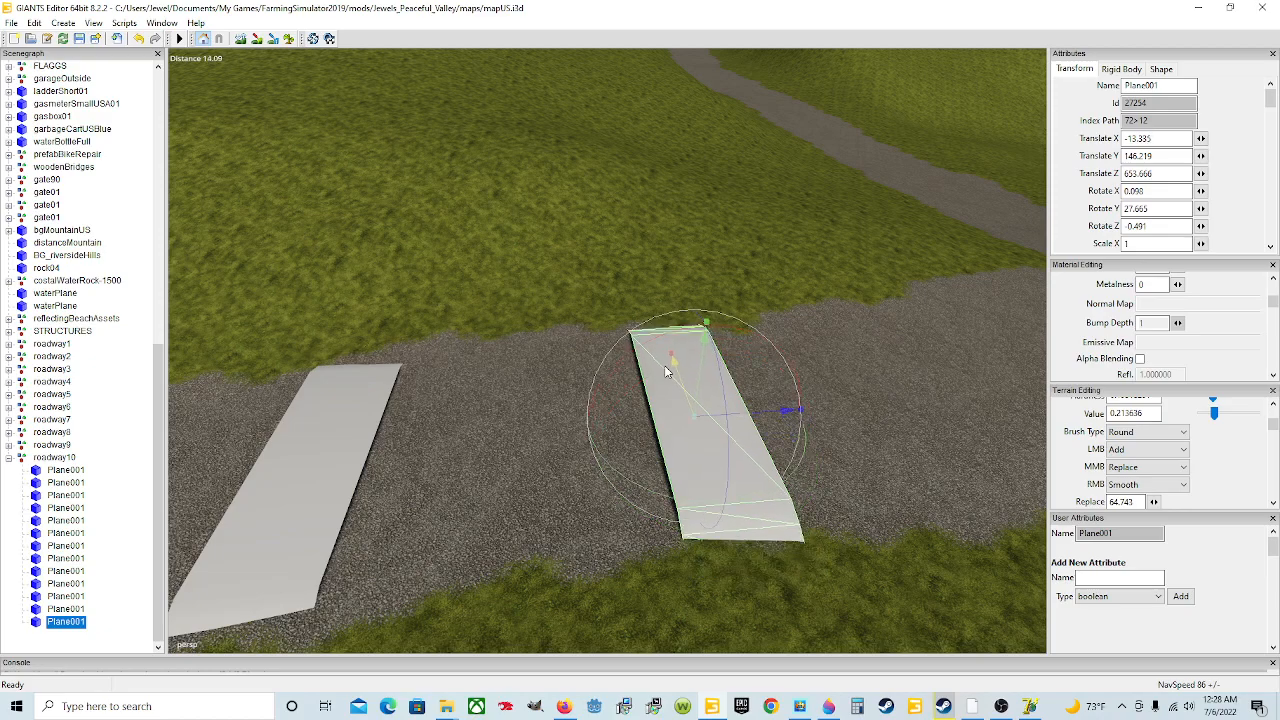
{"action": "left_click_drag", "start_coordinate": [723, 460], "coordinate": [571, 456], "text": "alt"}
{"action": "scroll", "coordinate": [571, 456], "scroll_direction": "down", "scroll_amount": 5}
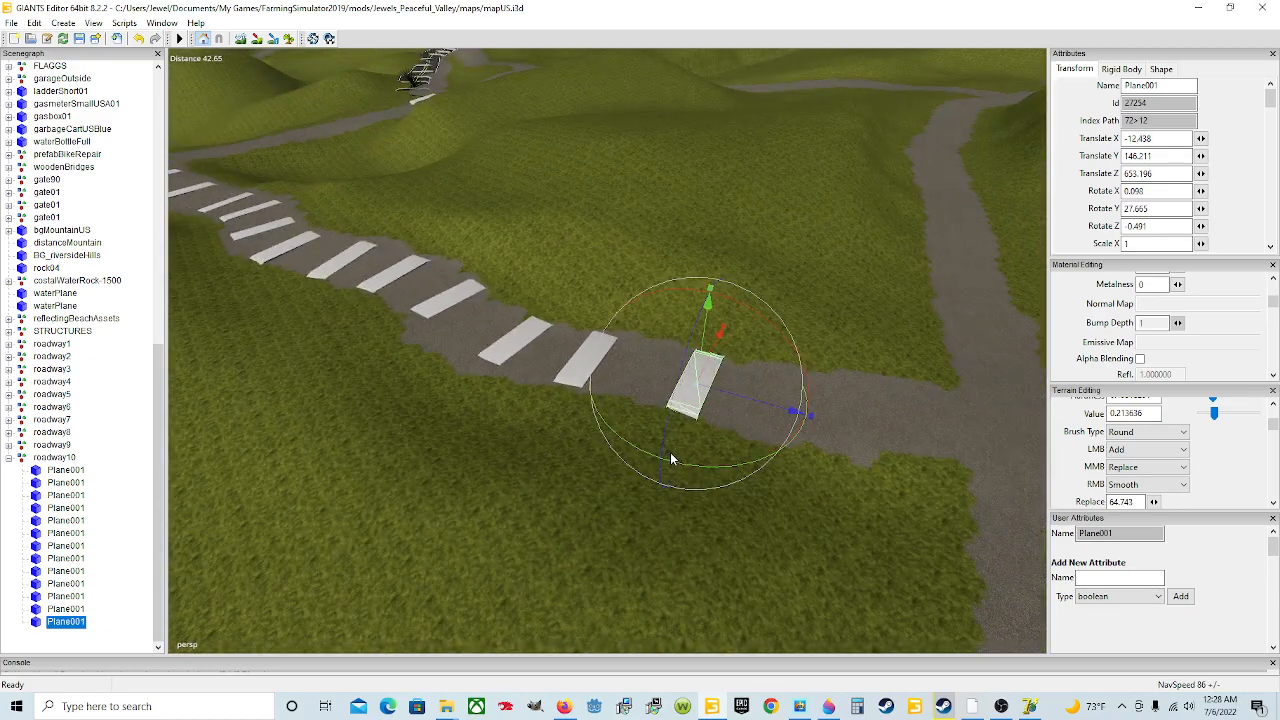
{"action": "left_click_drag", "start_coordinate": [677, 468], "coordinate": [681, 464]}
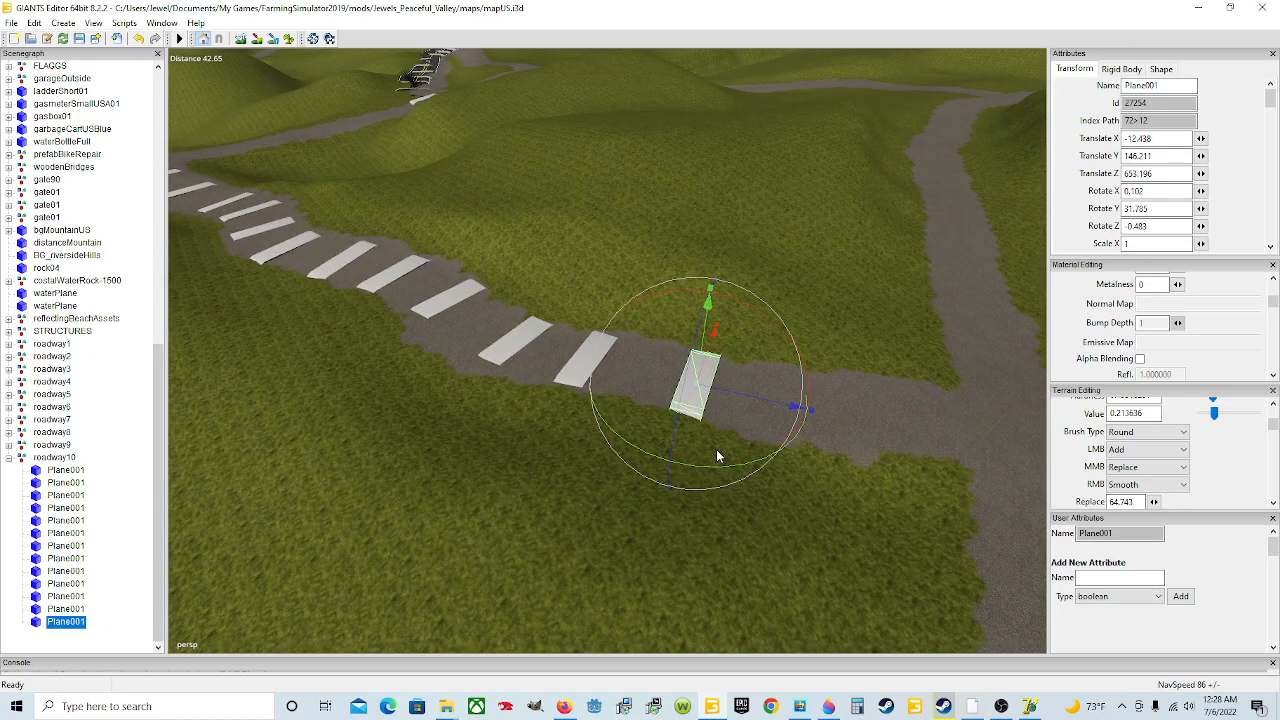
Duplicate the thirteenth marker and move the copy to the junction at about X -1.66, Z 665.21.
{"action": "key", "text": "ctrl+d"}
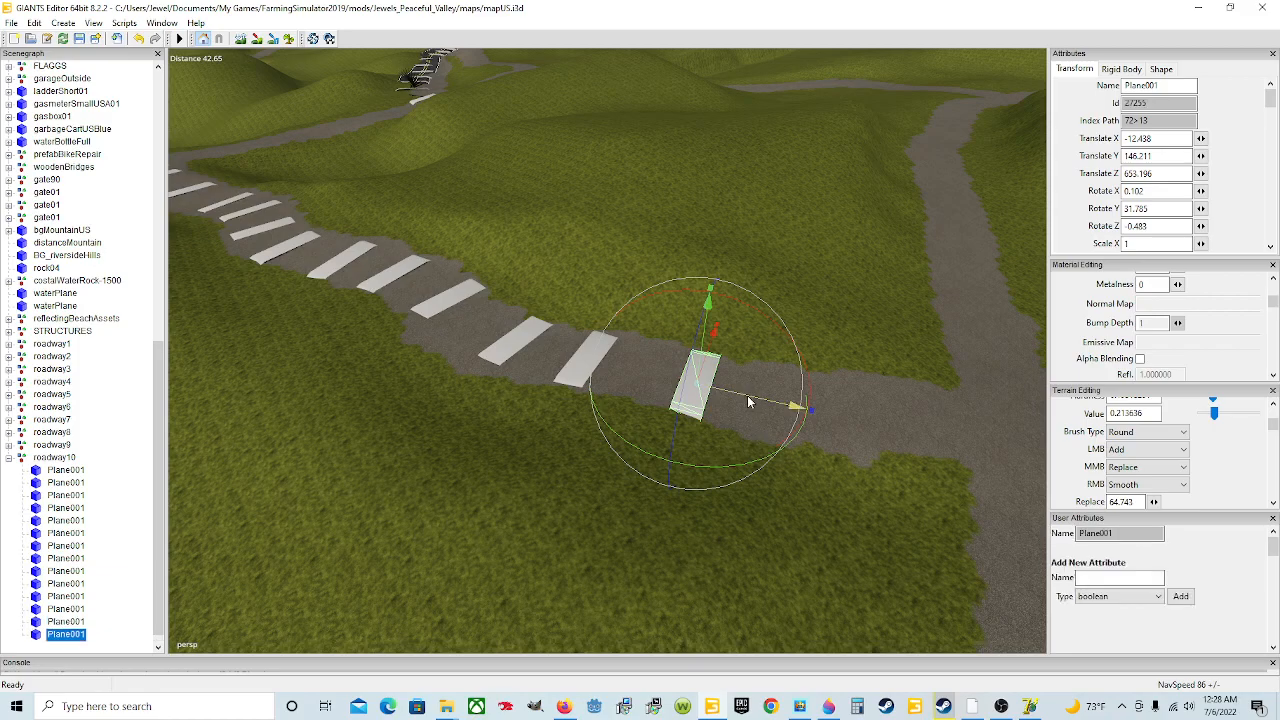
{"action": "left_click_drag", "start_coordinate": [746, 396], "coordinate": [903, 367]}
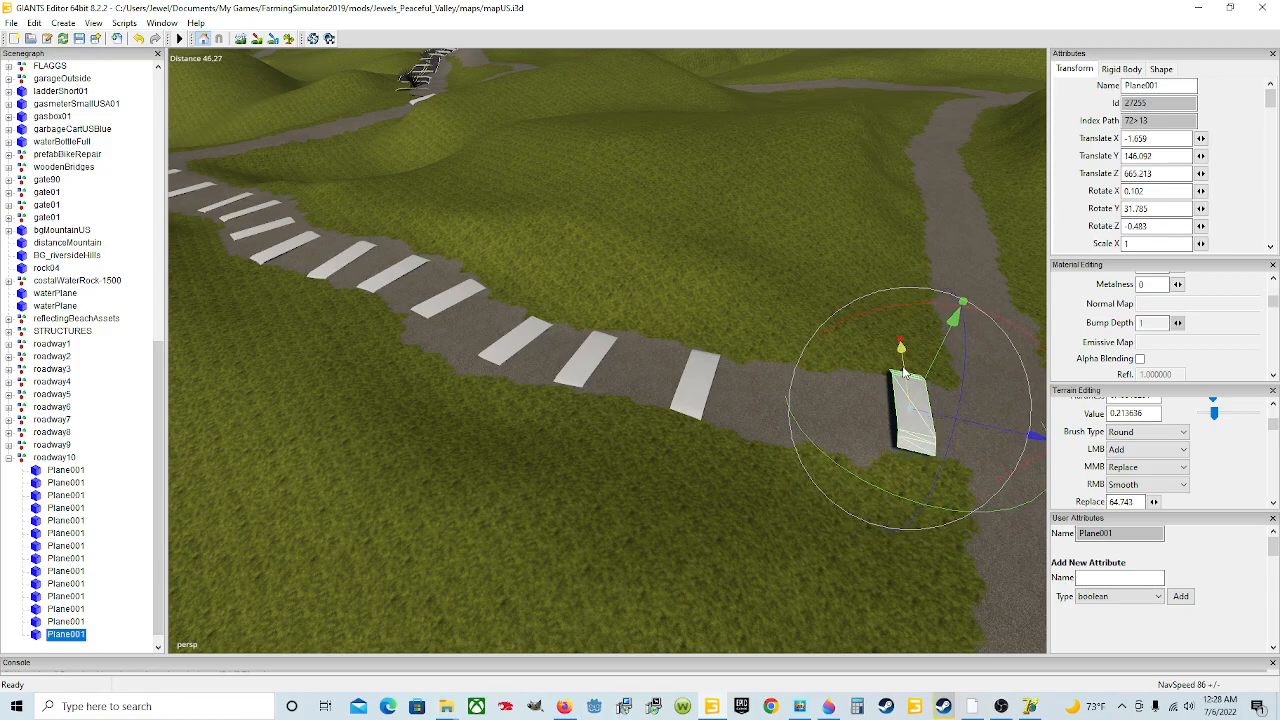
{"action": "left_click_drag", "start_coordinate": [717, 456], "coordinate": [925, 428], "text": "alt"}
{"action": "scroll", "coordinate": [738, 422], "scroll_direction": "up", "scroll_amount": 2}
{"action": "left_click_drag", "start_coordinate": [738, 422], "coordinate": [708, 383], "text": "alt"}
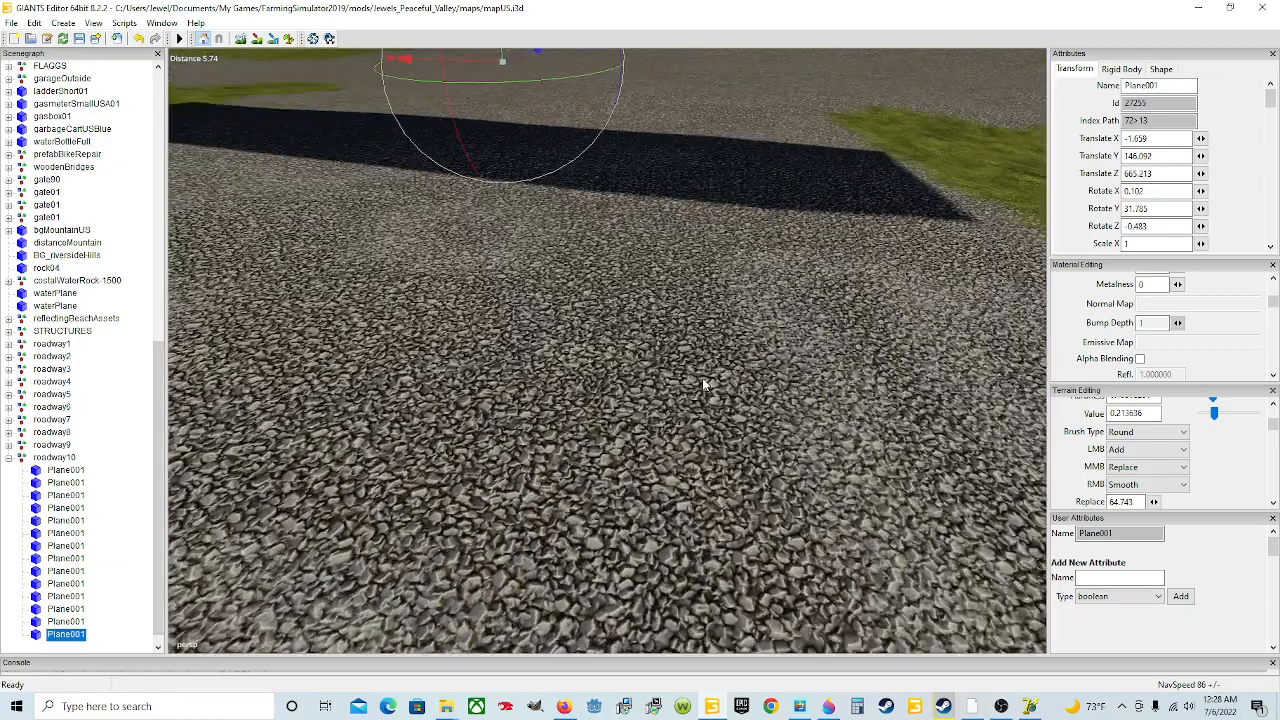
Shift the fourteenth marker closer to the main road, to about X -0.27, Z 667.46.
{"action": "scroll", "coordinate": [626, 370], "scroll_direction": "down", "scroll_amount": 2}
{"action": "left_click_drag", "start_coordinate": [610, 276], "coordinate": [346, 446]}
{"action": "scroll", "coordinate": [647, 357], "scroll_direction": "up", "scroll_amount": 3}
{"action": "scroll", "coordinate": [346, 446], "scroll_direction": "down", "scroll_amount": 3}
{"action": "left_click_drag", "start_coordinate": [580, 420], "coordinate": [322, 457]}
{"action": "scroll", "coordinate": [578, 417], "scroll_direction": "up", "scroll_amount": 5}
{"action": "scroll", "coordinate": [551, 430], "scroll_direction": "down", "scroll_amount": 5}
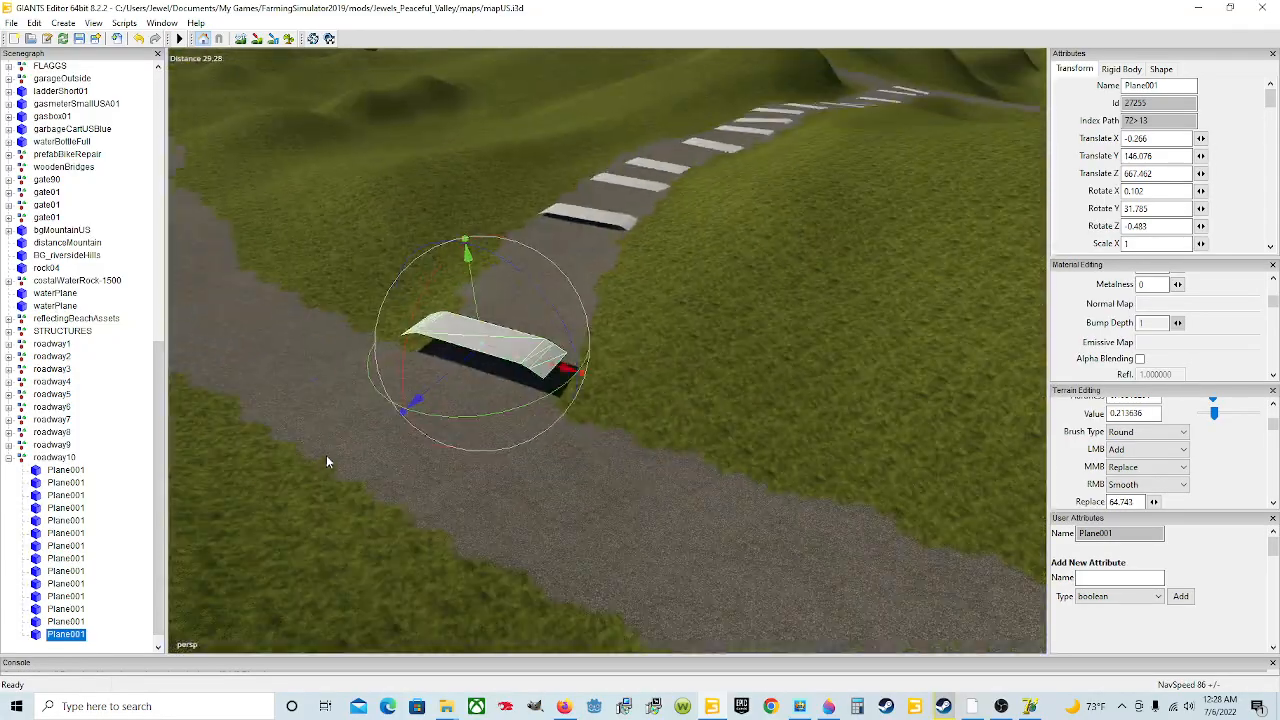
Align the fourteenth marker with the main road's edge at about X 0.42, Z 668.67, turned to about 26.0° around Y.
{"action": "middle_click_drag", "start_coordinate": [322, 457], "coordinate": [476, 437], "text": "alt"}
{"action": "scroll", "coordinate": [460, 418], "scroll_direction": "up", "scroll_amount": 4}
{"action": "left_click_drag", "start_coordinate": [464, 418], "coordinate": [551, 453], "text": "alt"}
{"action": "scroll", "coordinate": [549, 419], "scroll_direction": "down", "scroll_amount": 4}
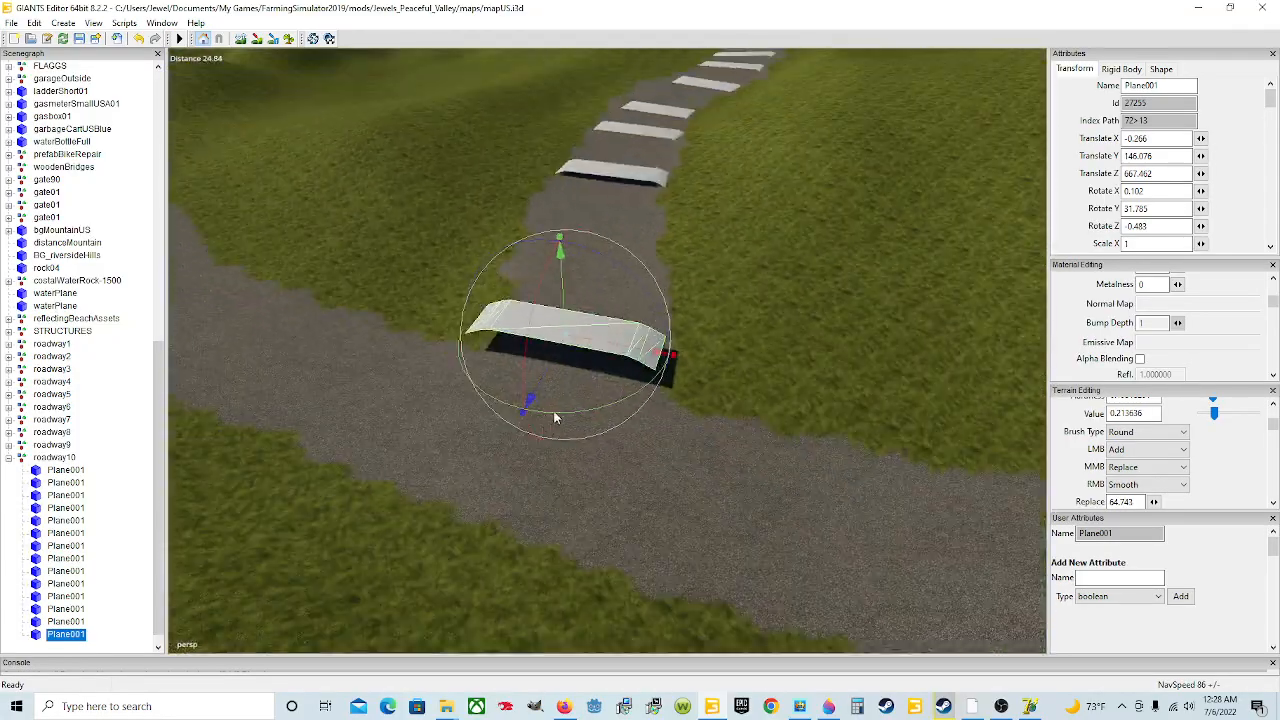
{"action": "scroll", "coordinate": [651, 419], "scroll_direction": "up", "scroll_amount": 4}
{"action": "left_click_drag", "start_coordinate": [651, 419], "coordinate": [350, 415], "text": "alt"}
{"action": "scroll", "coordinate": [562, 401], "scroll_direction": "down", "scroll_amount": 4}
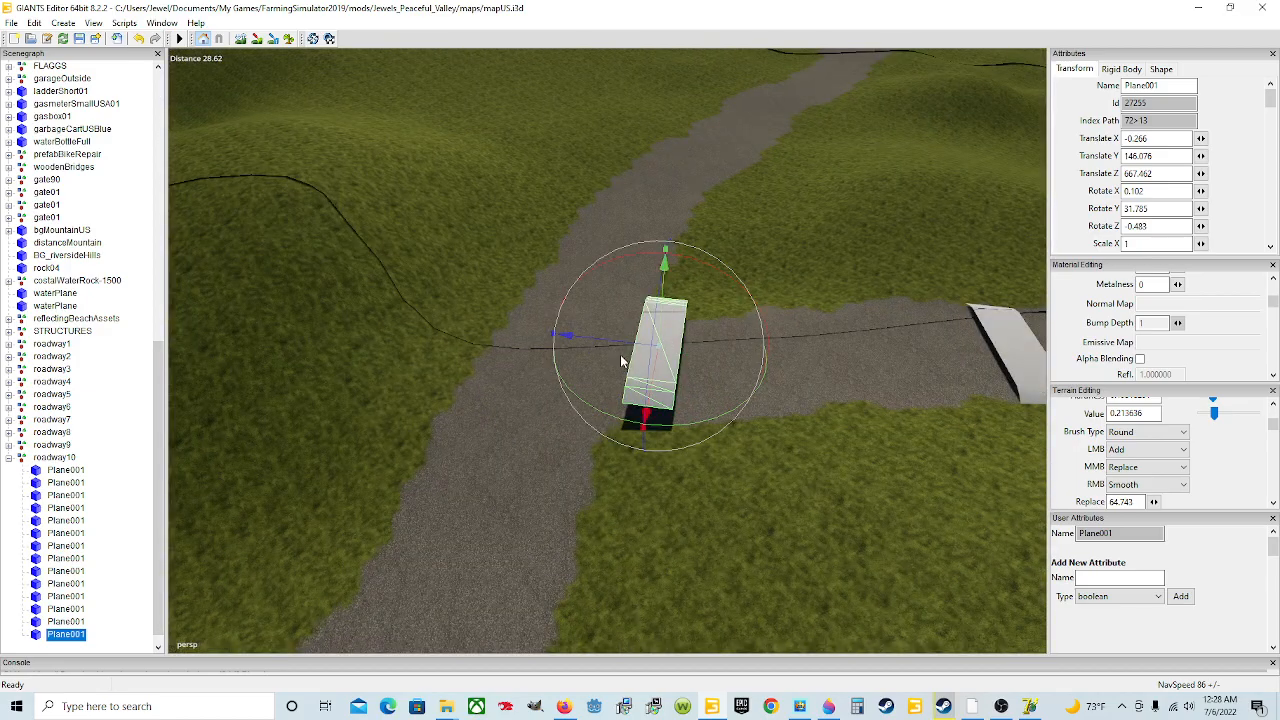
{"action": "left_click_drag", "start_coordinate": [620, 362], "coordinate": [606, 366]}
{"action": "left_click_drag", "start_coordinate": [680, 426], "coordinate": [652, 451]}
{"action": "scroll", "coordinate": [587, 428], "scroll_direction": "up", "scroll_amount": 3}
{"action": "scroll", "coordinate": [652, 451], "scroll_direction": "down", "scroll_amount": 2}
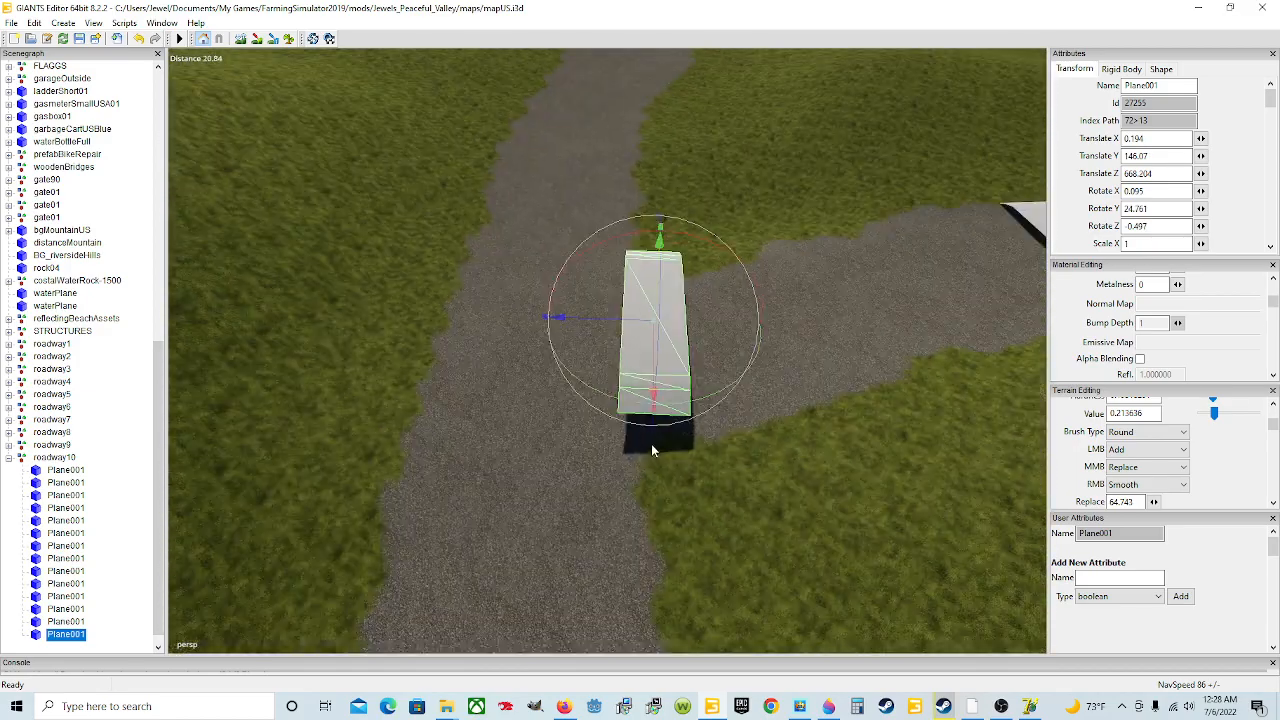
{"action": "left_click_drag", "start_coordinate": [677, 410], "coordinate": [683, 411]}
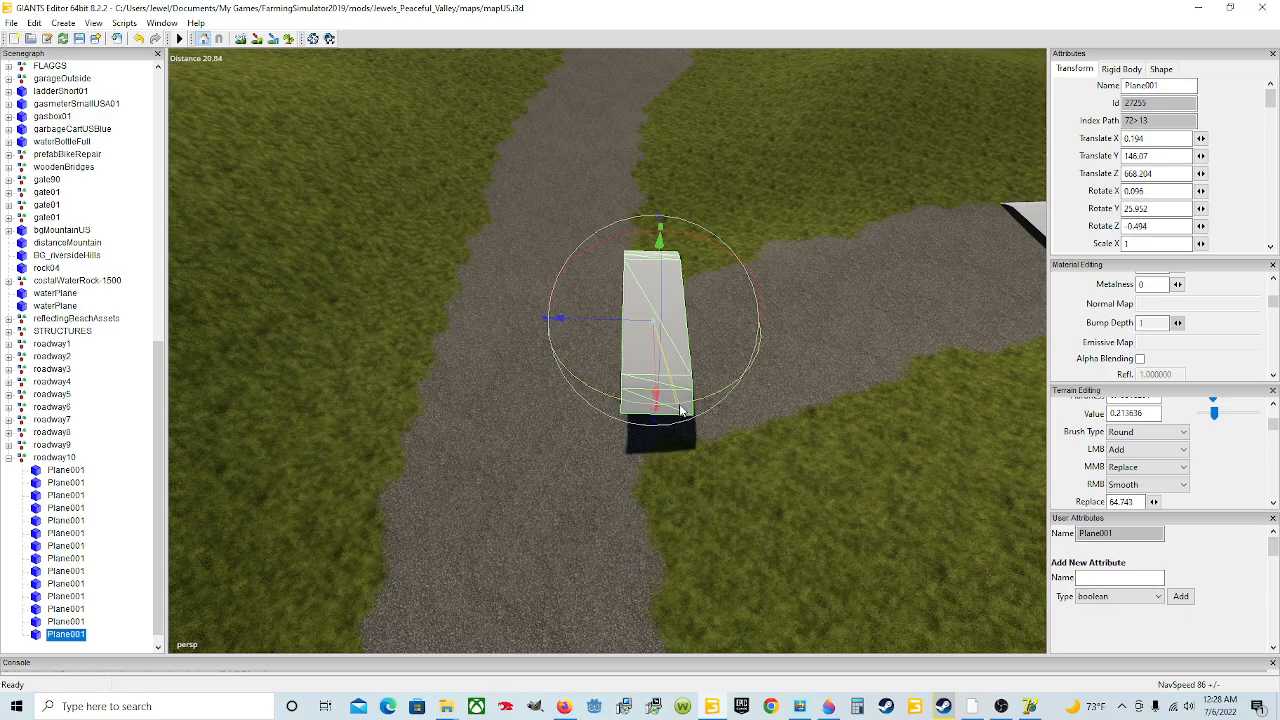
{"action": "left_click_drag", "start_coordinate": [620, 320], "coordinate": [545, 356]}
{"action": "scroll", "coordinate": [829, 340], "scroll_direction": "up", "scroll_amount": 5}
{"action": "scroll", "coordinate": [545, 356], "scroll_direction": "down", "scroll_amount": 5}
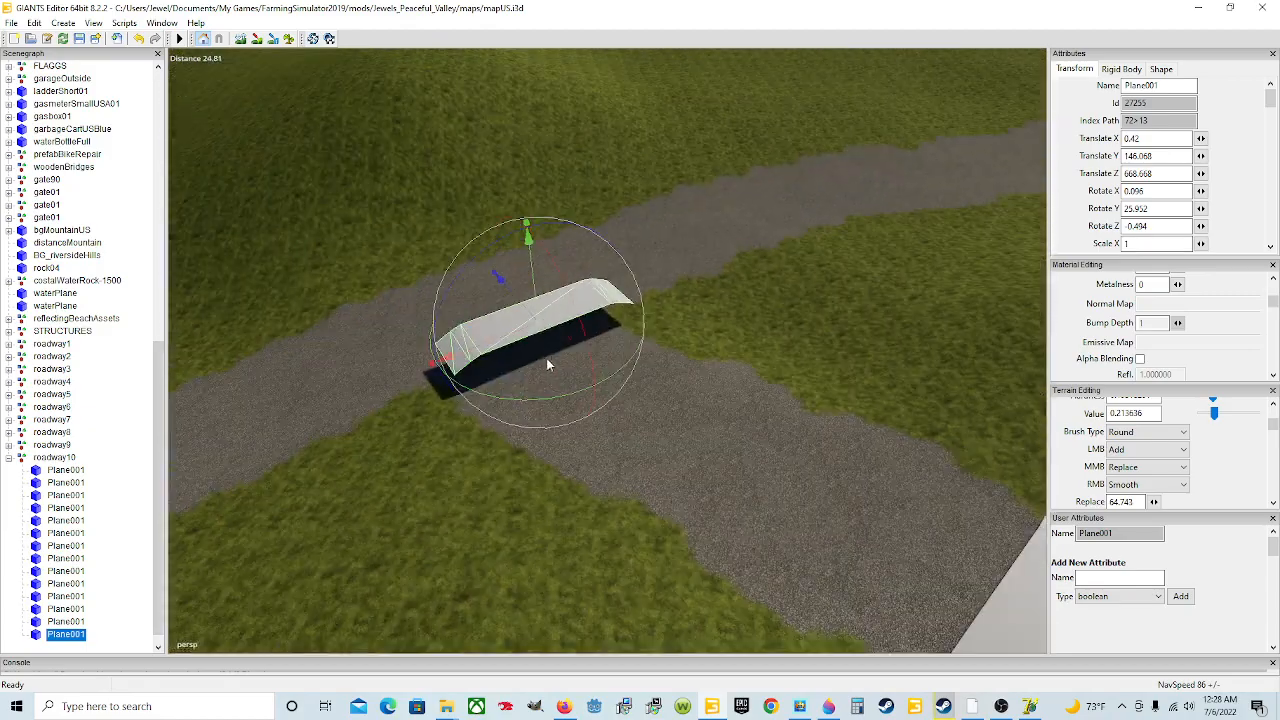
Lower the fourteenth marker onto the road at about Y 144.76 and tilt it to about -1.0° around X.
{"action": "left_click_drag", "start_coordinate": [534, 289], "coordinate": [883, 323]}
{"action": "scroll", "coordinate": [498, 380], "scroll_direction": "up", "scroll_amount": 3}
{"action": "scroll", "coordinate": [498, 382], "scroll_direction": "up", "scroll_amount": 2}
{"action": "scroll", "coordinate": [883, 323], "scroll_direction": "up", "scroll_amount": 3}
{"action": "left_click_drag", "start_coordinate": [751, 336], "coordinate": [686, 300], "text": "alt"}
{"action": "left_click_drag", "start_coordinate": [601, 257], "coordinate": [555, 242]}
{"action": "left_click_drag", "start_coordinate": [667, 318], "coordinate": [662, 444], "text": "alt"}
{"action": "scroll", "coordinate": [722, 267], "scroll_direction": "up", "scroll_amount": 5}
{"action": "scroll", "coordinate": [600, 343], "scroll_direction": "down", "scroll_amount": 5}
{"action": "scroll", "coordinate": [713, 321], "scroll_direction": "up", "scroll_amount": 4}
{"action": "scroll", "coordinate": [741, 308], "scroll_direction": "down", "scroll_amount": 4}
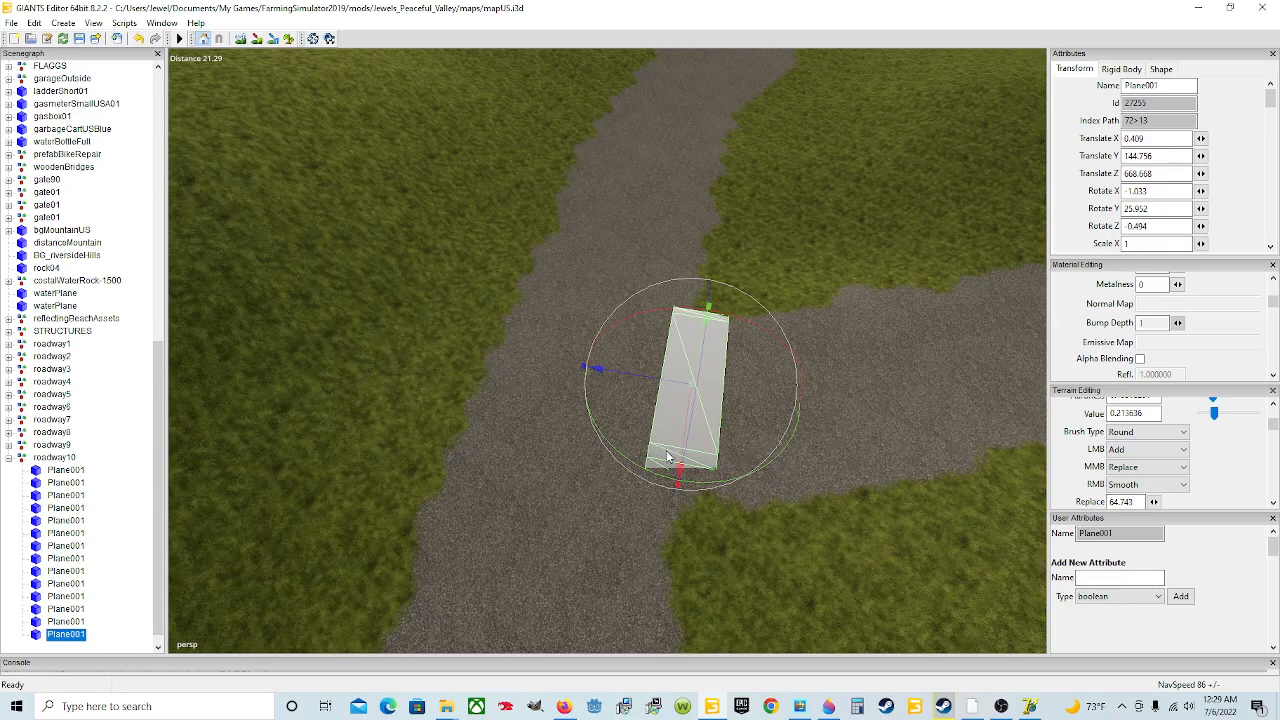
Examine the spacing and alignment of all the markers along the side road between the two junctions.
{"action": "scroll", "coordinate": [732, 526], "scroll_direction": "down", "scroll_amount": 7}
{"action": "left_click_drag", "start_coordinate": [732, 526], "coordinate": [518, 476], "text": "alt"}
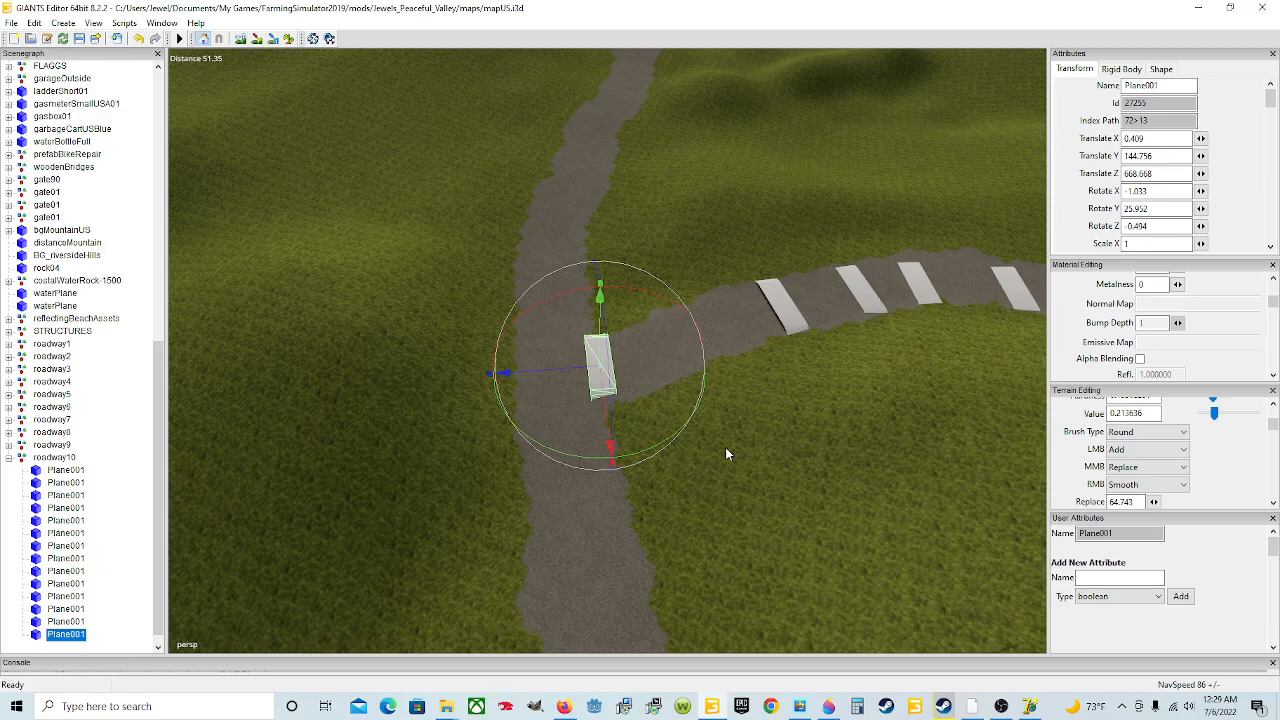
{"action": "left_click_drag", "start_coordinate": [719, 453], "coordinate": [878, 448], "text": "alt"}
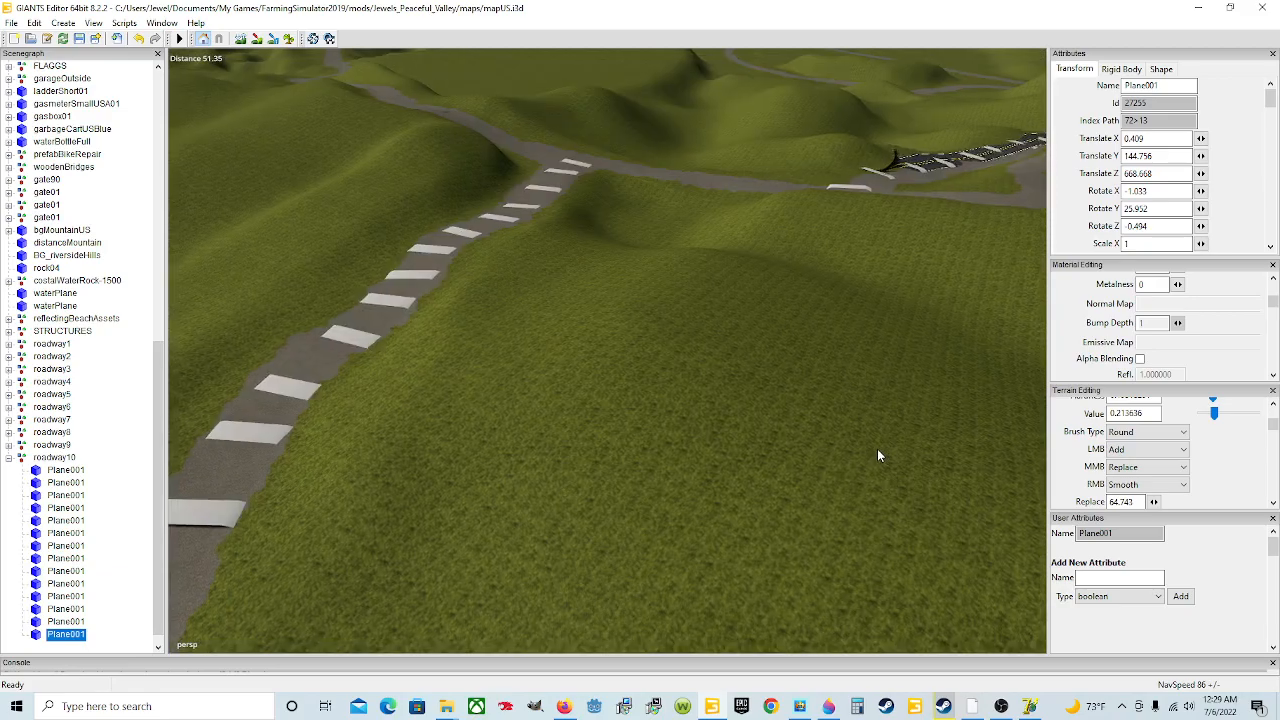
{"action": "key", "text": "f"}
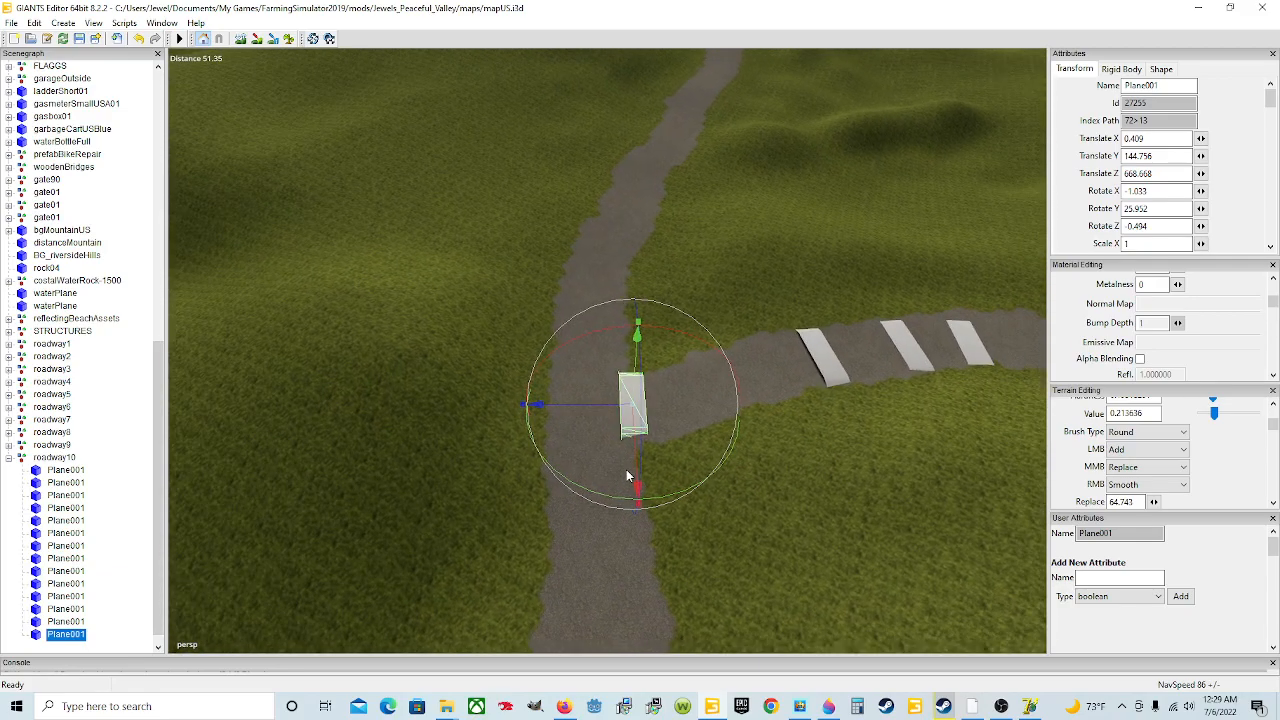
{"action": "left_click_drag", "start_coordinate": [667, 481], "coordinate": [788, 433], "text": "alt"}
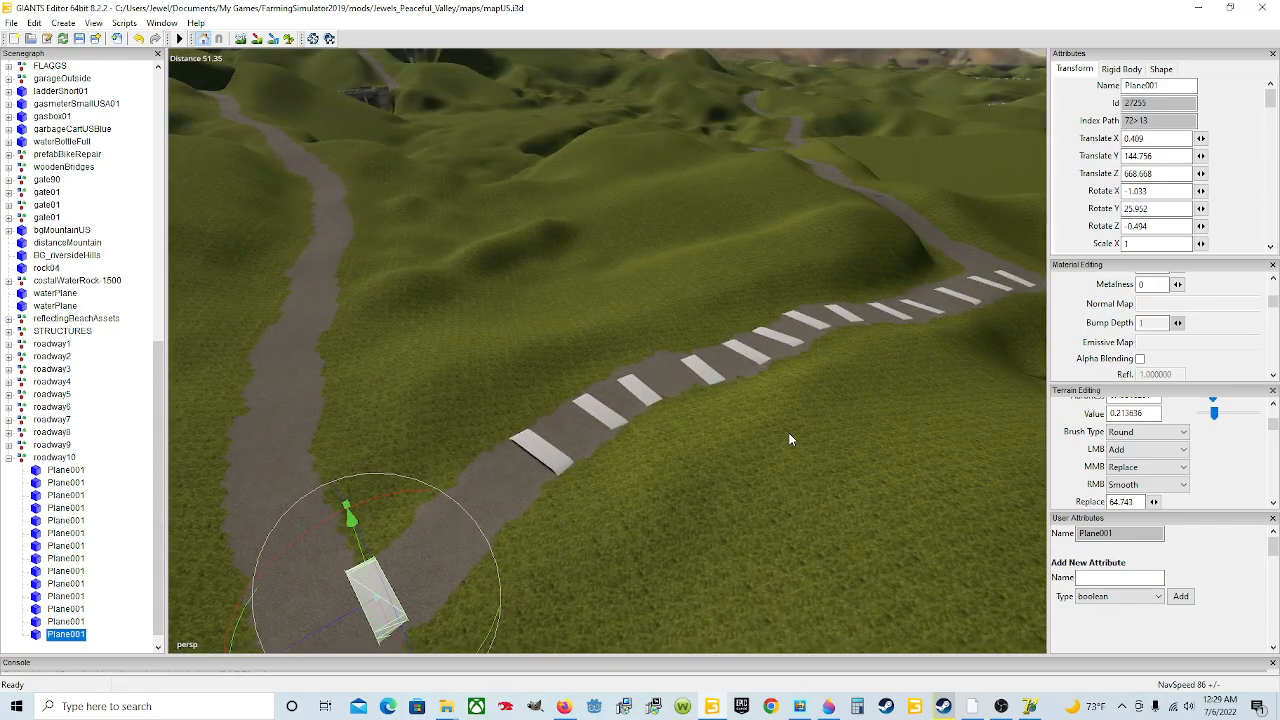
{"action": "left_click_drag", "start_coordinate": [598, 499], "coordinate": [823, 536], "text": "alt"}
{"action": "scroll", "coordinate": [621, 460], "scroll_direction": "up", "scroll_amount": 5}
{"action": "scroll", "coordinate": [807, 515], "scroll_direction": "down", "scroll_amount": 4}
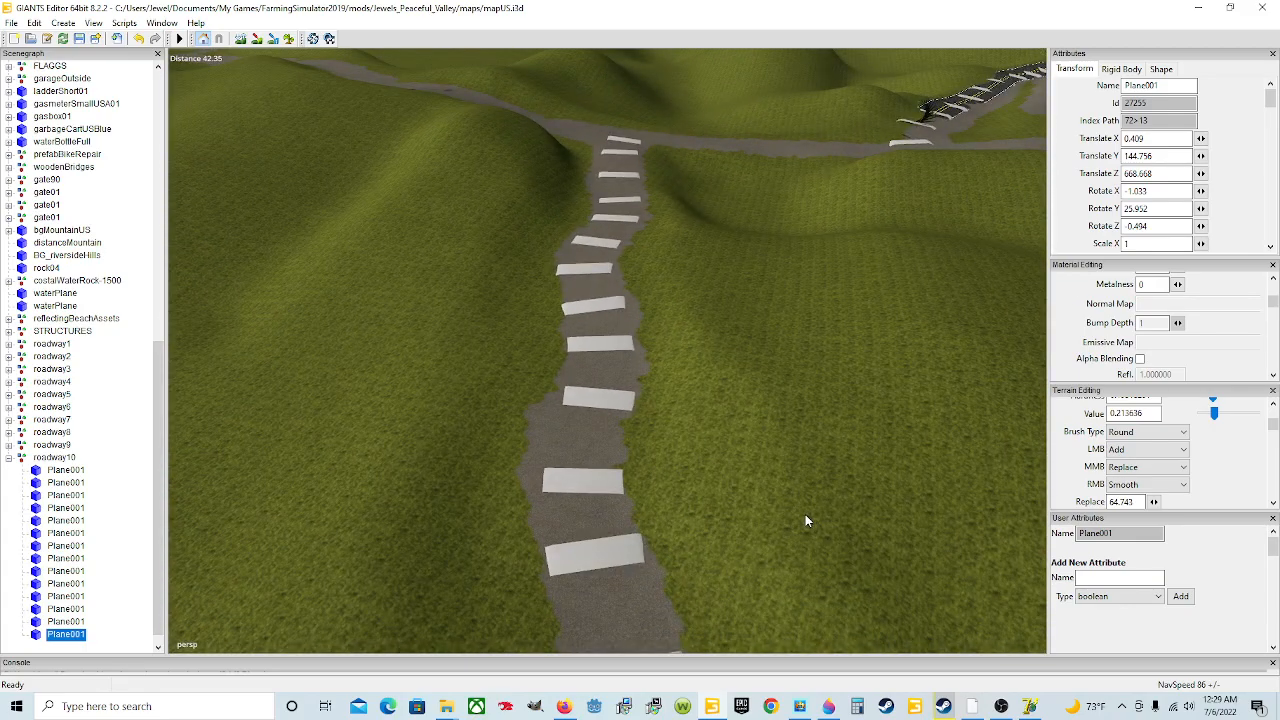
{"action": "left_click", "coordinate": [585, 318]}
{"action": "left_click_drag", "start_coordinate": [625, 379], "coordinate": [640, 400]}
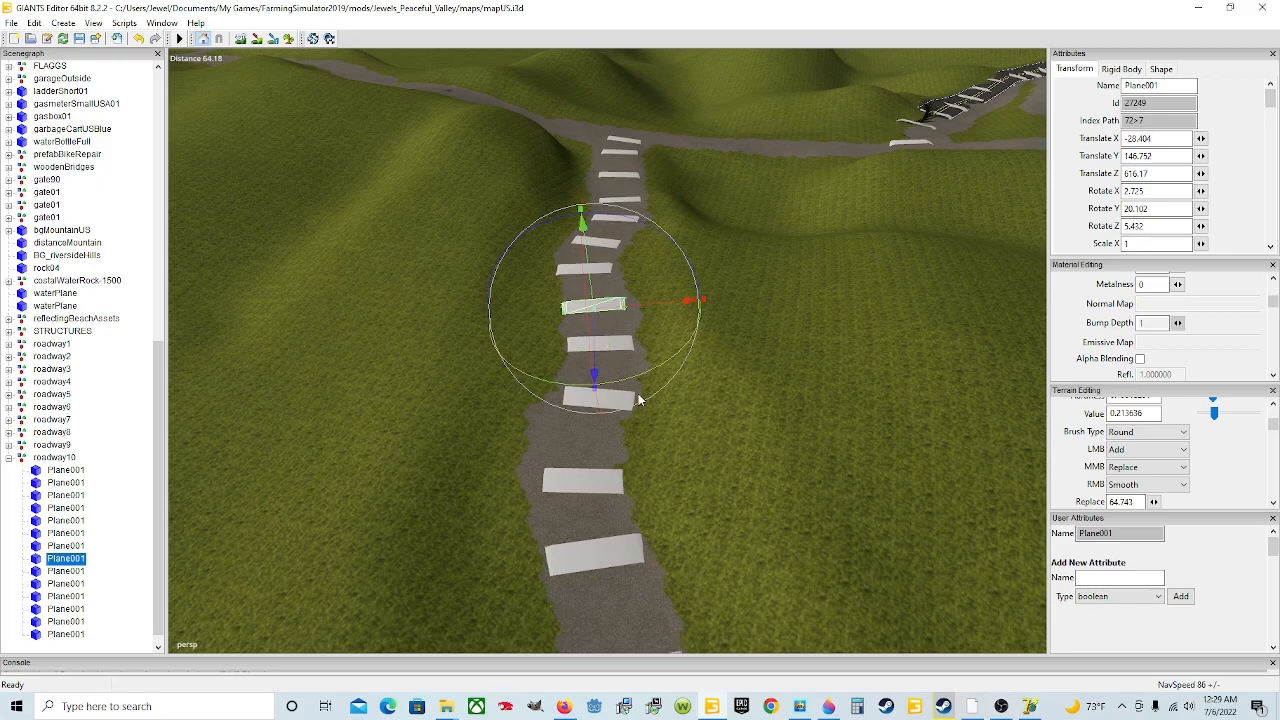
{"action": "scroll", "coordinate": [636, 398], "scroll_direction": "down", "scroll_amount": 5}
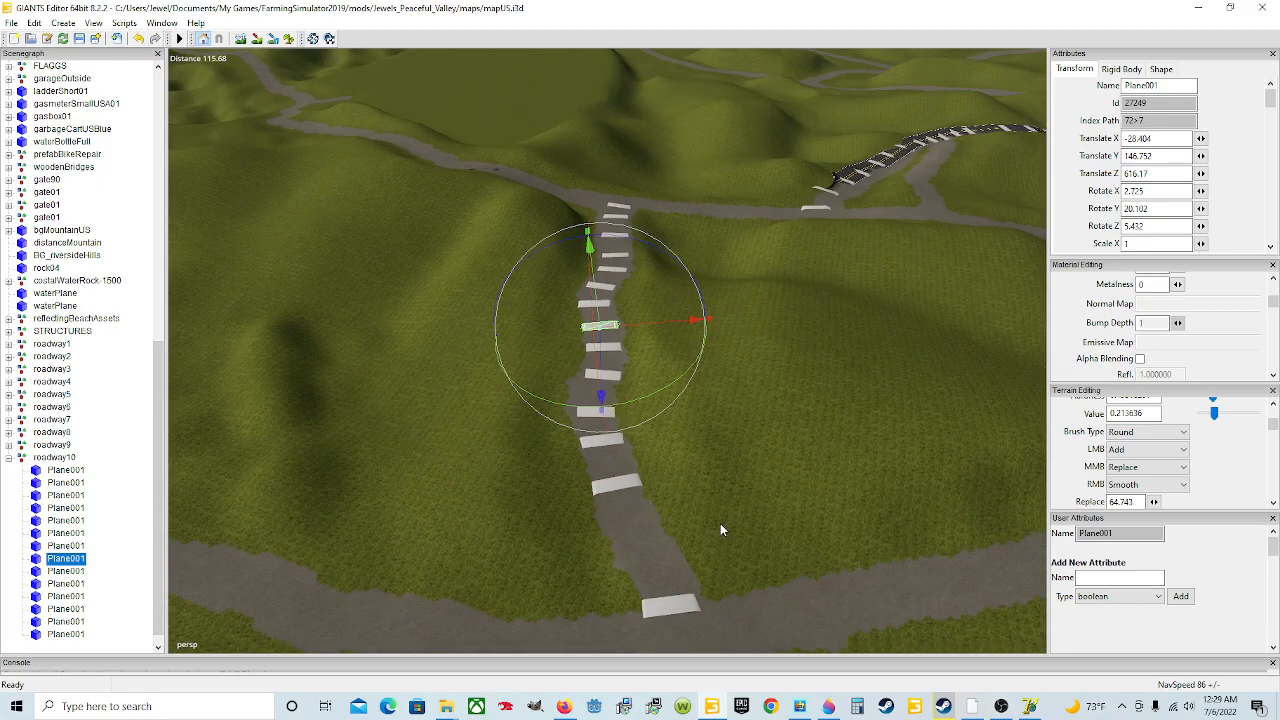
{"action": "scroll", "coordinate": [720, 523], "scroll_direction": "down", "scroll_amount": 3}
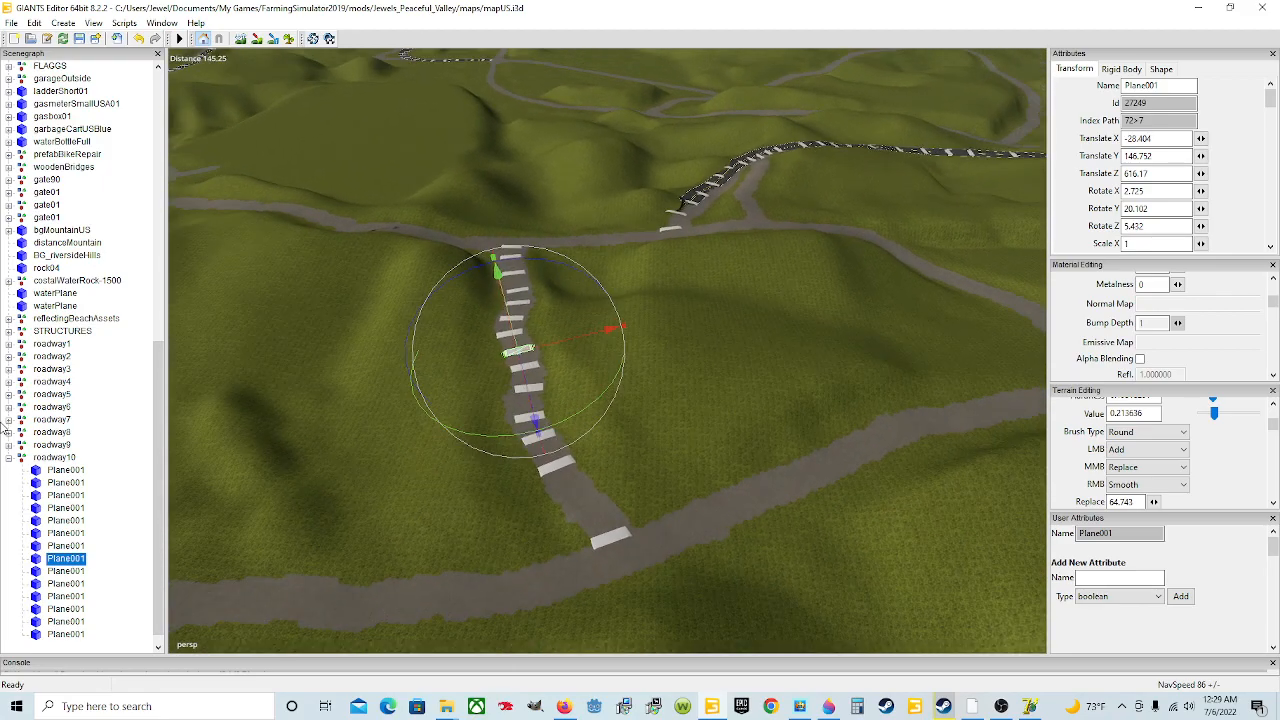
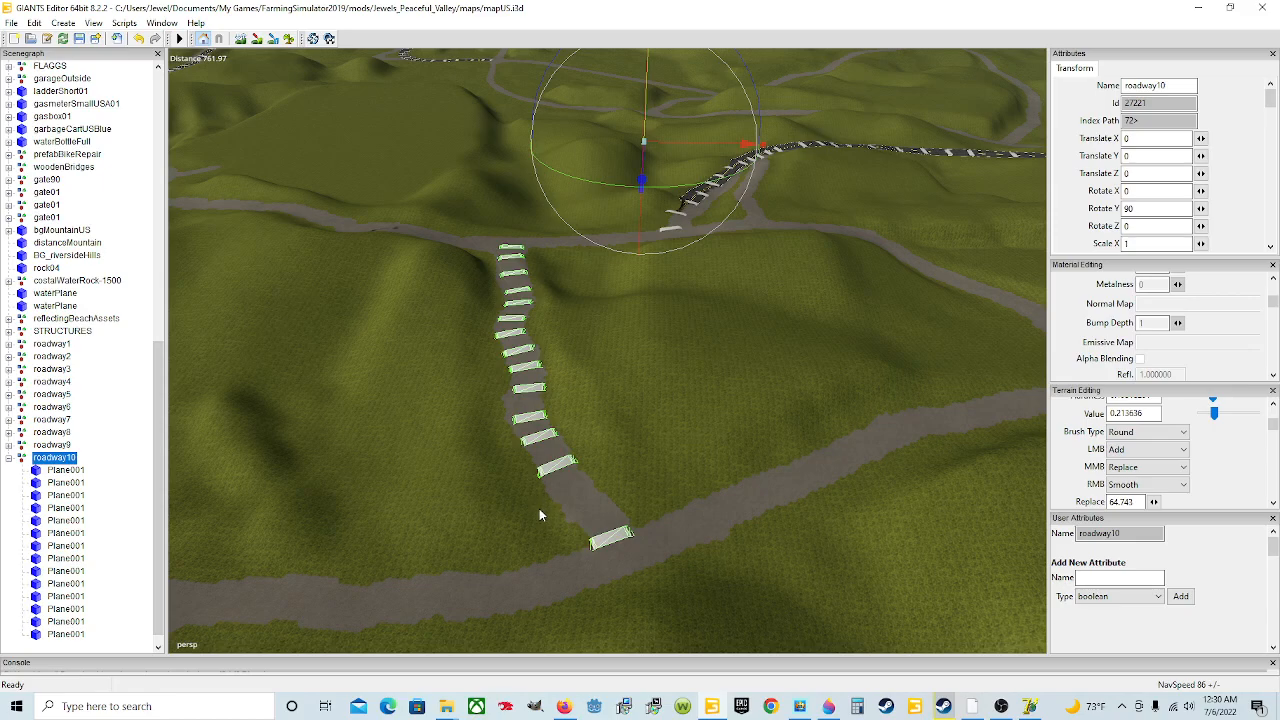
Start exporting the roadway10 group selection and browse to SplineStreetConstructor_1.64 inside the Downloads folder "spline street constructor main one".
{"action": "scroll", "coordinate": [613, 555], "scroll_direction": "up", "scroll_amount": 2}
{"action": "scroll", "coordinate": [613, 549], "scroll_direction": "up", "scroll_amount": 3}
{"action": "left_click_drag", "start_coordinate": [612, 549], "coordinate": [614, 529], "text": "alt"}
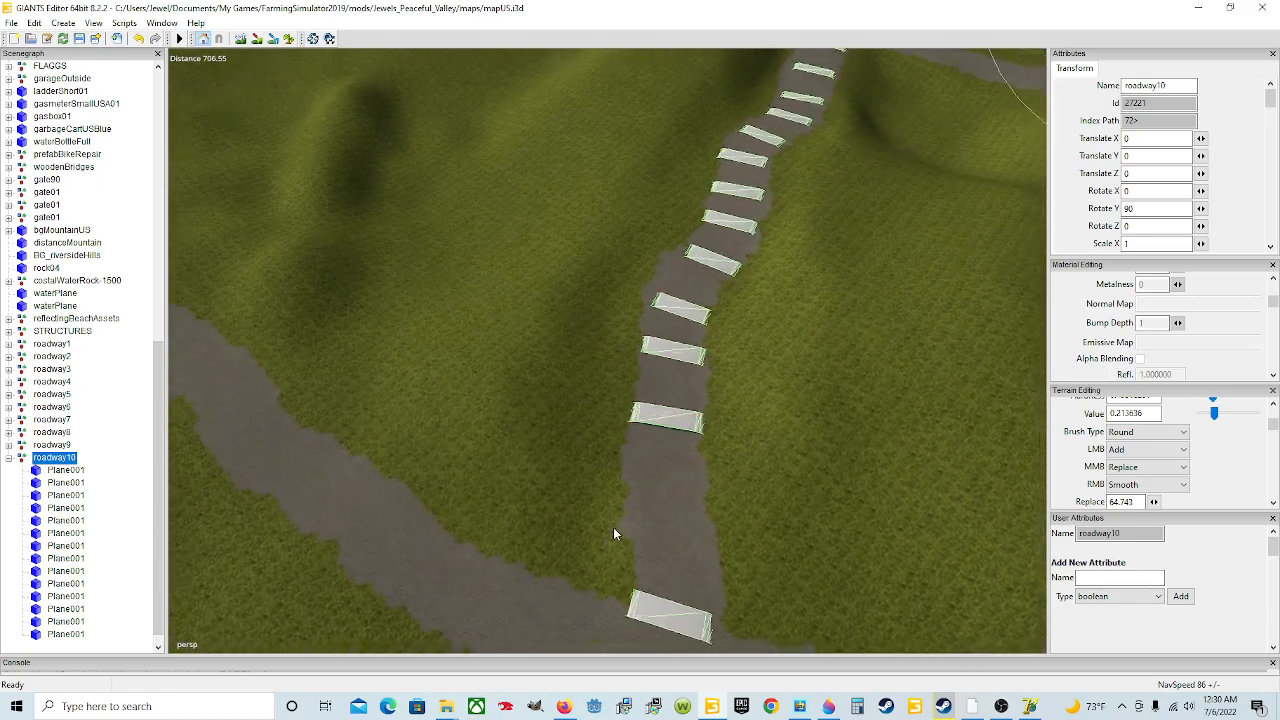
{"action": "scroll", "coordinate": [614, 529], "scroll_direction": "down", "scroll_amount": 4}
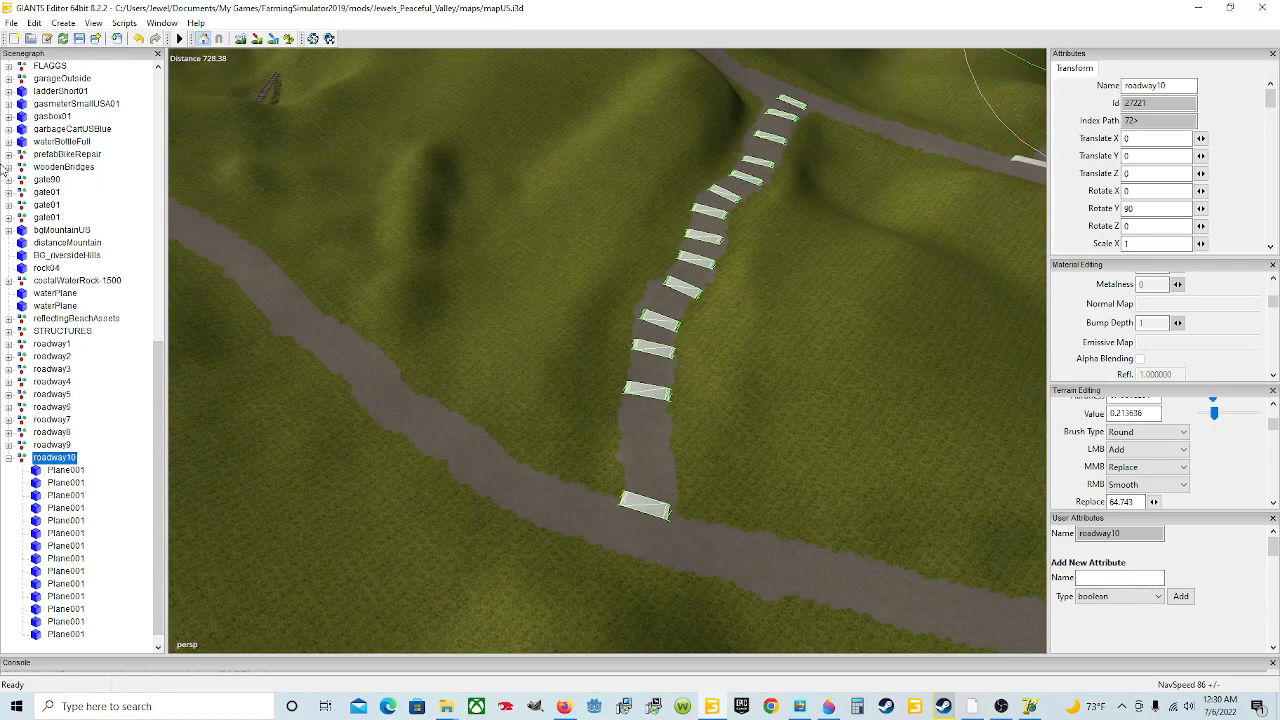
{"action": "left_click", "coordinate": [12, 23]}
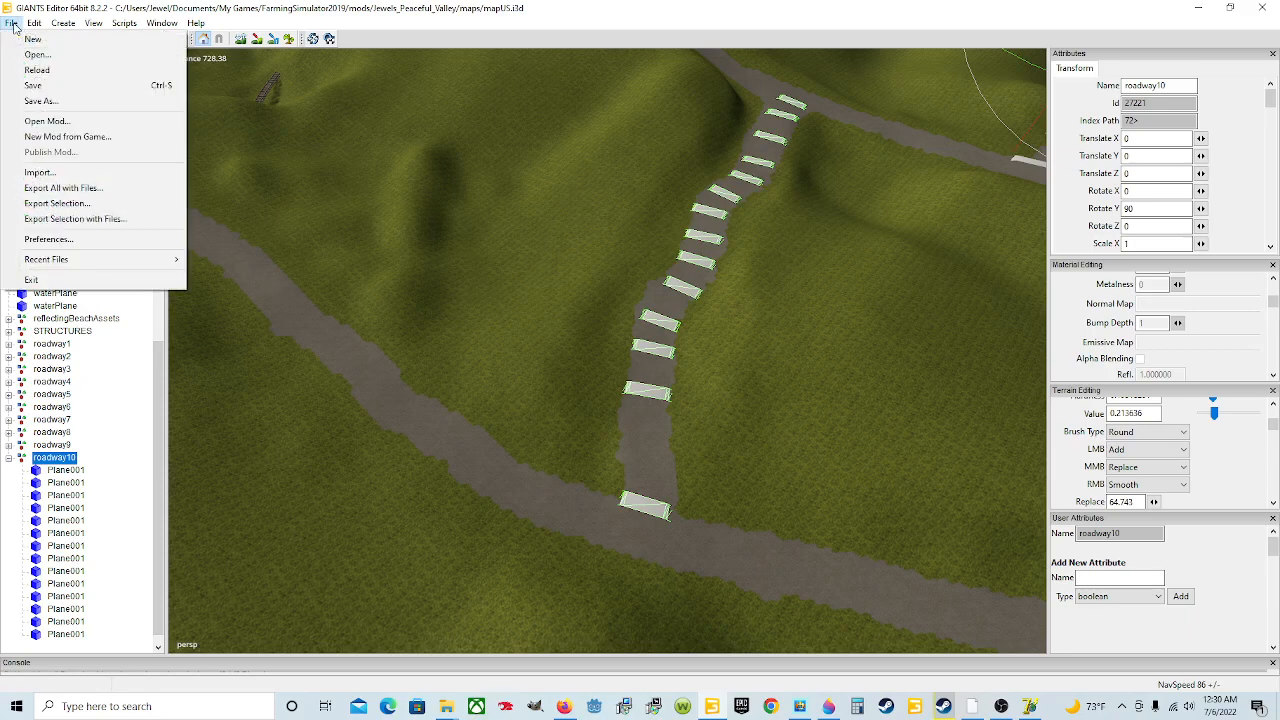
{"action": "left_click", "coordinate": [86, 204]}
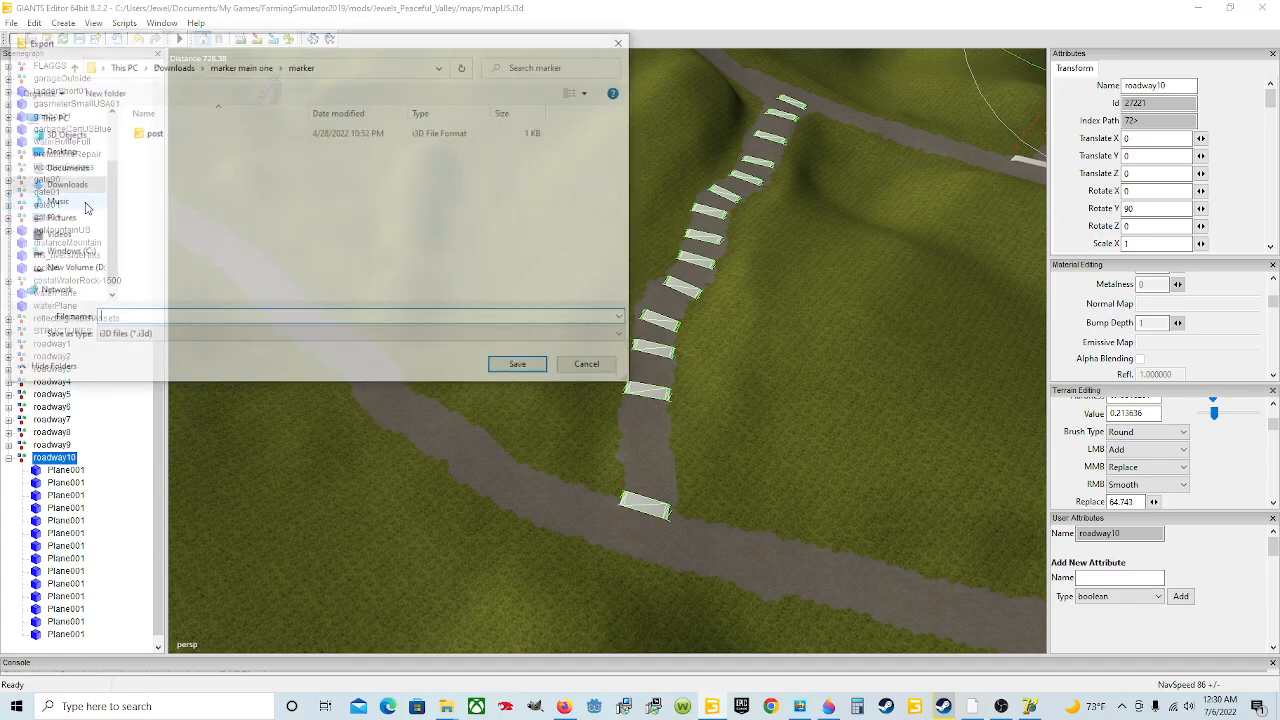
{"action": "left_click", "coordinate": [68, 185]}
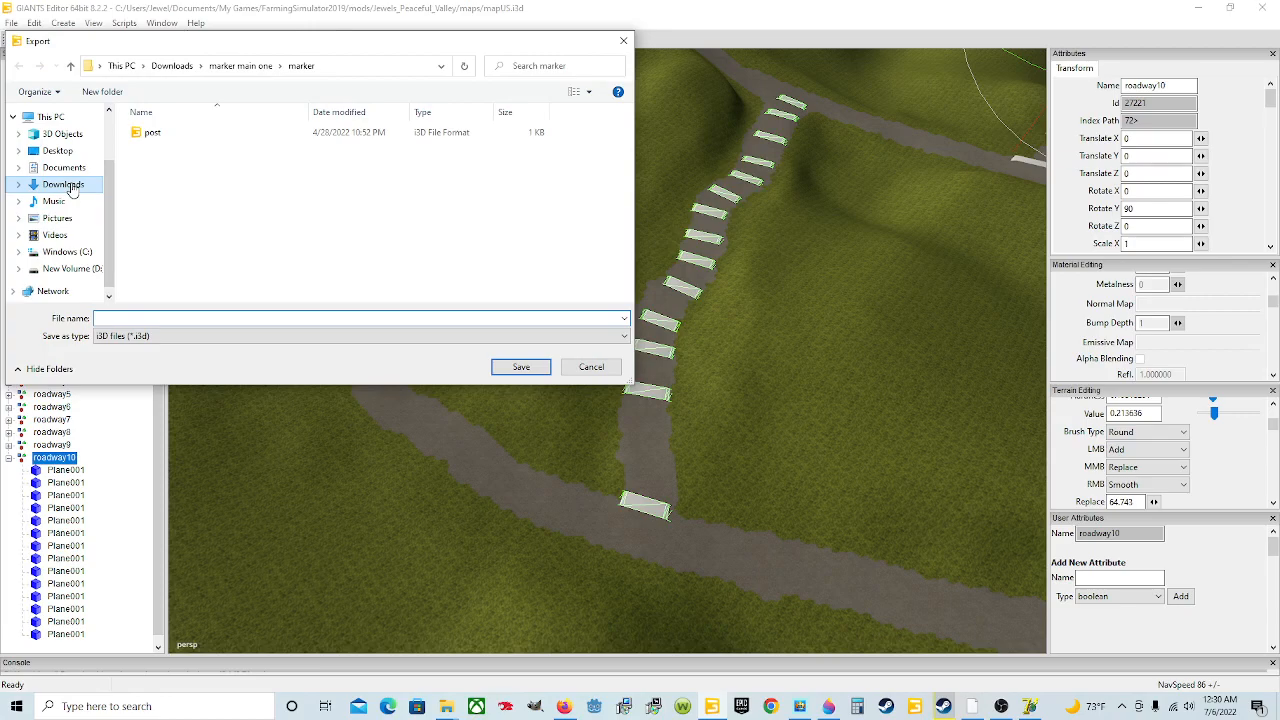
{"action": "double_click", "coordinate": [276, 236]}
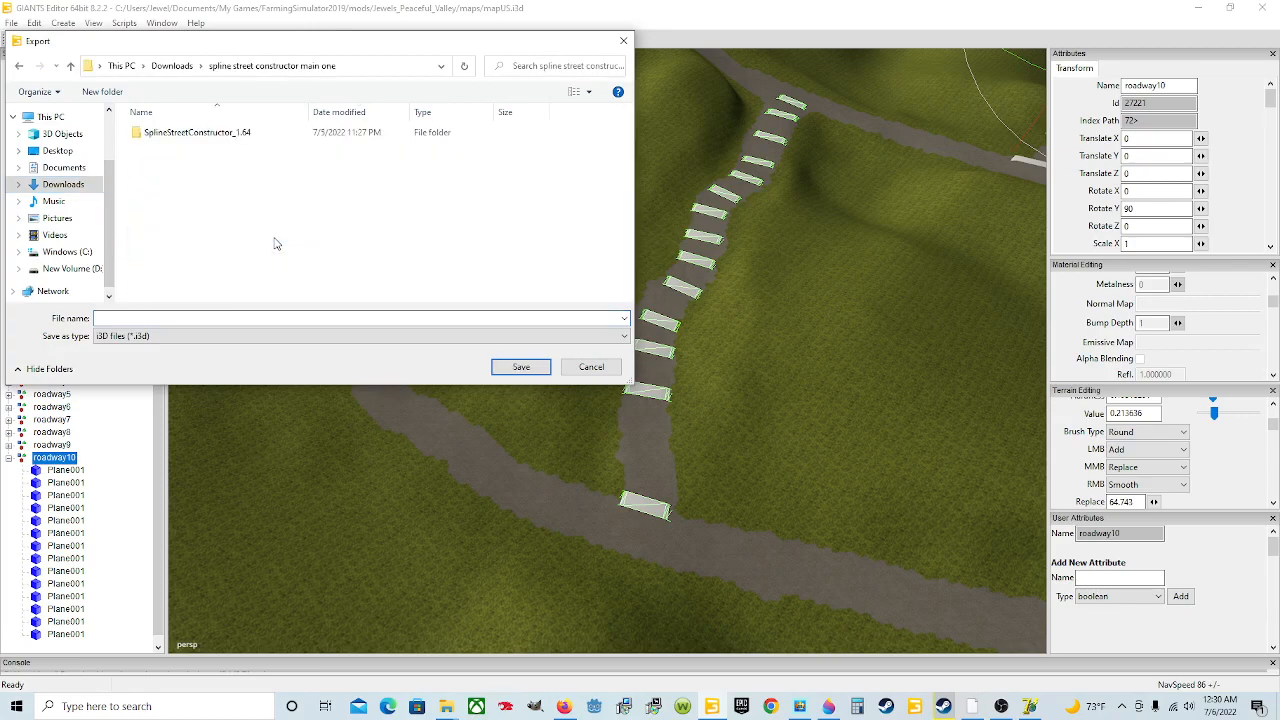
{"action": "double_click", "coordinate": [230, 134]}
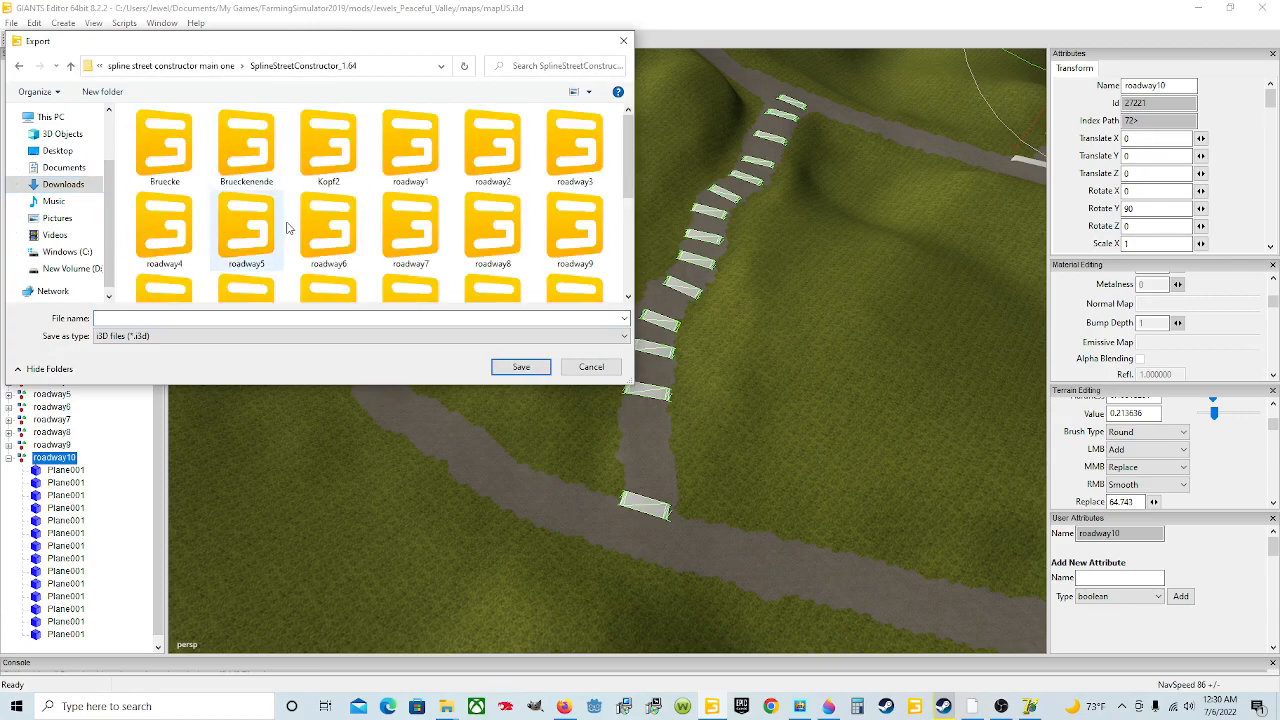
Save the exported selection as spline10.i3d, replacing the existing file.
{"action": "scroll", "coordinate": [305, 240], "scroll_direction": "down", "scroll_amount": 2}
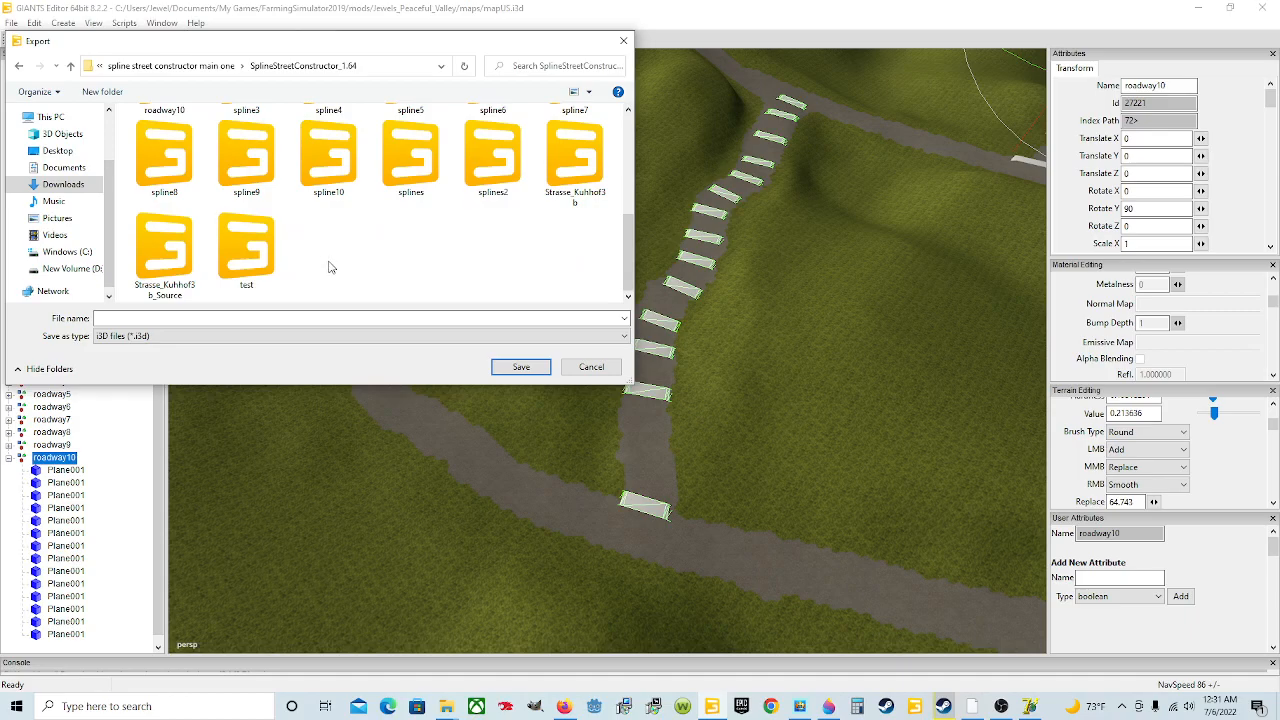
{"action": "scroll", "coordinate": [332, 265], "scroll_direction": "up", "scroll_amount": 1}
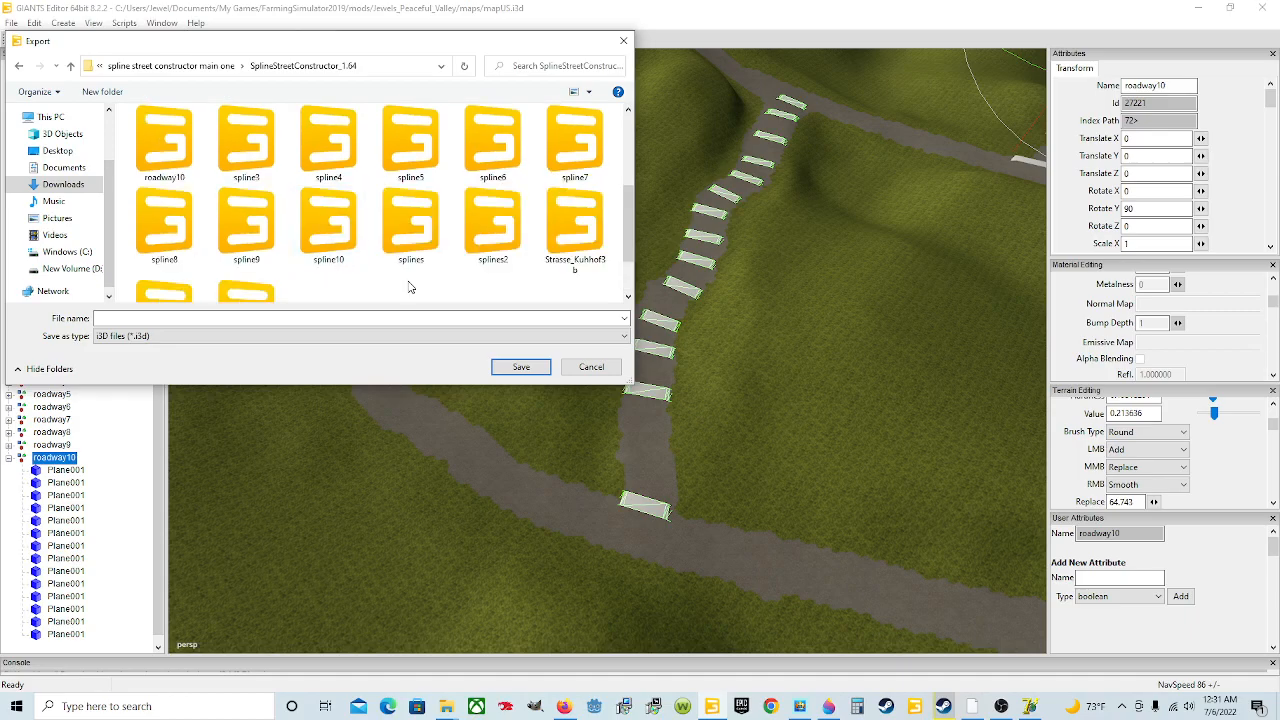
{"action": "left_click", "coordinate": [326, 230]}
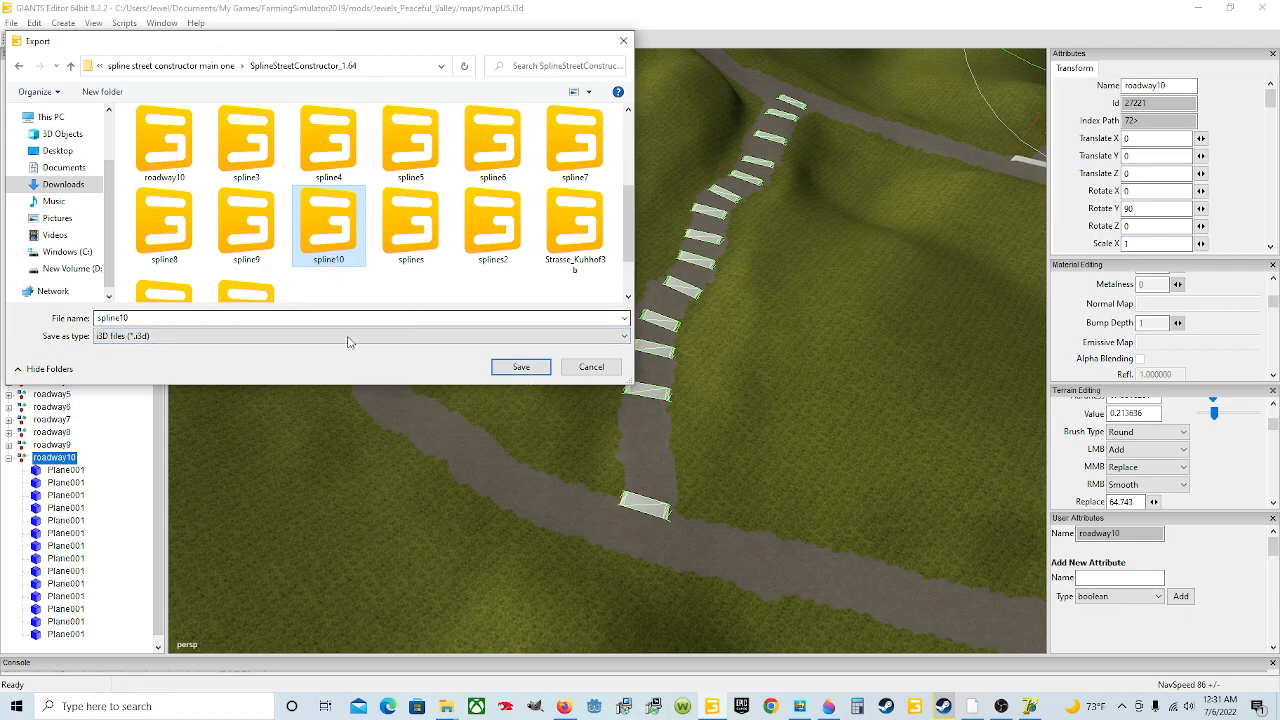
{"action": "left_click", "coordinate": [521, 368]}
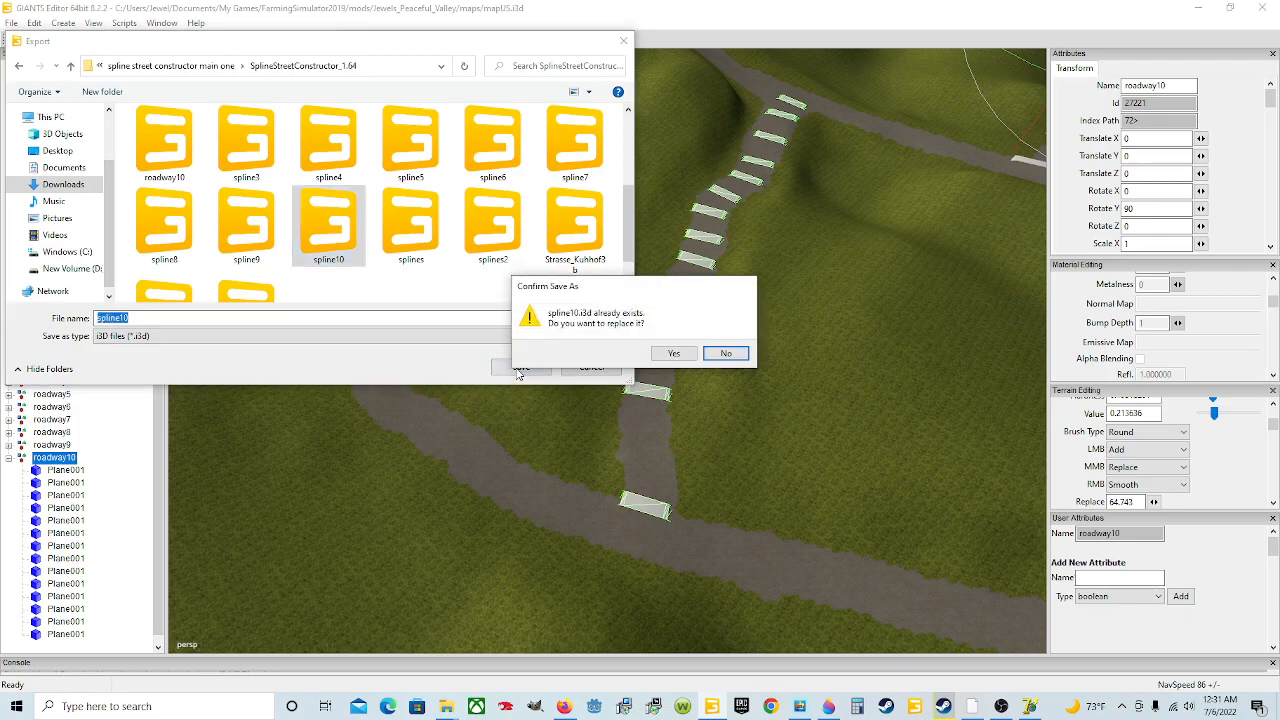
{"action": "left_click", "coordinate": [668, 355]}
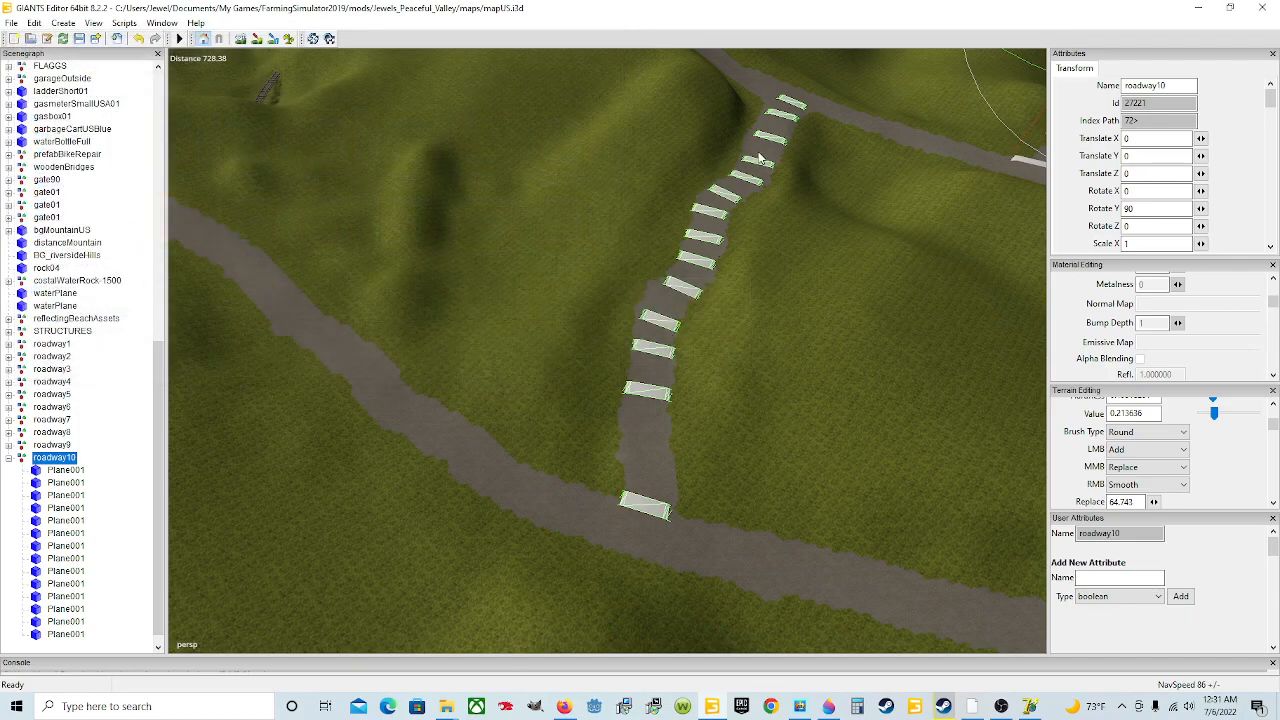
Open the SplineStreetConstructor_1.64 folder inside Downloads' "spline street constructor main one" and launch the SplineStreetConstructor_1.64 application.
{"action": "left_click", "coordinate": [640, 510]}
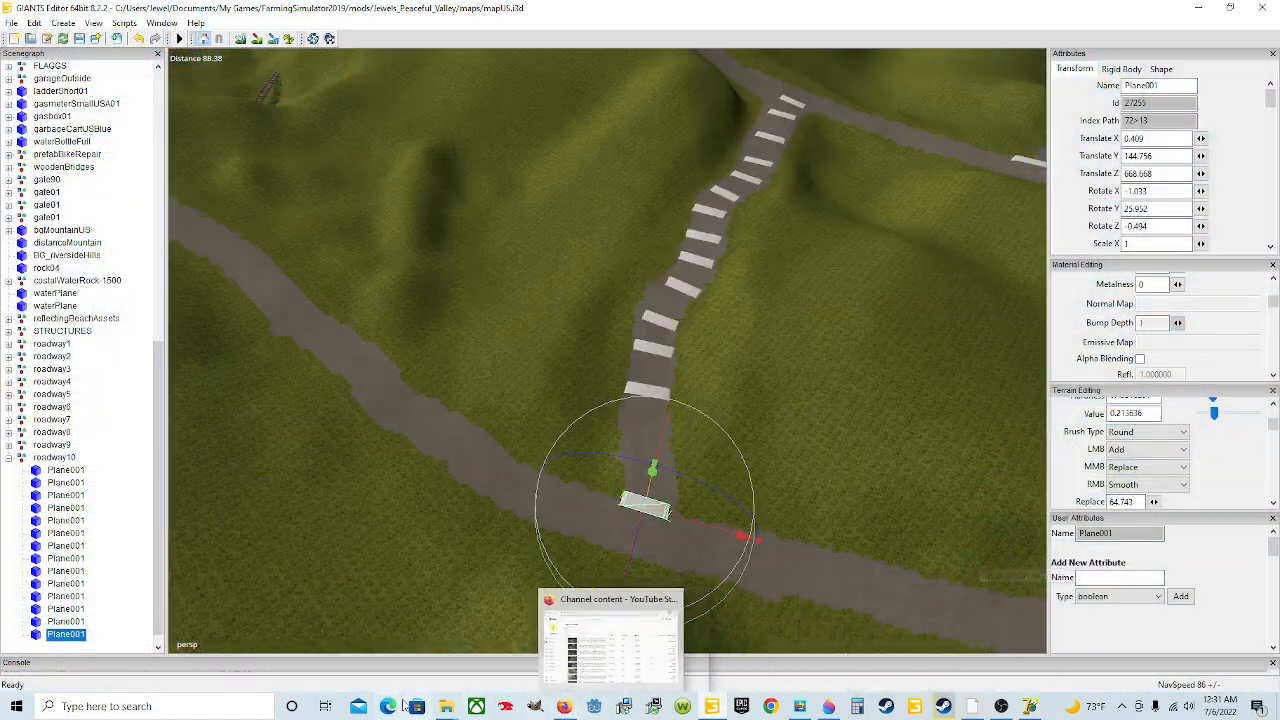
{"action": "mouse_move", "coordinate": [446, 706]}
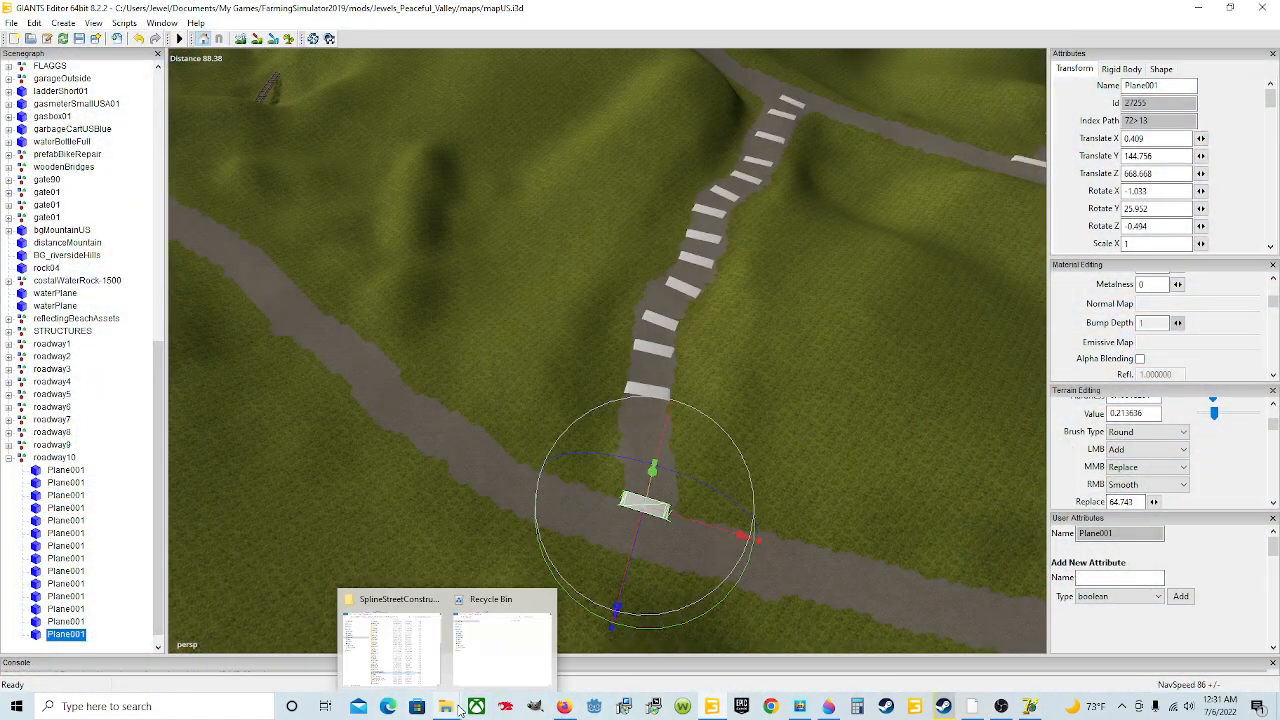
{"action": "left_click", "coordinate": [395, 630]}
{"action": "left_click", "coordinate": [449, 266]}
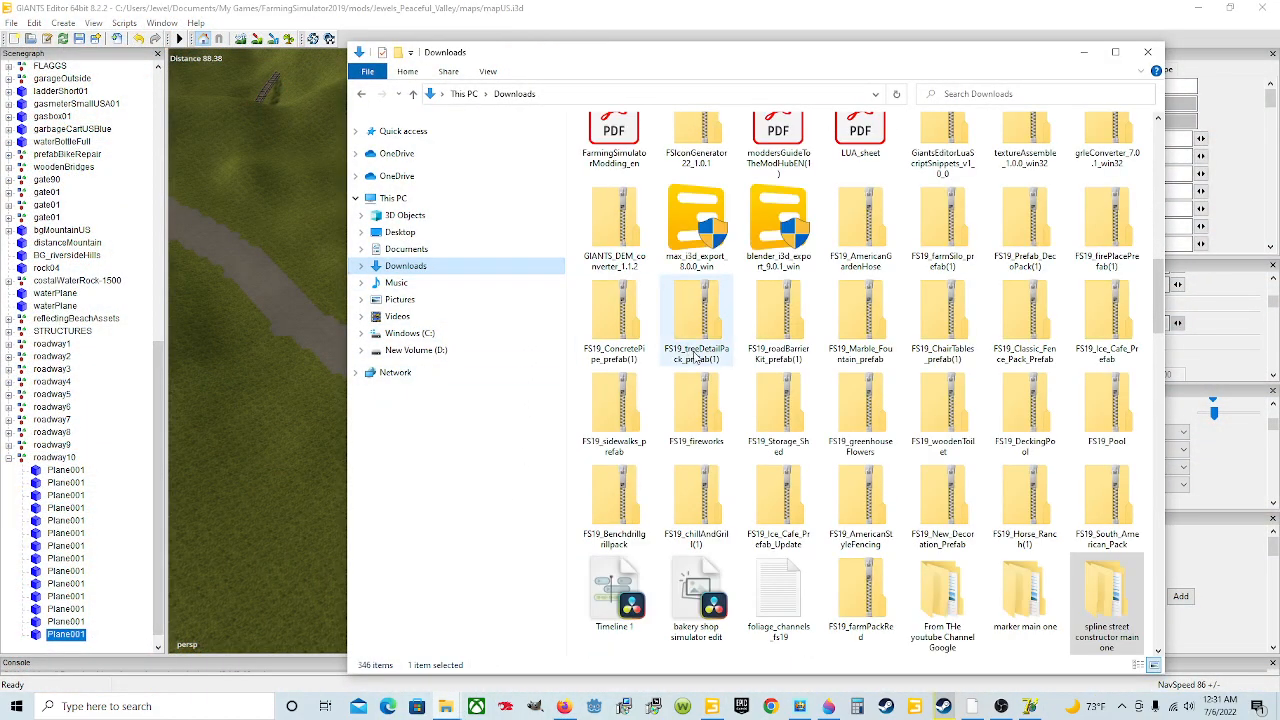
{"action": "double_click", "coordinate": [1106, 600]}
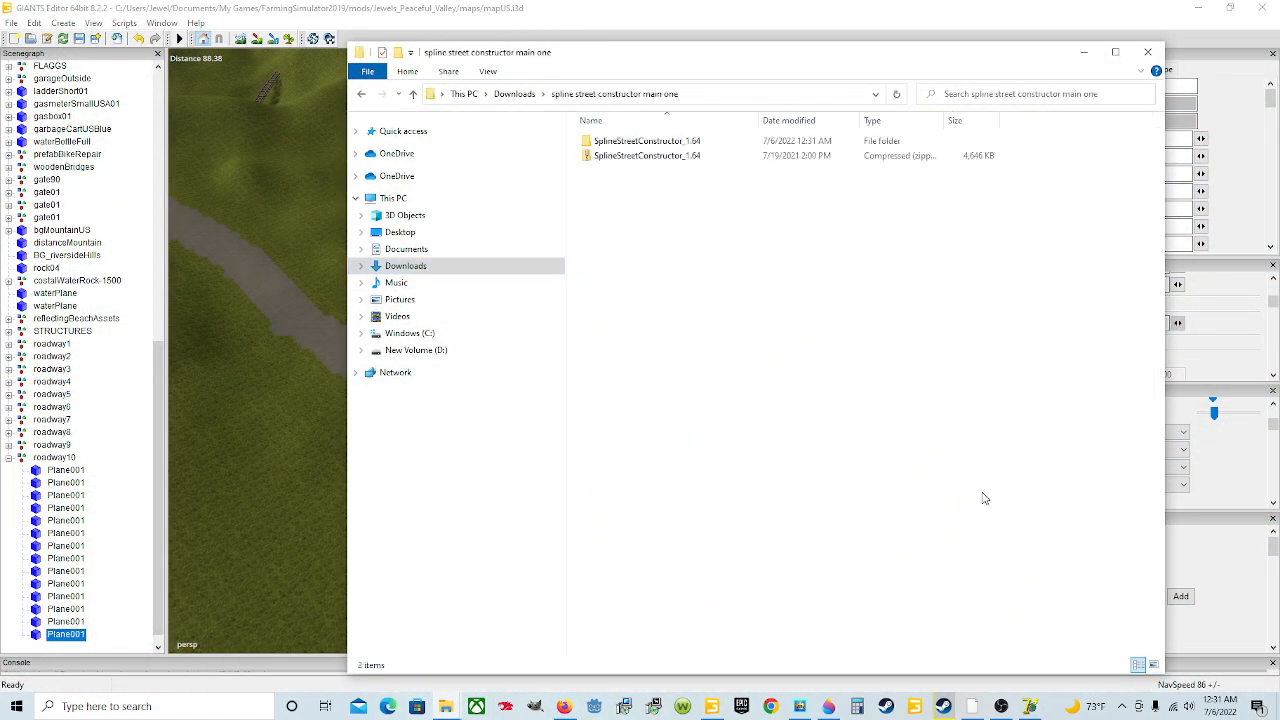
{"action": "left_click", "coordinate": [685, 141]}
{"action": "double_click", "coordinate": [685, 141]}
{"action": "scroll", "coordinate": [760, 530], "scroll_direction": "down", "scroll_amount": 7}
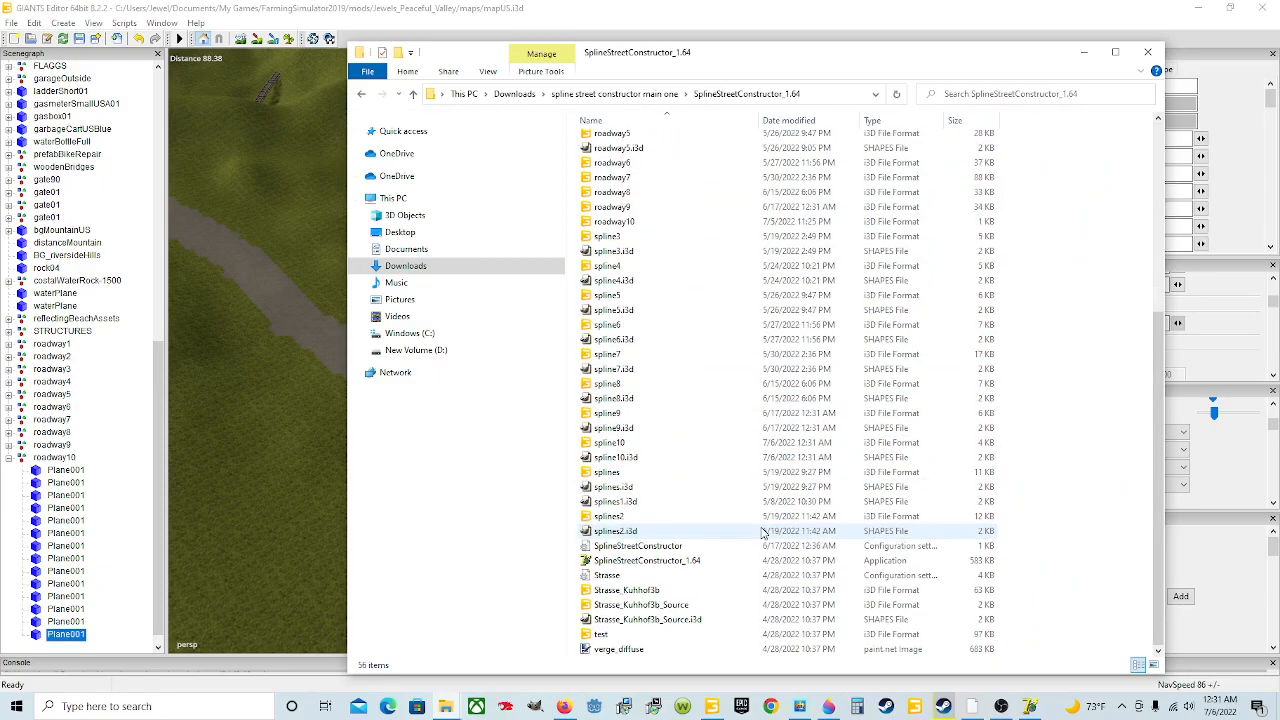
{"action": "double_click", "coordinate": [690, 560]}
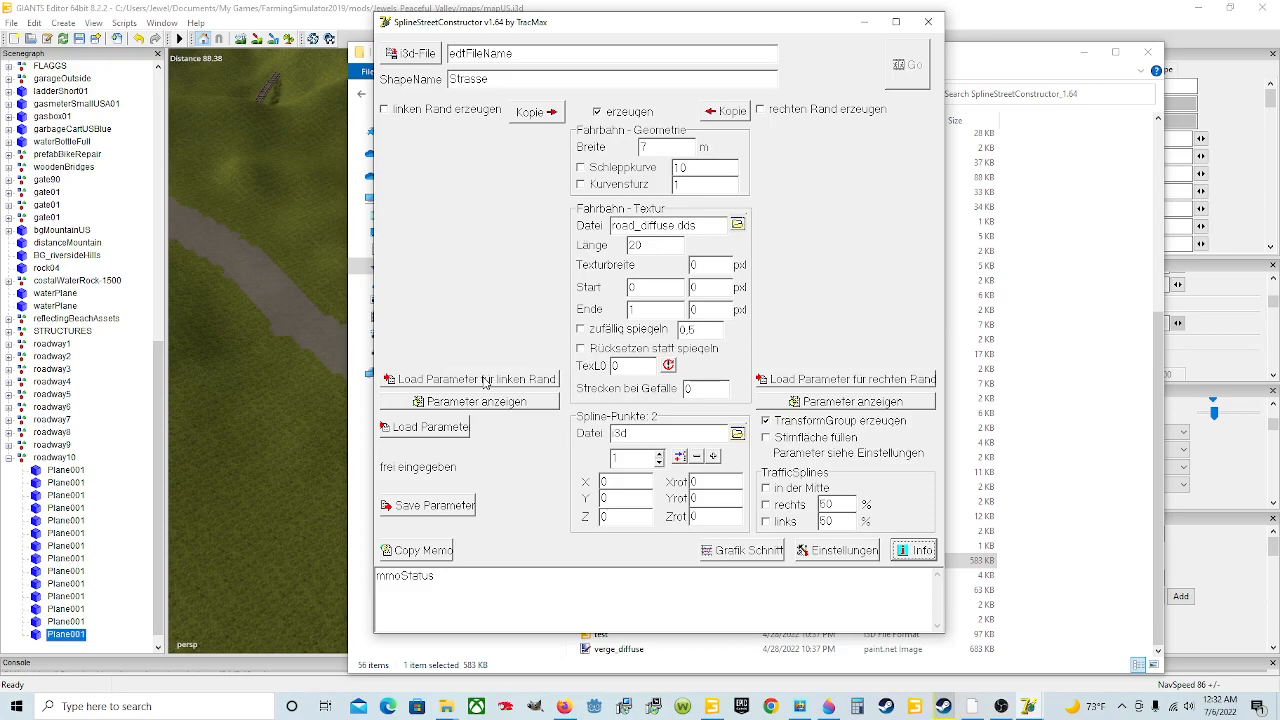
Try the road edges by loading the Strasse parameters for the left edge, copying them to the right edge, and disabling both again.
{"action": "left_click", "coordinate": [484, 381]}
{"action": "left_click", "coordinate": [635, 357]}
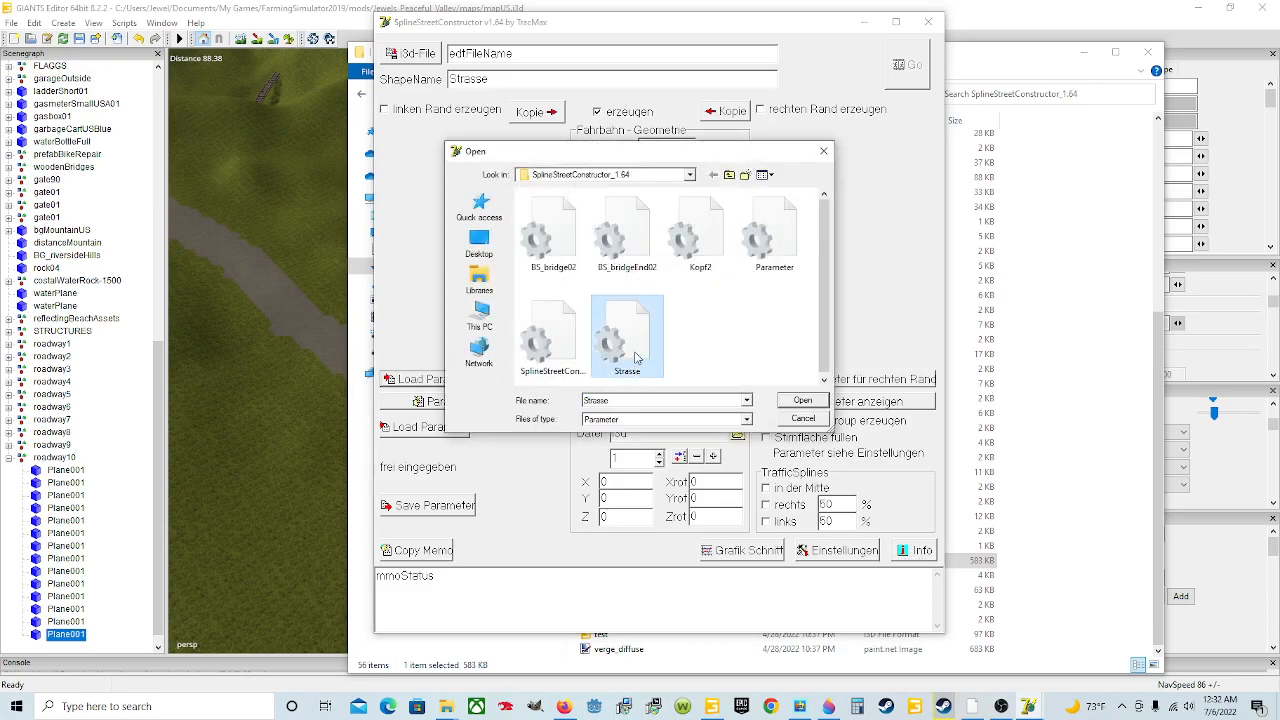
{"action": "left_click", "coordinate": [802, 401]}
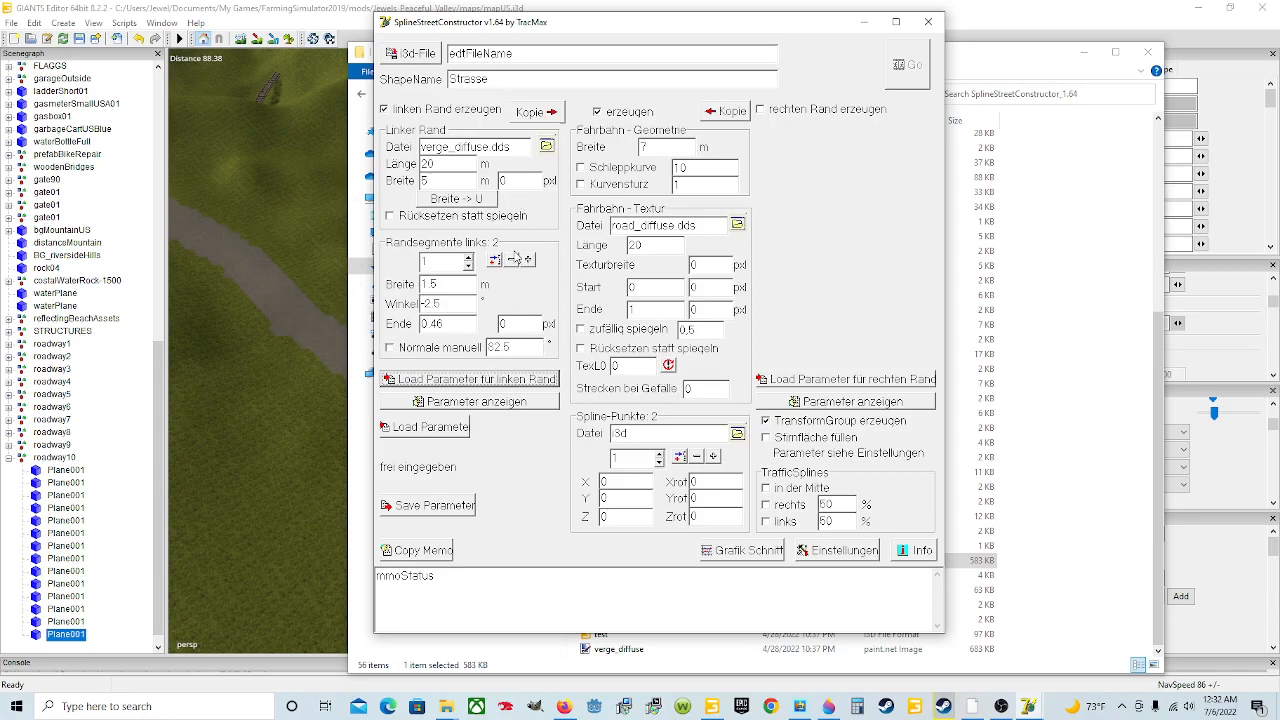
{"action": "left_click", "coordinate": [760, 110]}
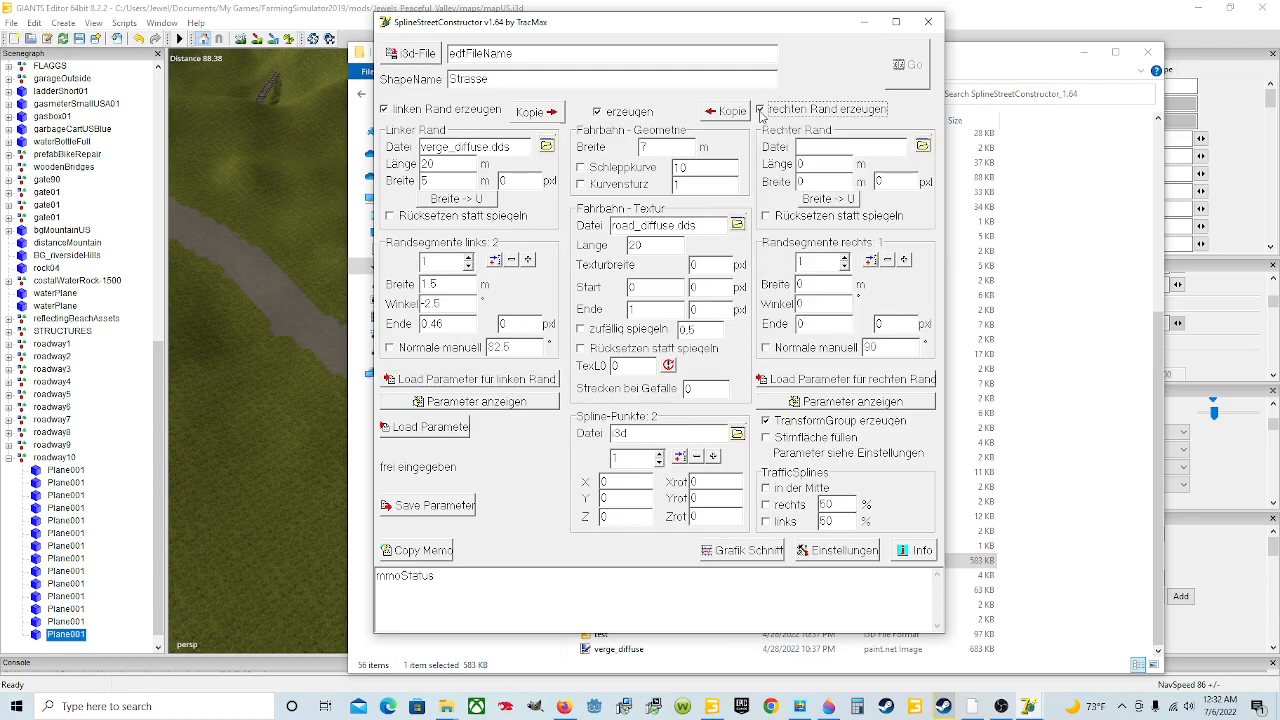
{"action": "left_click", "coordinate": [536, 111]}
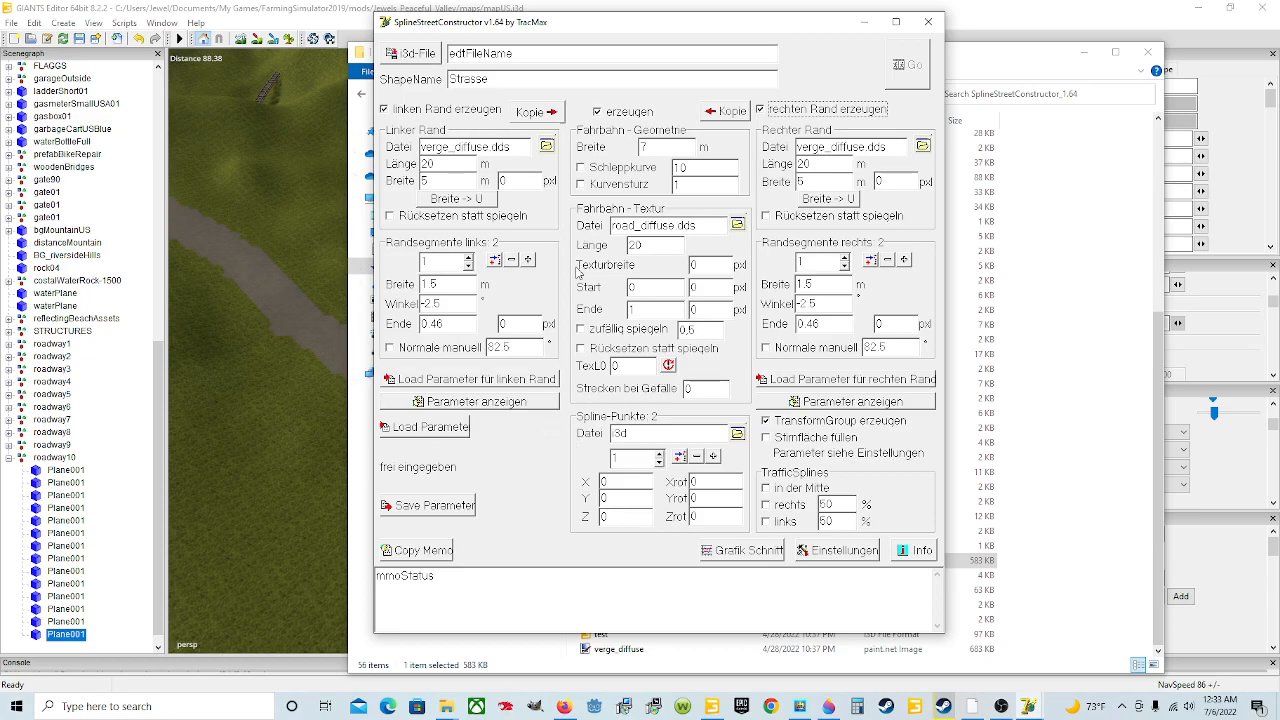
{"action": "left_click", "coordinate": [760, 109]}
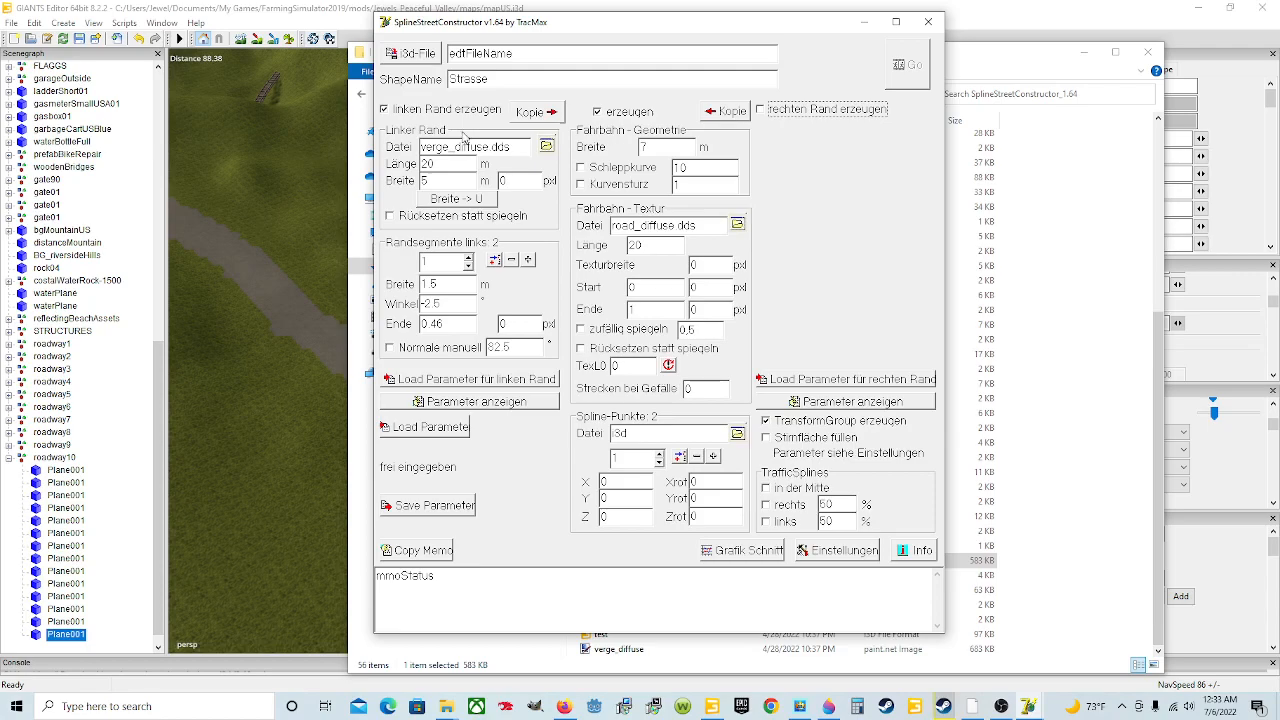
{"action": "left_click", "coordinate": [386, 110]}
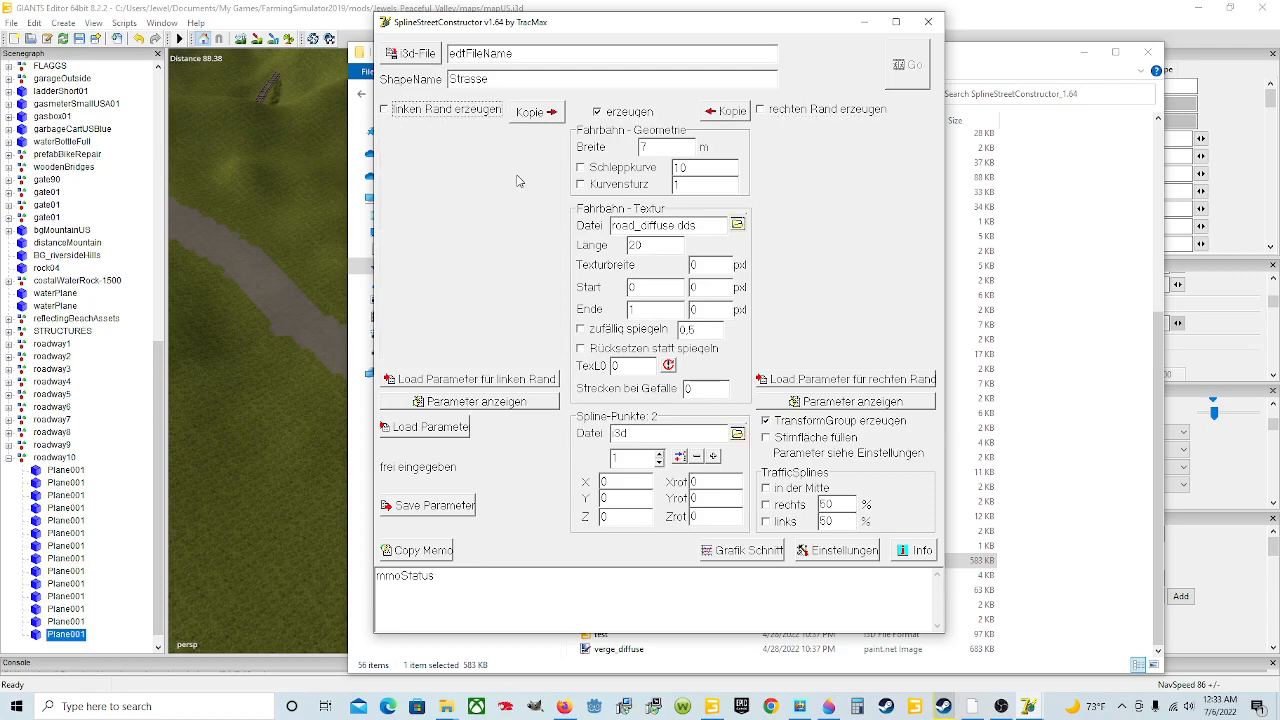
Set the roadway width (Breite) to 9 m.
{"action": "double_click", "coordinate": [656, 147]}
{"action": "type", "text": "3"}
Look into the mods folder of FarmingSimulator2019 under Documents, My Games, and return to SplineStreetConstructor.
{"action": "mouse_move", "coordinate": [447, 708]}
{"action": "left_click", "coordinate": [431, 660]}
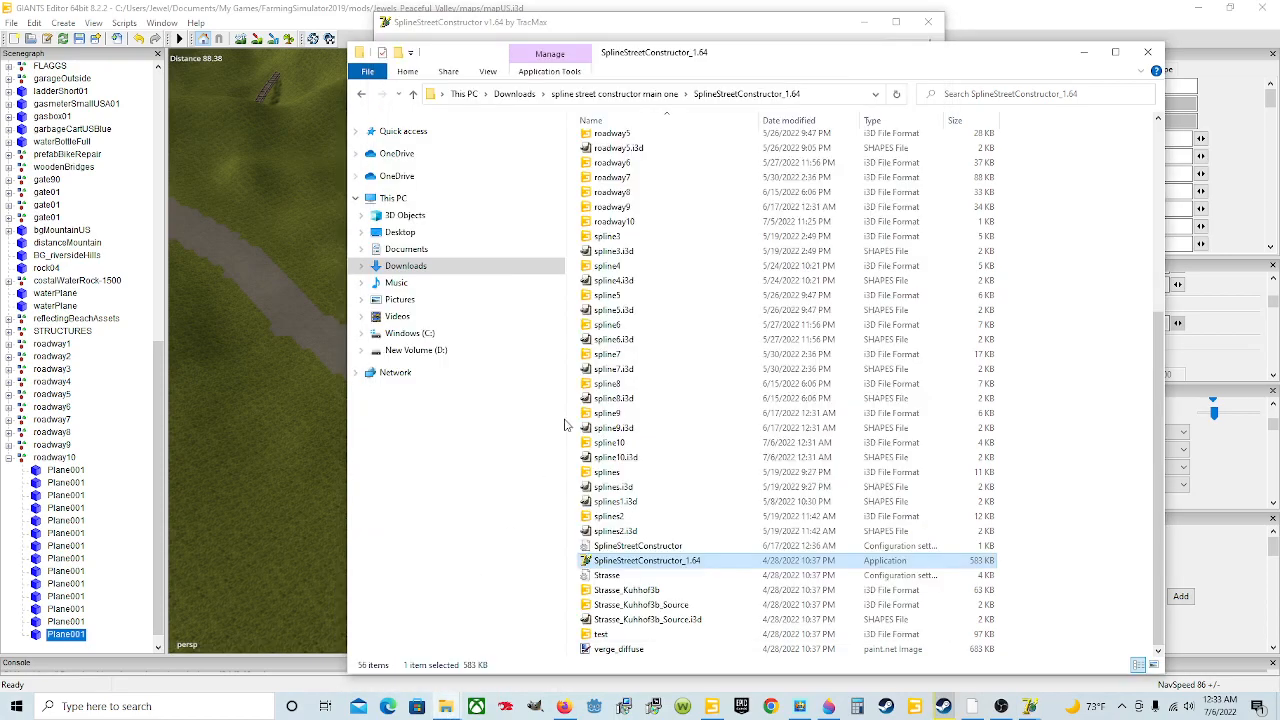
{"action": "left_click", "coordinate": [476, 251]}
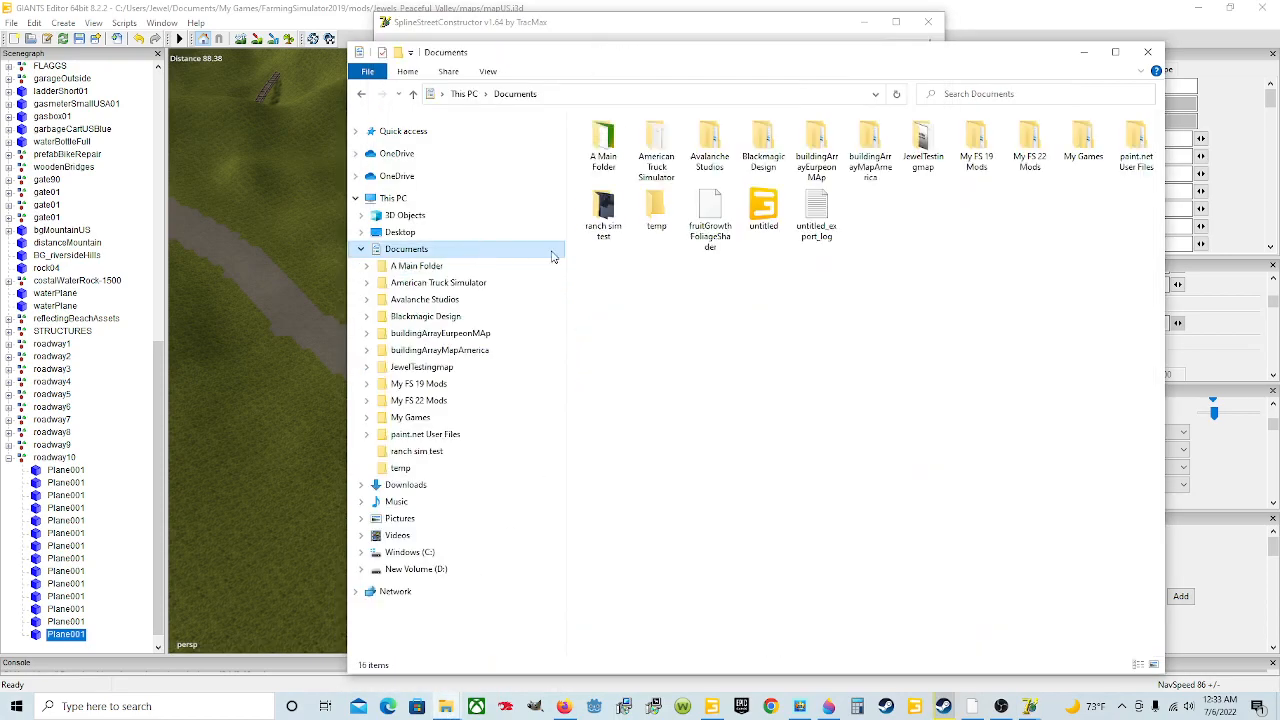
{"action": "double_click", "coordinate": [1085, 150]}
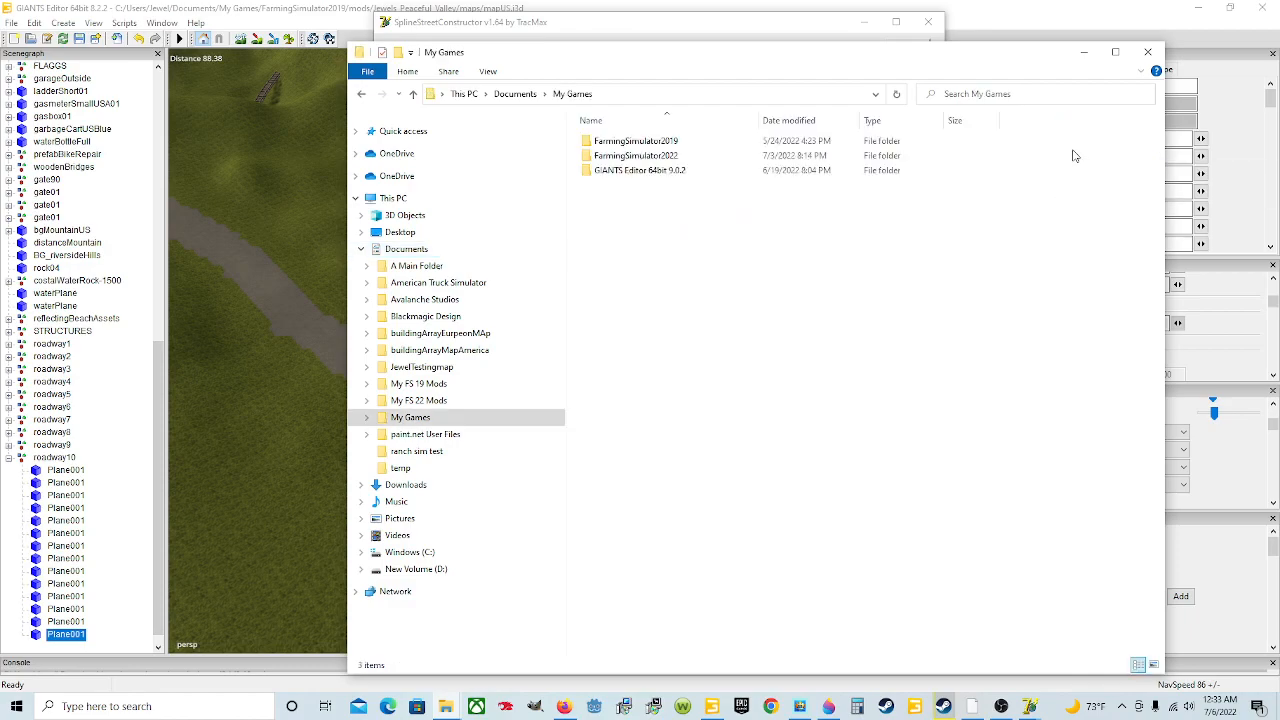
{"action": "double_click", "coordinate": [693, 146]}
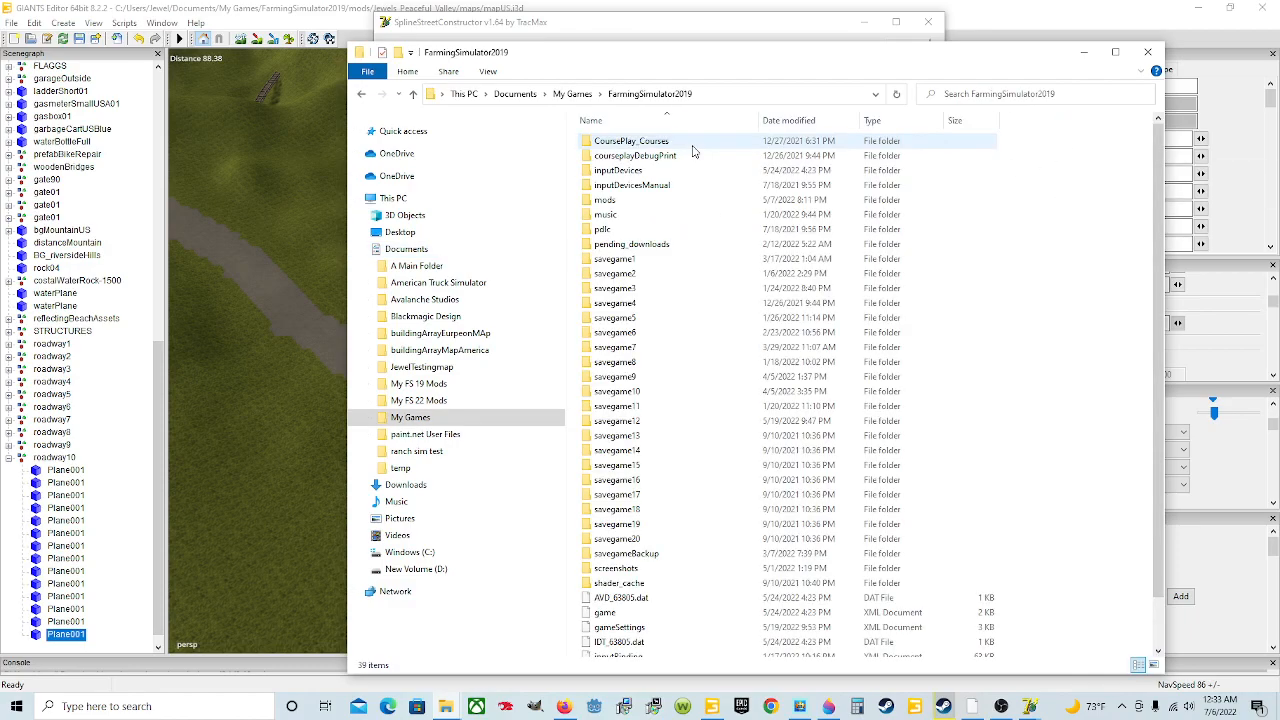
{"action": "double_click", "coordinate": [628, 203]}
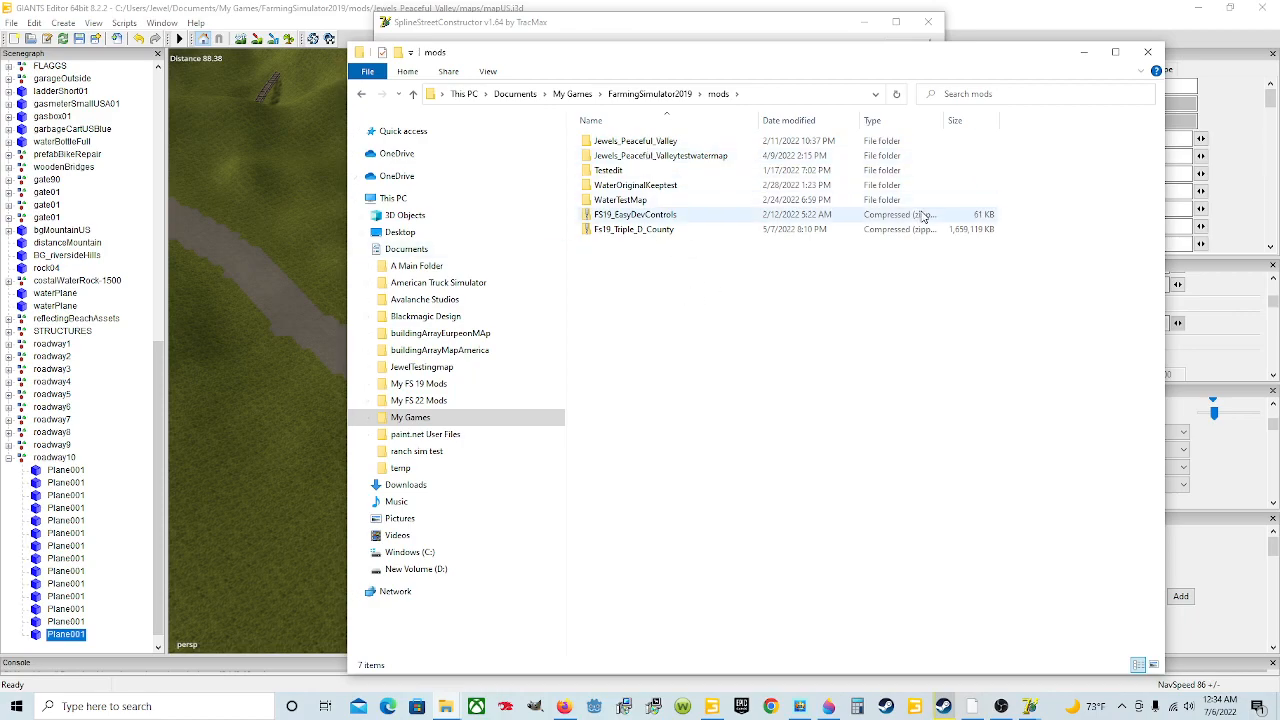
{"action": "left_click", "coordinate": [1083, 55]}
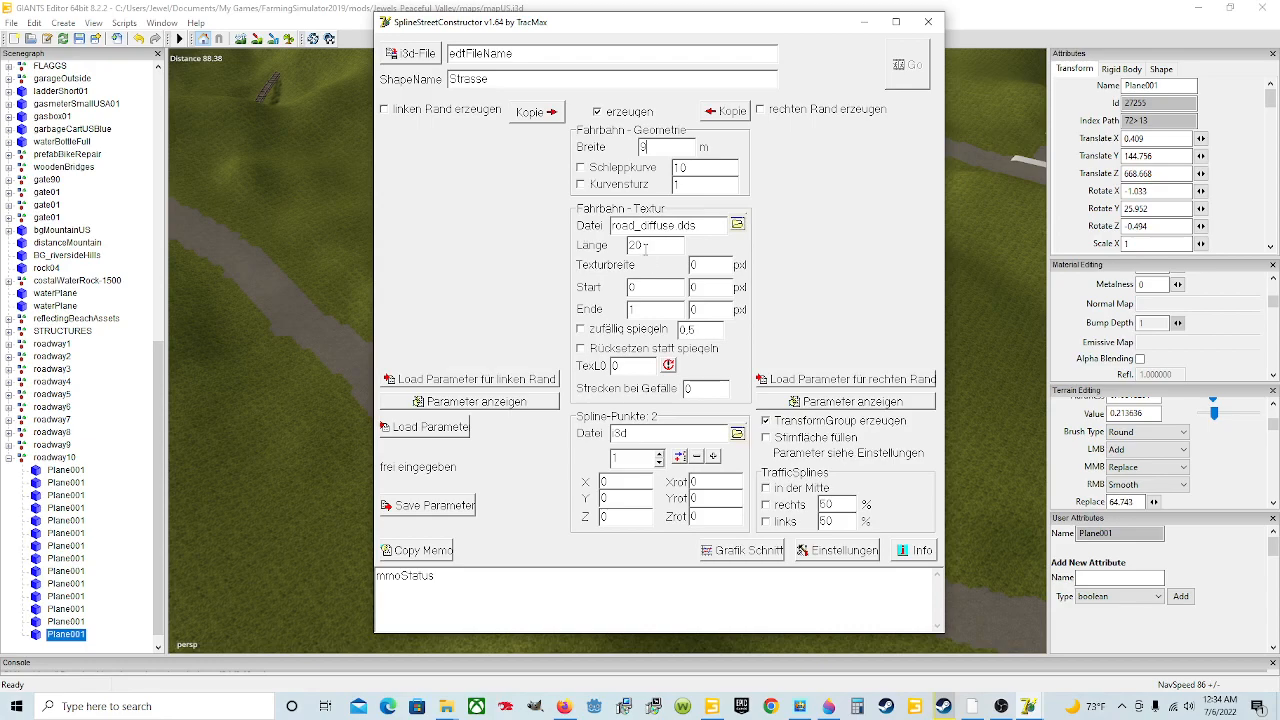
Choose Road_51_DoubleYellowLine as the roadway texture file.
{"action": "left_click", "coordinate": [737, 224]}
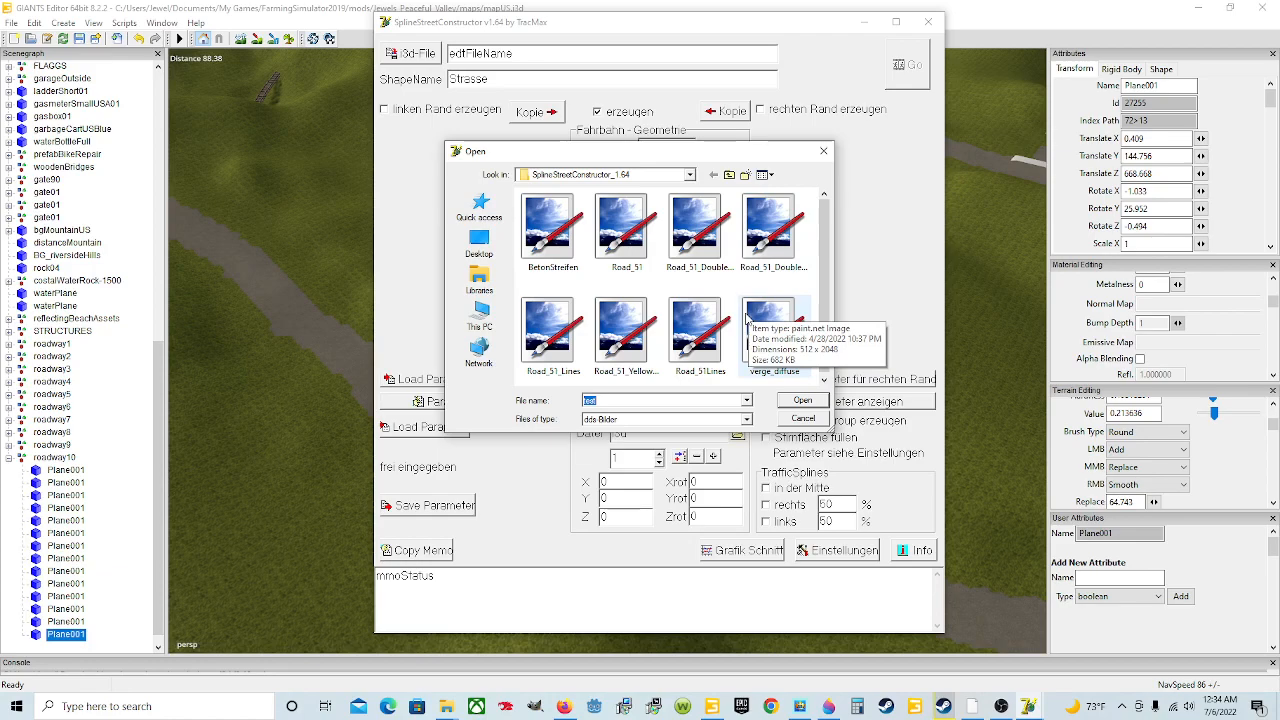
{"action": "left_click", "coordinate": [768, 250]}
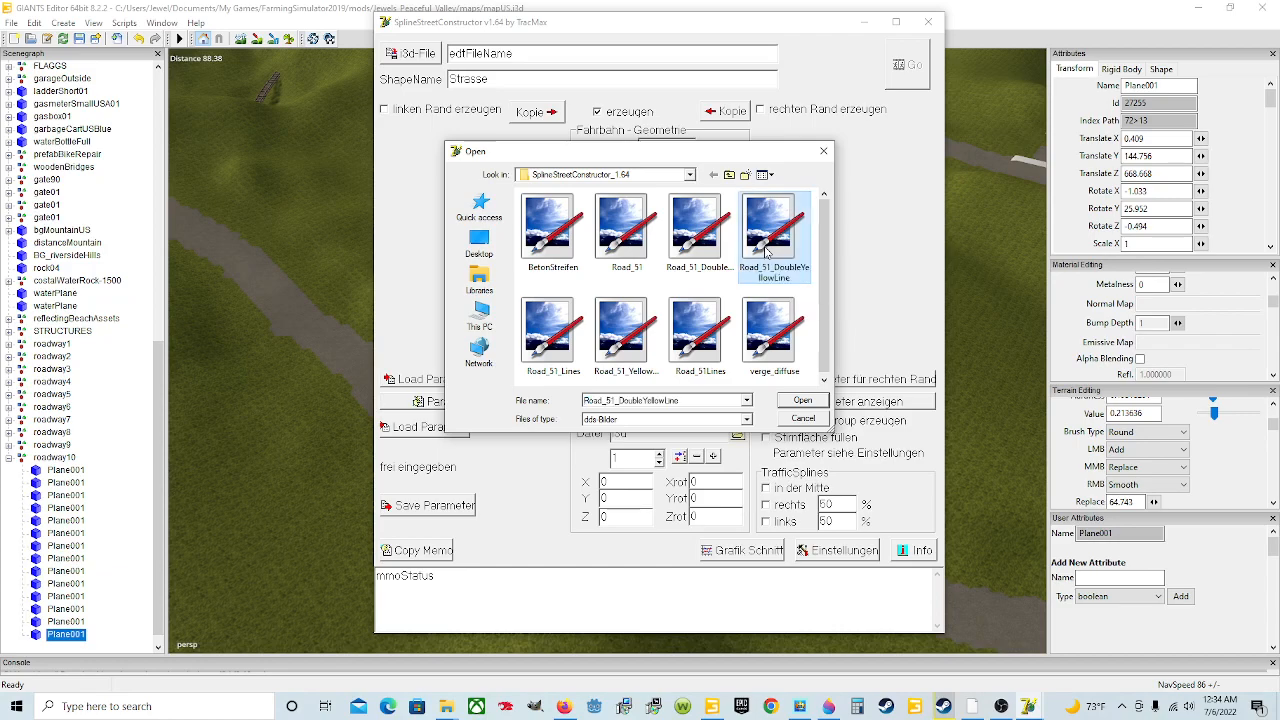
{"action": "left_click", "coordinate": [803, 401]}
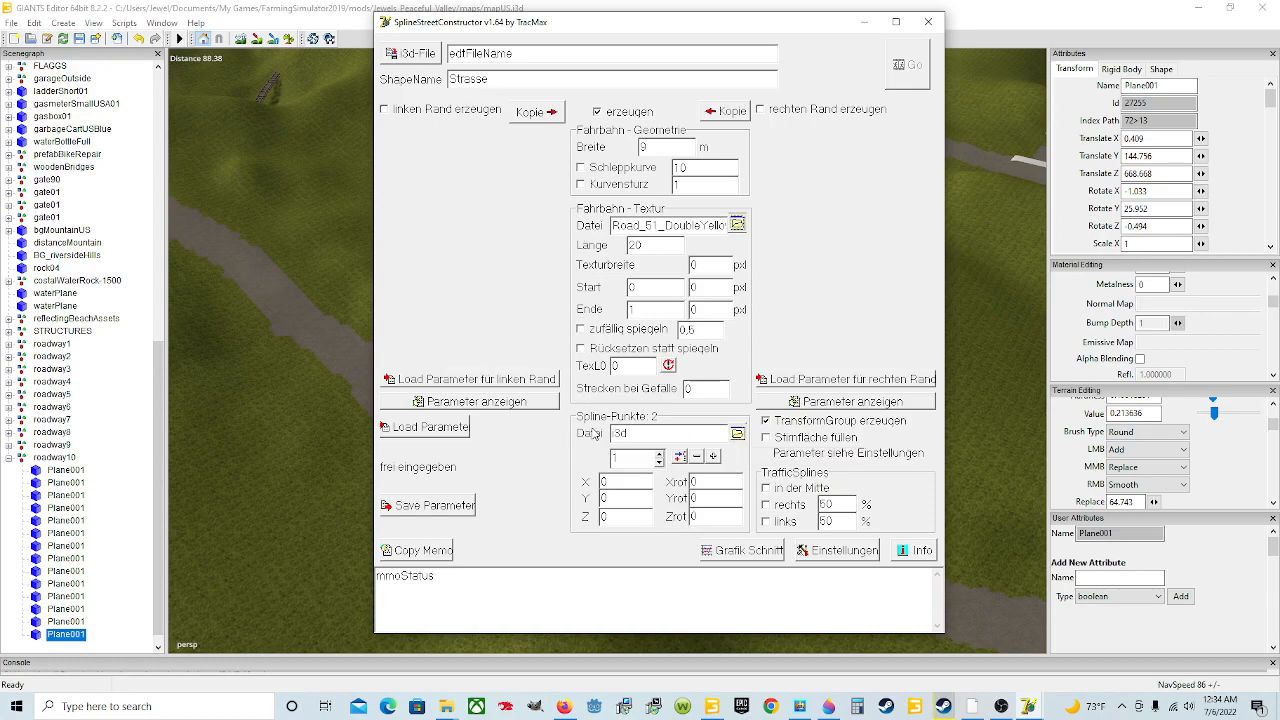
Load the exported spline10 file as the source of the spline points.
{"action": "left_click", "coordinate": [737, 433]}
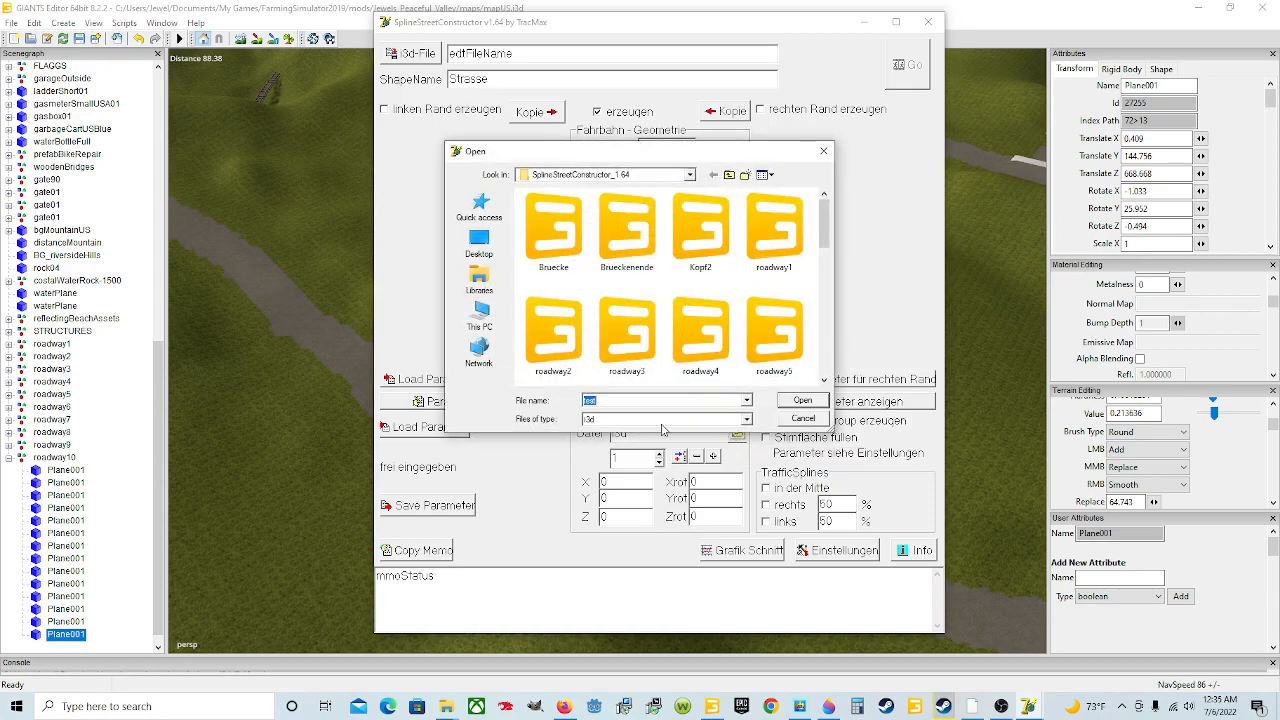
{"action": "scroll", "coordinate": [635, 325], "scroll_direction": "down", "scroll_amount": 2}
{"action": "left_click", "coordinate": [566, 245]}
{"action": "left_click", "coordinate": [795, 402]}
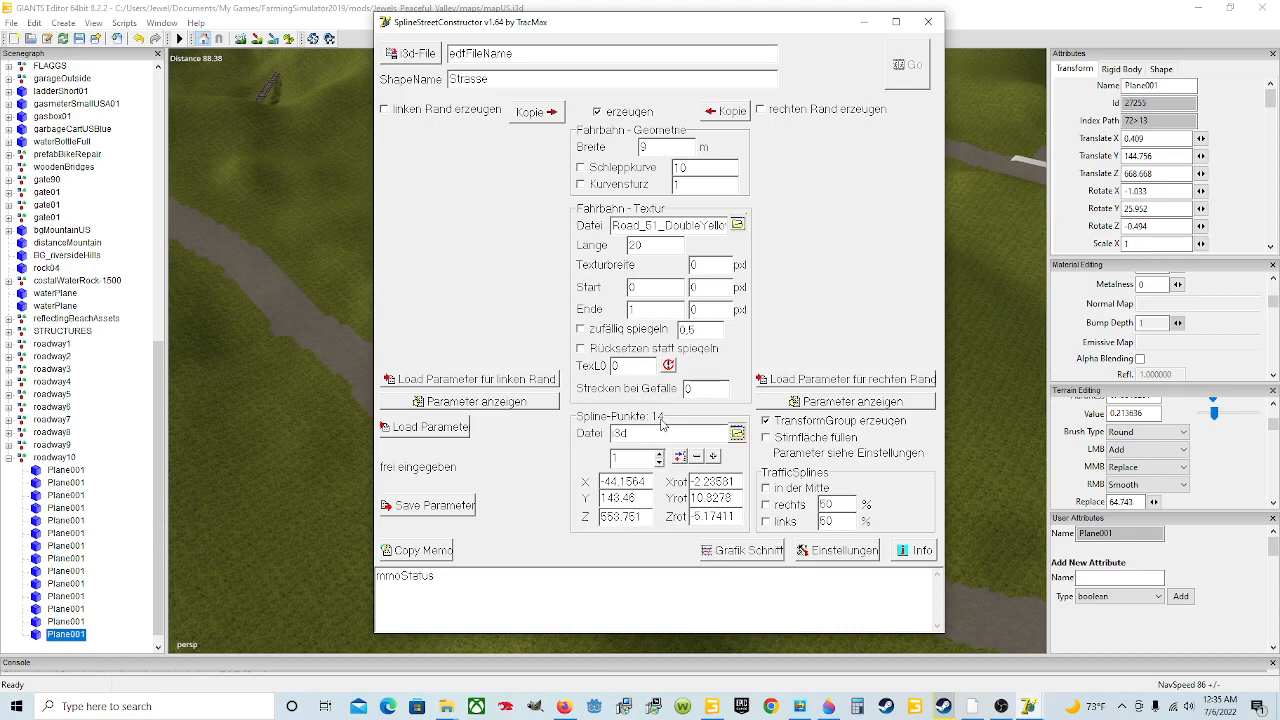
Bring SplineStreetConstructor back to the front and try adding and removing spline points in the list.
{"action": "left_click", "coordinate": [978, 206]}
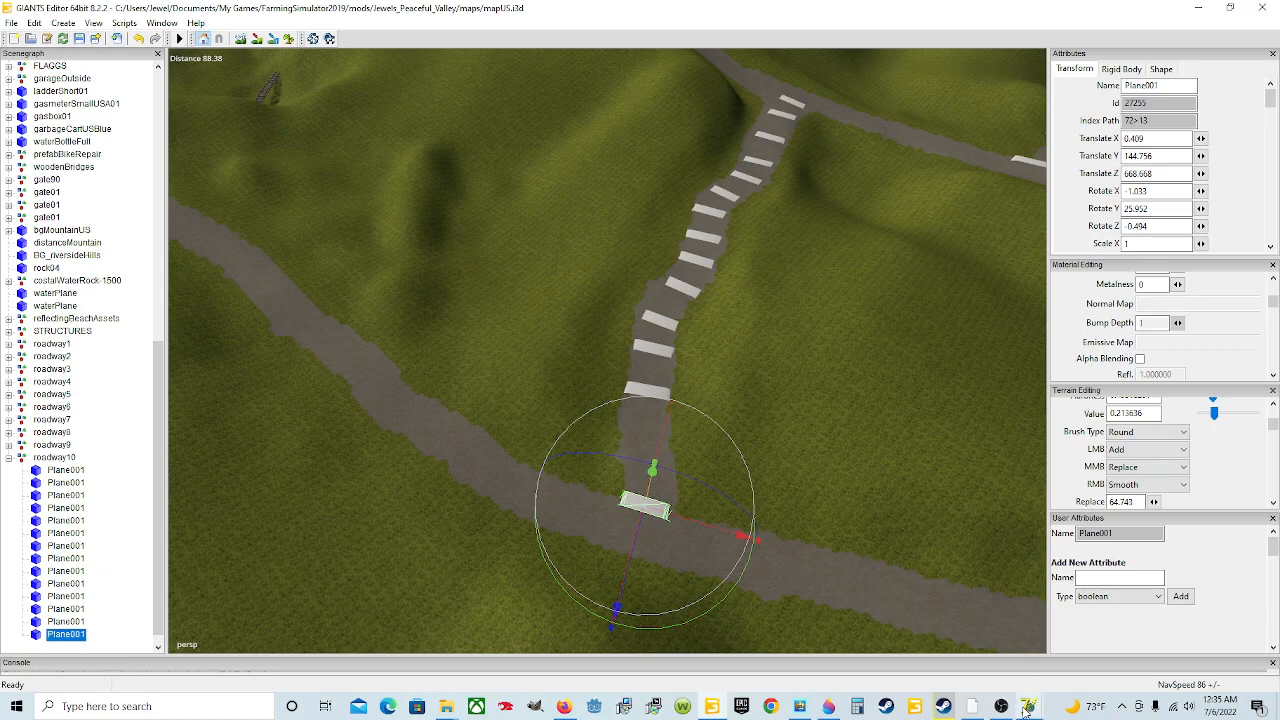
{"action": "mouse_move", "coordinate": [1028, 706]}
{"action": "mouse_move", "coordinate": [1063, 628]}
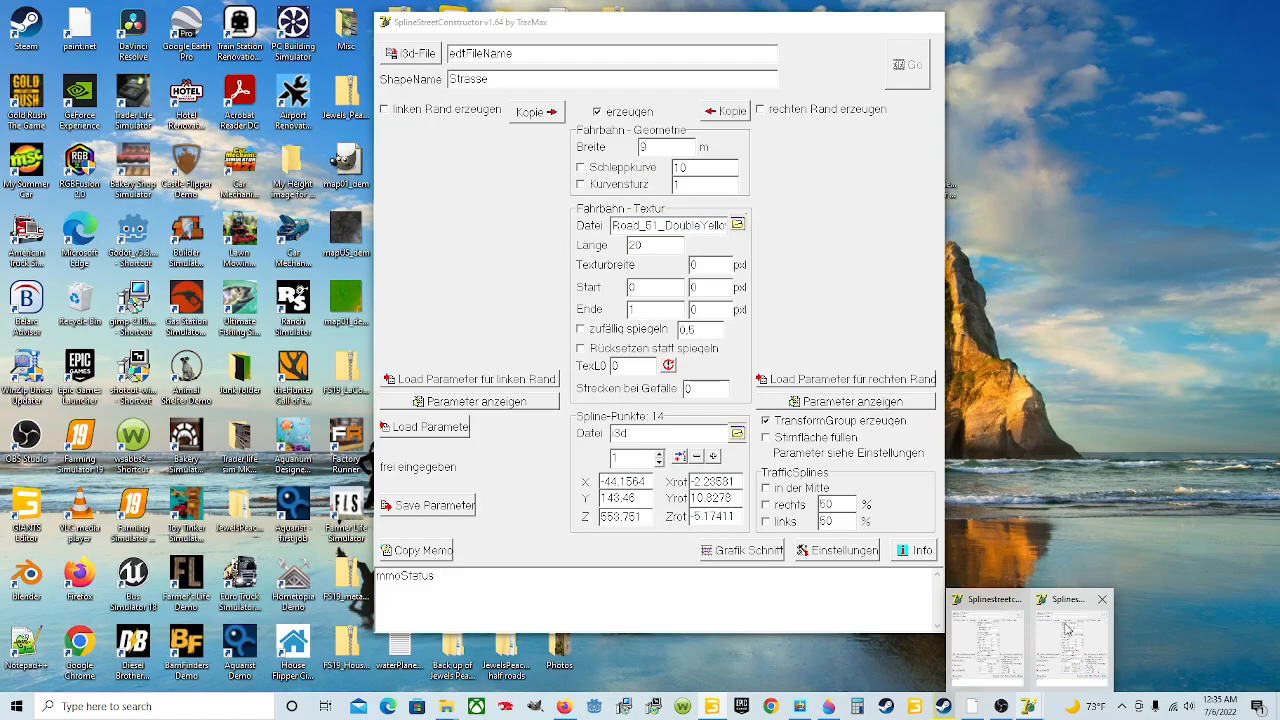
{"action": "left_click", "coordinate": [1069, 631]}
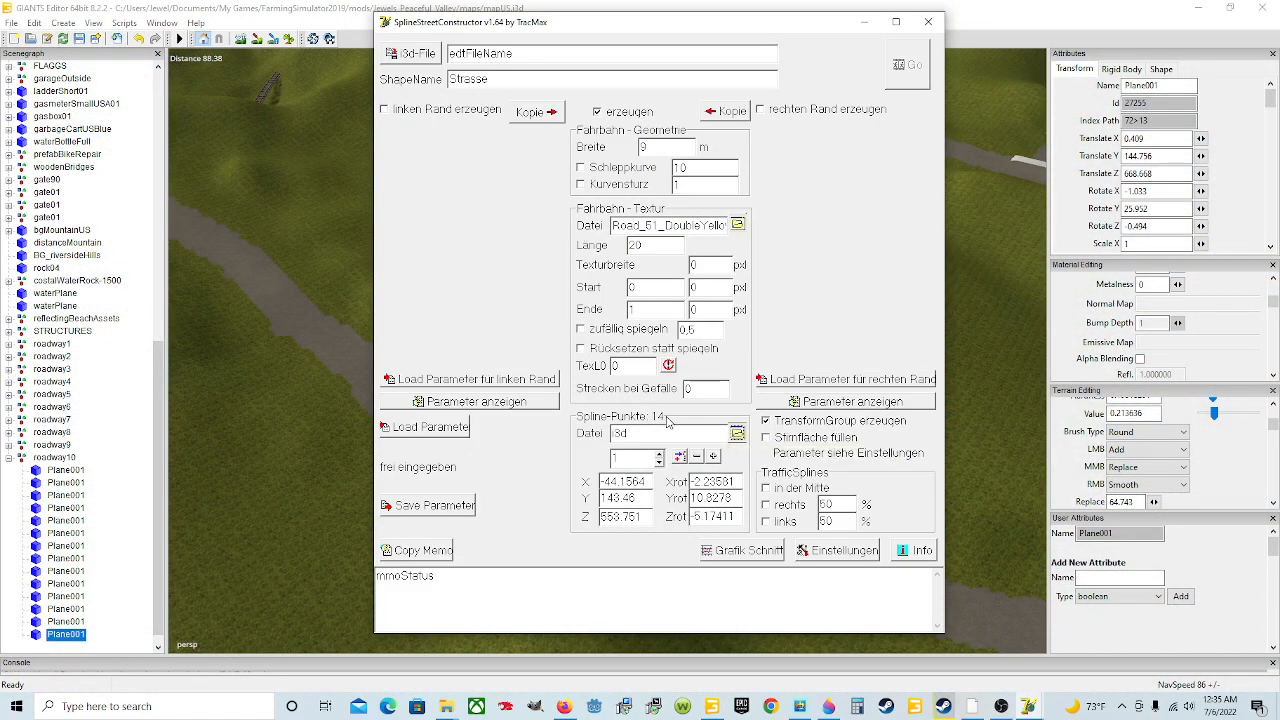
{"action": "left_click", "coordinate": [714, 456]}
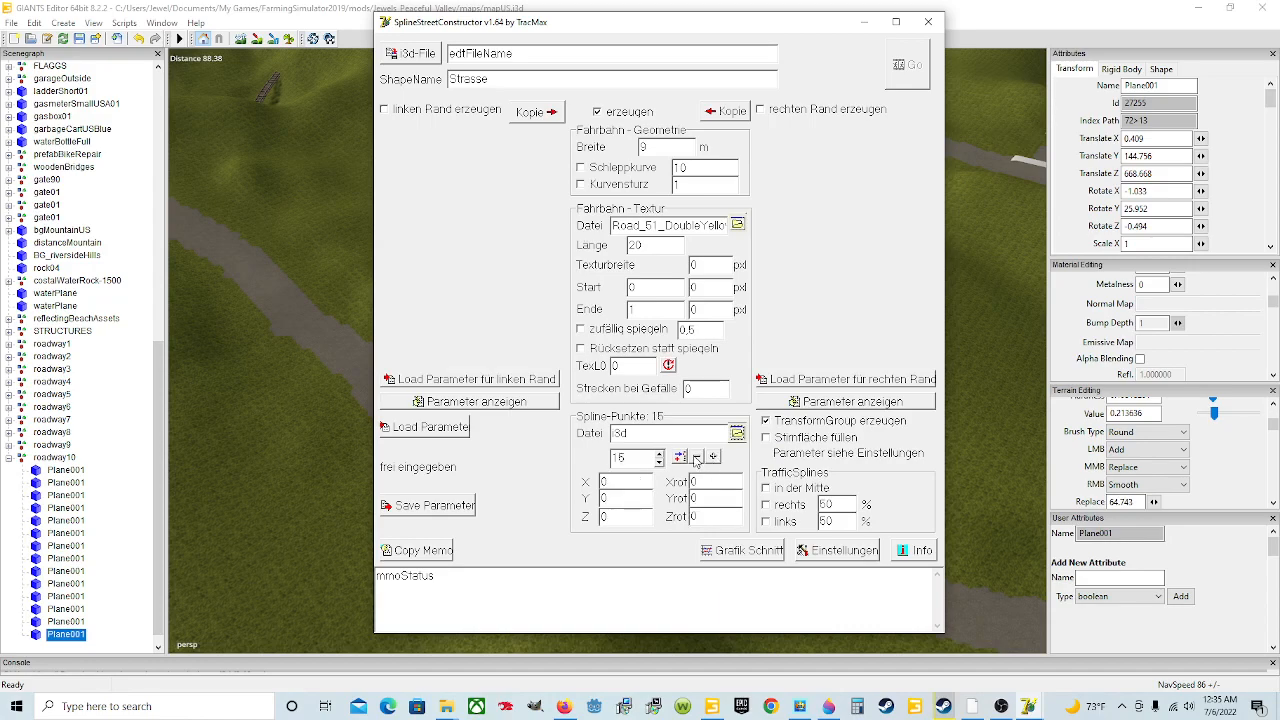
{"action": "left_click", "coordinate": [697, 457]}
{"action": "left_click", "coordinate": [714, 456]}
{"action": "left_click", "coordinate": [697, 457]}
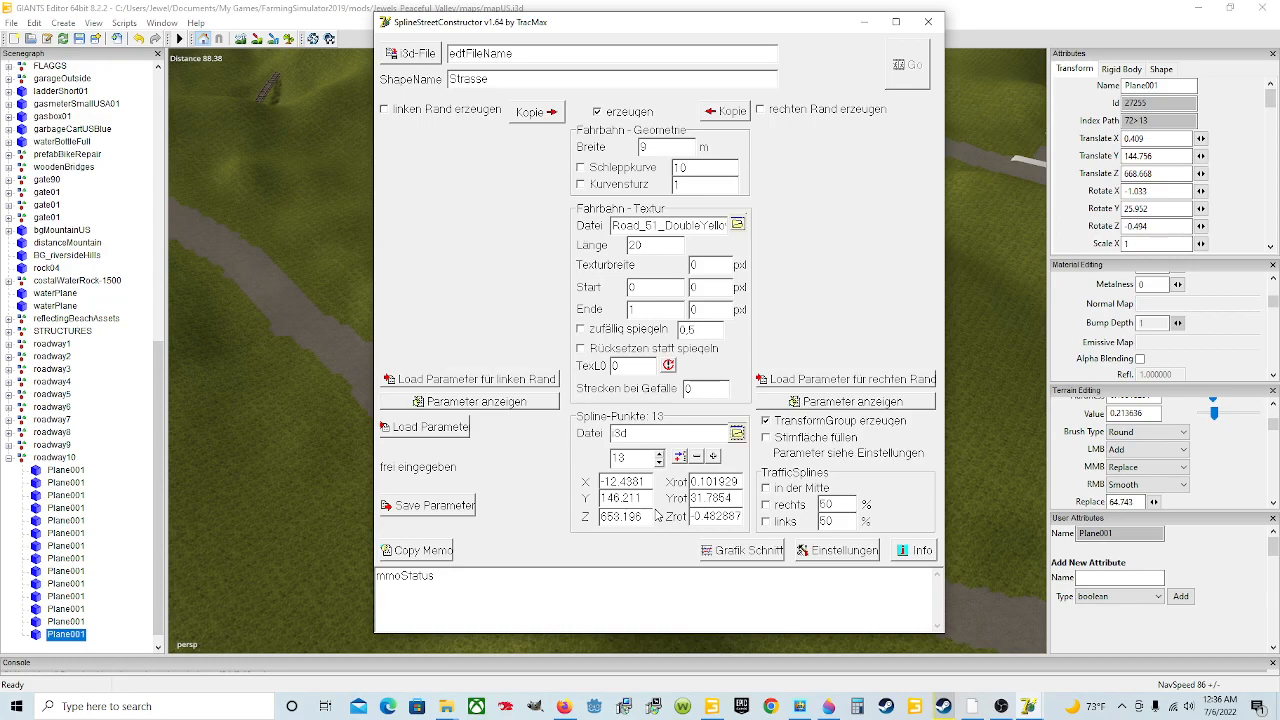
Remove spline points one after another until only the first two remain in the list.
{"action": "left_click", "coordinate": [708, 456]}
{"action": "left_click", "coordinate": [696, 457]}
{"action": "left_click", "coordinate": [696, 457]}
{"action": "left_click", "coordinate": [696, 457]}
{"action": "left_click", "coordinate": [696, 457]}
{"action": "left_click", "coordinate": [696, 457]}
{"action": "left_click", "coordinate": [696, 457]}
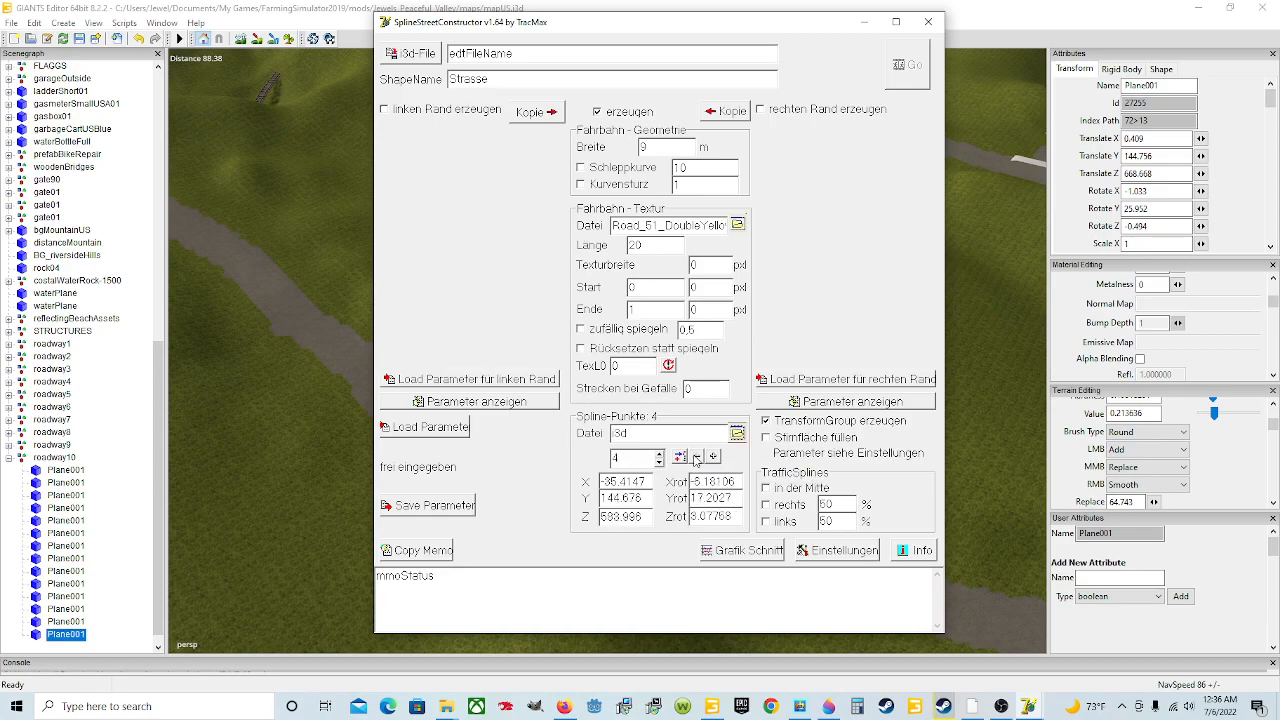
{"action": "left_click", "coordinate": [696, 457]}
{"action": "left_click", "coordinate": [696, 457]}
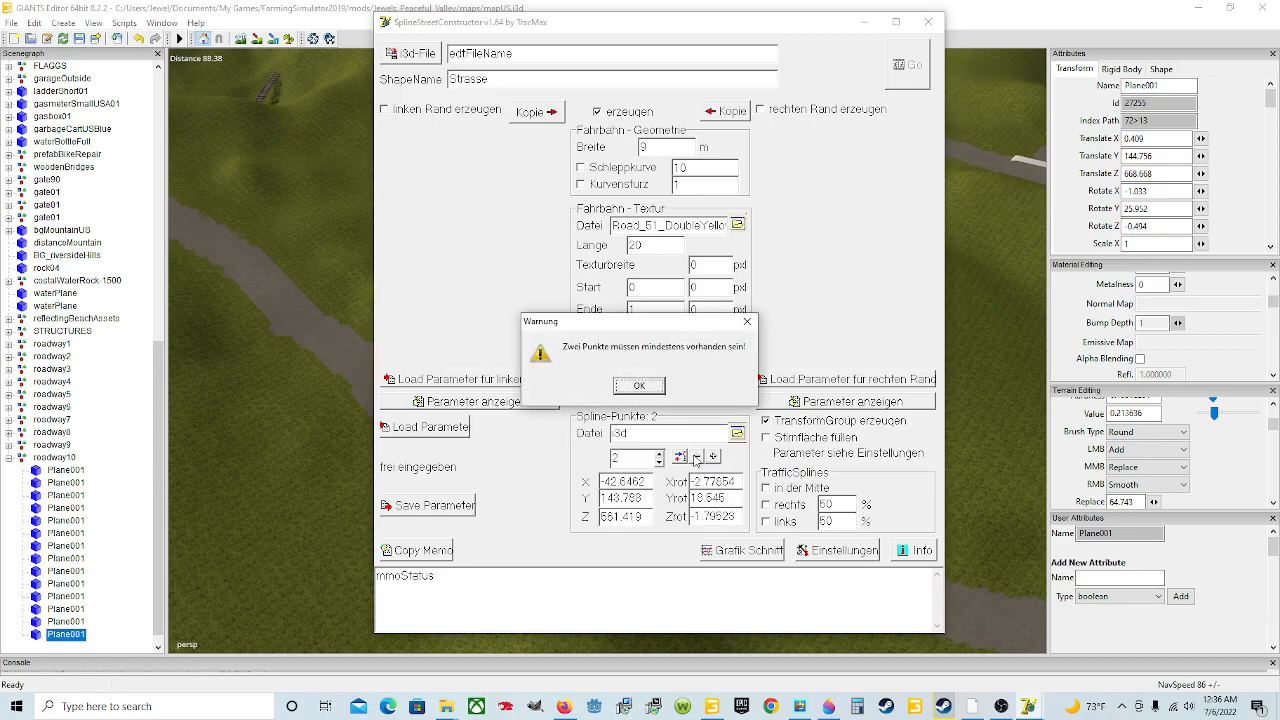
{"action": "left_click", "coordinate": [747, 321]}
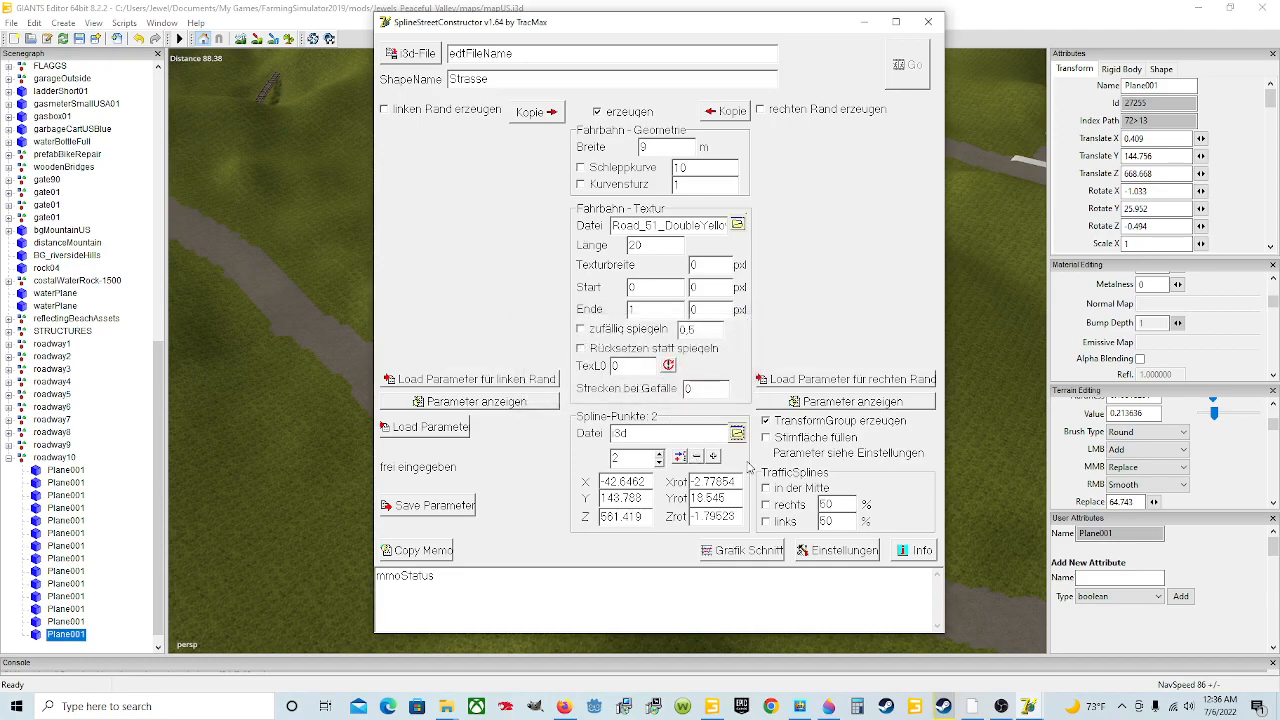
{"action": "left_click", "coordinate": [695, 457]}
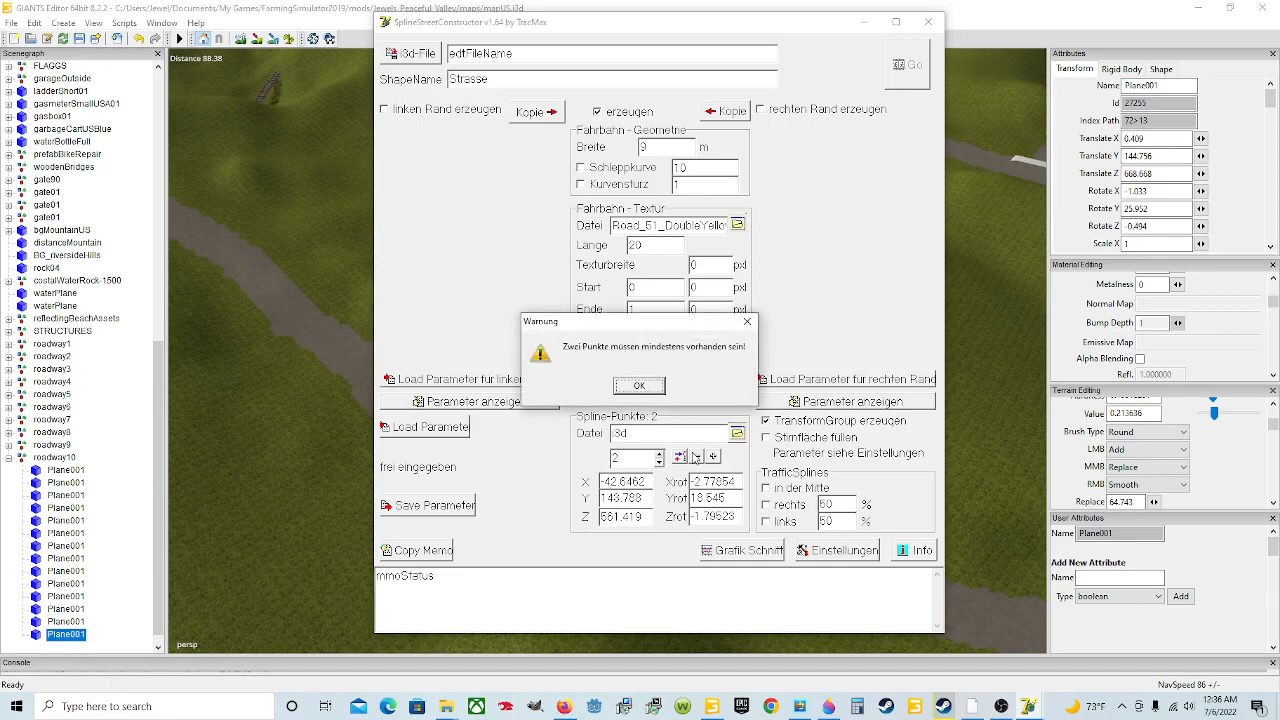
{"action": "left_click", "coordinate": [747, 322]}
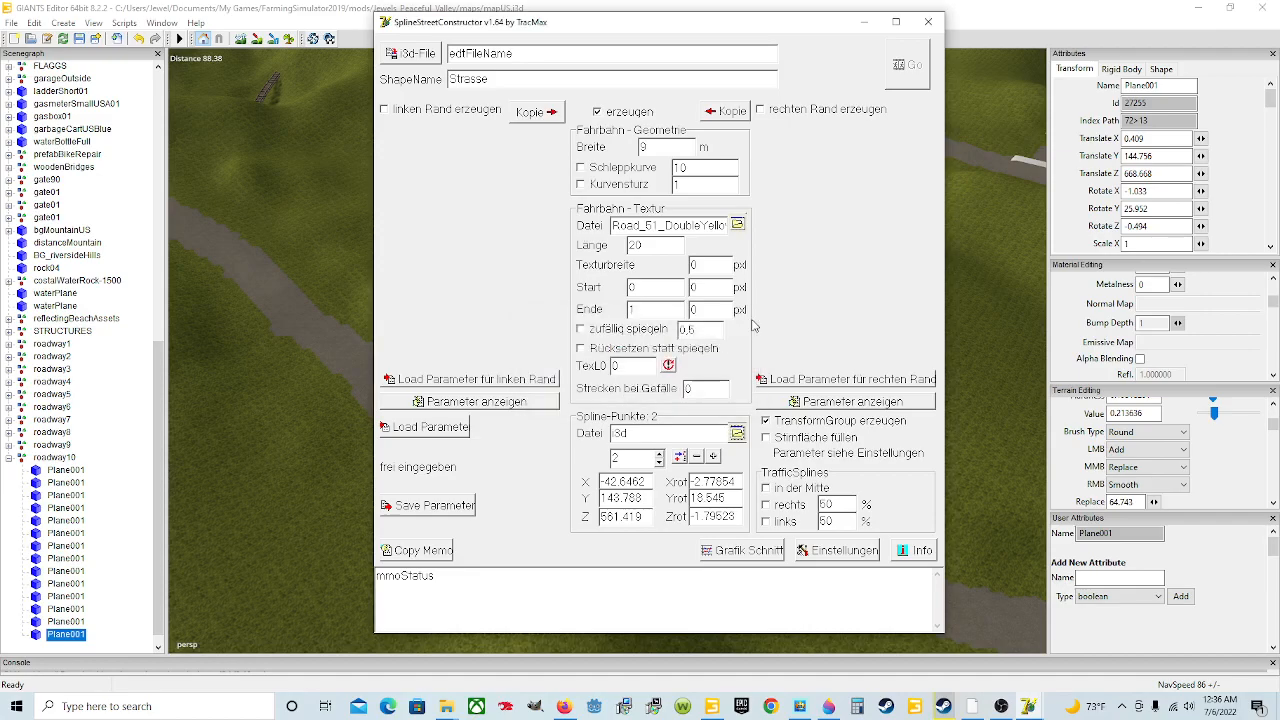
Switch back to GIANTS Editor, select the first marker at the upper road junction, and examine its placement beside the neighbouring markers.
{"action": "left_click", "coordinate": [864, 21]}
{"action": "left_click_drag", "start_coordinate": [775, 283], "coordinate": [877, 352], "text": "alt"}
{"action": "scroll", "coordinate": [808, 211], "scroll_direction": "up", "scroll_amount": 5}
{"action": "scroll", "coordinate": [831, 305], "scroll_direction": "up", "scroll_amount": 4}
{"action": "scroll", "coordinate": [831, 304], "scroll_direction": "up", "scroll_amount": 6}
{"action": "scroll", "coordinate": [824, 283], "scroll_direction": "down", "scroll_amount": 5}
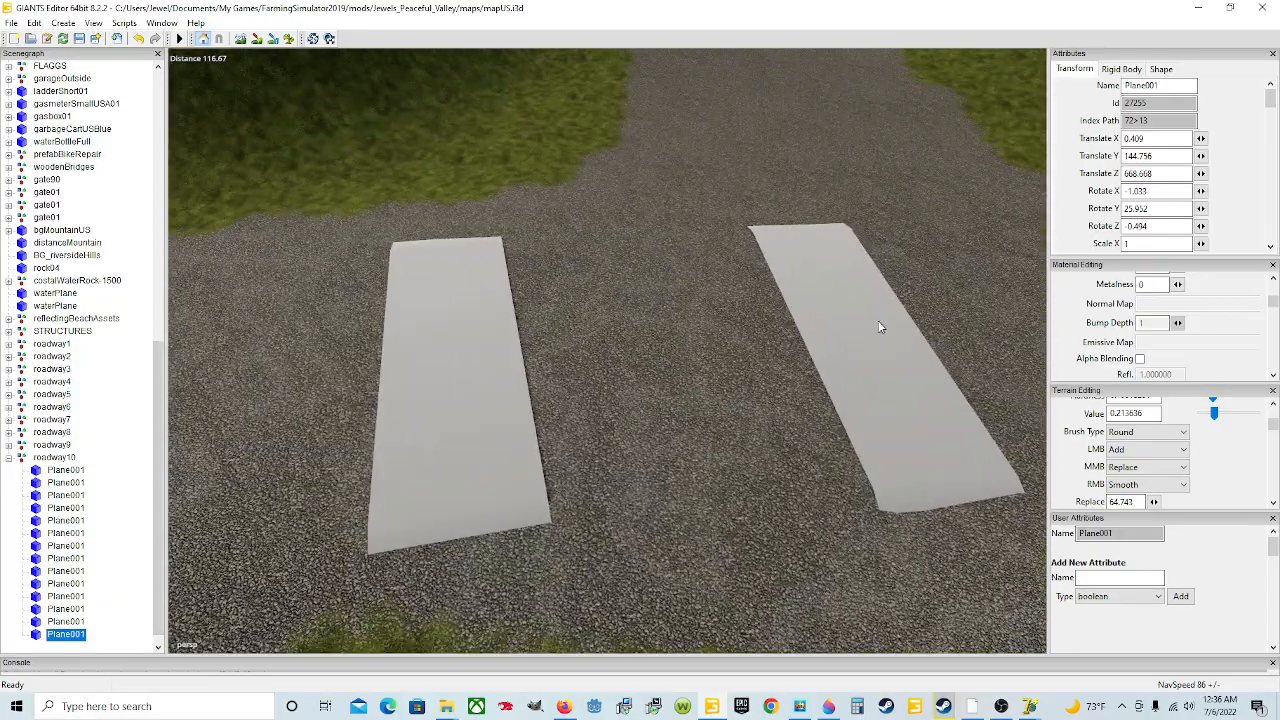
{"action": "left_click", "coordinate": [868, 315]}
{"action": "left_click_drag", "start_coordinate": [868, 315], "coordinate": [753, 319], "text": "alt"}
{"action": "scroll", "coordinate": [755, 320], "scroll_direction": "down", "scroll_amount": 5}
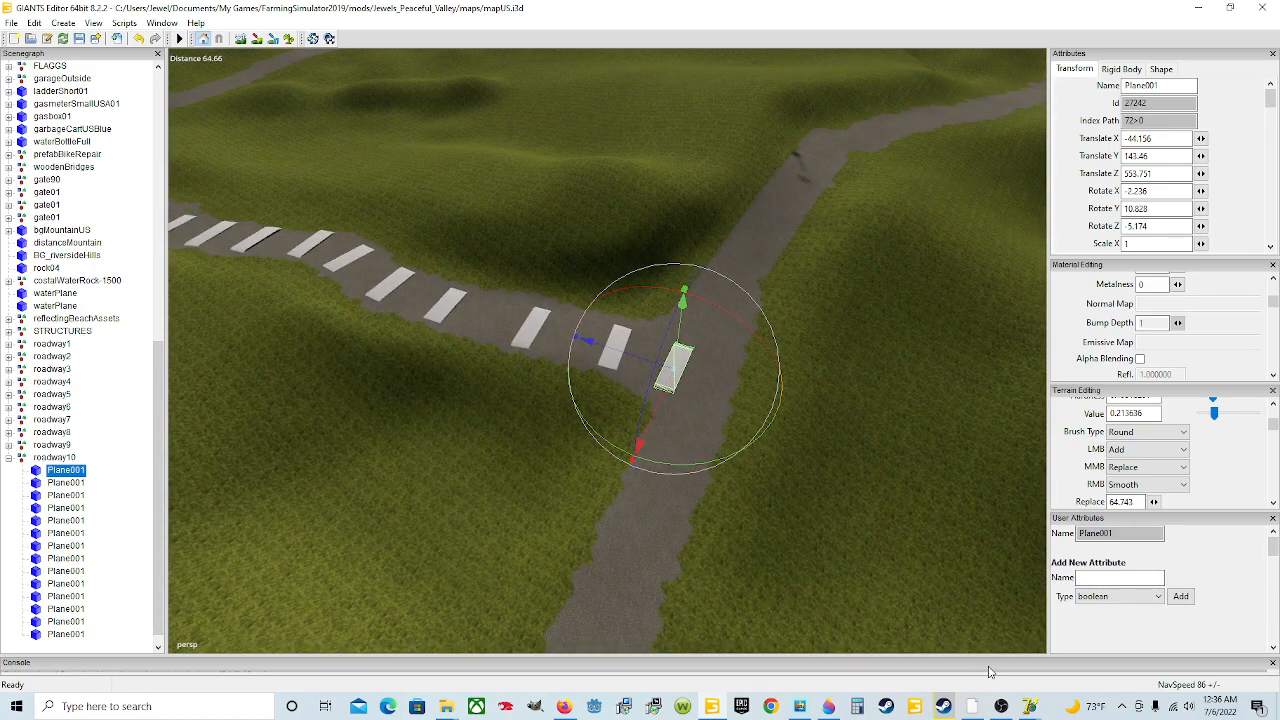
Switch back to SplineStreetConstructor.
{"action": "mouse_move", "coordinate": [1020, 692]}
{"action": "mouse_move", "coordinate": [981, 641]}
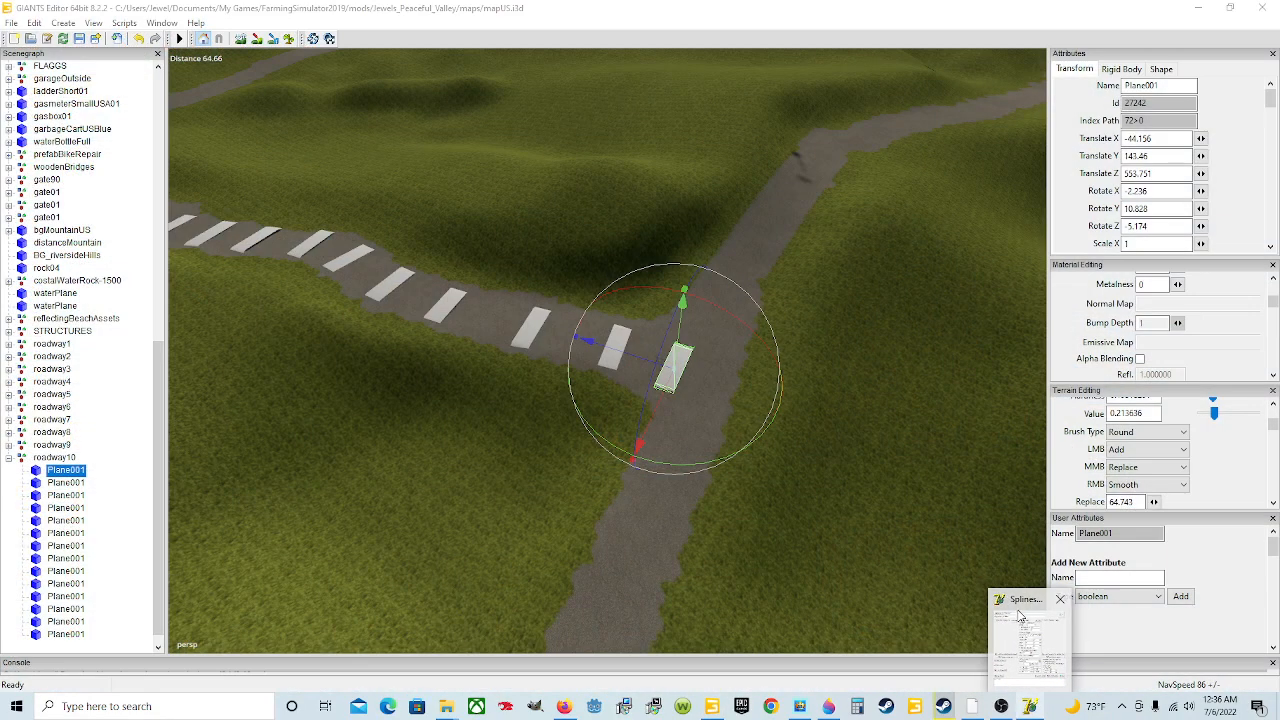
{"action": "left_click", "coordinate": [1070, 630]}
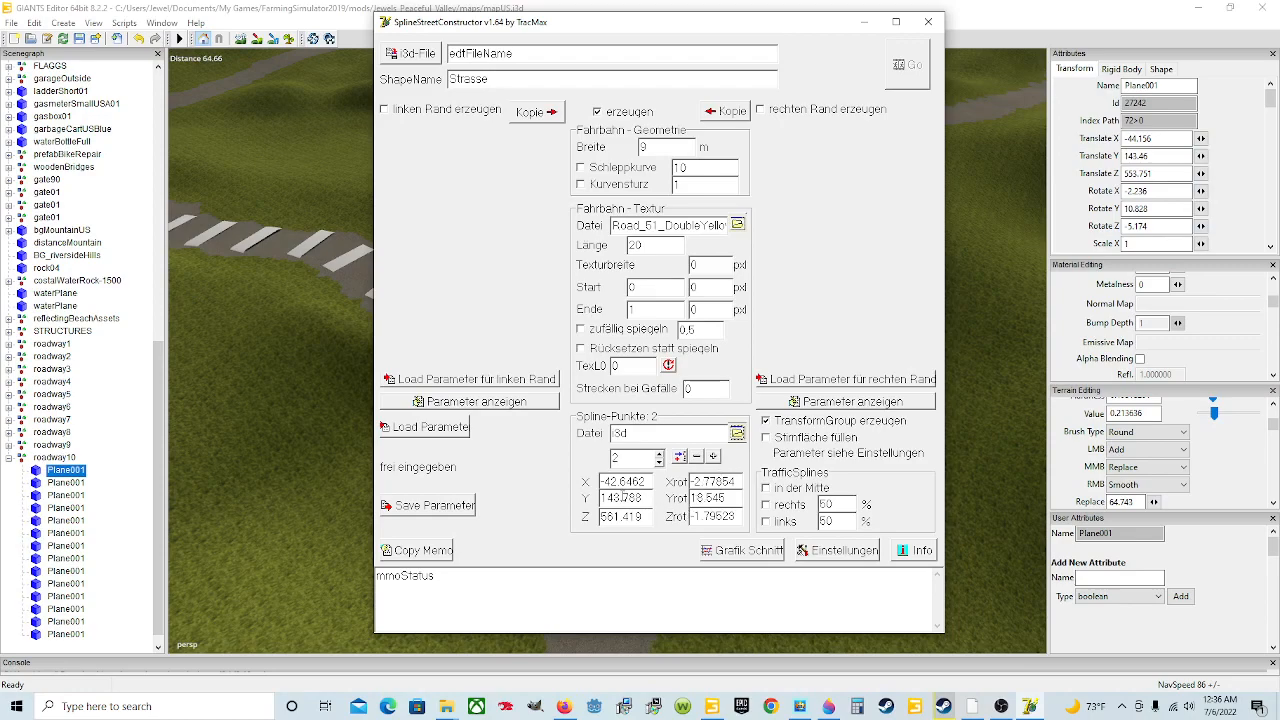
Try adding a run of empty spline points to the list and removing several of them again.
{"action": "left_click", "coordinate": [709, 457]}
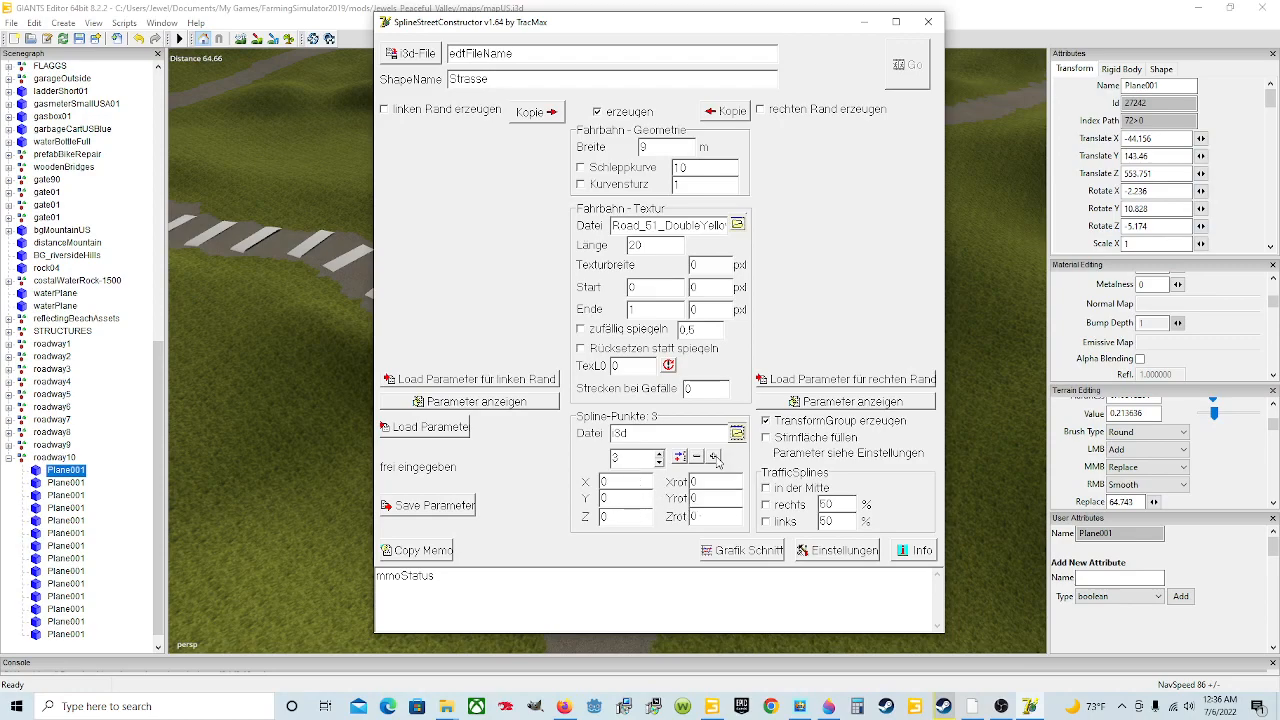
{"action": "left_click", "coordinate": [711, 457]}
{"action": "left_click", "coordinate": [712, 457]}
{"action": "left_click", "coordinate": [712, 457]}
{"action": "left_click", "coordinate": [712, 457]}
{"action": "left_click", "coordinate": [712, 457]}
{"action": "left_click", "coordinate": [712, 457]}
{"action": "left_click", "coordinate": [712, 457]}
{"action": "left_click", "coordinate": [712, 457]}
{"action": "left_click", "coordinate": [712, 457]}
{"action": "left_click", "coordinate": [712, 457]}
{"action": "left_click", "coordinate": [697, 457]}
{"action": "left_click", "coordinate": [697, 457]}
{"action": "left_click", "coordinate": [697, 457]}
{"action": "left_click", "coordinate": [697, 457]}
{"action": "left_click", "coordinate": [697, 457]}
{"action": "left_click", "coordinate": [697, 457]}
{"action": "left_click", "coordinate": [697, 458]}
Reload the spline points from the spline10 file, and try adding and removing one extra point at the end of the list.
{"action": "left_click", "coordinate": [738, 433]}
{"action": "scroll", "coordinate": [678, 332], "scroll_direction": "down", "scroll_amount": 5}
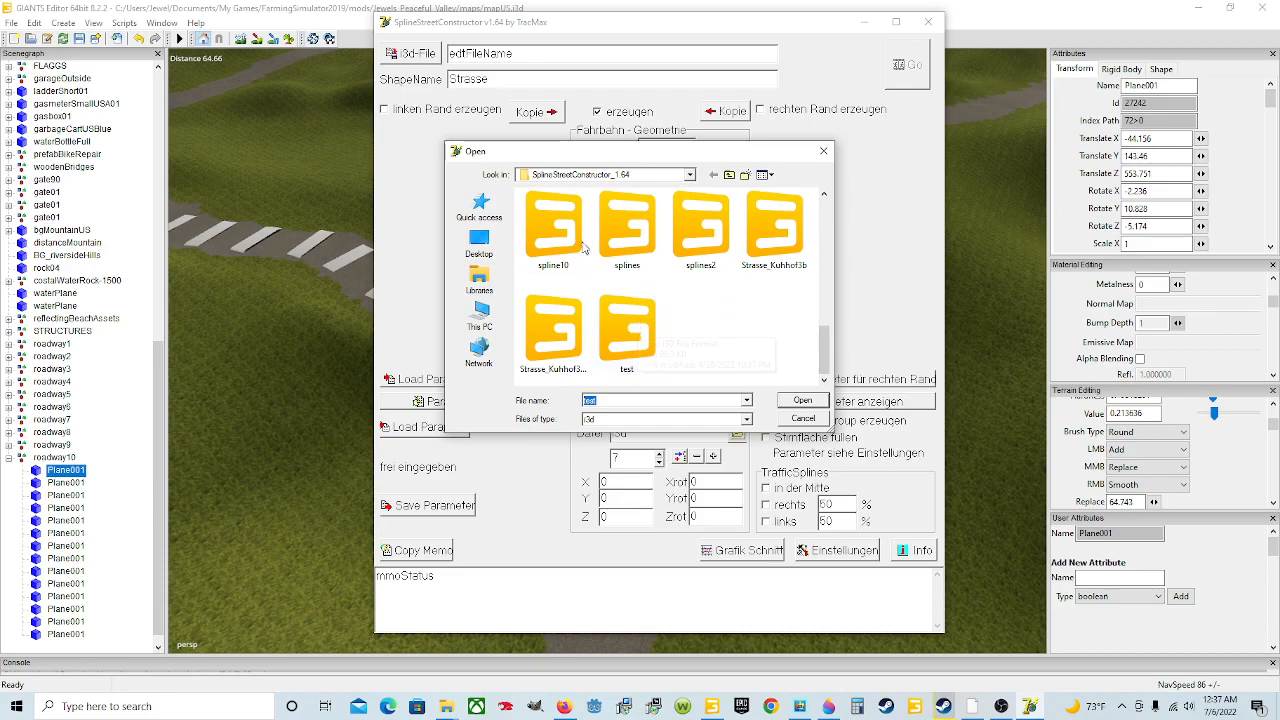
{"action": "left_click", "coordinate": [553, 225]}
{"action": "left_click", "coordinate": [805, 400]}
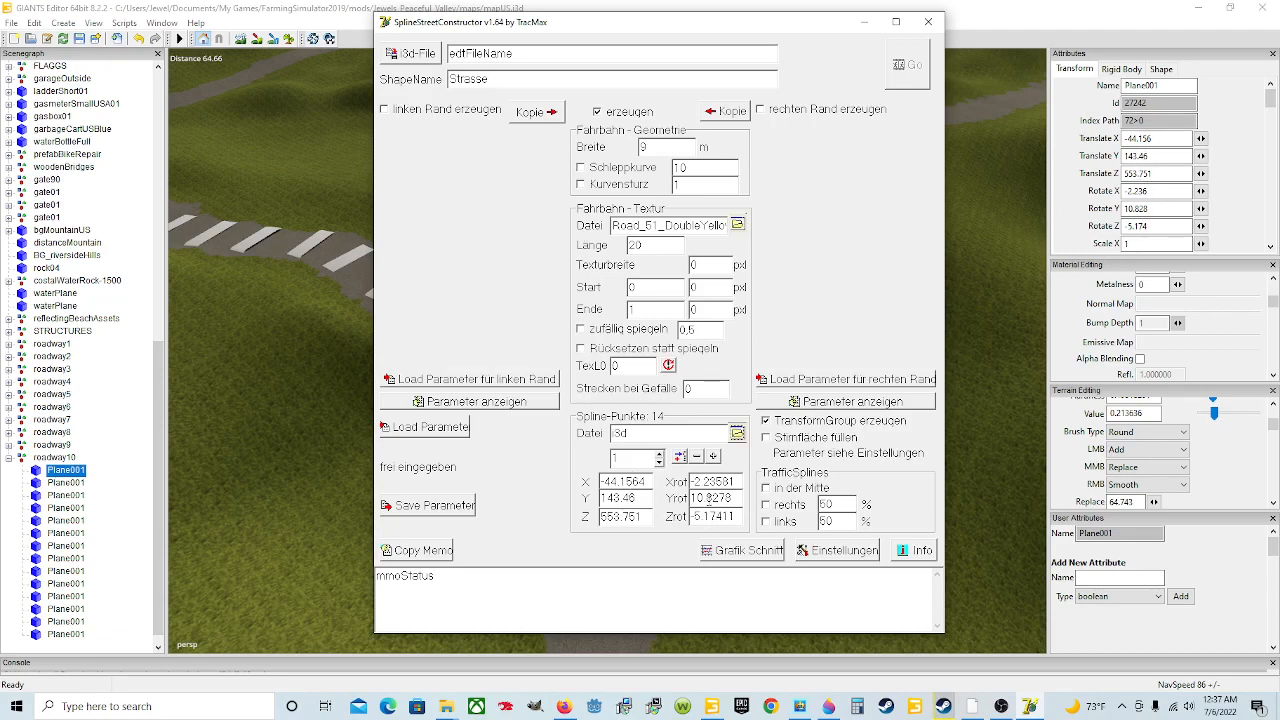
{"action": "left_click", "coordinate": [713, 457]}
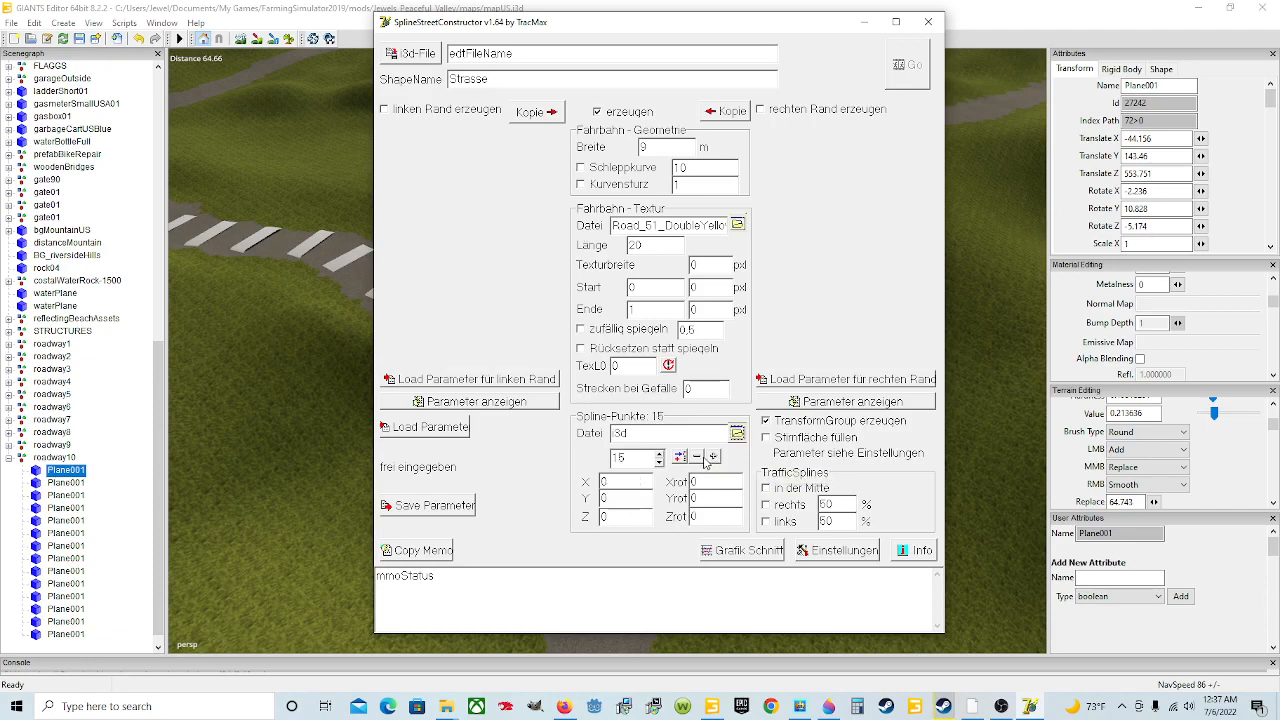
{"action": "left_click", "coordinate": [697, 457]}
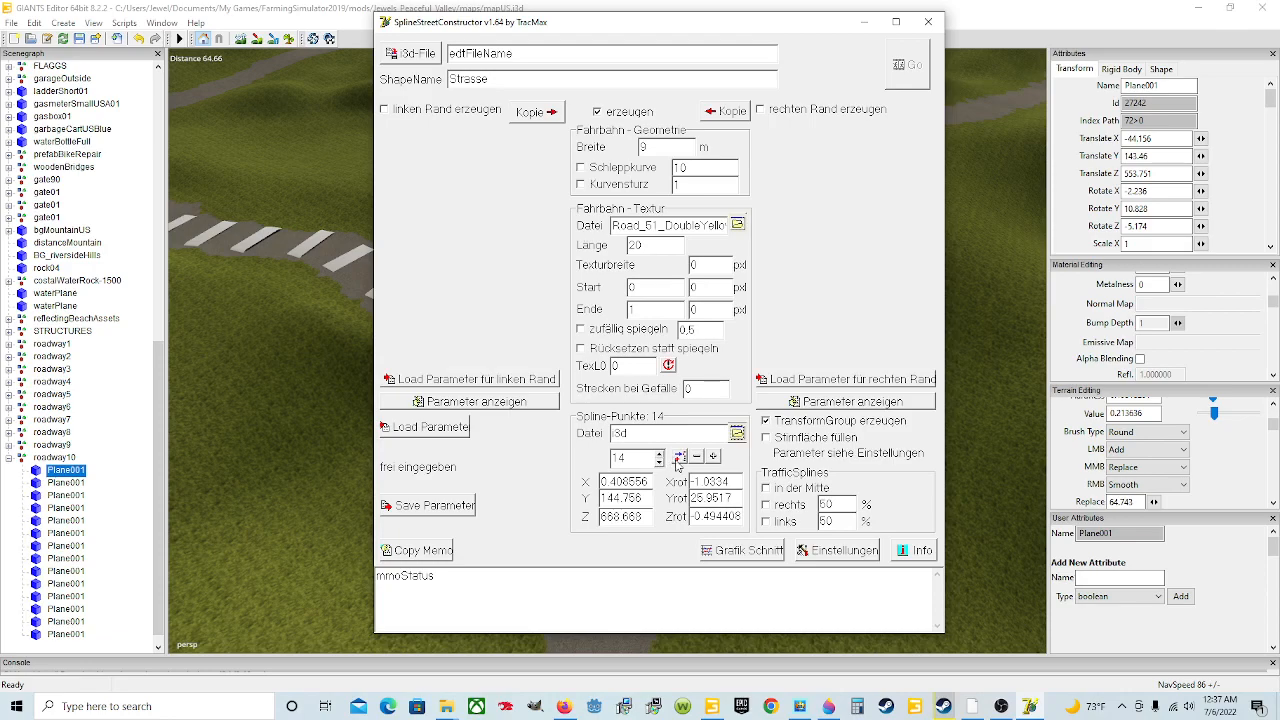
Examine the coordinates and rotations of the loaded spline points, going back to the first point and forward to the fifth.
{"action": "left_click", "coordinate": [659, 461]}
{"action": "left_click", "coordinate": [659, 461]}
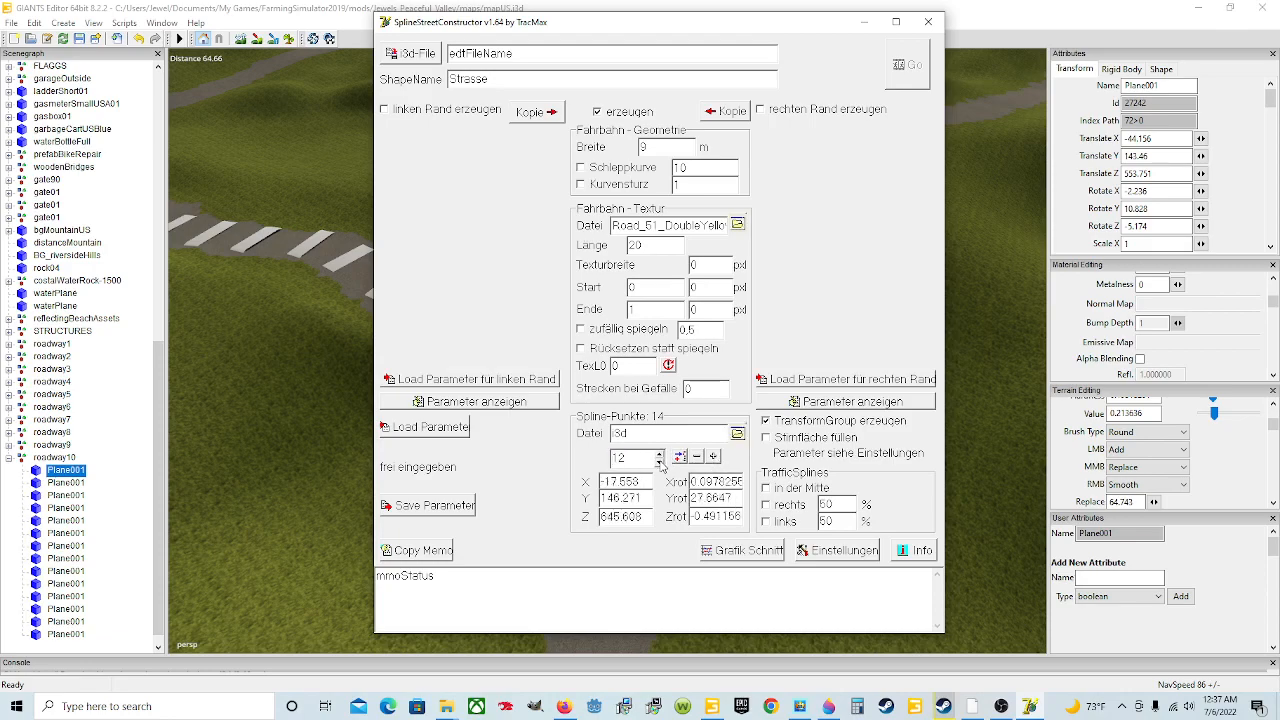
{"action": "double_click", "coordinate": [659, 461]}
{"action": "left_click", "coordinate": [659, 461]}
{"action": "left_click", "coordinate": [659, 461]}
{"action": "left_click", "coordinate": [659, 461]}
{"action": "left_click", "coordinate": [659, 461]}
{"action": "left_click", "coordinate": [659, 461]}
{"action": "left_click", "coordinate": [659, 461]}
{"action": "left_click", "coordinate": [659, 461]}
{"action": "left_click", "coordinate": [659, 461]}
{"action": "left_click", "coordinate": [659, 461]}
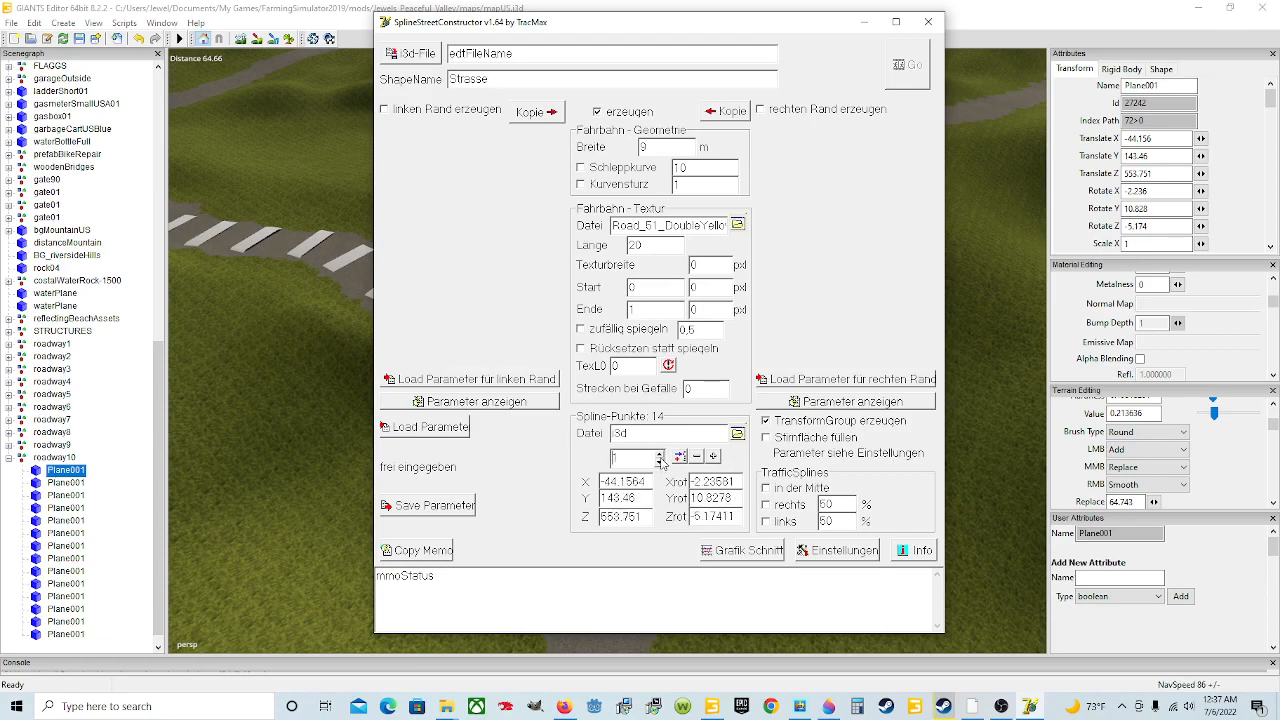
{"action": "left_click", "coordinate": [659, 454]}
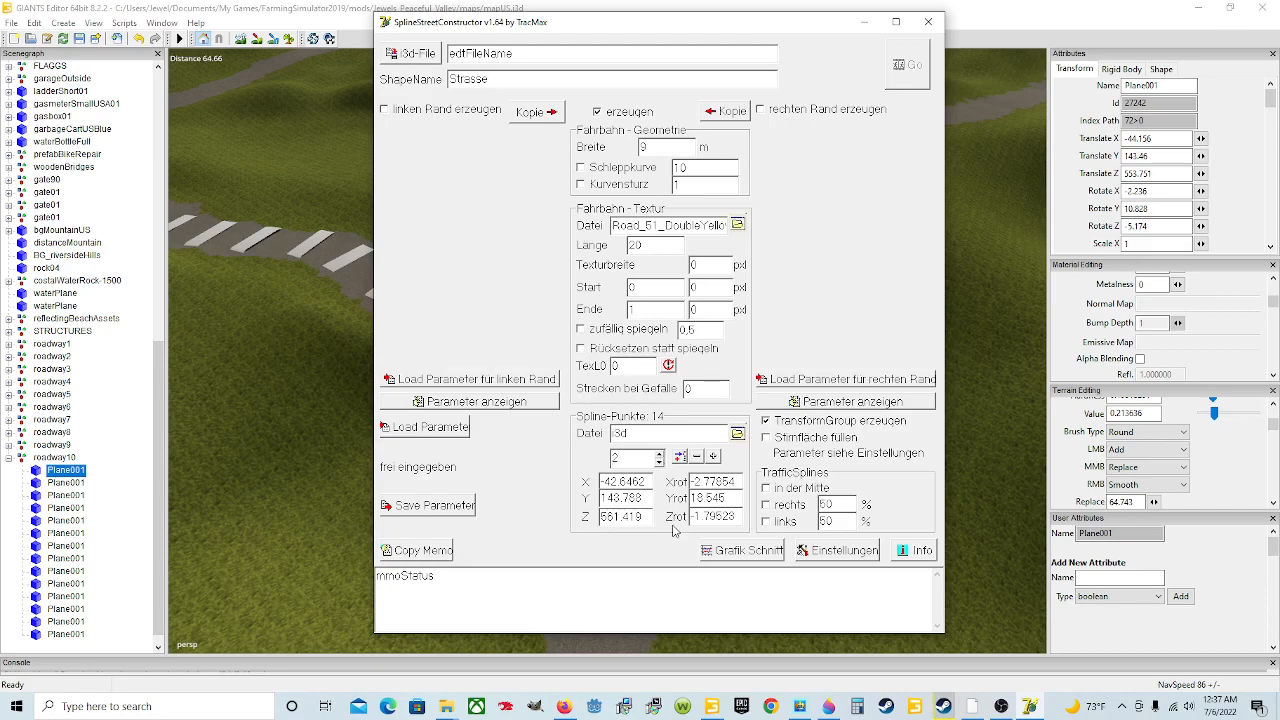
{"action": "left_click", "coordinate": [659, 454]}
{"action": "left_click", "coordinate": [659, 454]}
{"action": "left_click", "coordinate": [659, 454]}
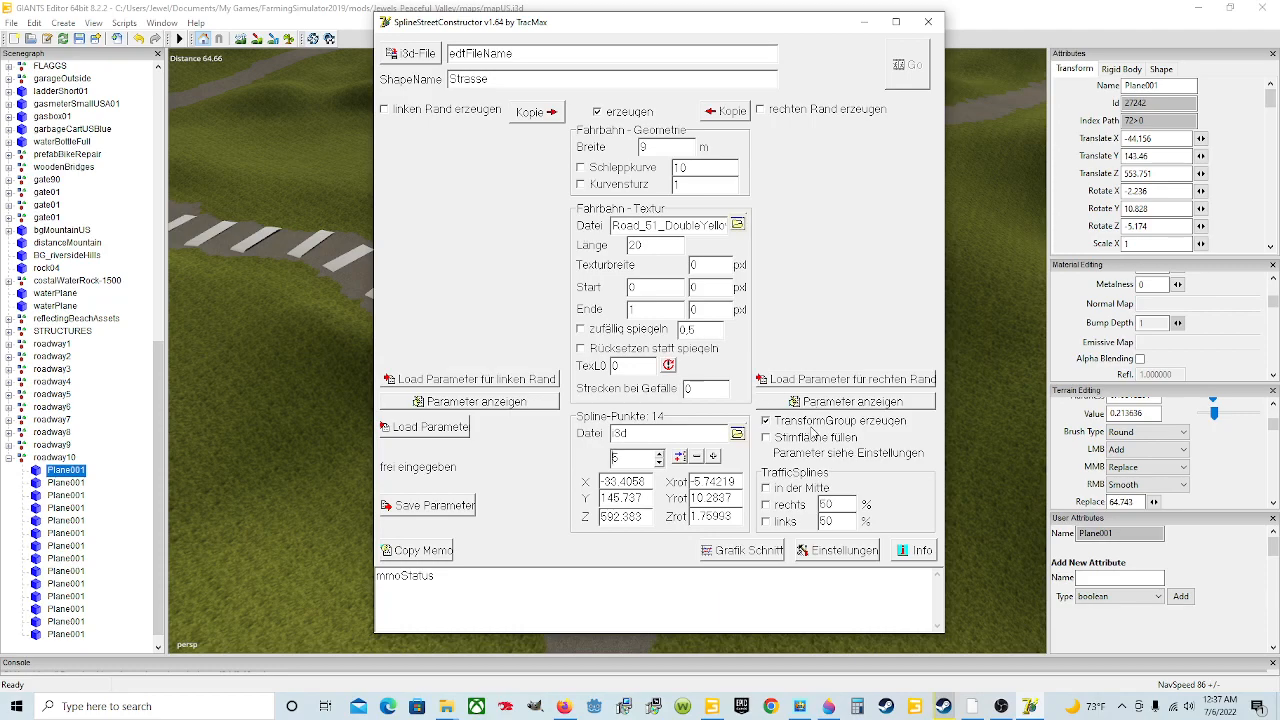
Preview the road's cross-section without edges, and try it again with the right edge (rechten Rand) enabled.
{"action": "left_click", "coordinate": [725, 556]}
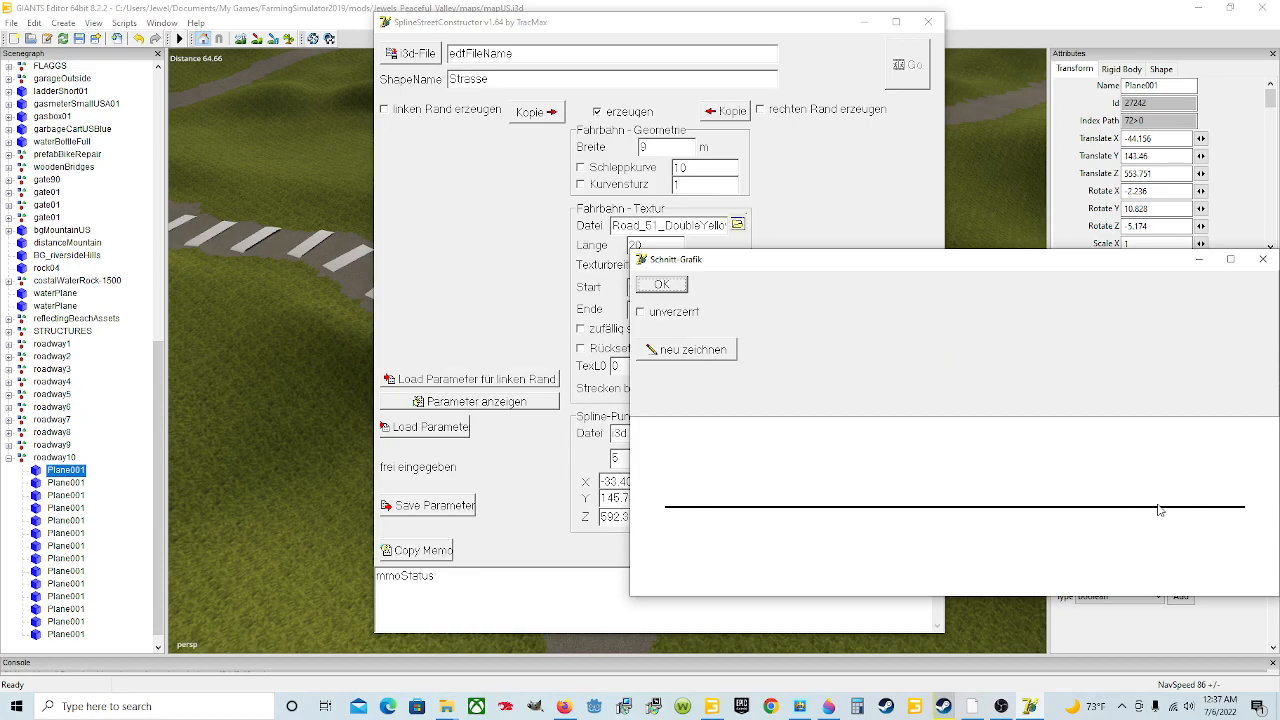
{"action": "left_click", "coordinate": [1262, 259]}
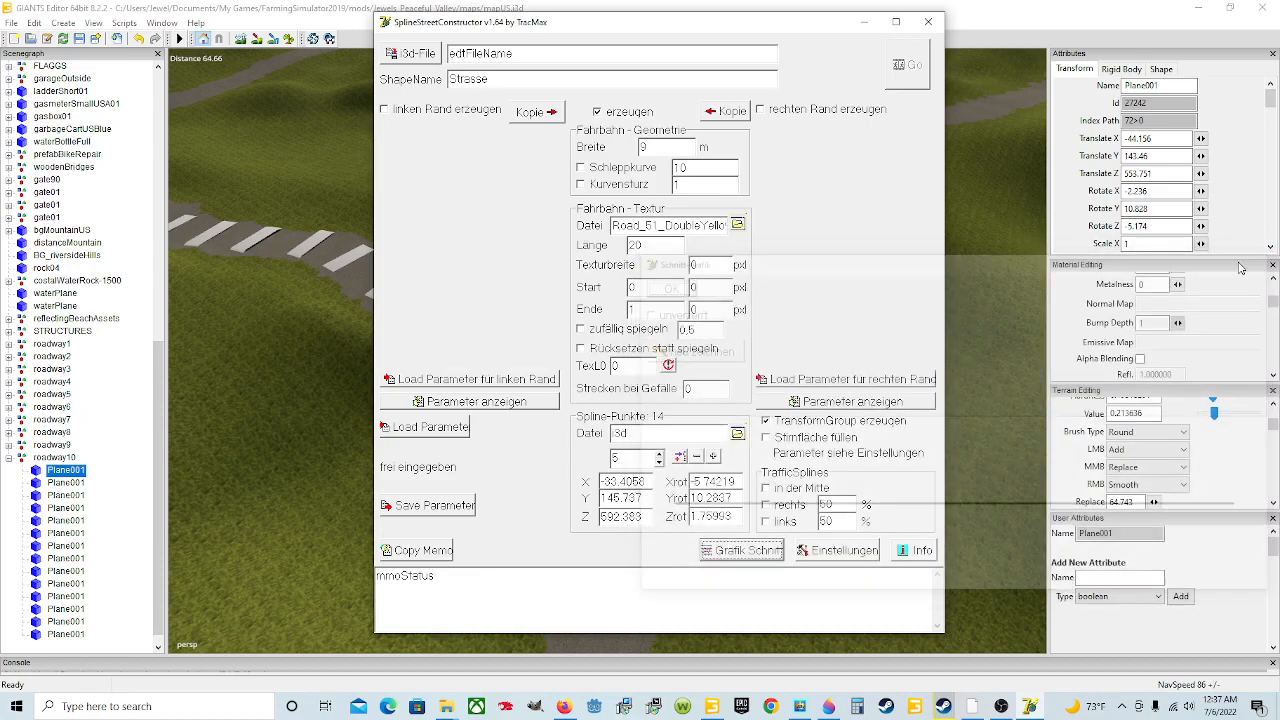
{"action": "left_click", "coordinate": [759, 110]}
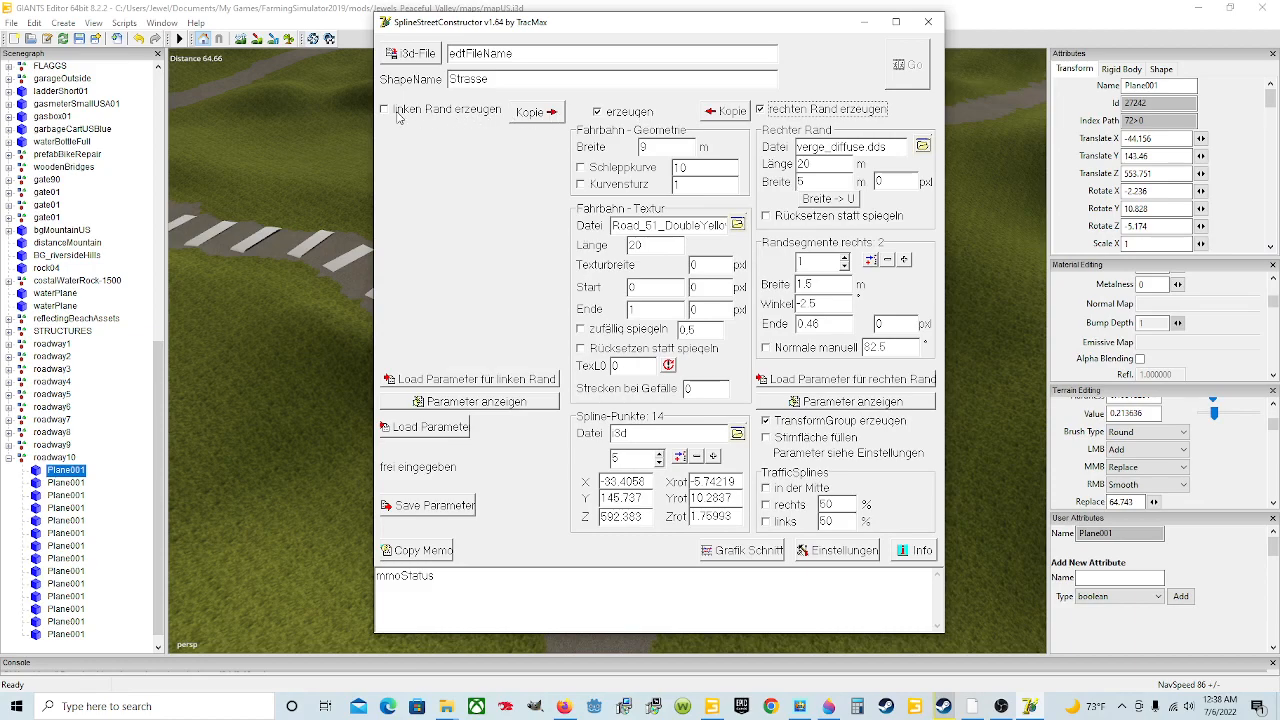
{"action": "left_click", "coordinate": [740, 550]}
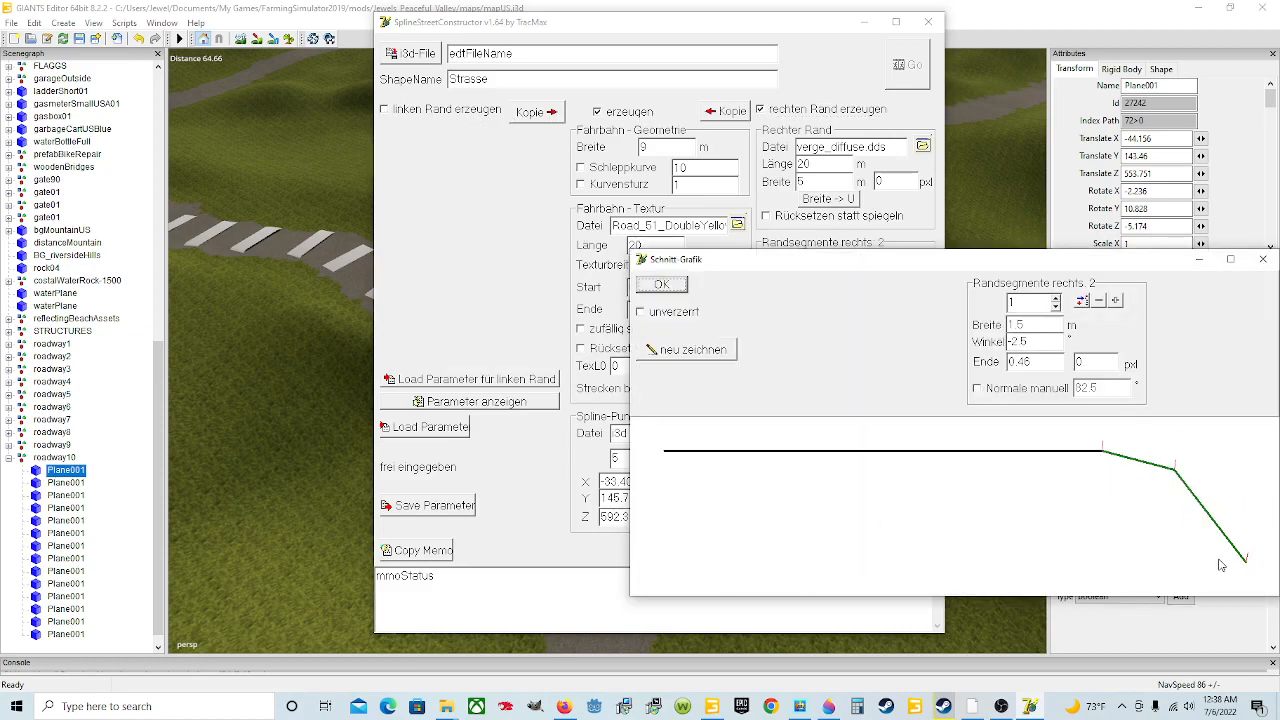
{"action": "left_click", "coordinate": [1263, 259]}
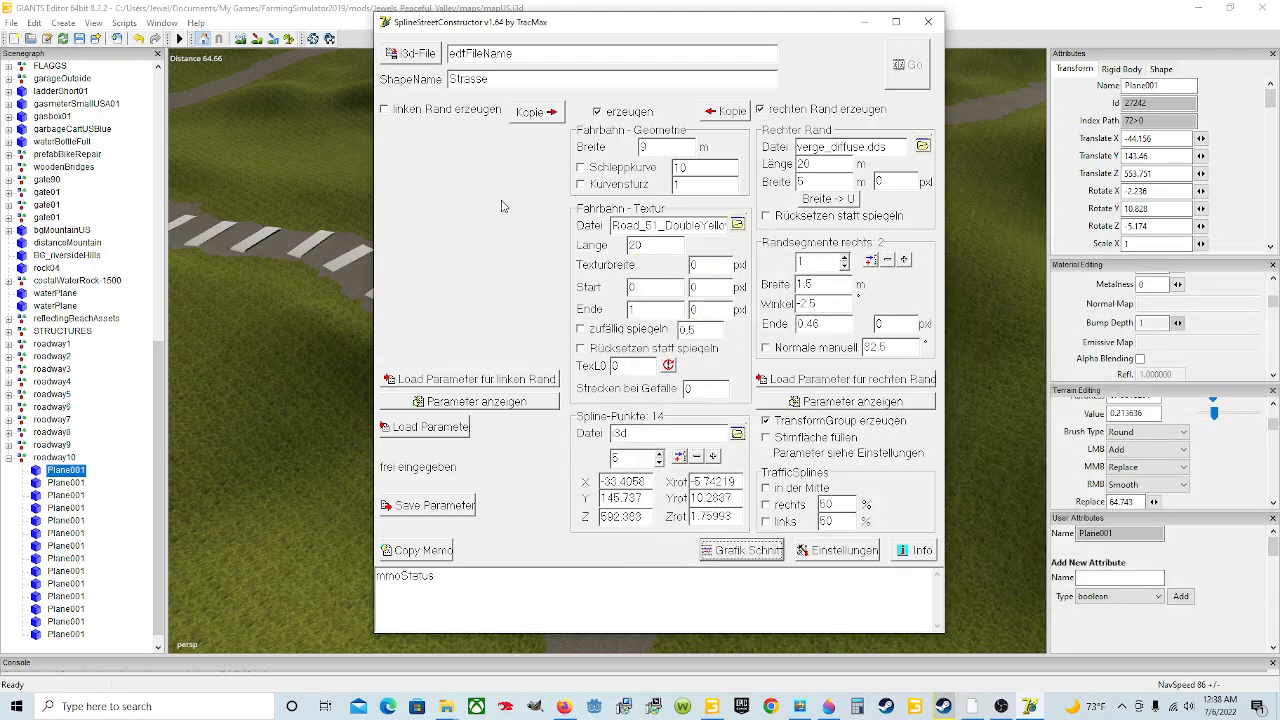
Try enabling the left edge (linken Rand) as well and preview the cross-section with both edges.
{"action": "left_click", "coordinate": [385, 111]}
{"action": "left_click", "coordinate": [735, 551]}
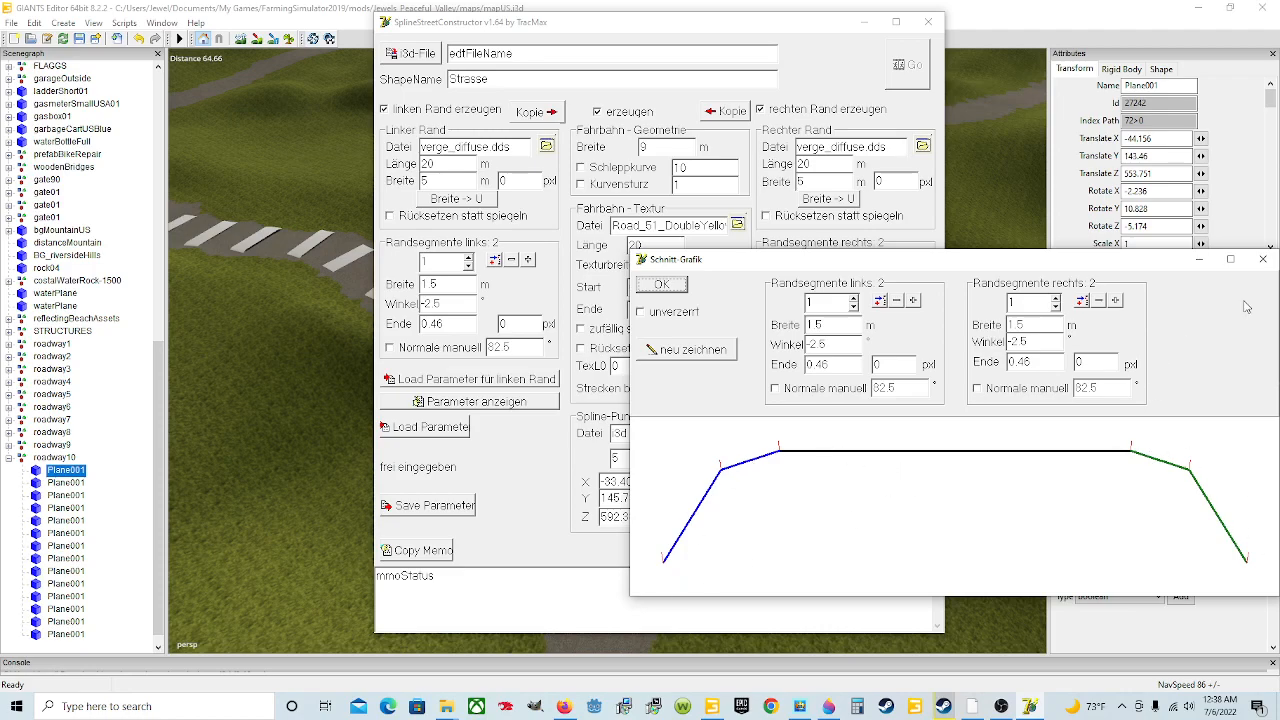
{"action": "left_click", "coordinate": [1263, 259]}
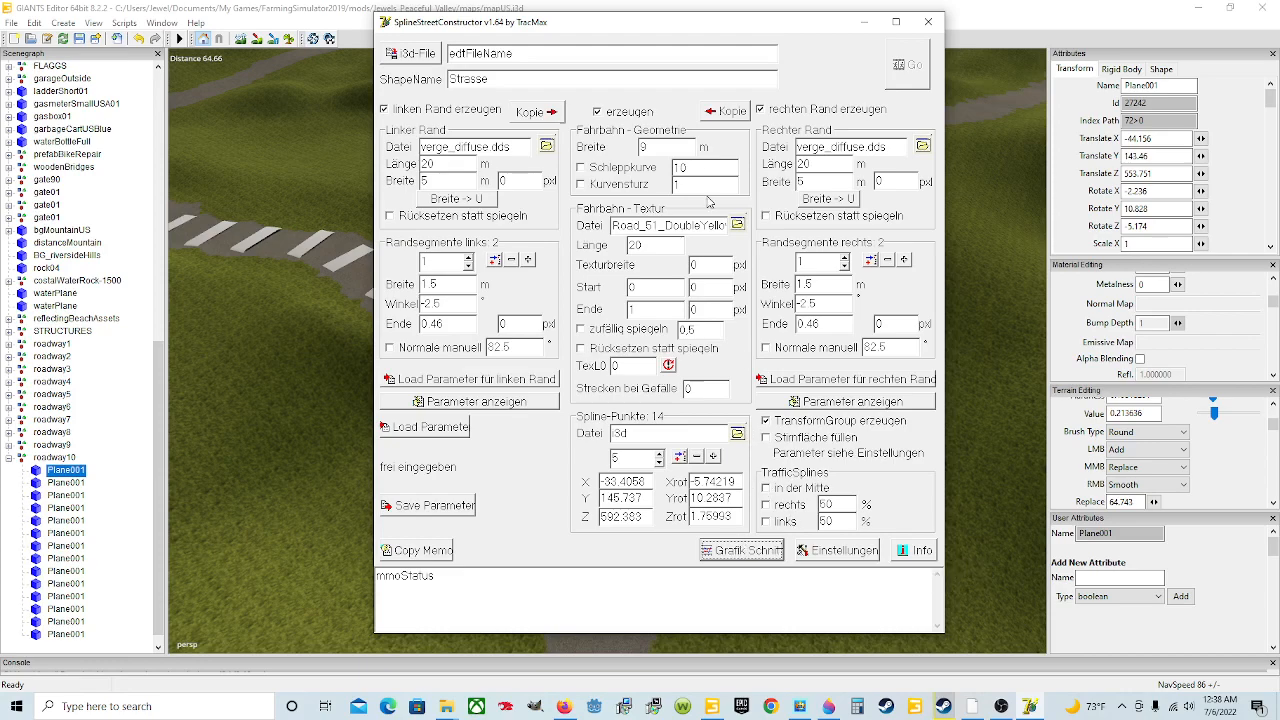
Disable both the right and left road edges and check the flat cross-section in the preview.
{"action": "left_click", "coordinate": [762, 111]}
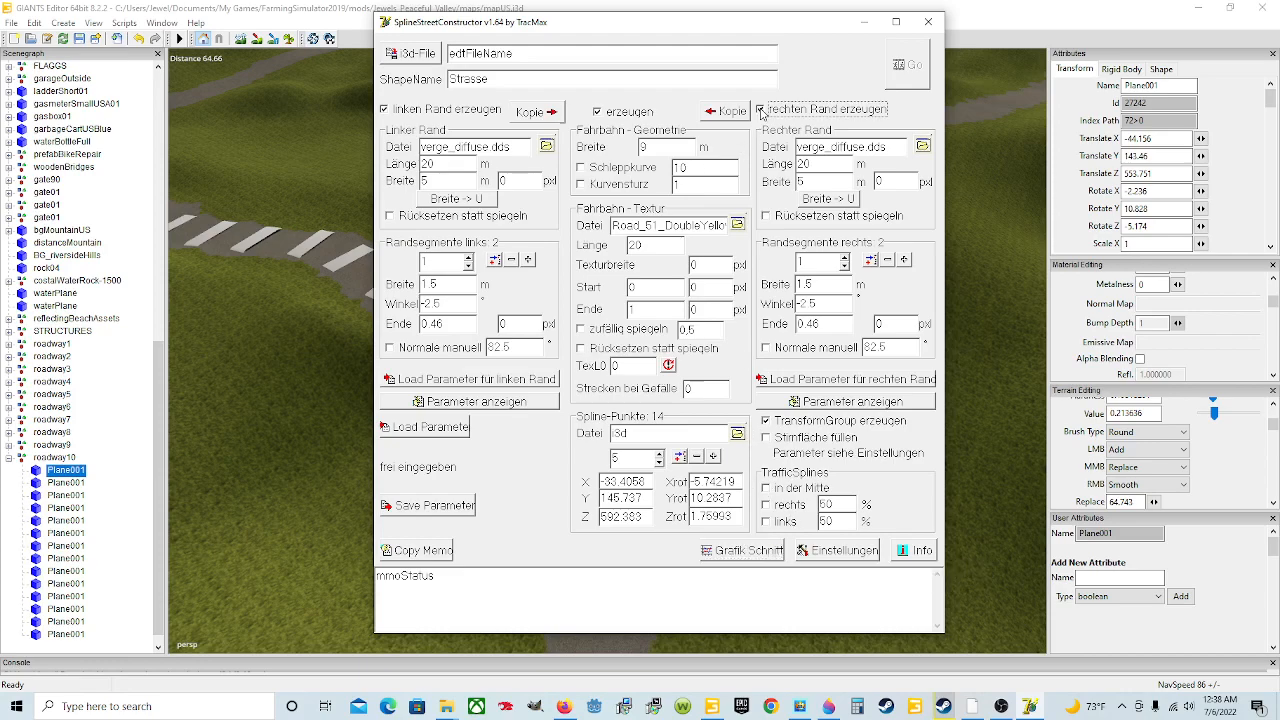
{"action": "left_click", "coordinate": [384, 110]}
{"action": "left_click", "coordinate": [736, 551]}
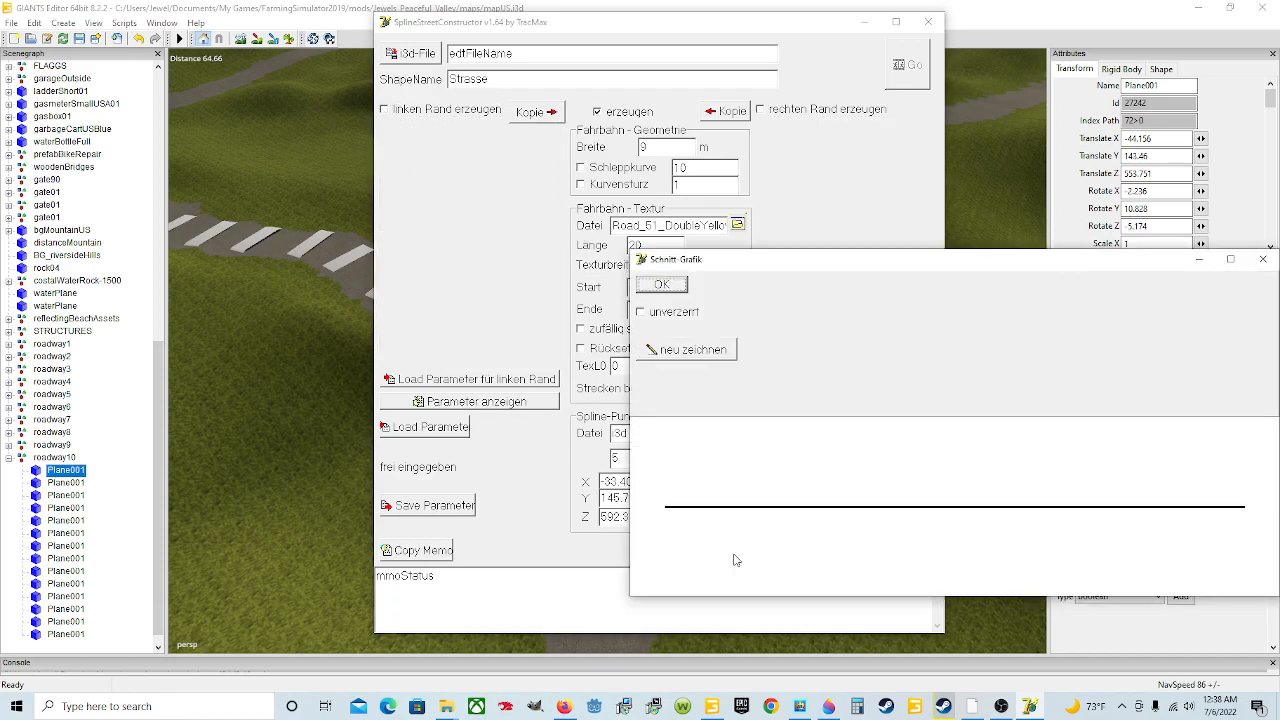
{"action": "left_click", "coordinate": [1264, 258]}
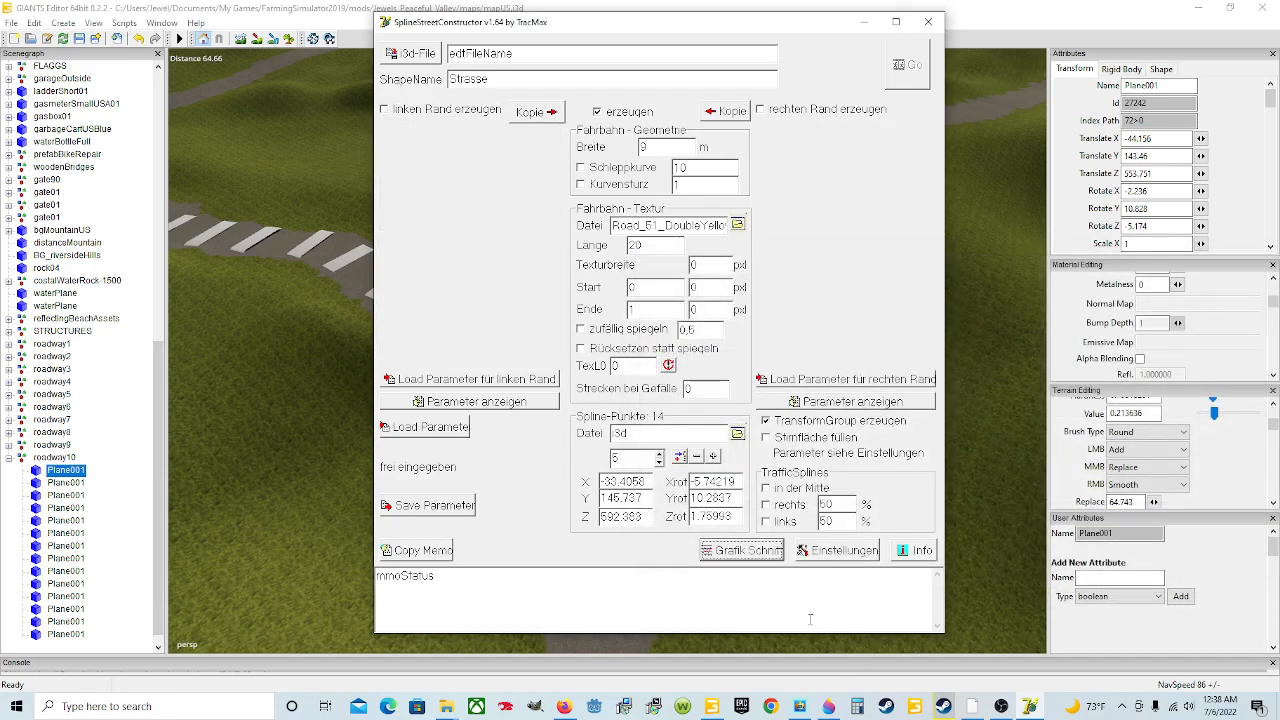
Examine the general settings and end-face parameters in Einstellungen, and leave them without saving changes.
{"action": "left_click", "coordinate": [838, 552]}
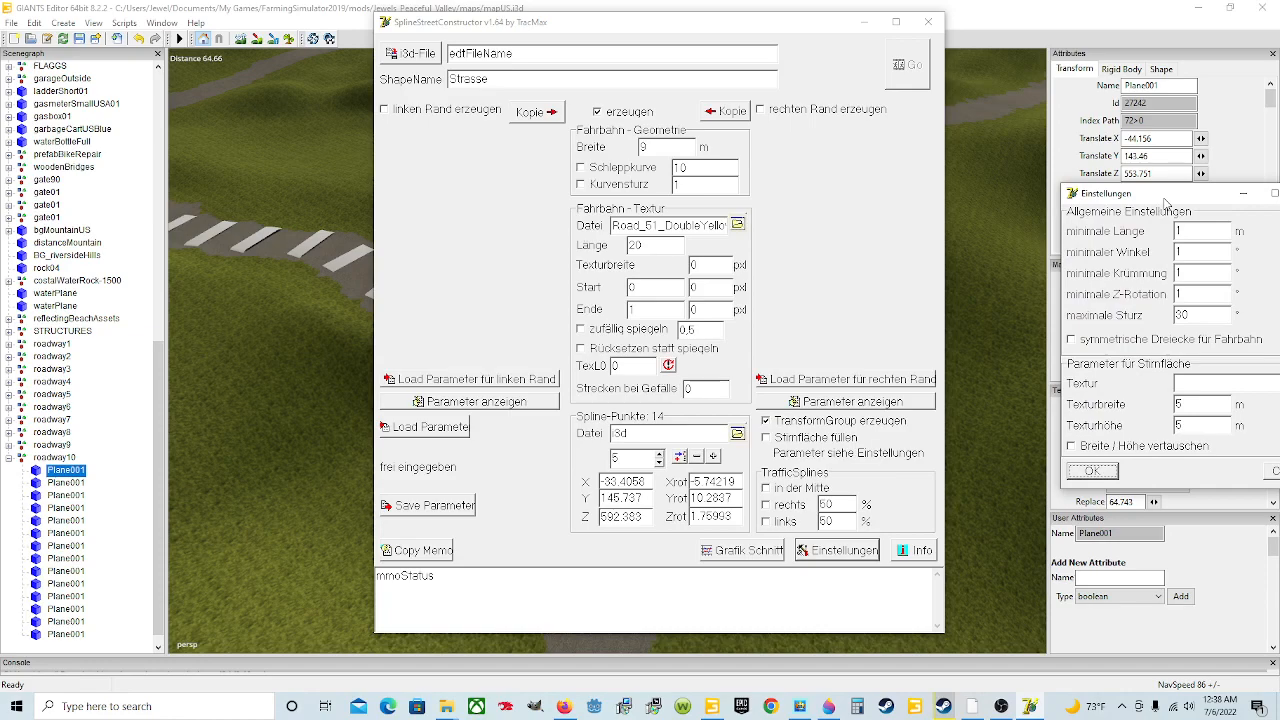
{"action": "left_click_drag", "start_coordinate": [1180, 193], "coordinate": [1130, 182]}
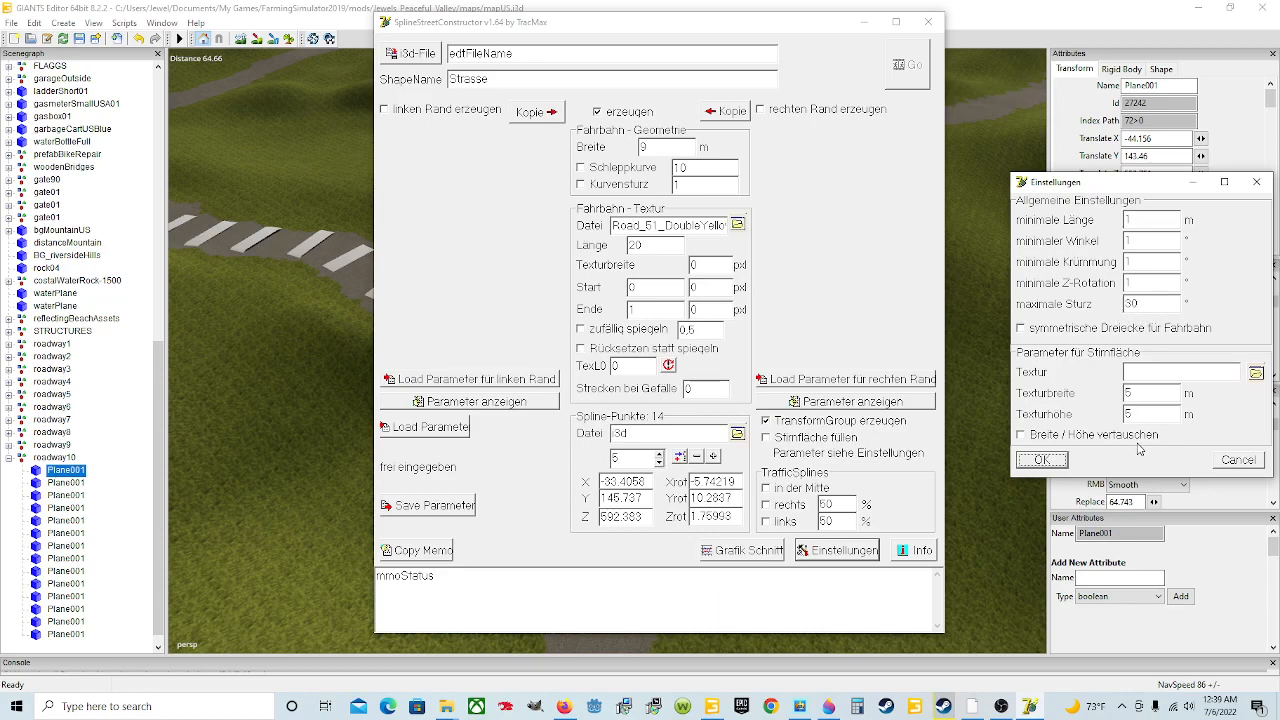
{"action": "left_click", "coordinate": [1237, 461]}
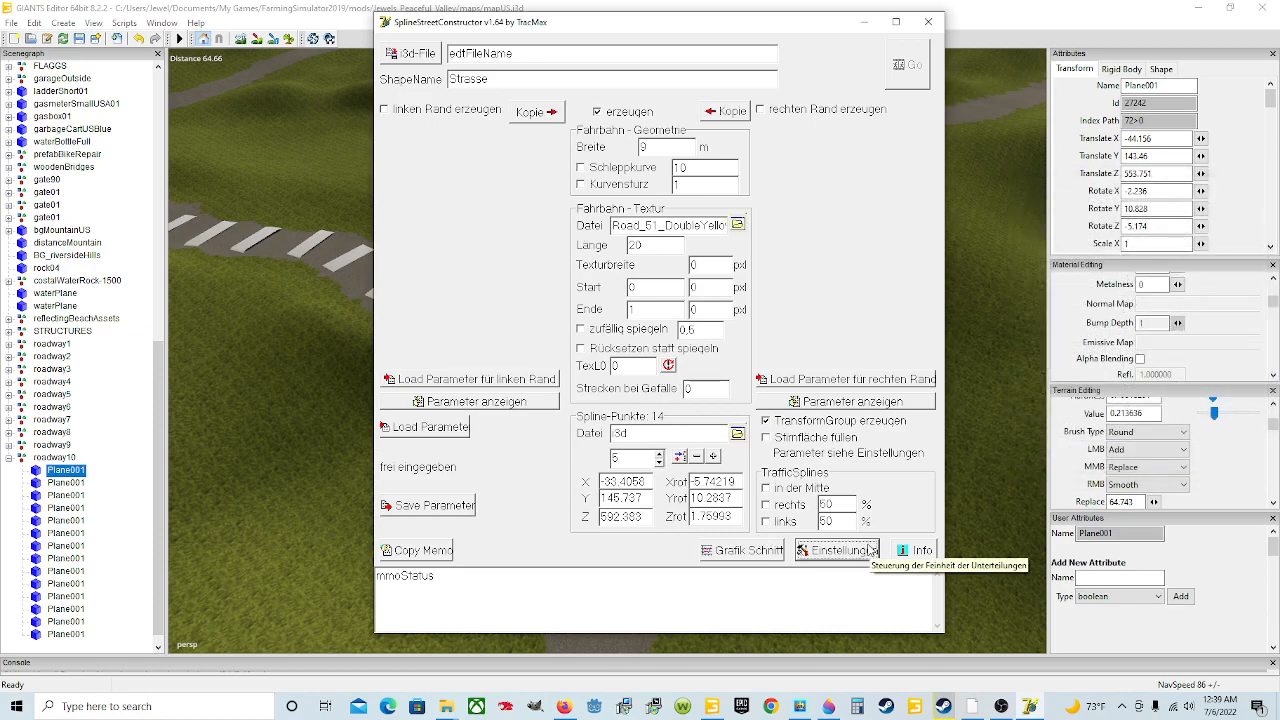
Set the shape name to roadway10 and generate the road into an i3d file in the SplineStreetConstructor_1.64 folder.
{"action": "double_click", "coordinate": [500, 78]}
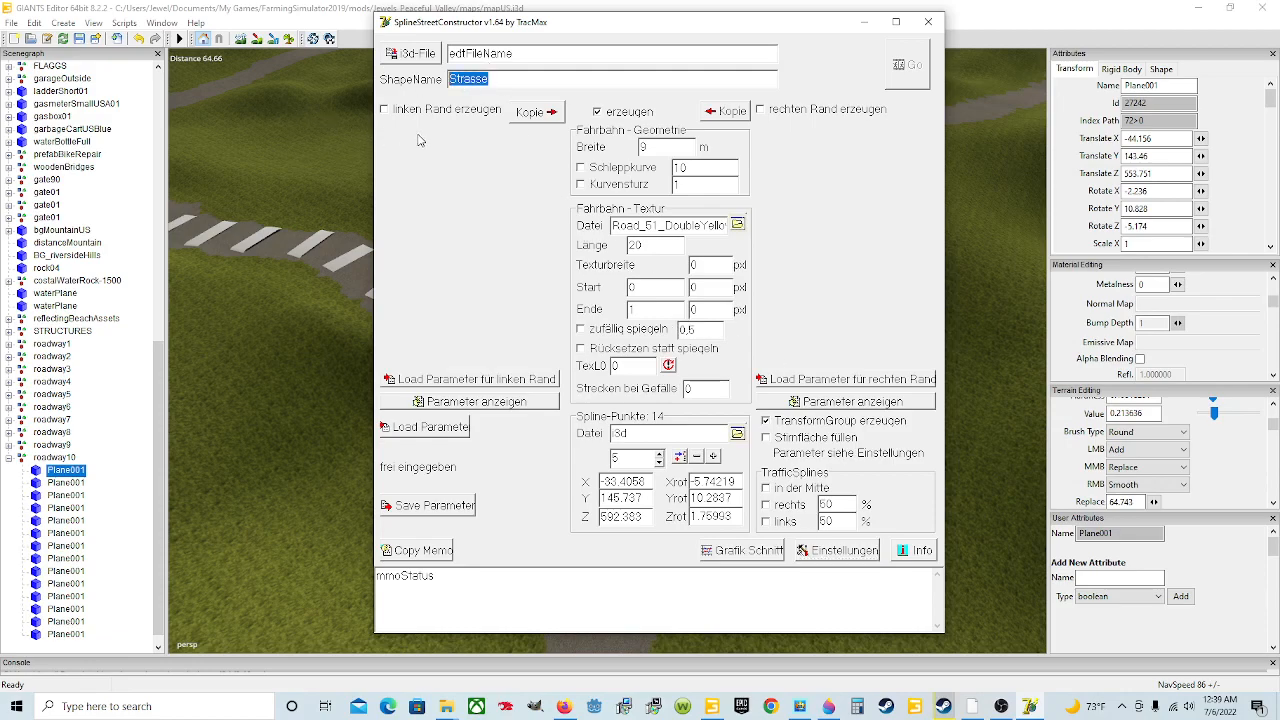
{"action": "type", "text": "foadway10"}
{"action": "left_click", "coordinate": [425, 58]}
{"action": "scroll", "coordinate": [621, 292], "scroll_direction": "down", "scroll_amount": 10}
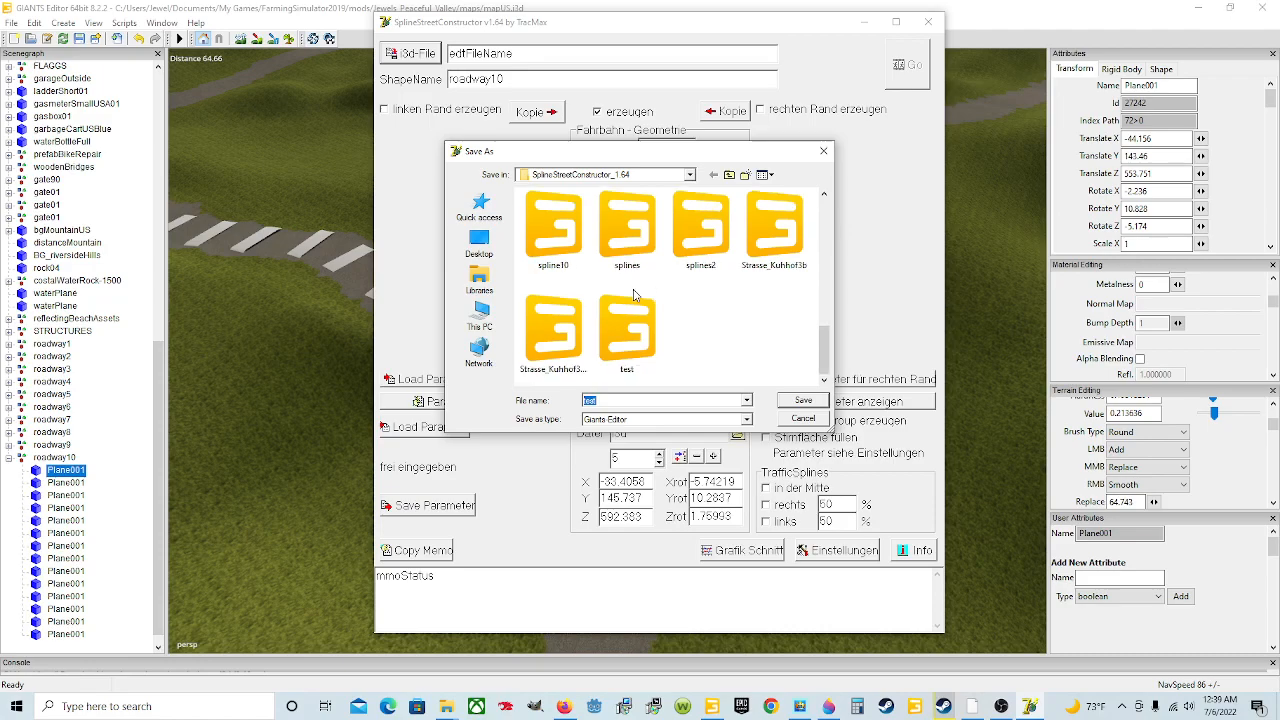
{"action": "scroll", "coordinate": [633, 293], "scroll_direction": "up", "scroll_amount": 10}
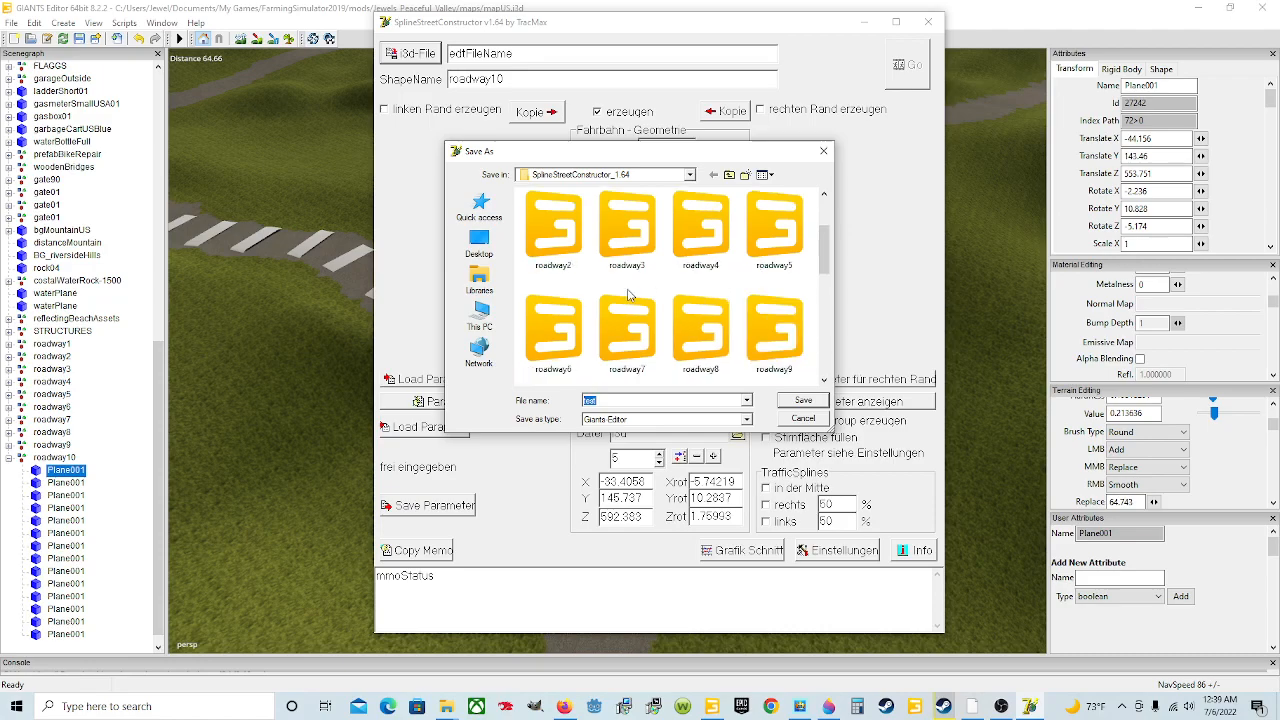
{"action": "scroll", "coordinate": [560, 335], "scroll_direction": "down", "scroll_amount": 2}
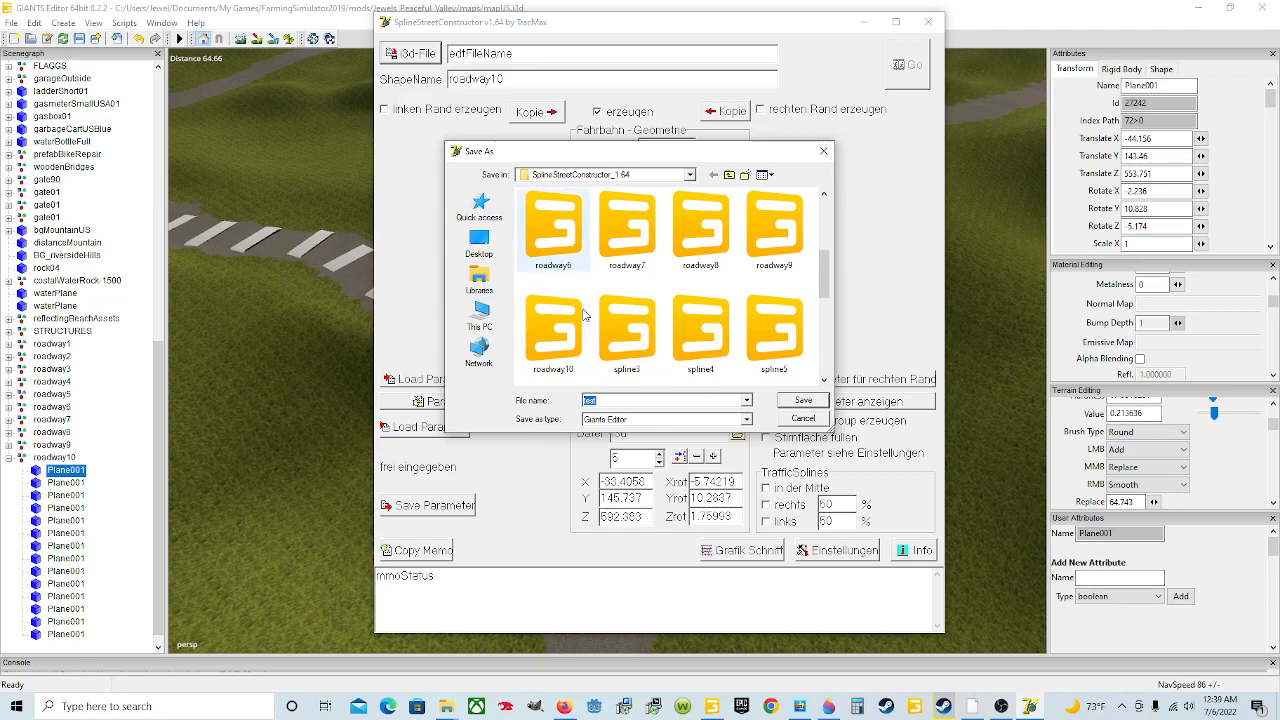
{"action": "left_click", "coordinate": [790, 401]}
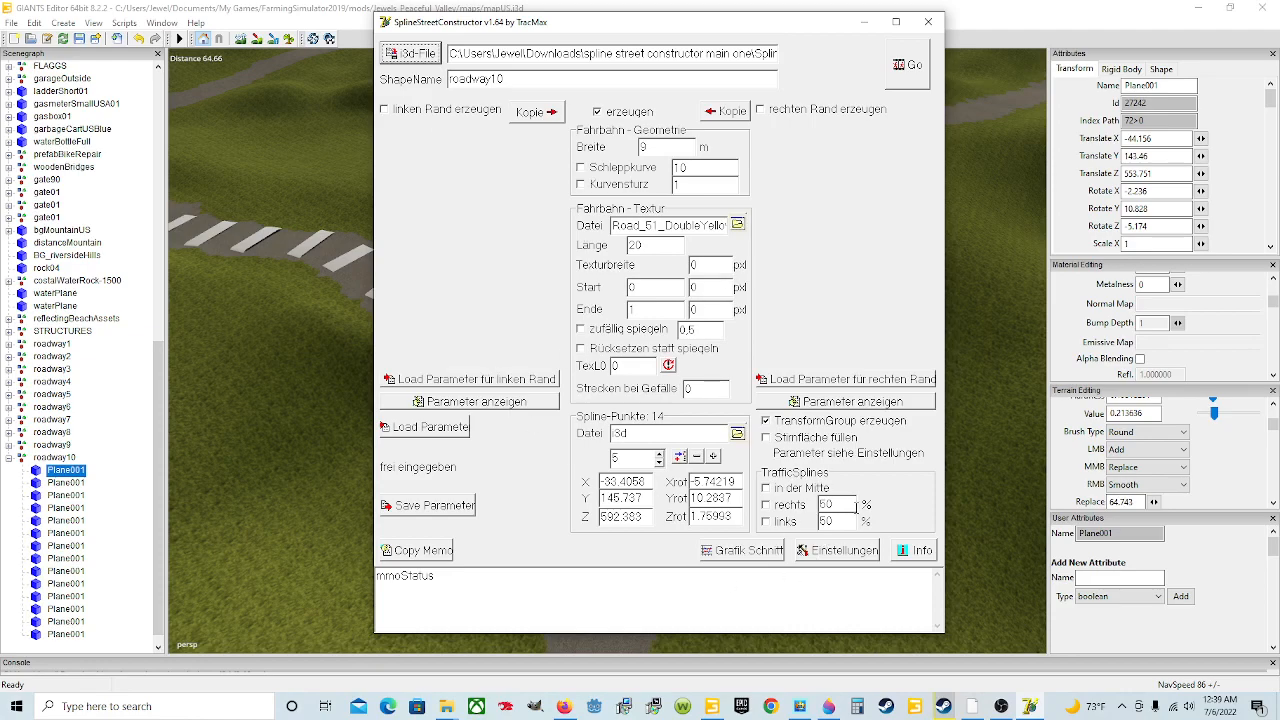
{"action": "left_click", "coordinate": [907, 70]}
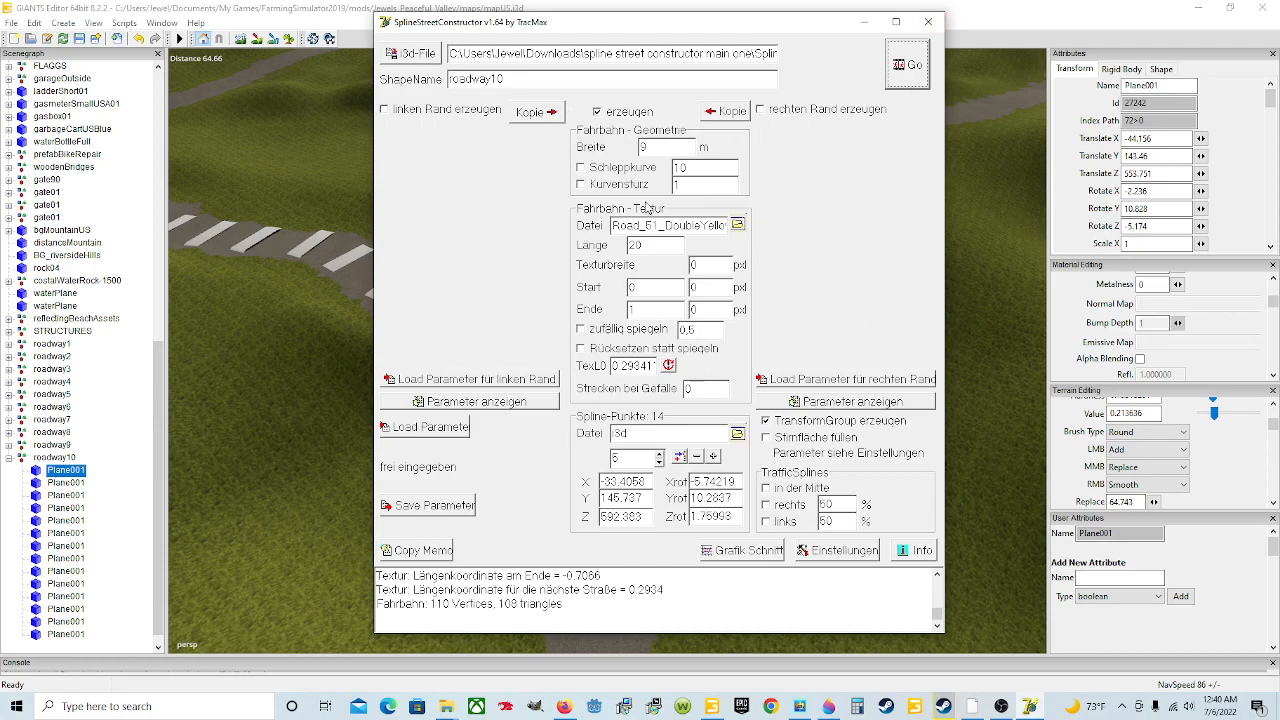
Return to GIANTS Editor and import the roadway10 i3d file from the SplineStreetConstructor_1.64 folder into the map.
{"action": "left_click", "coordinate": [857, 22]}
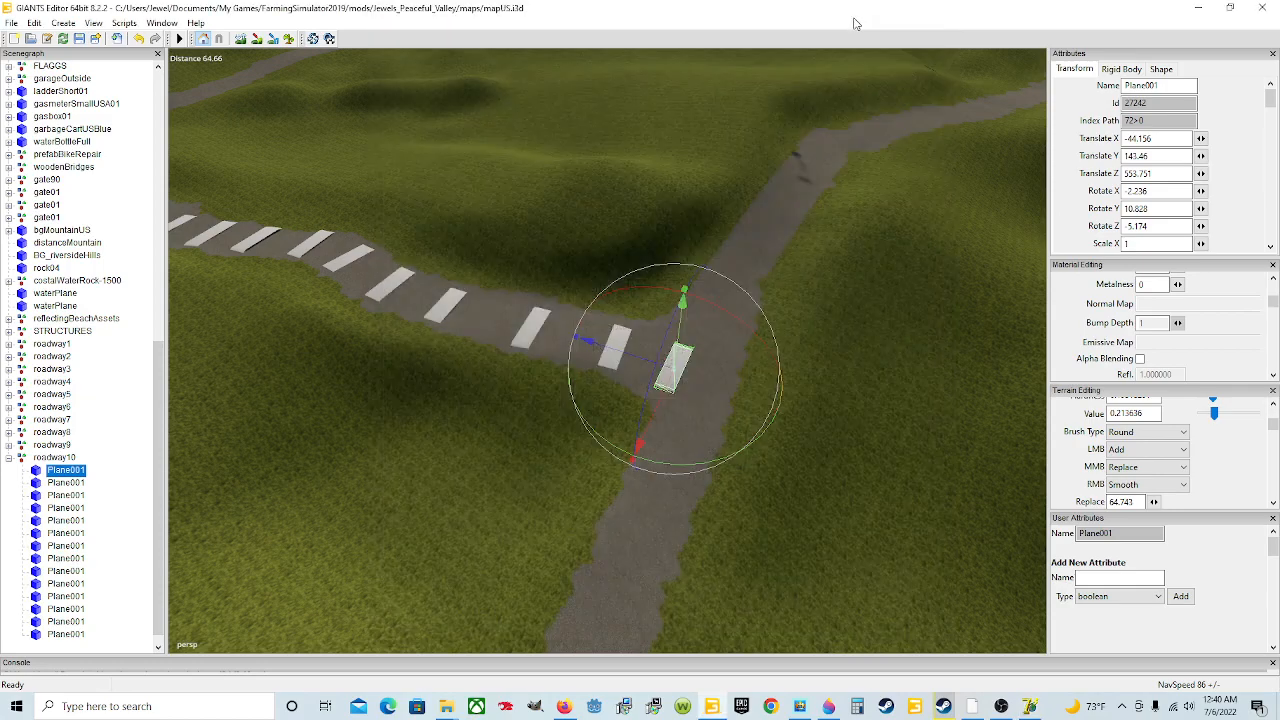
{"action": "scroll", "coordinate": [729, 312], "scroll_direction": "up", "scroll_amount": 5}
{"action": "left_click_drag", "start_coordinate": [729, 312], "coordinate": [624, 275], "text": "alt"}
{"action": "scroll", "coordinate": [624, 275], "scroll_direction": "down", "scroll_amount": 3}
{"action": "scroll", "coordinate": [624, 275], "scroll_direction": "down", "scroll_amount": 5}
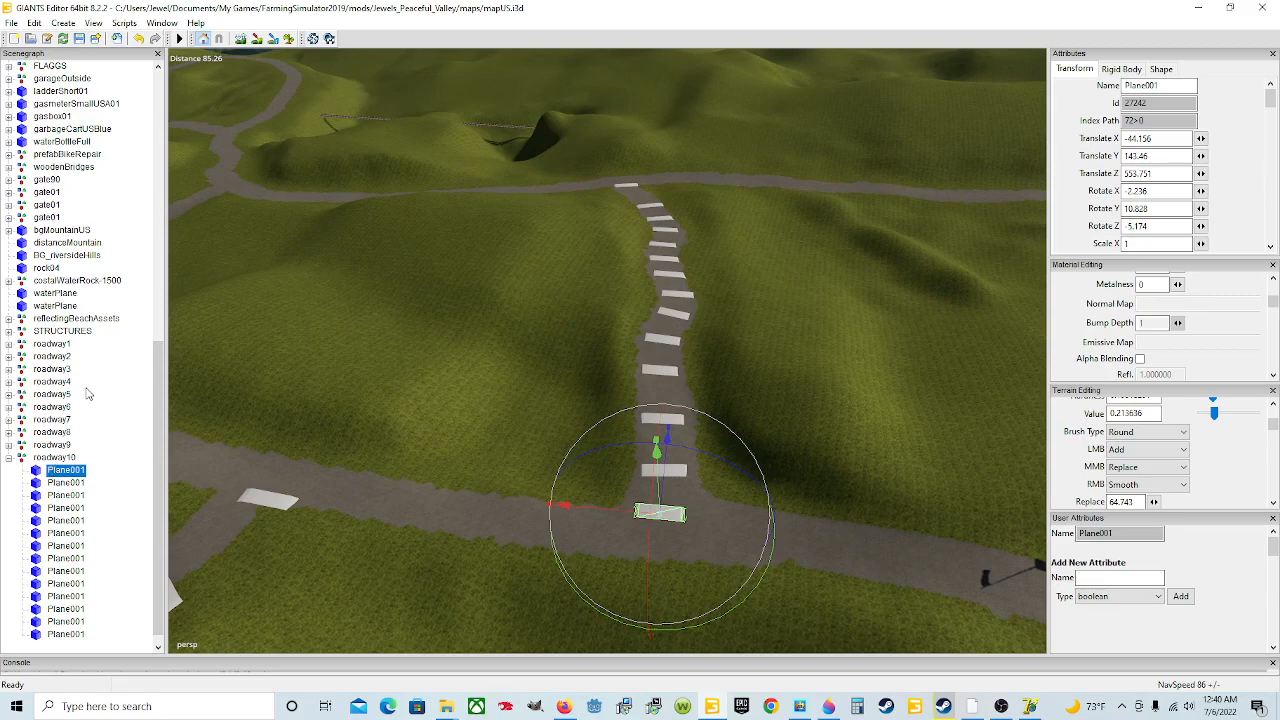
{"action": "left_click", "coordinate": [58, 457]}
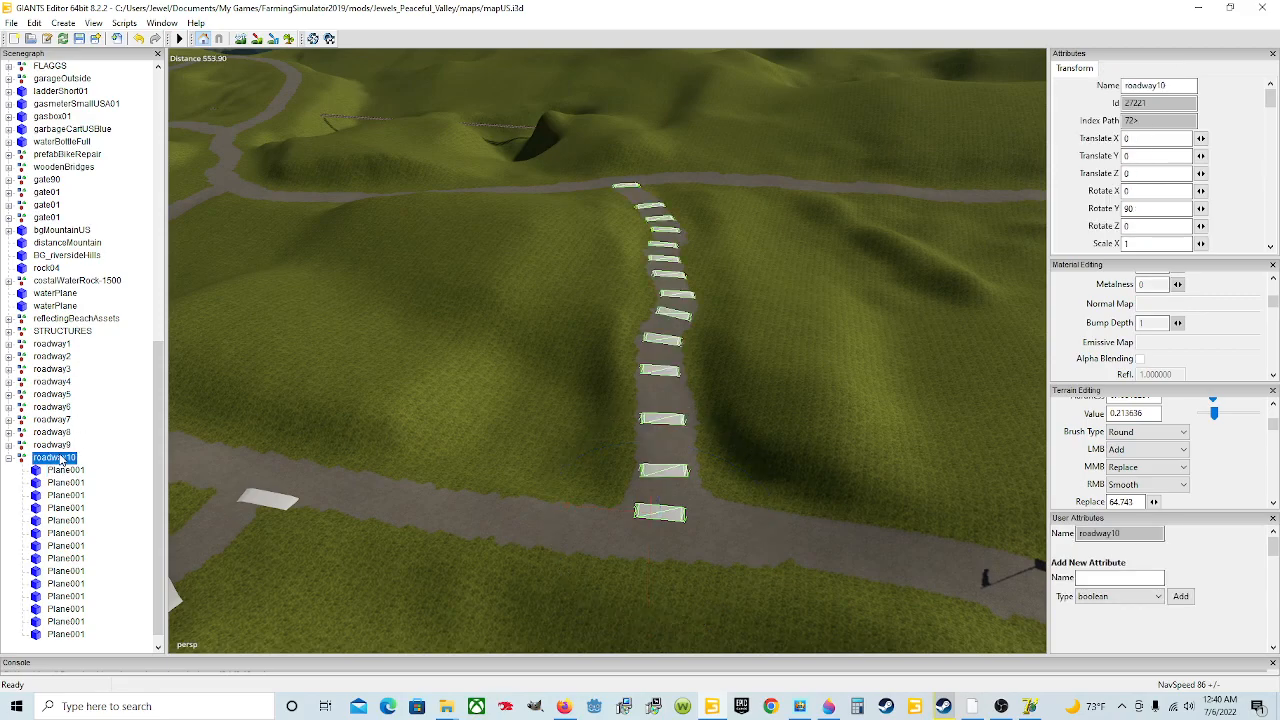
{"action": "left_click", "coordinate": [11, 22]}
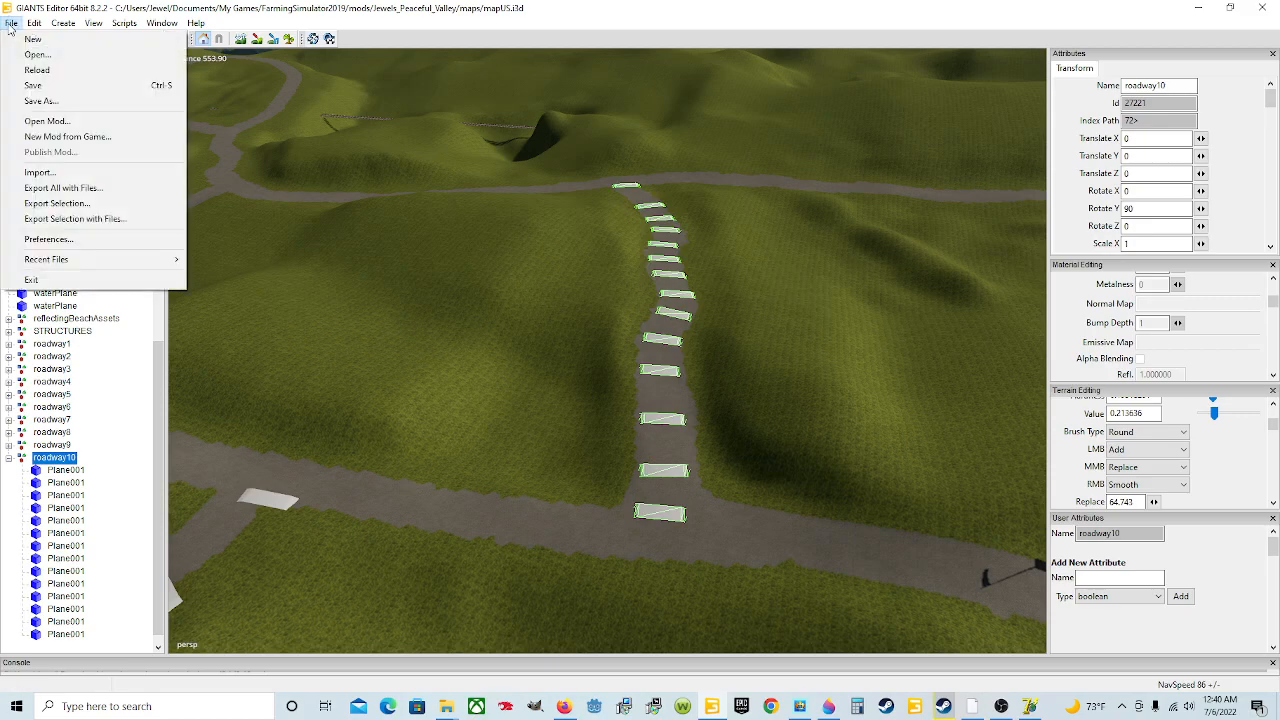
{"action": "left_click", "coordinate": [72, 172]}
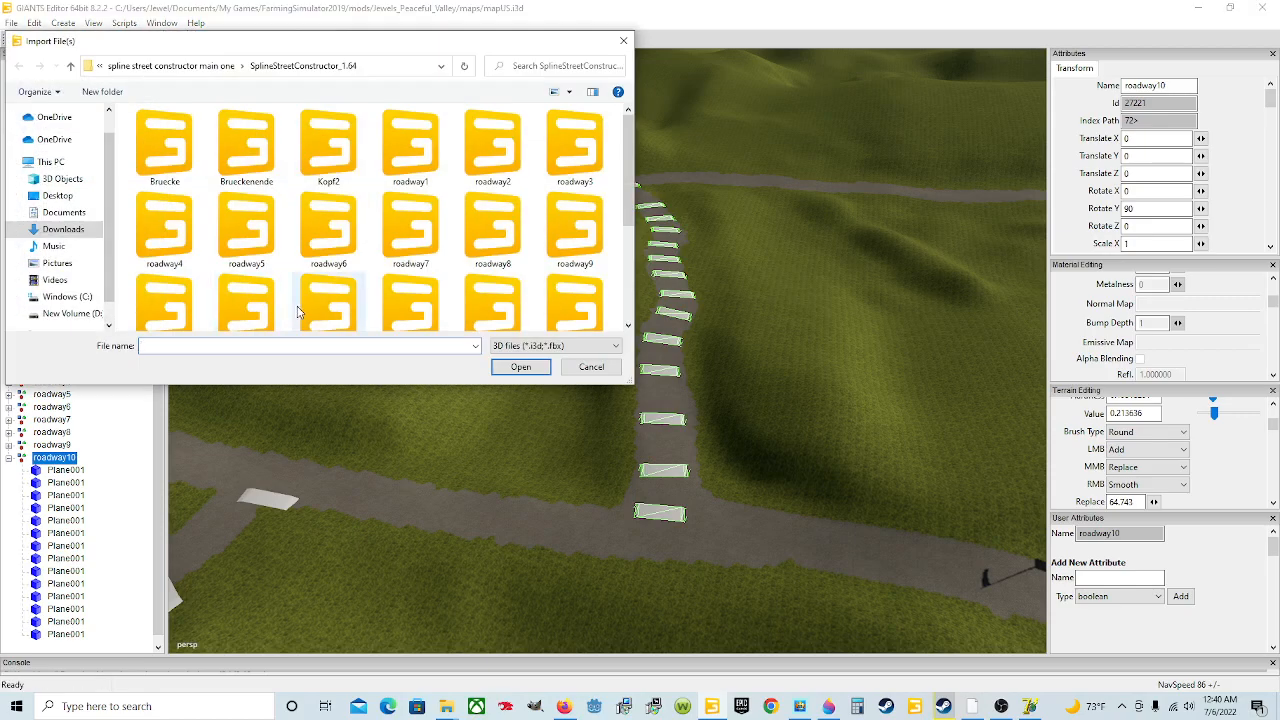
{"action": "scroll", "coordinate": [298, 305], "scroll_direction": "down", "scroll_amount": 2}
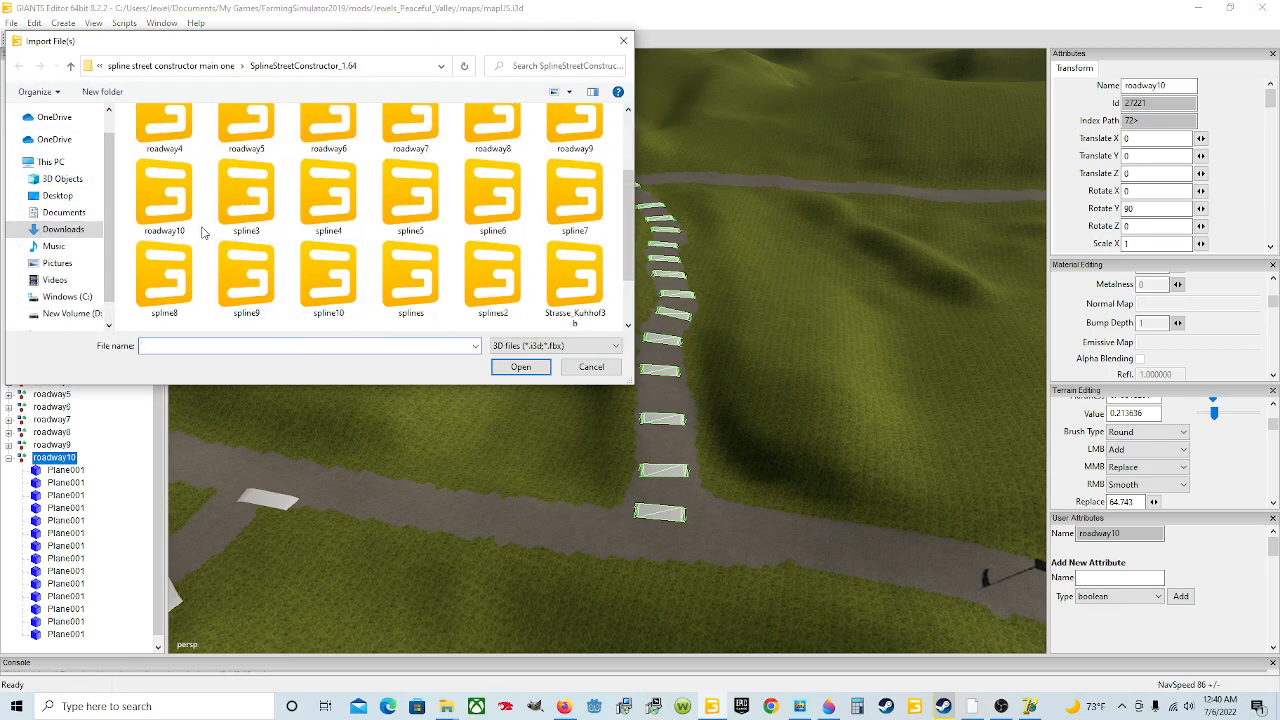
{"action": "left_click", "coordinate": [165, 200]}
{"action": "left_click", "coordinate": [513, 366]}
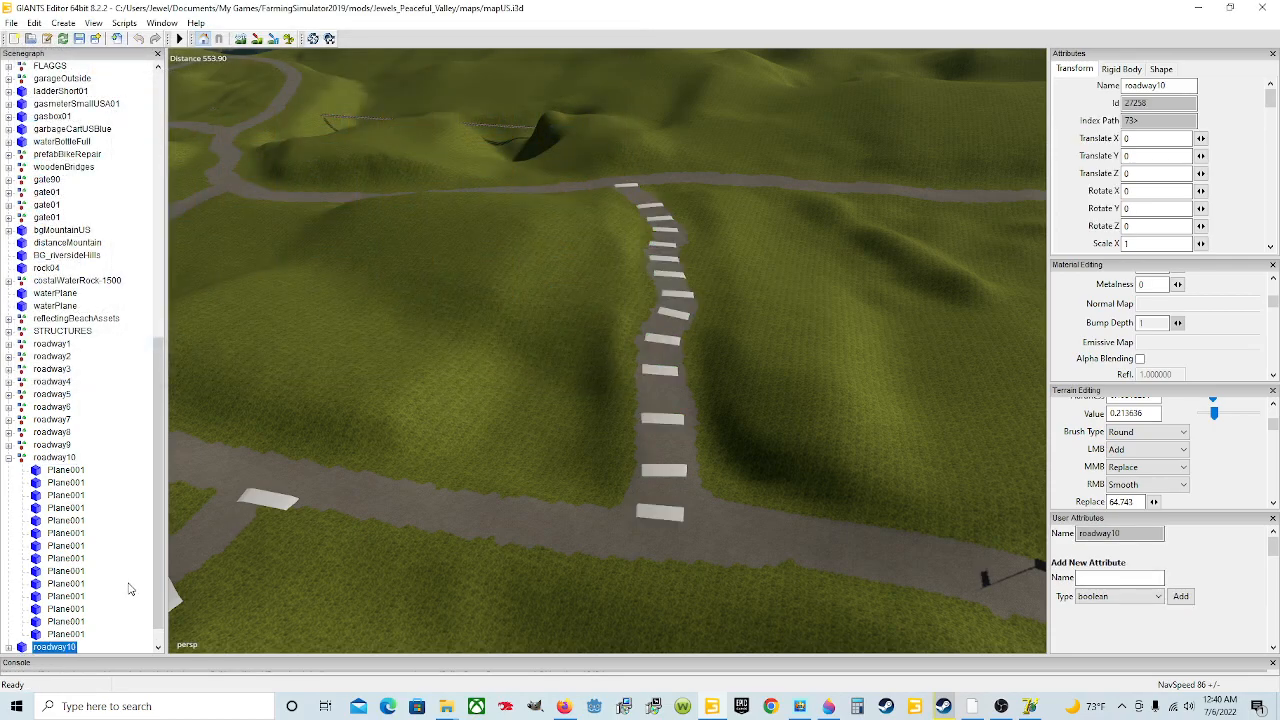
Move the imported roadway10 shape into the existing roadway10 transform group by cutting and pasting it.
{"action": "scroll", "coordinate": [130, 590], "scroll_direction": "down", "scroll_amount": 1}
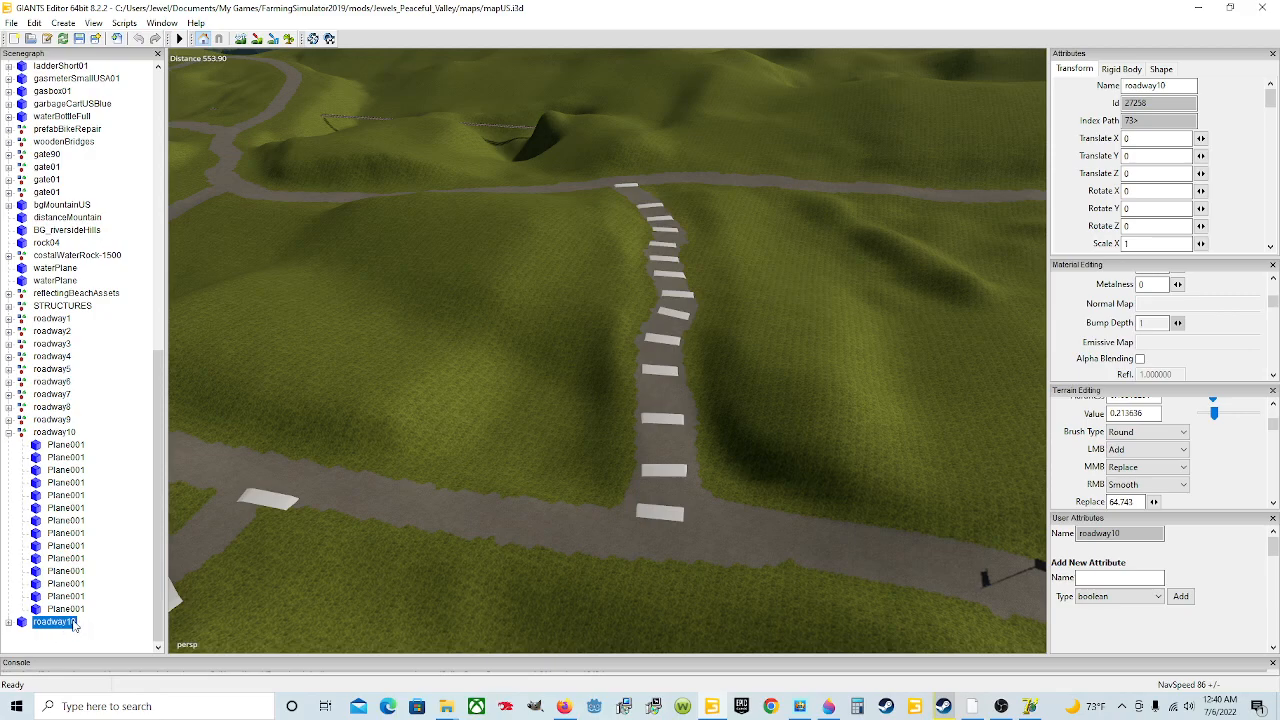
{"action": "left_click", "coordinate": [34, 22]}
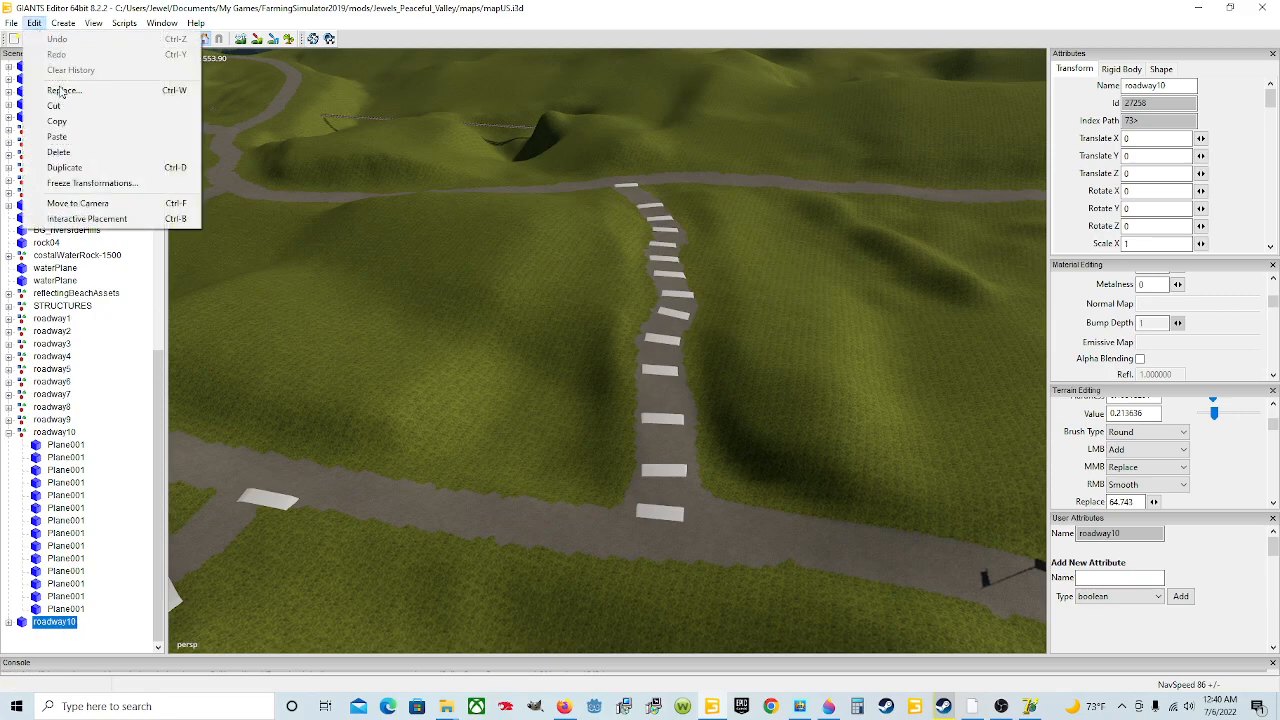
{"action": "left_click", "coordinate": [75, 104]}
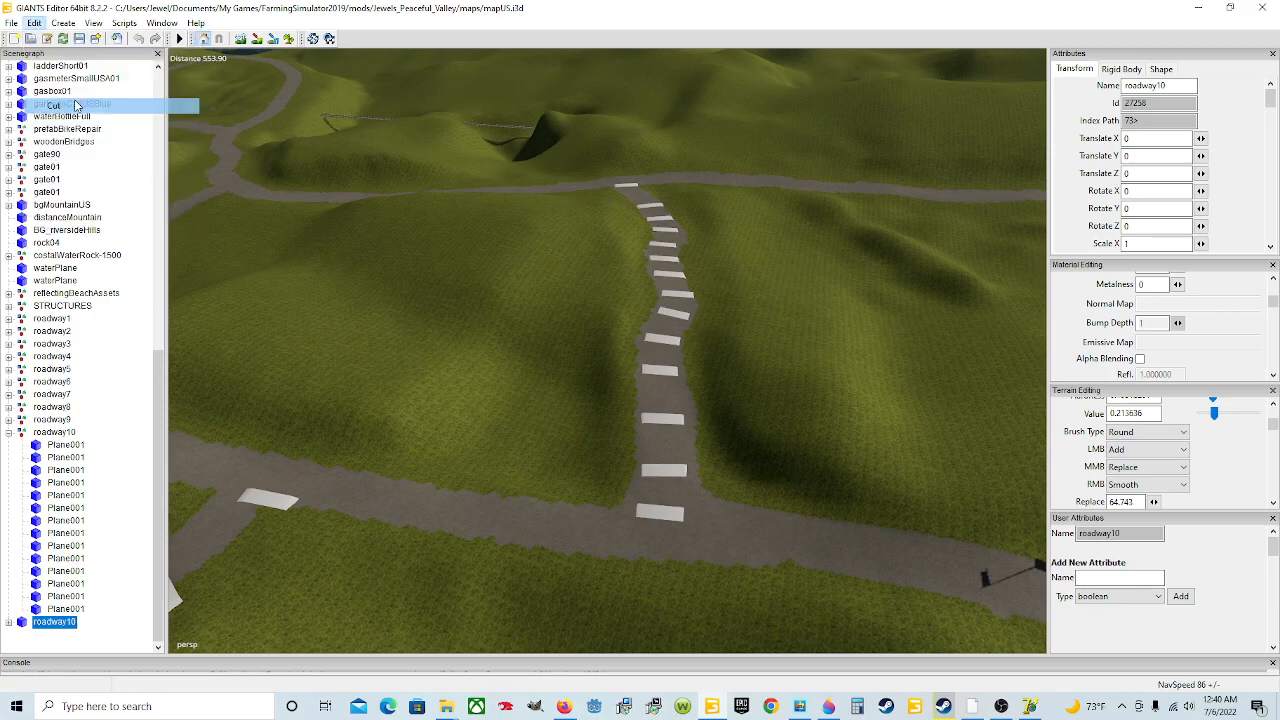
{"action": "left_click", "coordinate": [64, 436]}
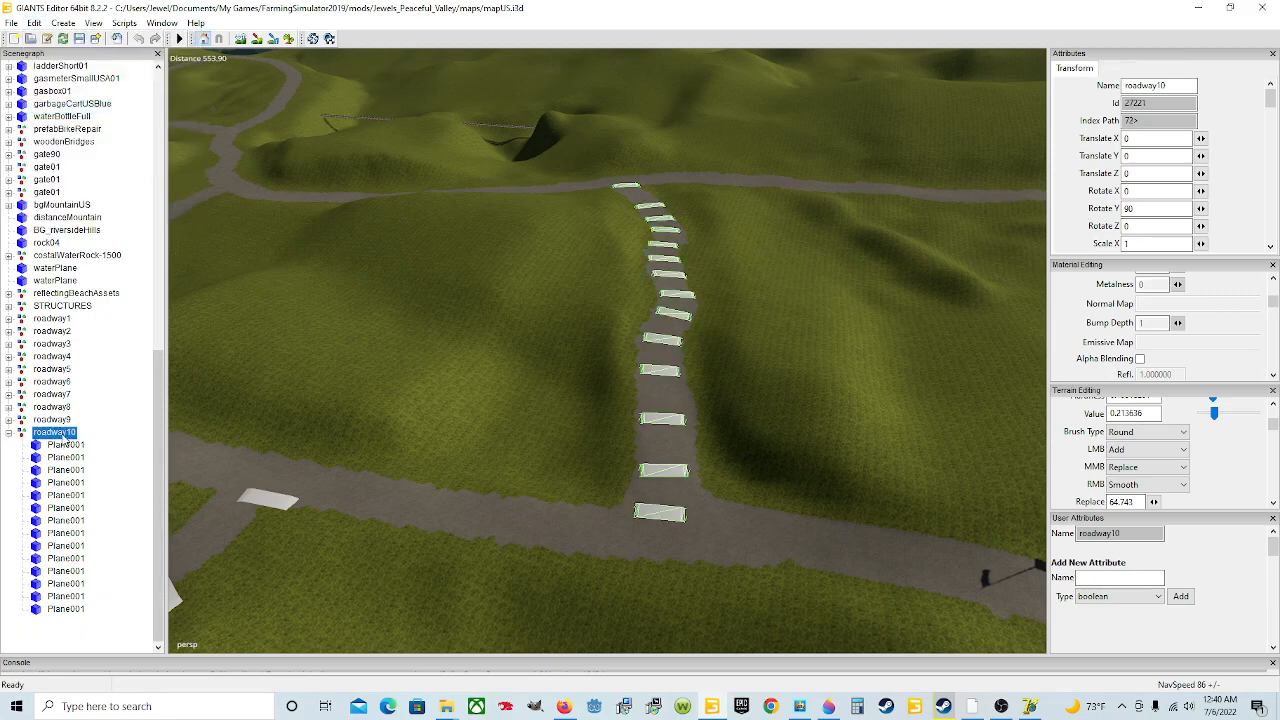
{"action": "left_click", "coordinate": [34, 22]}
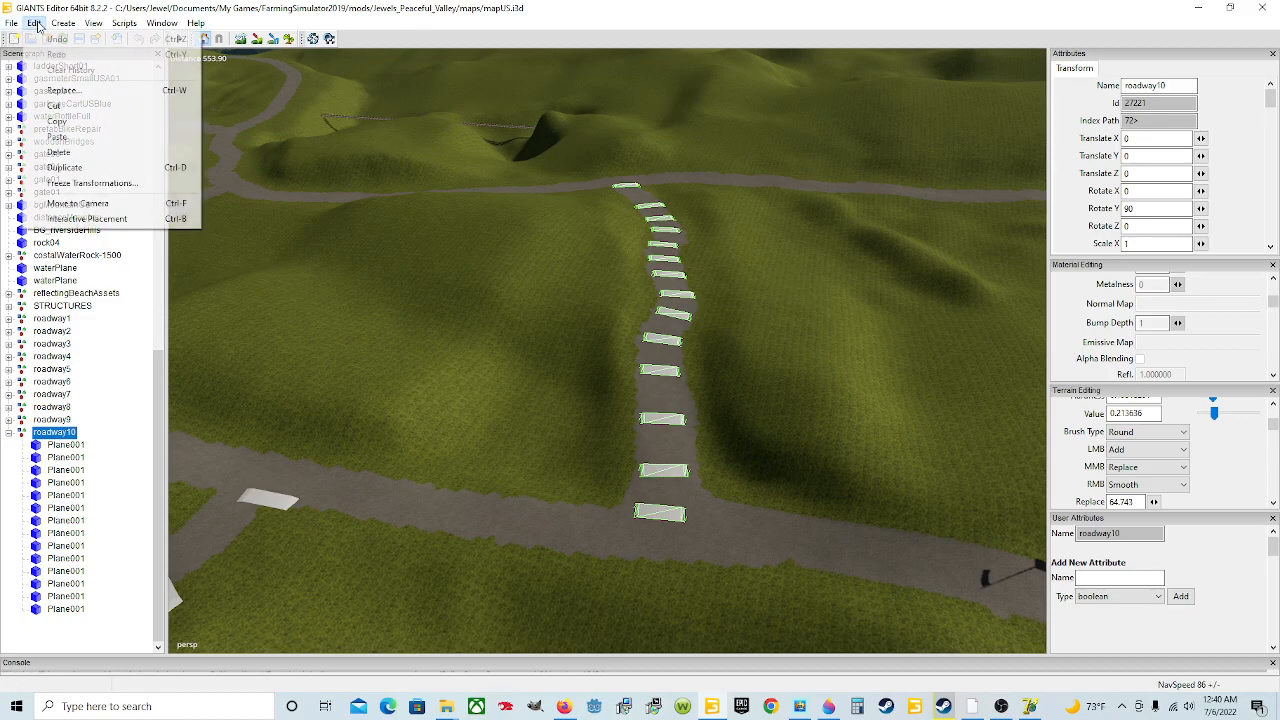
{"action": "left_click", "coordinate": [82, 137]}
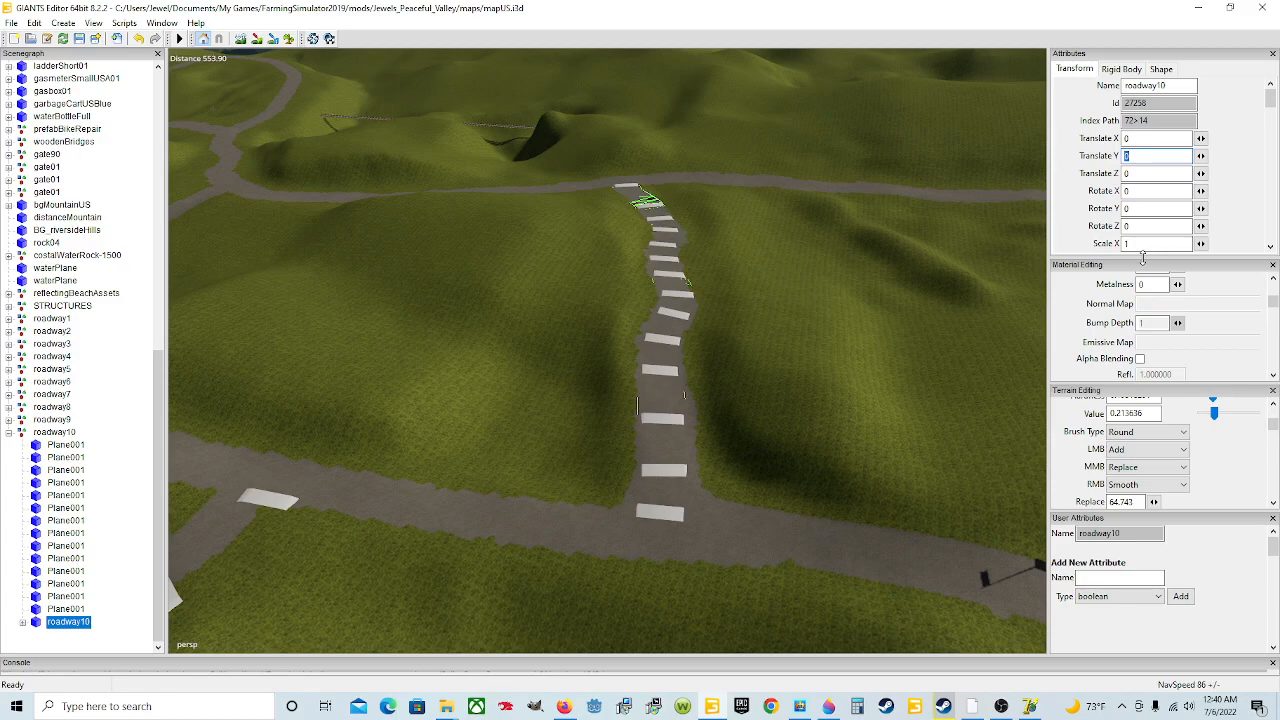
Raise the roadway10 road above the terrain by setting its Translate Y to 0.47.
{"action": "type", "text": ".47"}
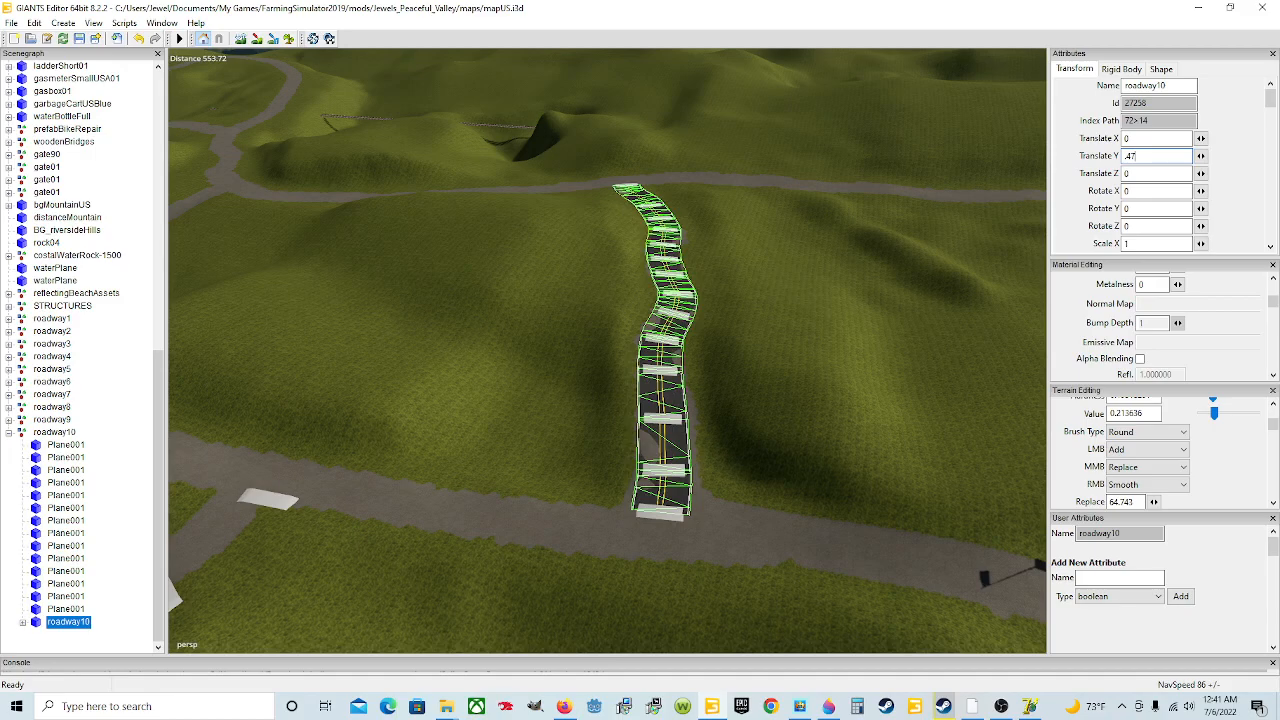
{"action": "scroll", "coordinate": [690, 501], "scroll_direction": "up", "scroll_amount": 6}
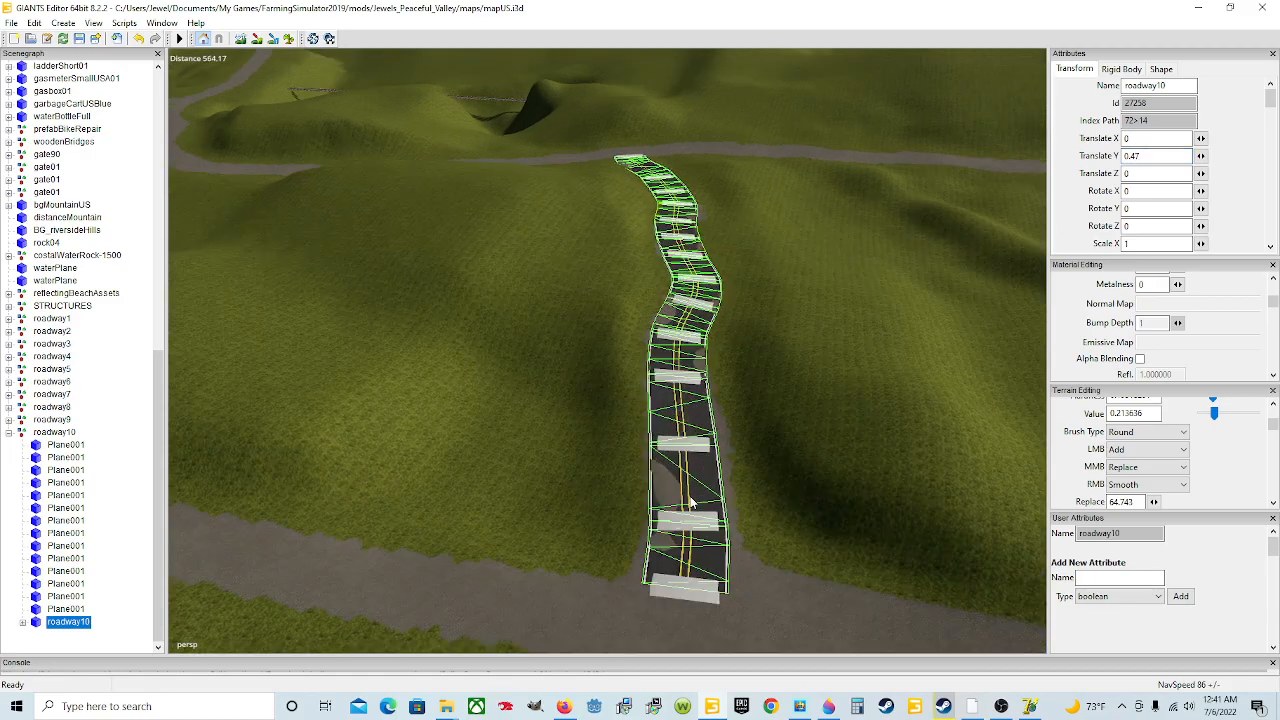
{"action": "left_click_drag", "start_coordinate": [600, 529], "coordinate": [679, 505], "text": "alt"}
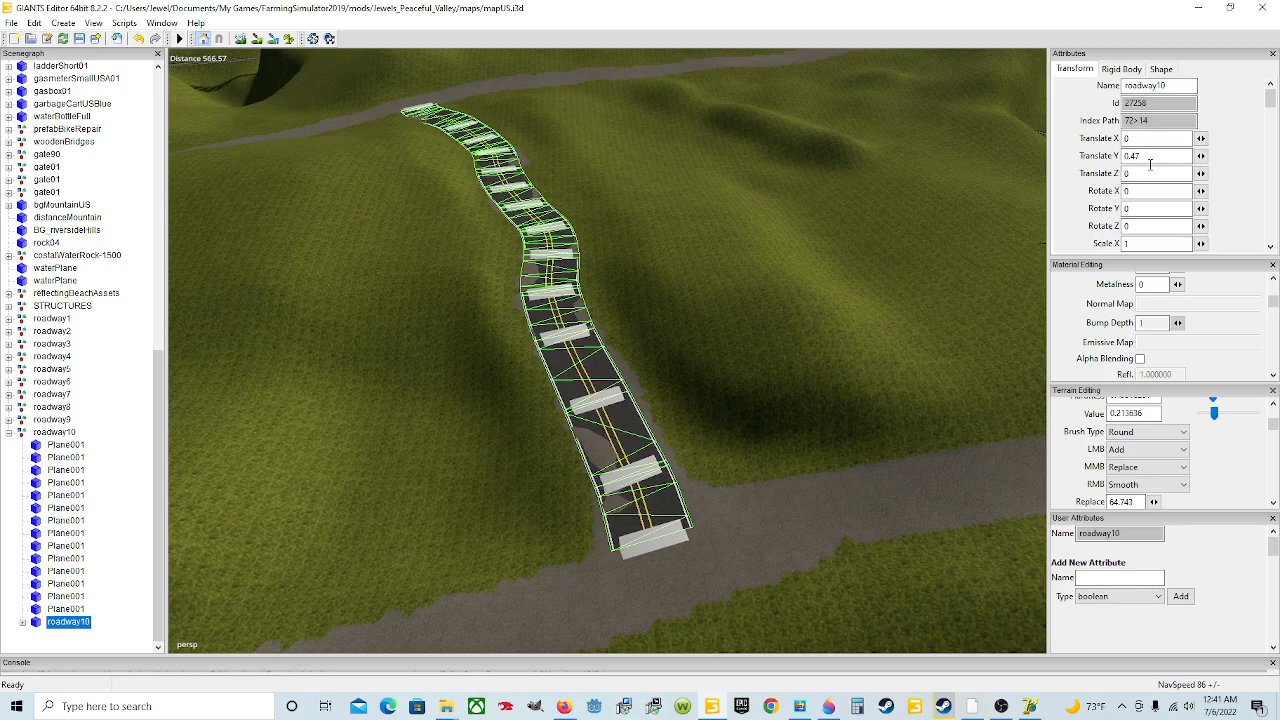
{"action": "scroll", "coordinate": [673, 409], "scroll_direction": "up", "scroll_amount": 5}
{"action": "left_click_drag", "start_coordinate": [652, 416], "coordinate": [658, 463], "text": "alt"}
{"action": "scroll", "coordinate": [637, 475], "scroll_direction": "up", "scroll_amount": 6}
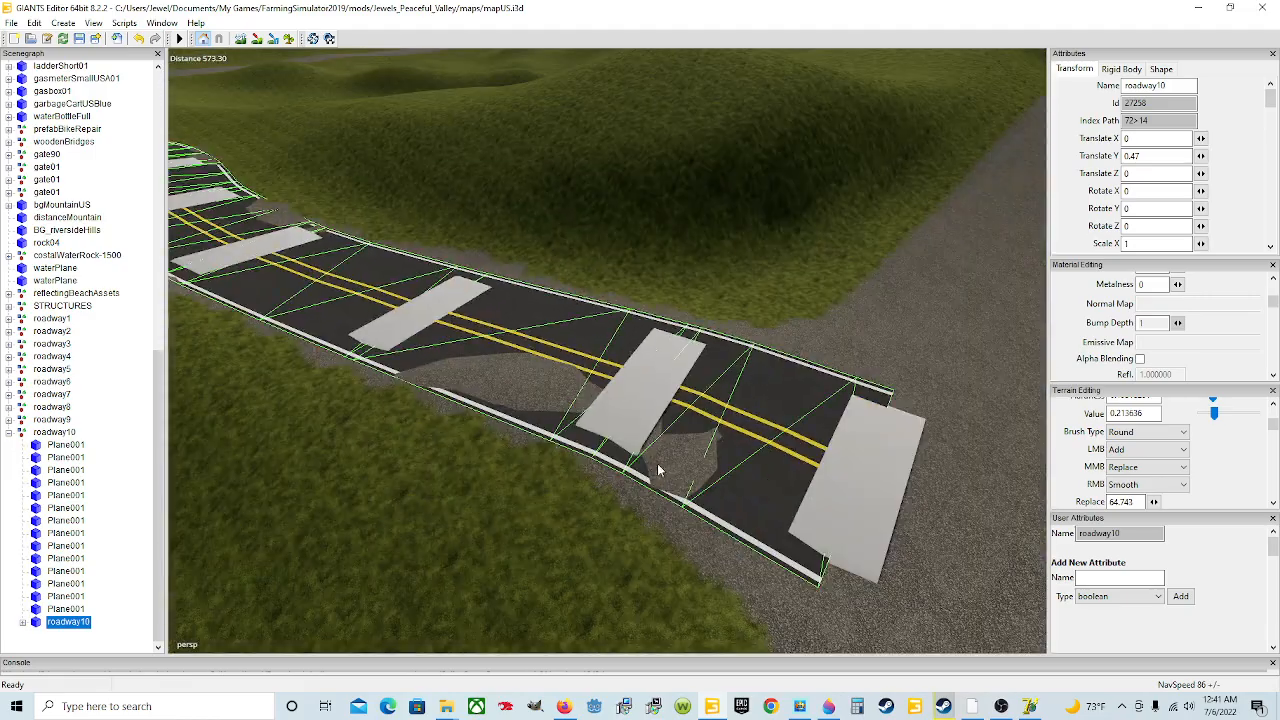
Set the terrain sculpt brush's LMB action to Subtract and lower the ground poking through the road near its junction end.
{"action": "scroll", "coordinate": [659, 475], "scroll_direction": "down", "scroll_amount": 4}
{"action": "left_click_drag", "start_coordinate": [593, 512], "coordinate": [436, 382], "text": "alt"}
{"action": "left_click_drag", "start_coordinate": [566, 437], "coordinate": [474, 528], "text": "alt"}
{"action": "left_click_drag", "start_coordinate": [699, 332], "coordinate": [766, 338], "text": "alt"}
{"action": "scroll", "coordinate": [682, 219], "scroll_direction": "up", "scroll_amount": 10}
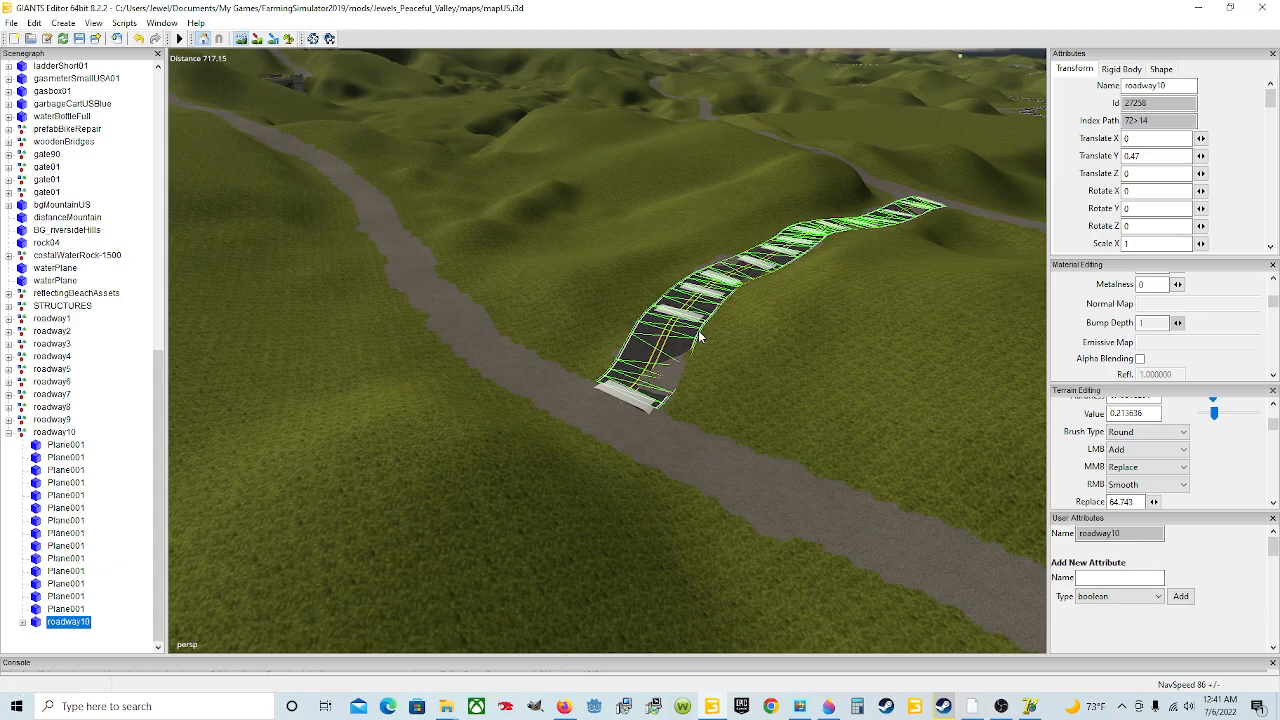
{"action": "left_click", "coordinate": [1147, 449]}
{"action": "left_click", "coordinate": [1145, 480]}
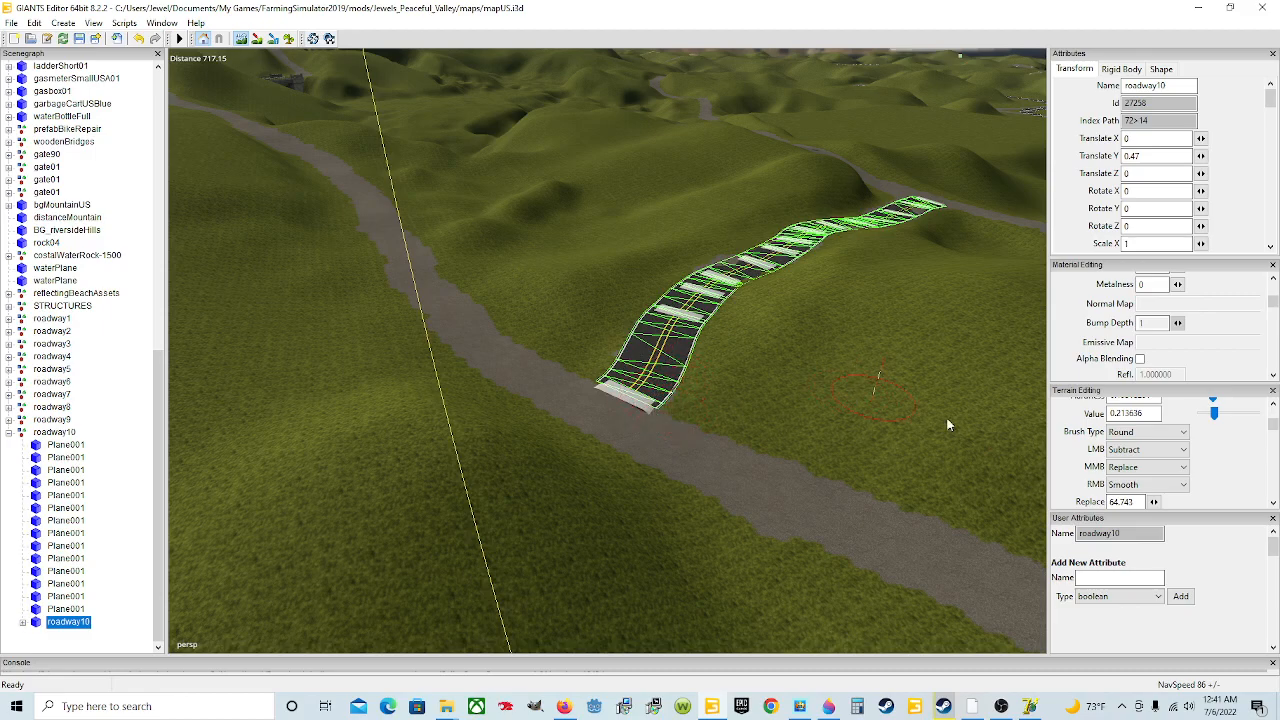
Reduce the sculpt brush to radius 2.7, opacity 0.090909, hardness 0.093182 and value 0.113636, and lower the remaining ground at the road's end.
{"action": "scroll", "coordinate": [1247, 483], "scroll_direction": "up", "scroll_amount": 2}
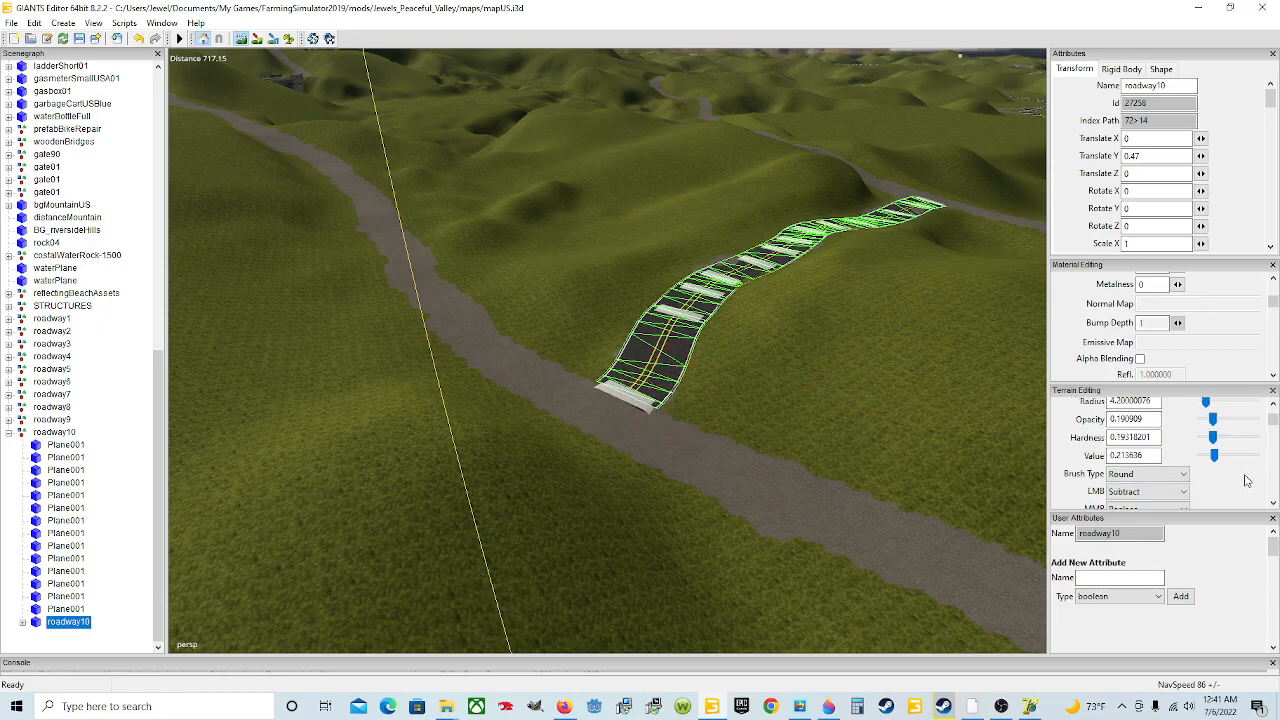
{"action": "left_click", "coordinate": [1207, 438]}
{"action": "left_click", "coordinate": [1208, 420]}
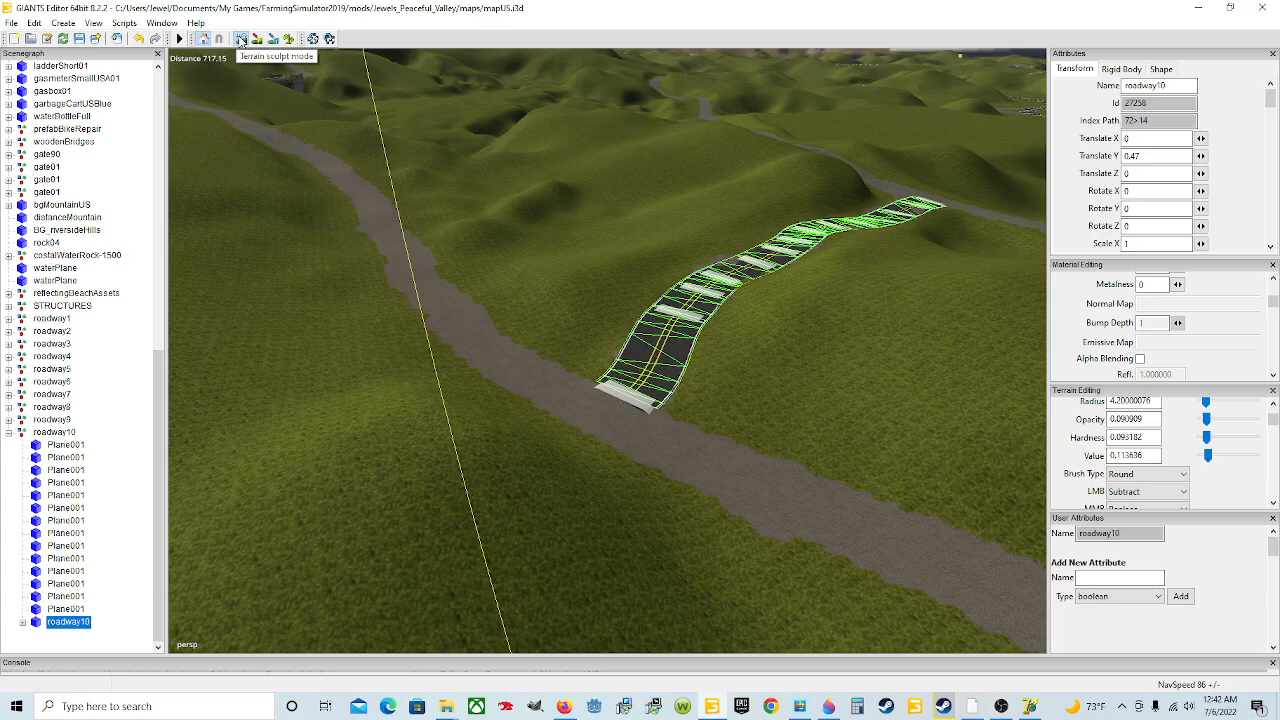
{"action": "scroll", "coordinate": [654, 333], "scroll_direction": "up", "scroll_amount": 3}
{"action": "left_click_drag", "start_coordinate": [643, 323], "coordinate": [561, 422], "text": "alt"}
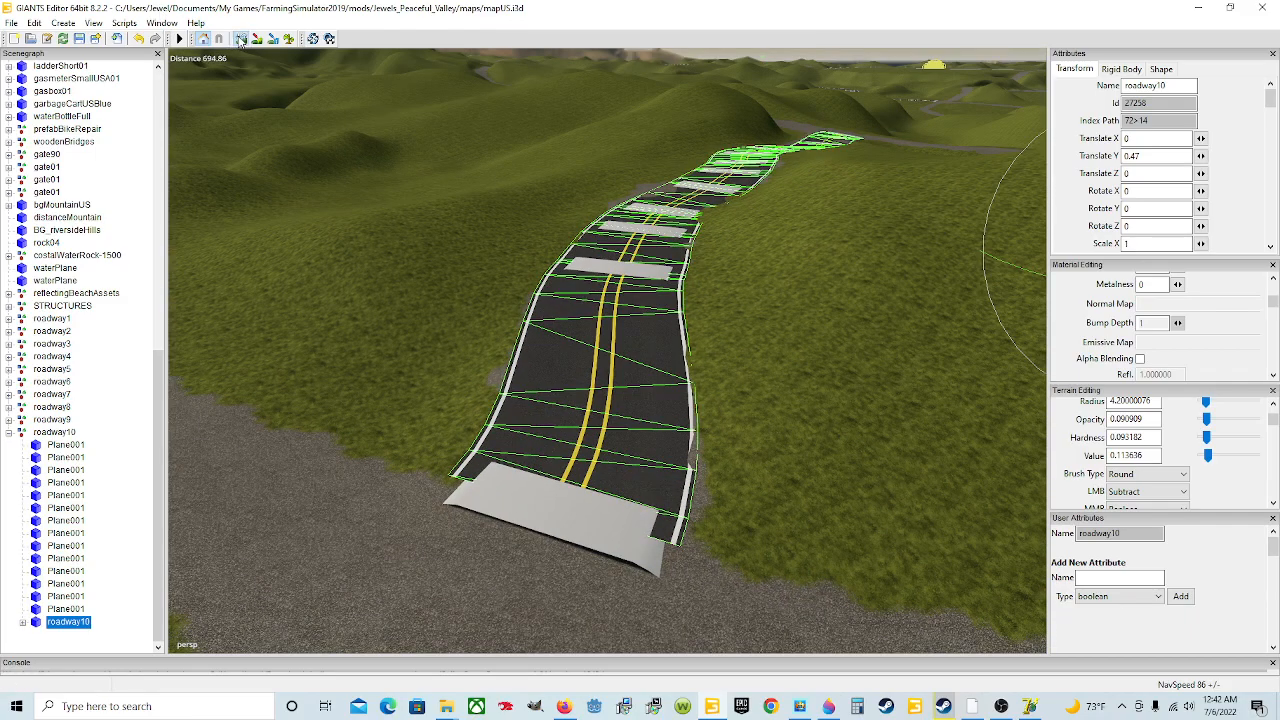
{"action": "scroll", "coordinate": [690, 460], "scroll_direction": "down", "scroll_amount": 1}
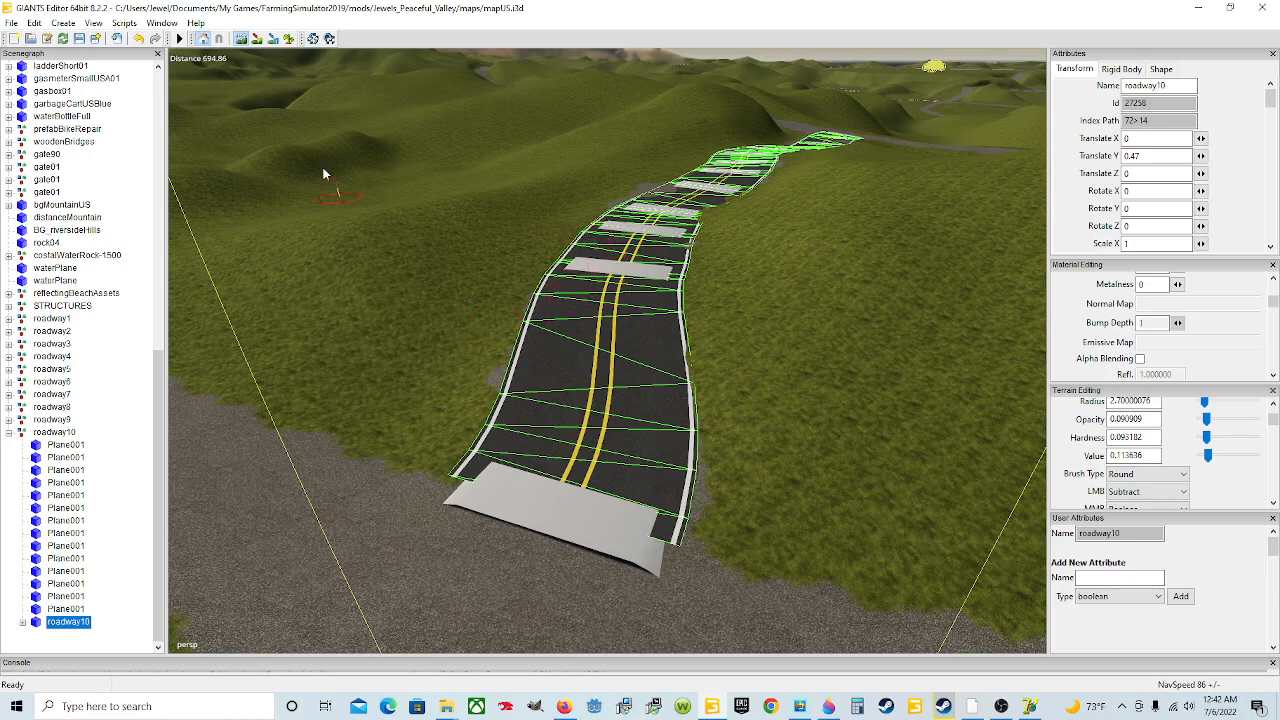
Sculpt down the terrain covering the road's edge between the crosswise planes at the first bend.
{"action": "left_click", "coordinate": [240, 39]}
{"action": "mouse_move", "coordinate": [507, 366]}
{"action": "left_mouse_down", "text": "alt"}
{"action": "mouse_move", "coordinate": [535, 308]}
{"action": "mouse_move", "coordinate": [594, 393]}
{"action": "left_mouse_up", "text": "alt"}
{"action": "scroll", "coordinate": [532, 304], "scroll_direction": "up", "scroll_amount": 4}
{"action": "scroll", "coordinate": [595, 365], "scroll_direction": "down", "scroll_amount": 3}
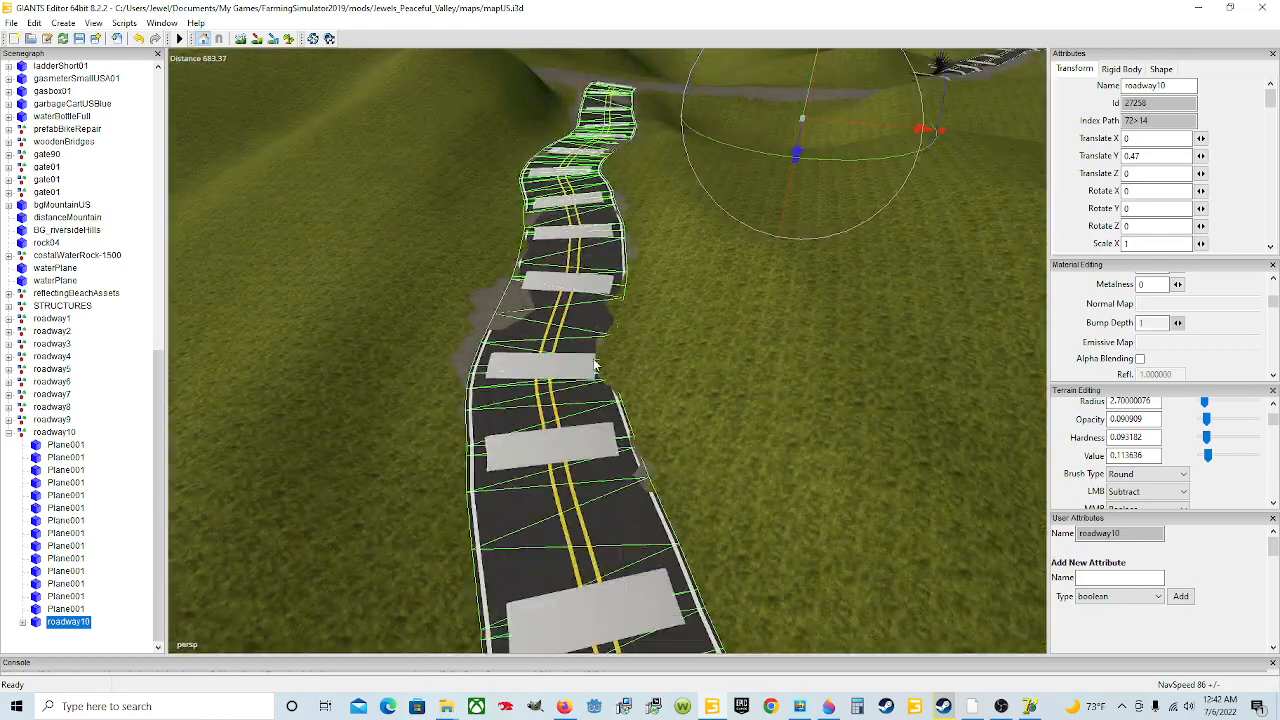
{"action": "left_click", "coordinate": [240, 39]}
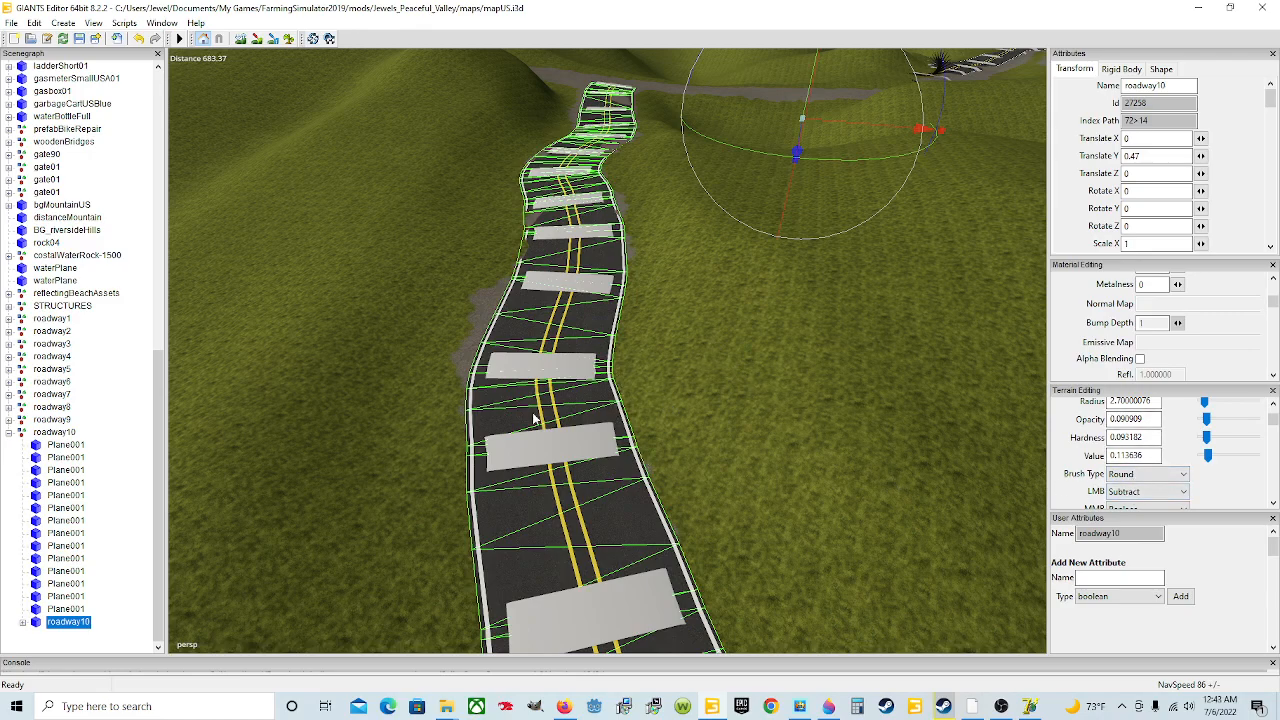
Lower the terrain overlapping the opposite road edge along the middle section.
{"action": "left_click_drag", "start_coordinate": [508, 312], "coordinate": [466, 335], "text": "alt"}
{"action": "scroll", "coordinate": [471, 278], "scroll_direction": "up", "scroll_amount": 3}
{"action": "left_click", "coordinate": [240, 38]}
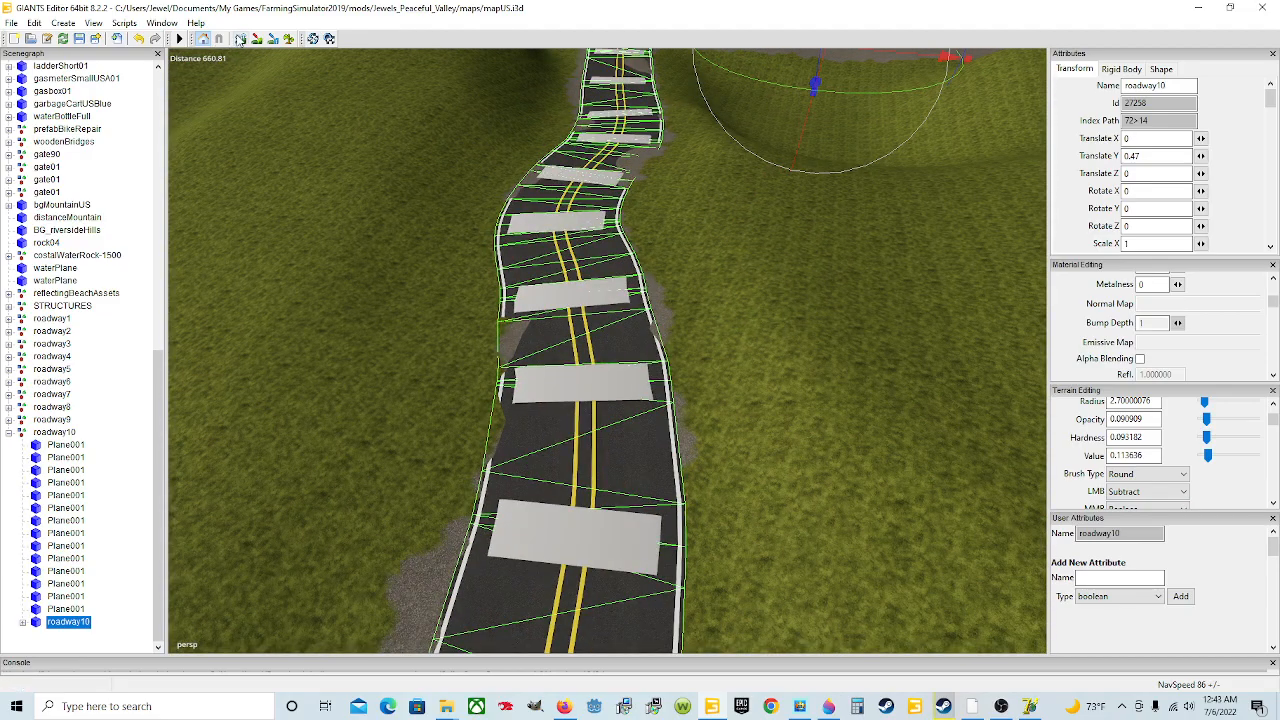
{"action": "mouse_move", "coordinate": [505, 408]}
{"action": "left_mouse_down"}
{"action": "mouse_move", "coordinate": [505, 322]}
{"action": "mouse_move", "coordinate": [505, 350]}
{"action": "left_mouse_up"}
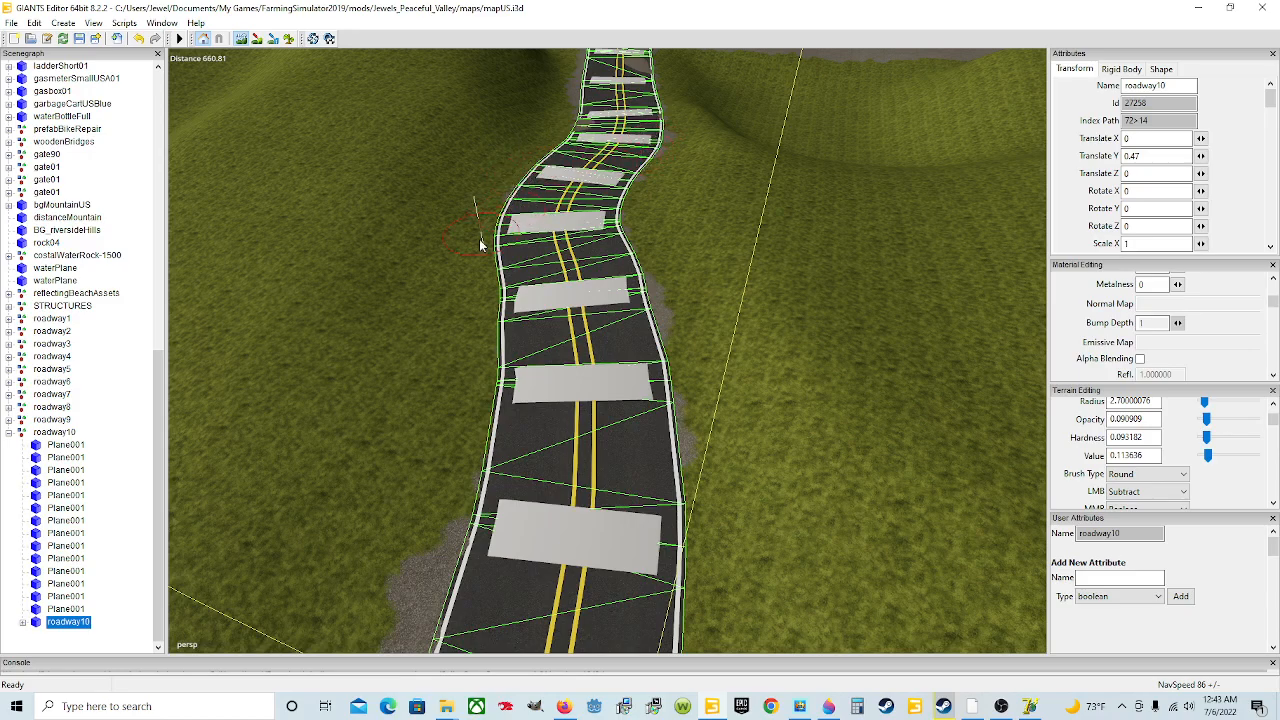
Lower the terrain patch overlapping the road edge at the bend before the far junction.
{"action": "left_click_drag", "start_coordinate": [577, 507], "coordinate": [649, 505], "text": "alt"}
{"action": "scroll", "coordinate": [574, 447], "scroll_direction": "up", "scroll_amount": 4}
{"action": "scroll", "coordinate": [554, 467], "scroll_direction": "up", "scroll_amount": 3}
{"action": "scroll", "coordinate": [554, 467], "scroll_direction": "down", "scroll_amount": 3}
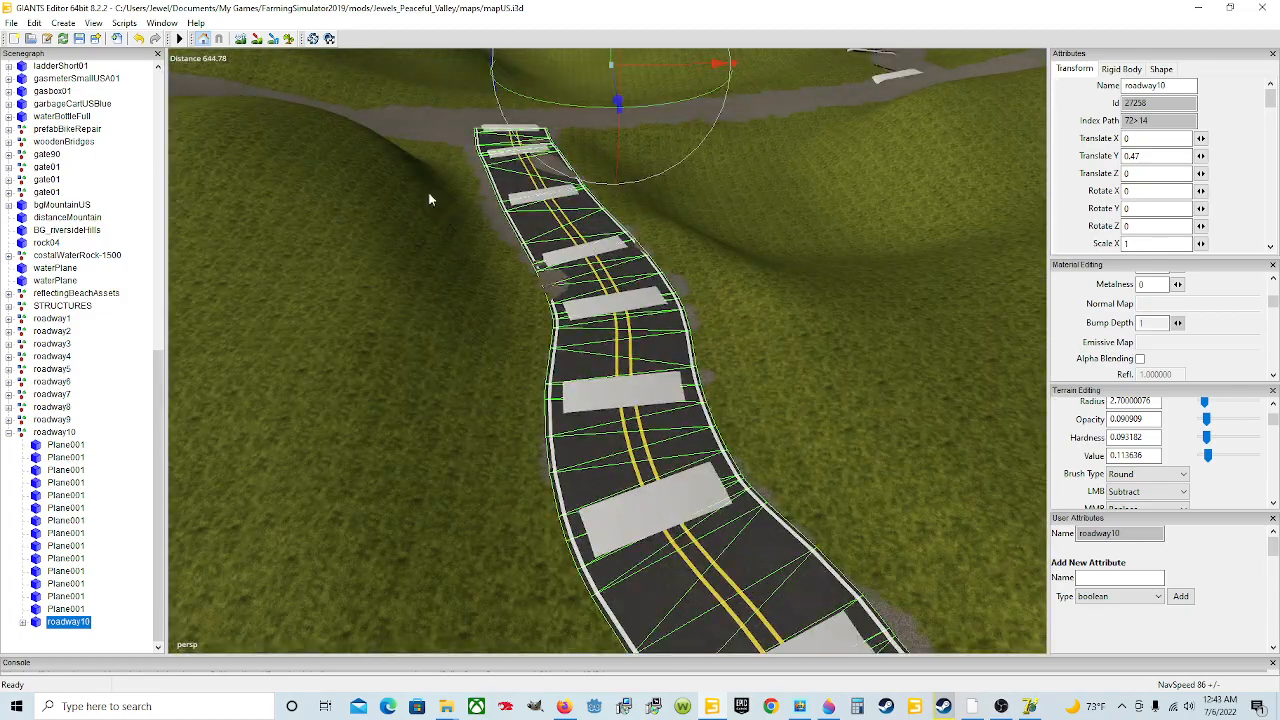
{"action": "left_click", "coordinate": [241, 38]}
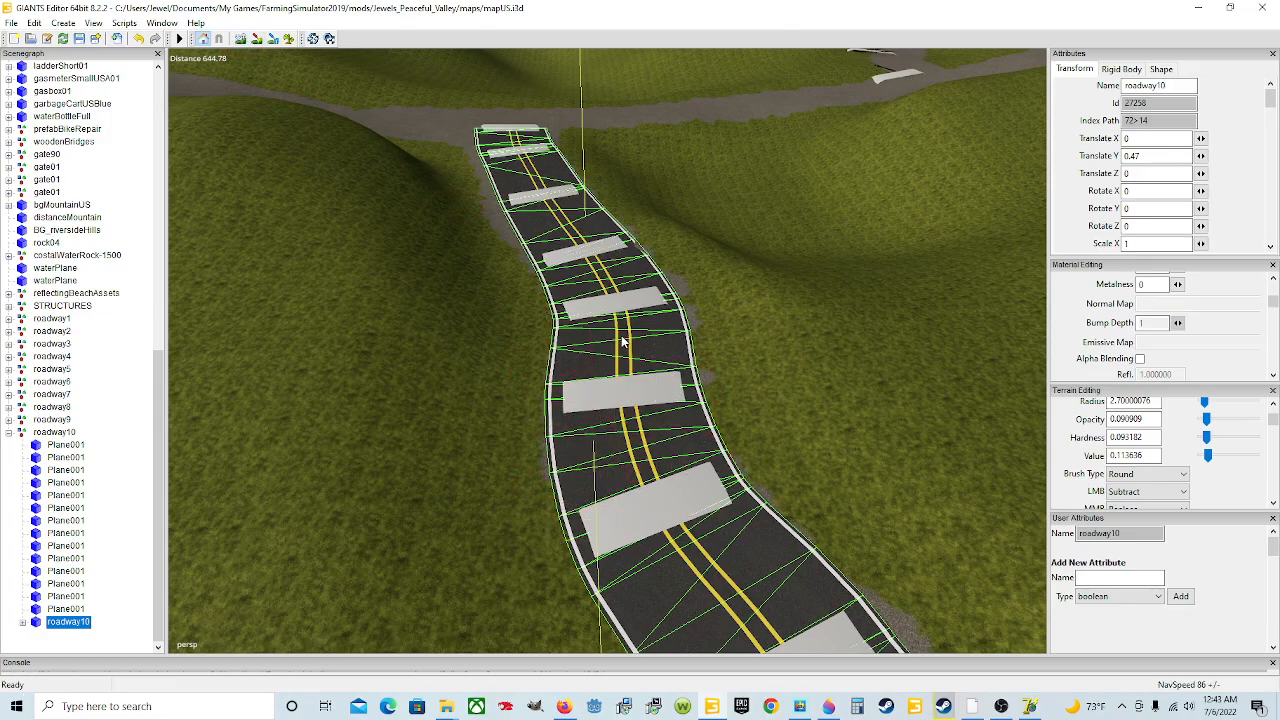
Inspect the road surface from the far section to the junction for terrain still showing through.
{"action": "scroll", "coordinate": [620, 337], "scroll_direction": "down", "scroll_amount": 4}
{"action": "left_click_drag", "start_coordinate": [609, 352], "coordinate": [483, 374], "text": "alt"}
{"action": "scroll", "coordinate": [743, 443], "scroll_direction": "up", "scroll_amount": 5}
{"action": "left_click_drag", "start_coordinate": [792, 481], "coordinate": [607, 401], "text": "alt"}
{"action": "scroll", "coordinate": [720, 534], "scroll_direction": "down", "scroll_amount": 4}
{"action": "left_click_drag", "start_coordinate": [716, 529], "coordinate": [711, 562], "text": "alt"}
{"action": "scroll", "coordinate": [711, 560], "scroll_direction": "up", "scroll_amount": 3}
{"action": "left_click_drag", "start_coordinate": [595, 563], "coordinate": [548, 540], "text": "alt"}
{"action": "scroll", "coordinate": [622, 545], "scroll_direction": "up", "scroll_amount": 5}
{"action": "left_click_drag", "start_coordinate": [988, 488], "coordinate": [913, 522], "text": "alt"}
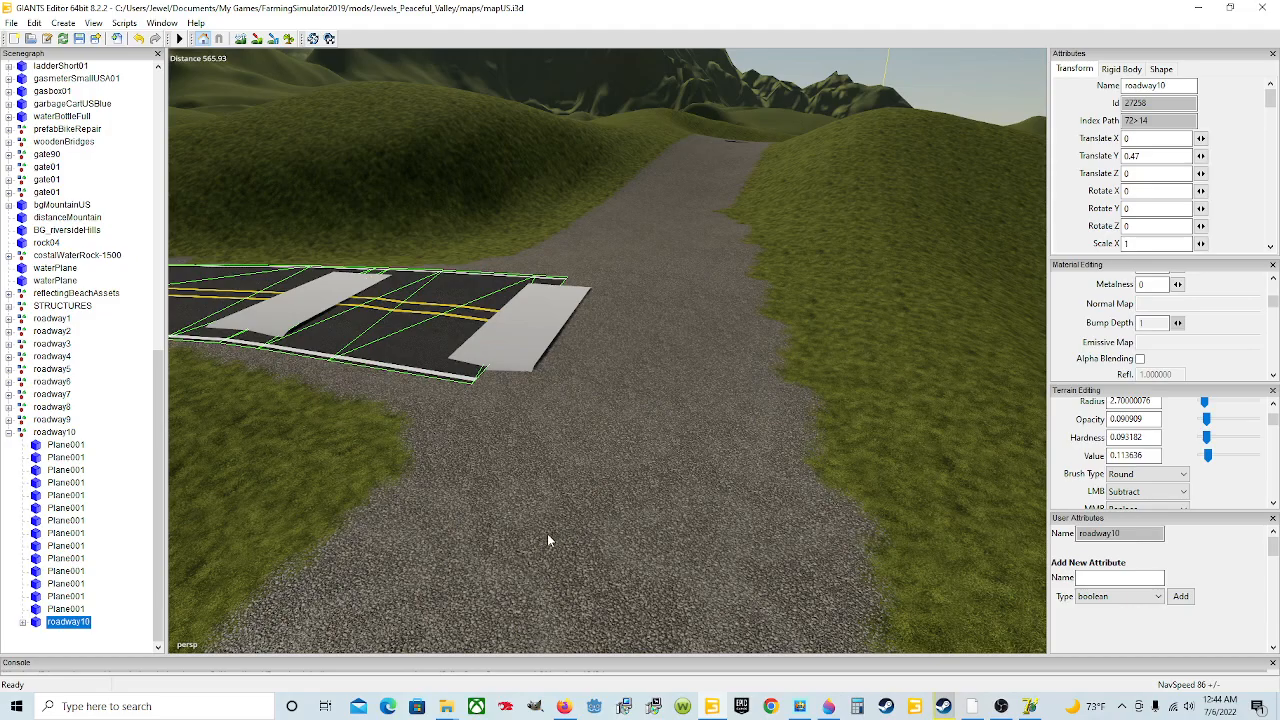
Examine the full length of roadway10 from several angles, including both connections to the crossing gravel roads.
{"action": "left_click_drag", "start_coordinate": [547, 533], "coordinate": [272, 602], "text": "alt"}
{"action": "scroll", "coordinate": [272, 602], "scroll_direction": "down", "scroll_amount": 3}
{"action": "left_click_drag", "start_coordinate": [424, 513], "coordinate": [435, 437], "text": "alt"}
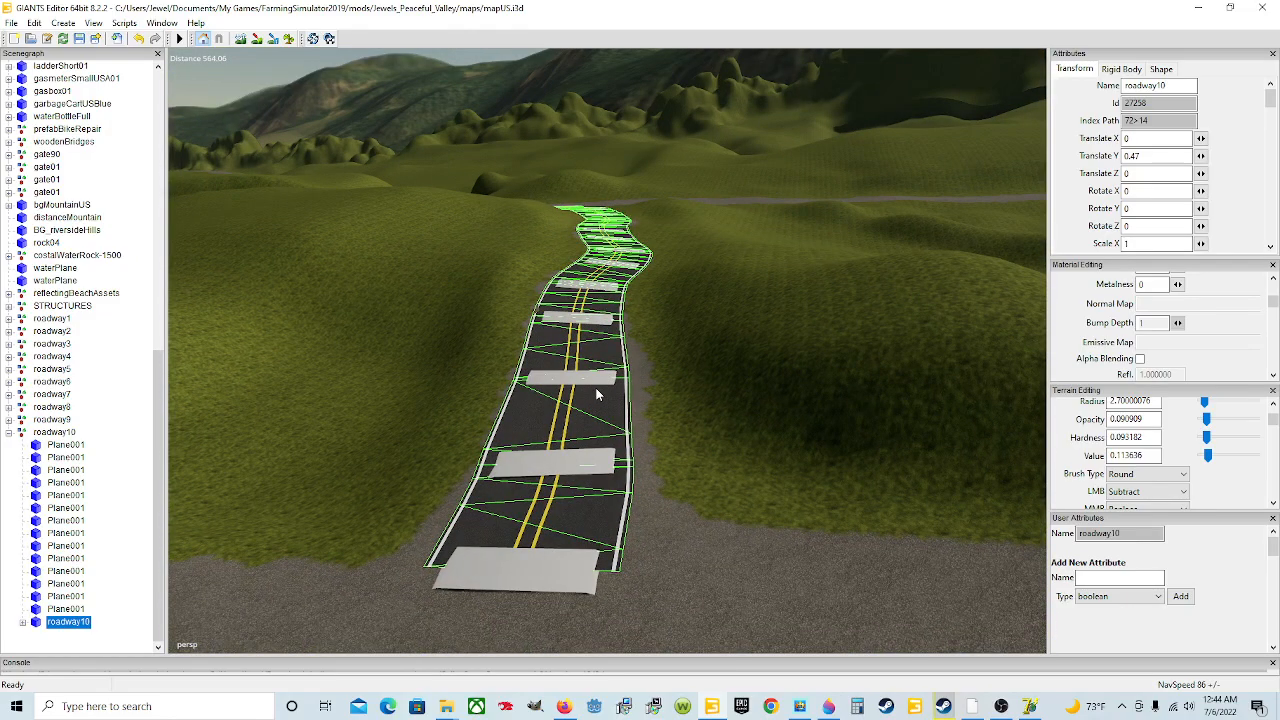
{"action": "scroll", "coordinate": [677, 480], "scroll_direction": "down", "scroll_amount": 5}
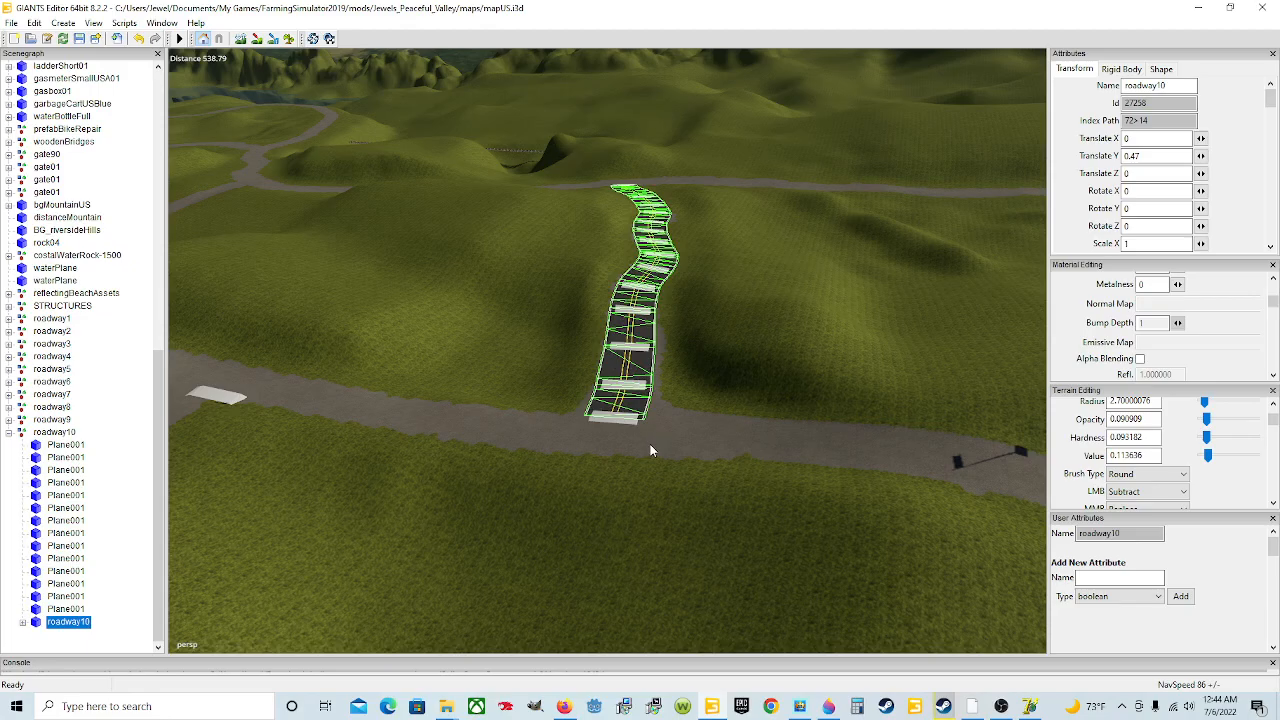
{"action": "left_click_drag", "start_coordinate": [606, 512], "coordinate": [555, 465], "text": "alt"}
{"action": "scroll", "coordinate": [660, 454], "scroll_direction": "up", "scroll_amount": 4}
{"action": "scroll", "coordinate": [570, 490], "scroll_direction": "down", "scroll_amount": 3}
{"action": "left_click_drag", "start_coordinate": [579, 508], "coordinate": [558, 523], "text": "alt"}
{"action": "scroll", "coordinate": [655, 456], "scroll_direction": "up", "scroll_amount": 2}
{"action": "scroll", "coordinate": [490, 508], "scroll_direction": "down", "scroll_amount": 3}
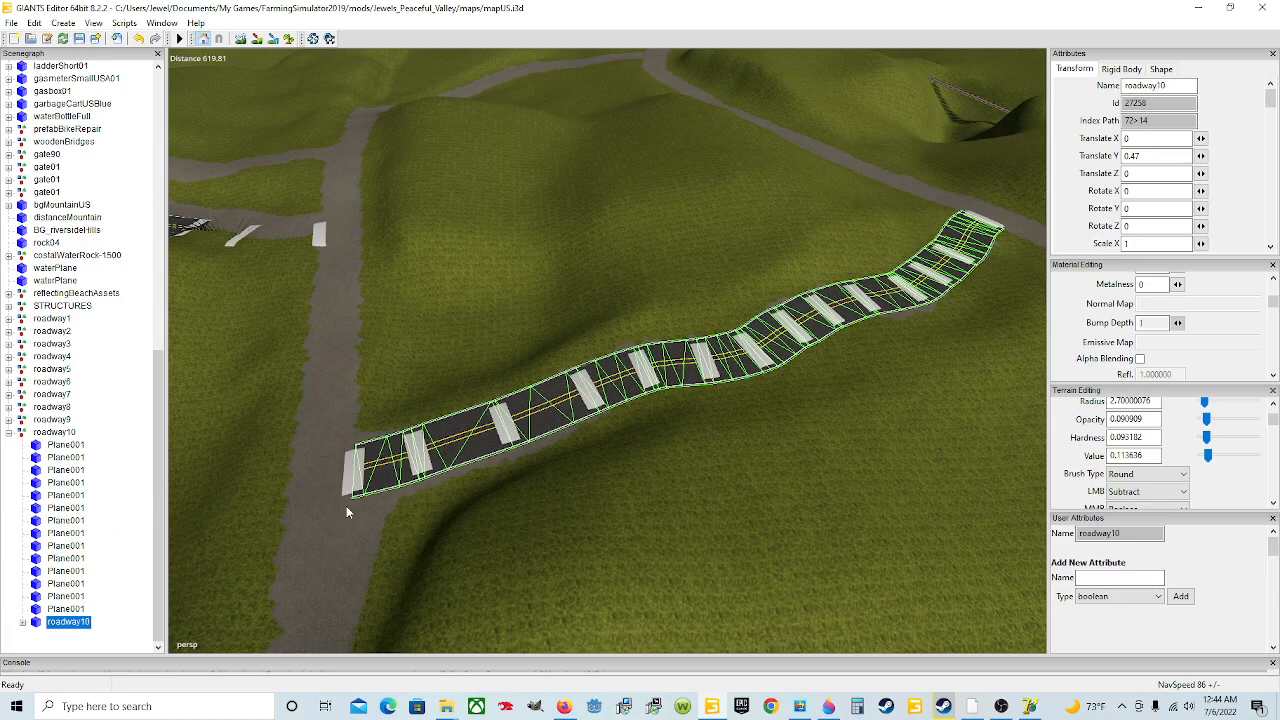
{"action": "mouse_move", "coordinate": [690, 488]}
{"action": "right_mouse_down"}
{"action": "mouse_move", "coordinate": [735, 487]}
{"action": "mouse_move", "coordinate": [687, 505]}
{"action": "right_mouse_up"}
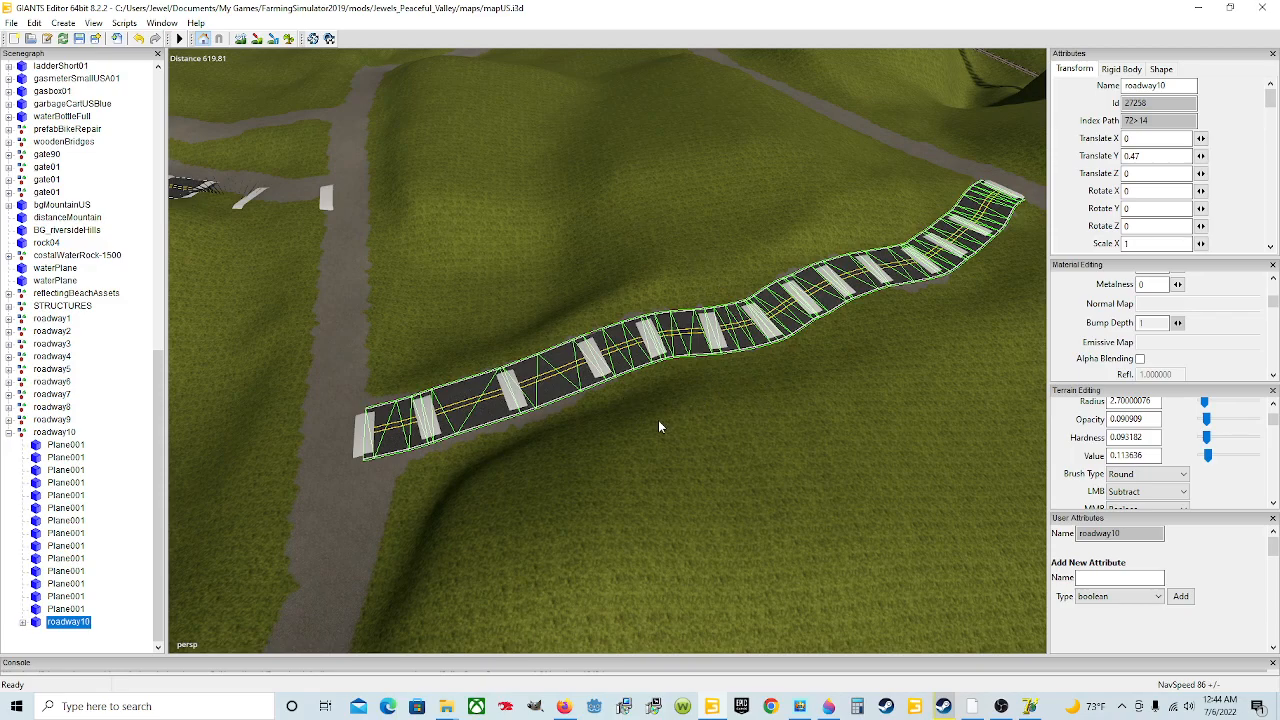
Highlight all Plane001 pieces inside the roadway10 group, and compare them with the parent group and its nested roadway10 object.
{"action": "left_click", "coordinate": [64, 445]}
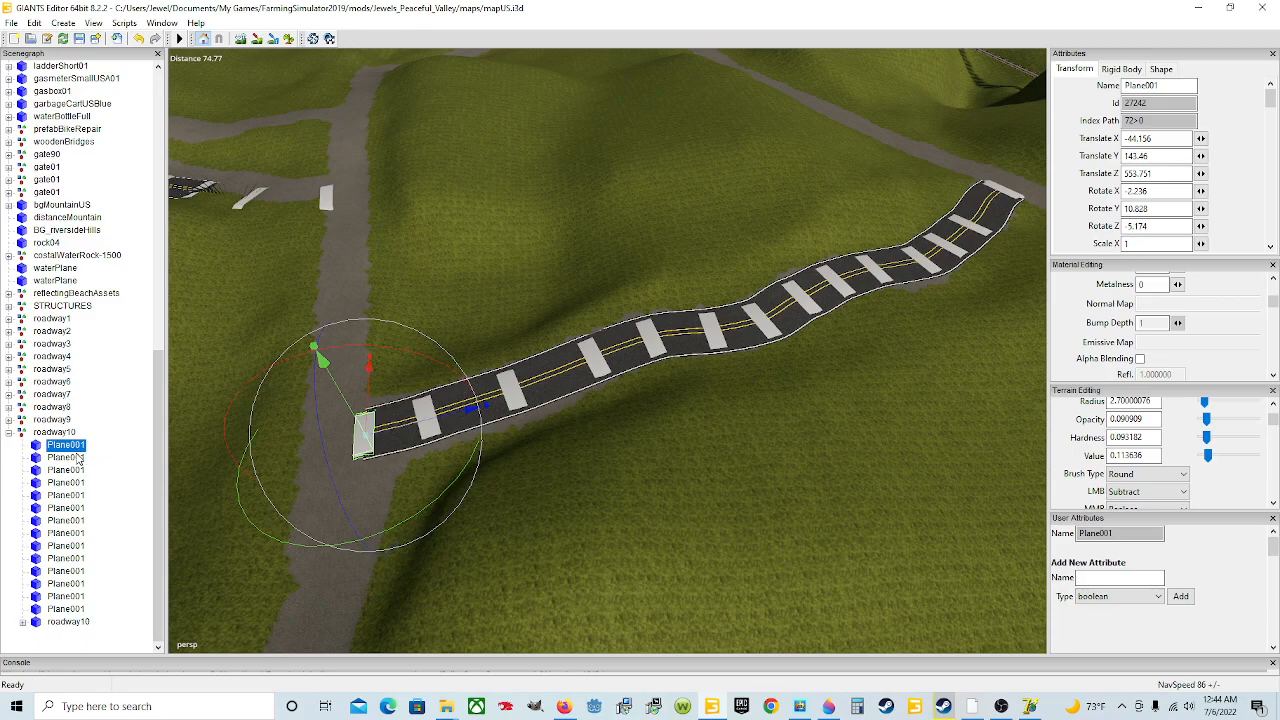
{"action": "left_click", "coordinate": [79, 607], "text": "shift"}
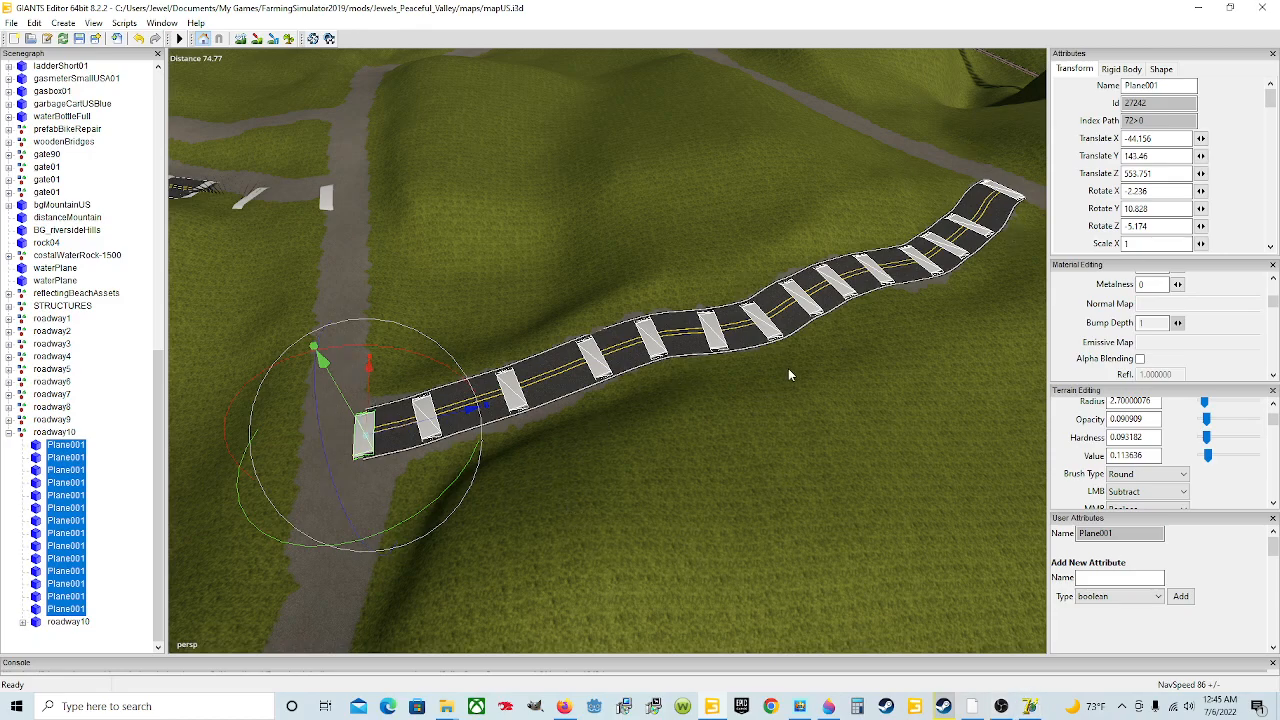
{"action": "scroll", "coordinate": [774, 380], "scroll_direction": "down", "scroll_amount": 5}
{"action": "scroll", "coordinate": [760, 398], "scroll_direction": "up", "scroll_amount": 2}
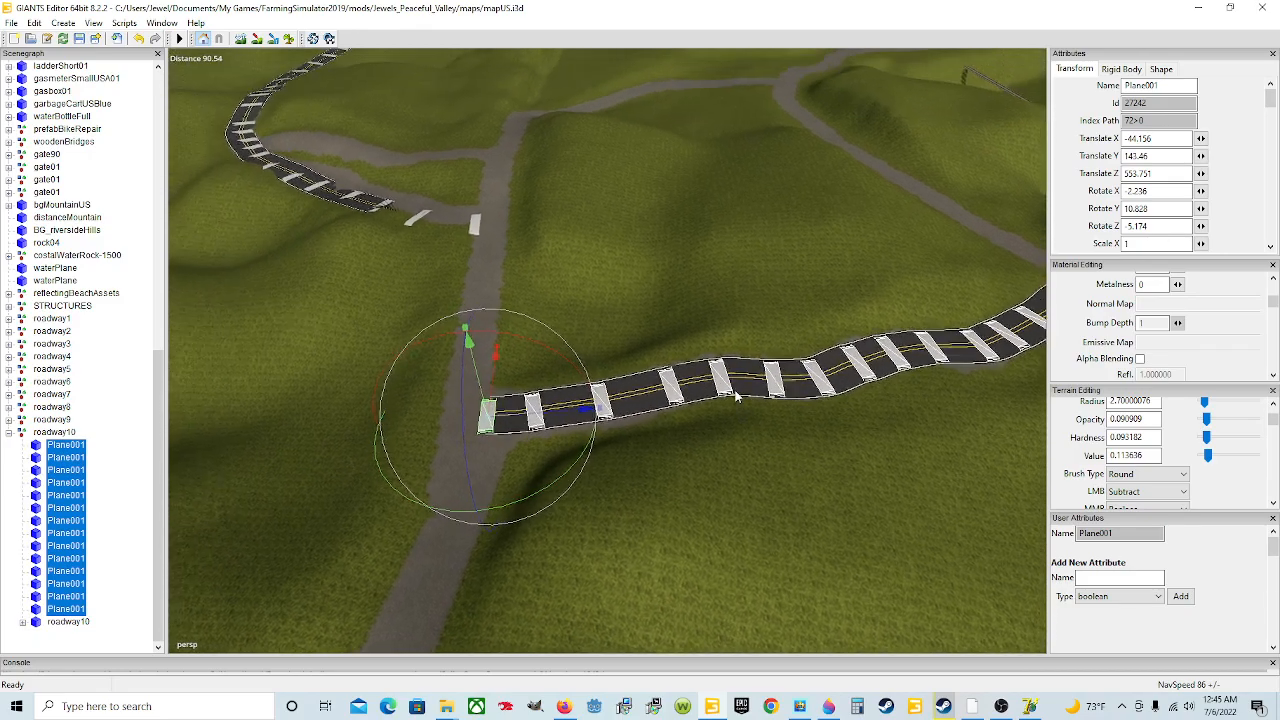
{"action": "scroll", "coordinate": [738, 400], "scroll_direction": "down", "scroll_amount": 1}
{"action": "scroll", "coordinate": [740, 402], "scroll_direction": "down", "scroll_amount": 2}
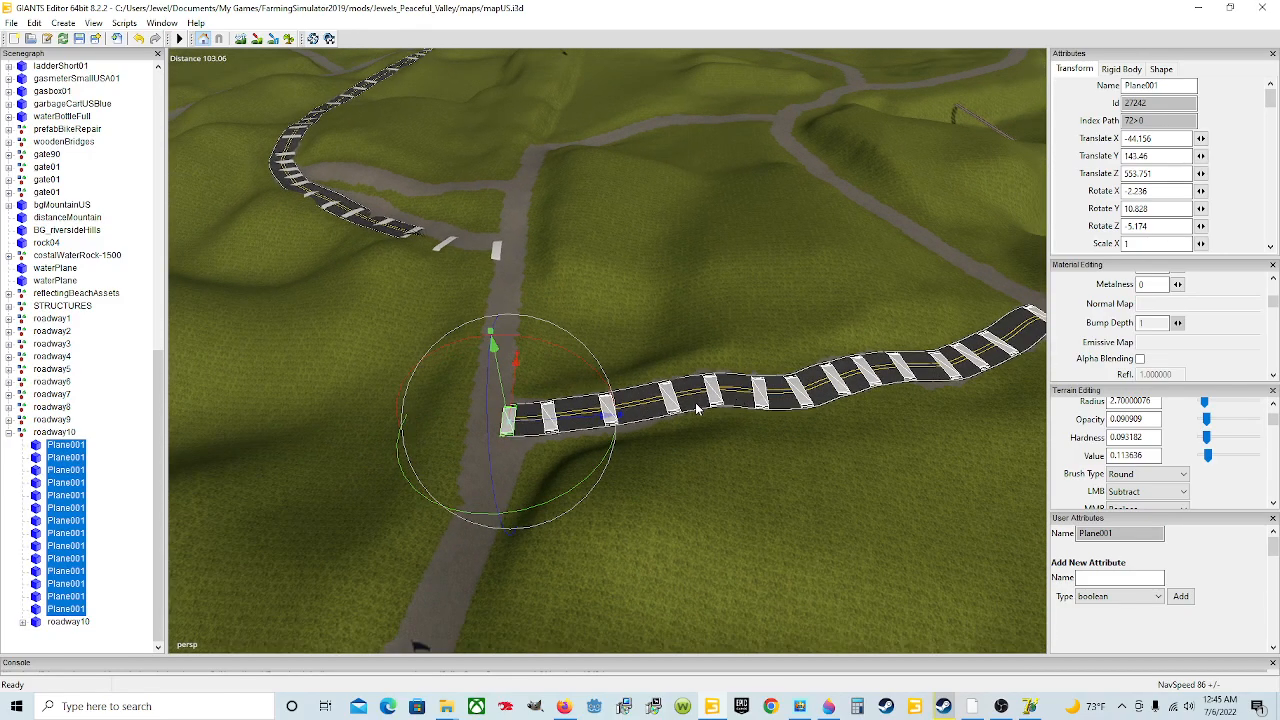
{"action": "left_click_drag", "start_coordinate": [587, 466], "coordinate": [602, 457], "text": "alt"}
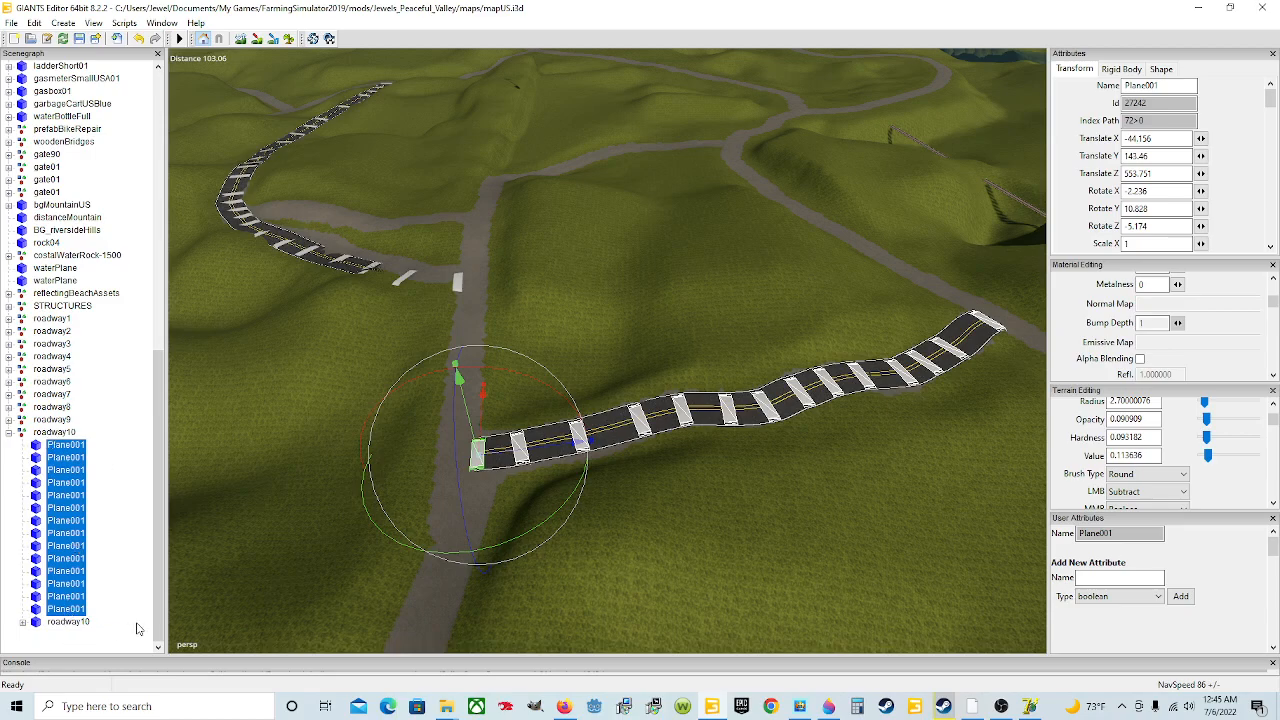
{"action": "left_click", "coordinate": [54, 434]}
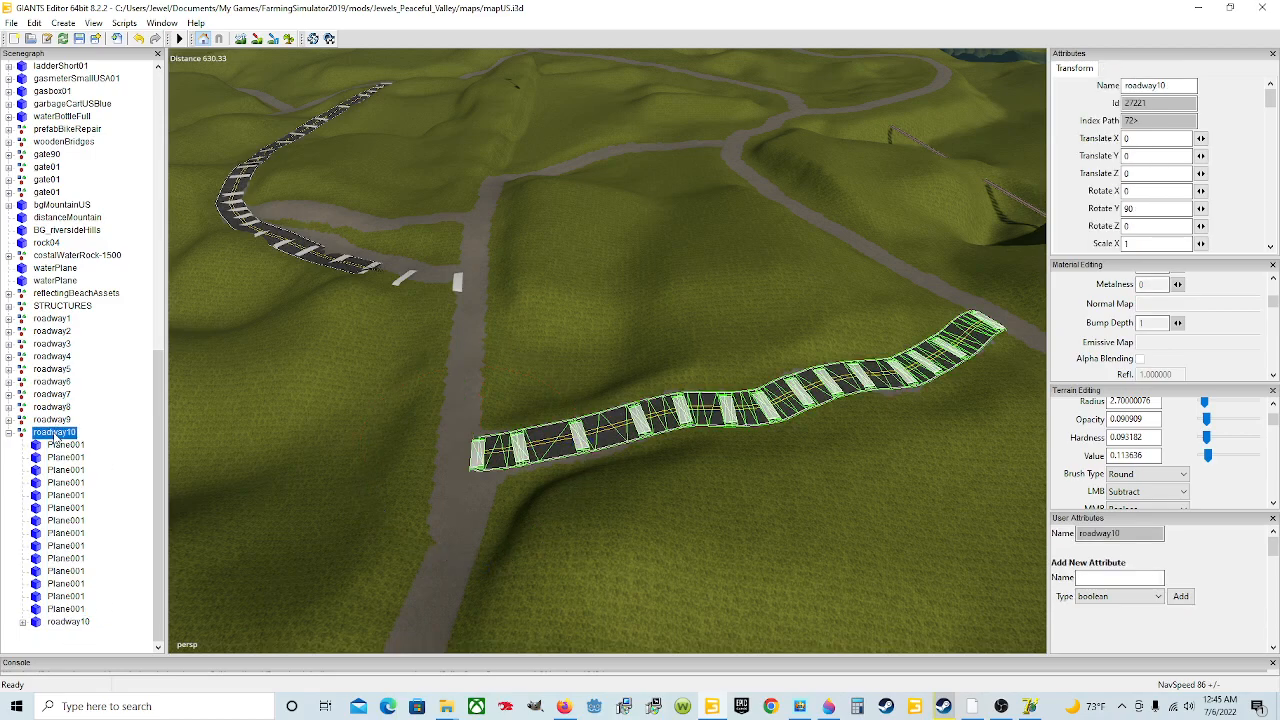
{"action": "left_click", "coordinate": [85, 624]}
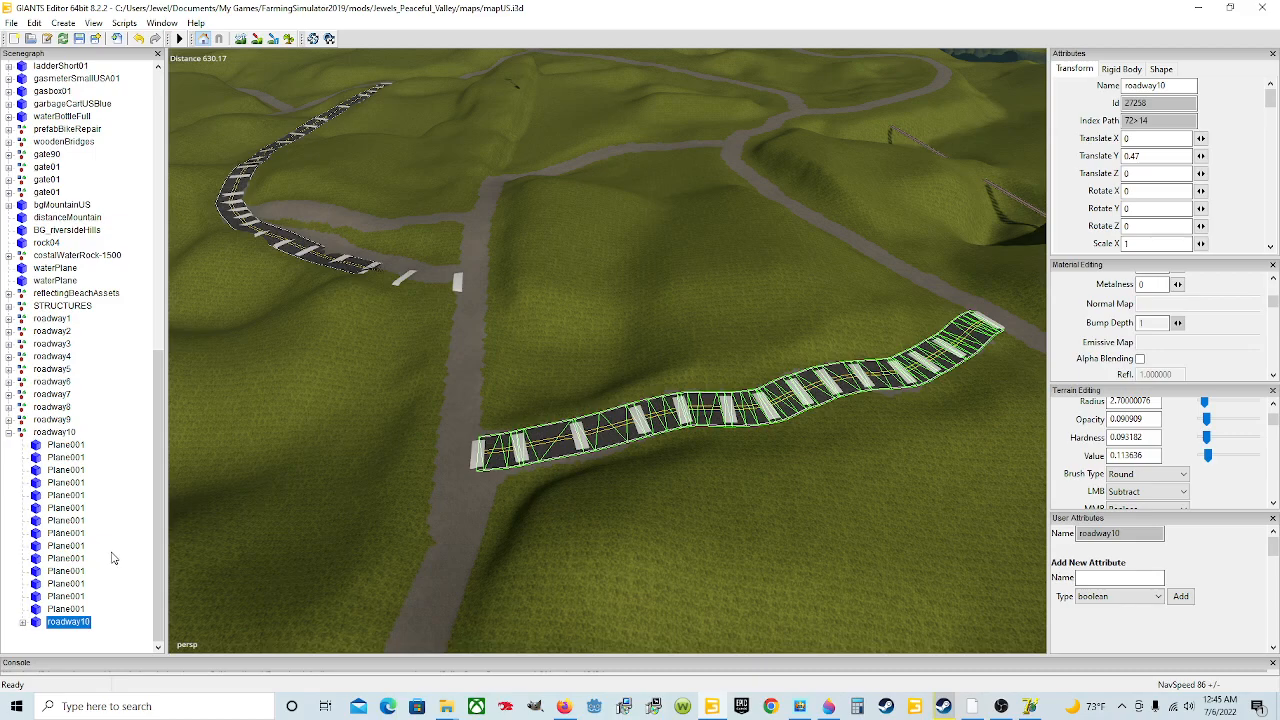
Begin exporting the roadway10 group with its files, browse to the Jewels_Peaceful_Valley maps/Objects folder, and cancel the export.
{"action": "left_click", "coordinate": [62, 433]}
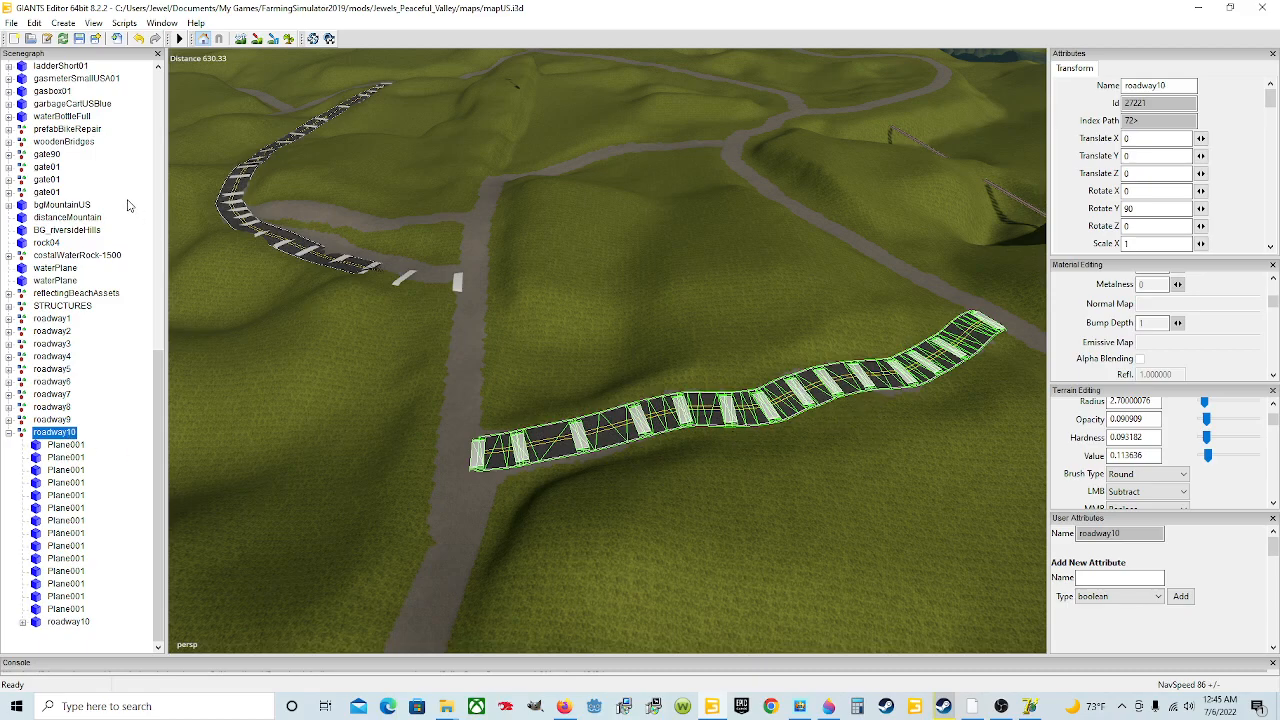
{"action": "left_click", "coordinate": [11, 22]}
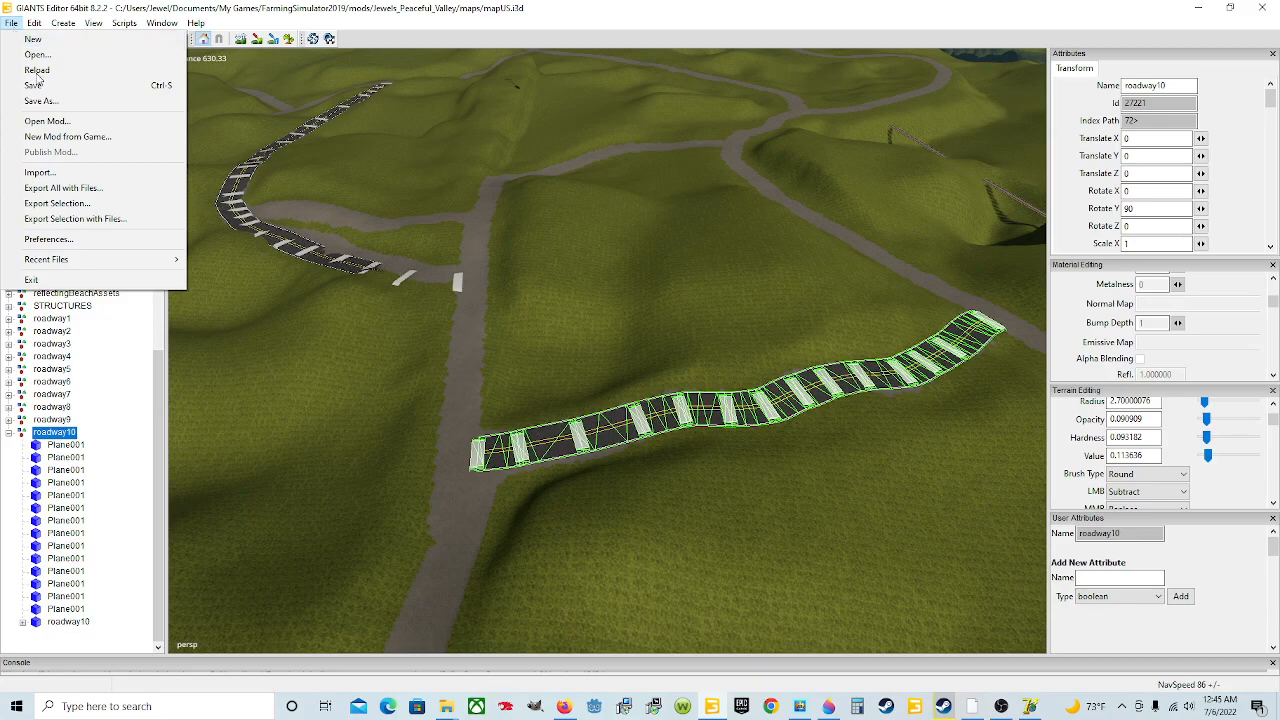
{"action": "left_click", "coordinate": [114, 221]}
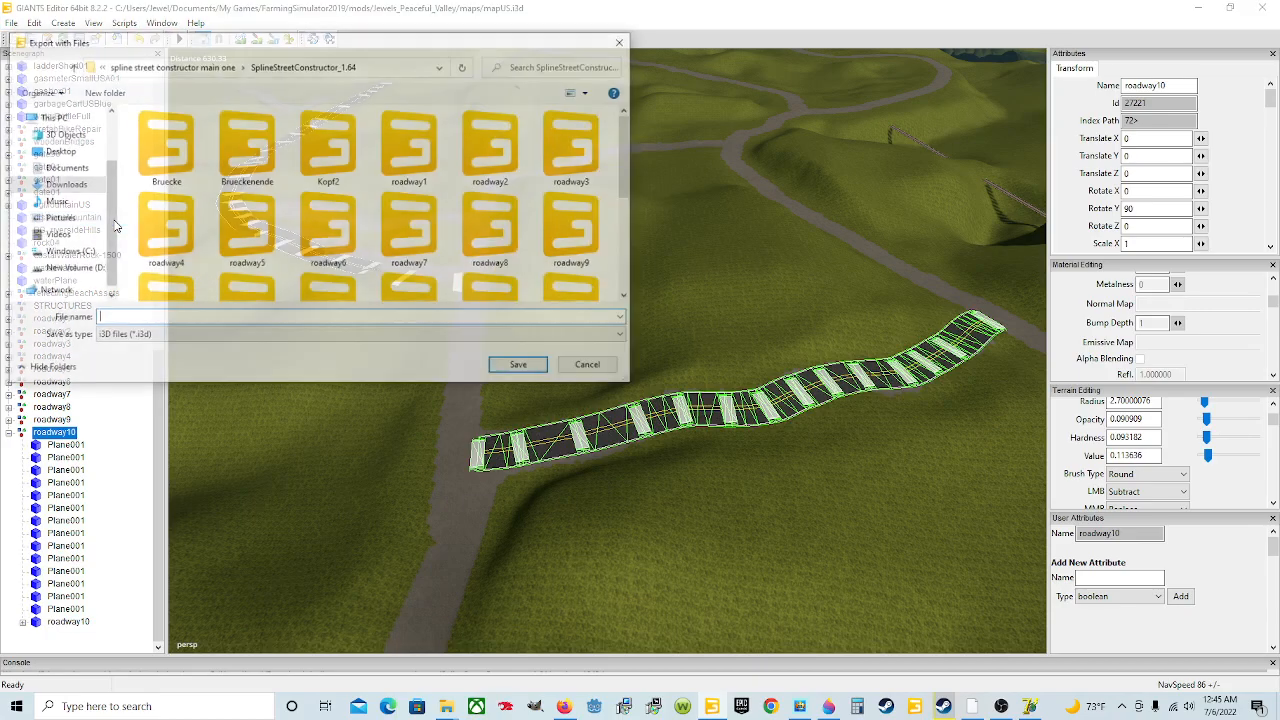
{"action": "left_click", "coordinate": [63, 167]}
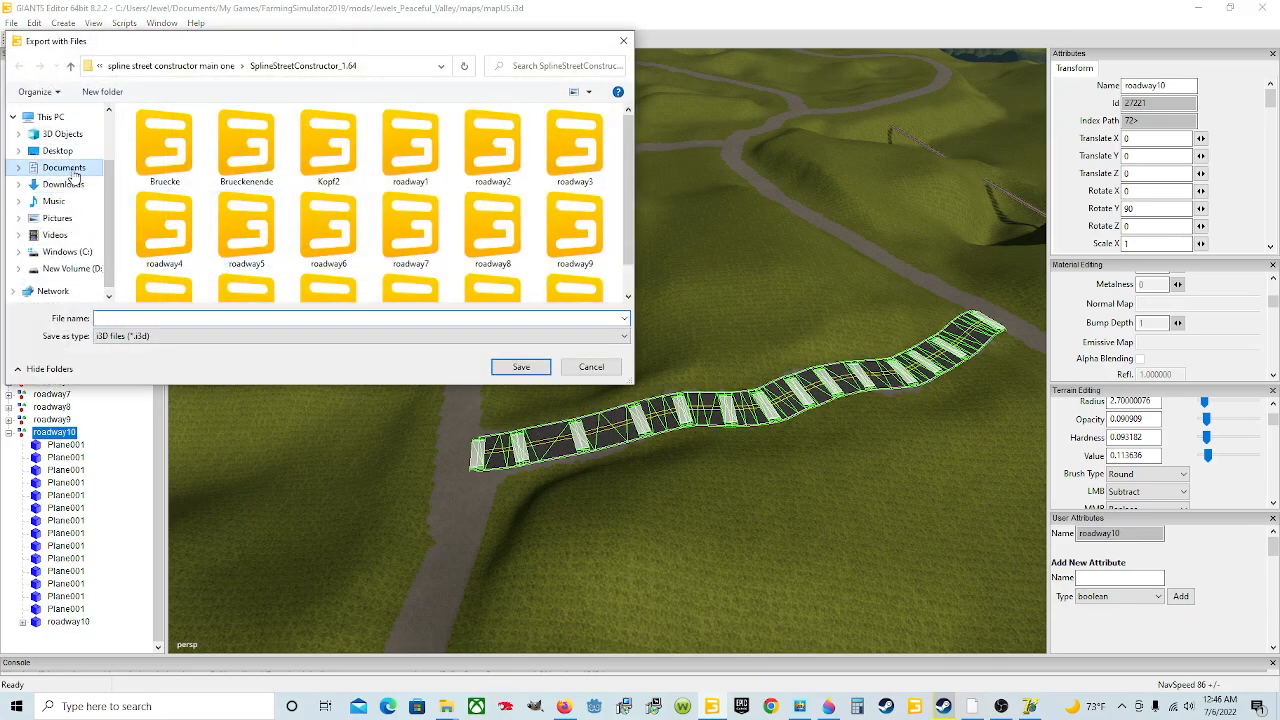
{"action": "double_click", "coordinate": [241, 264]}
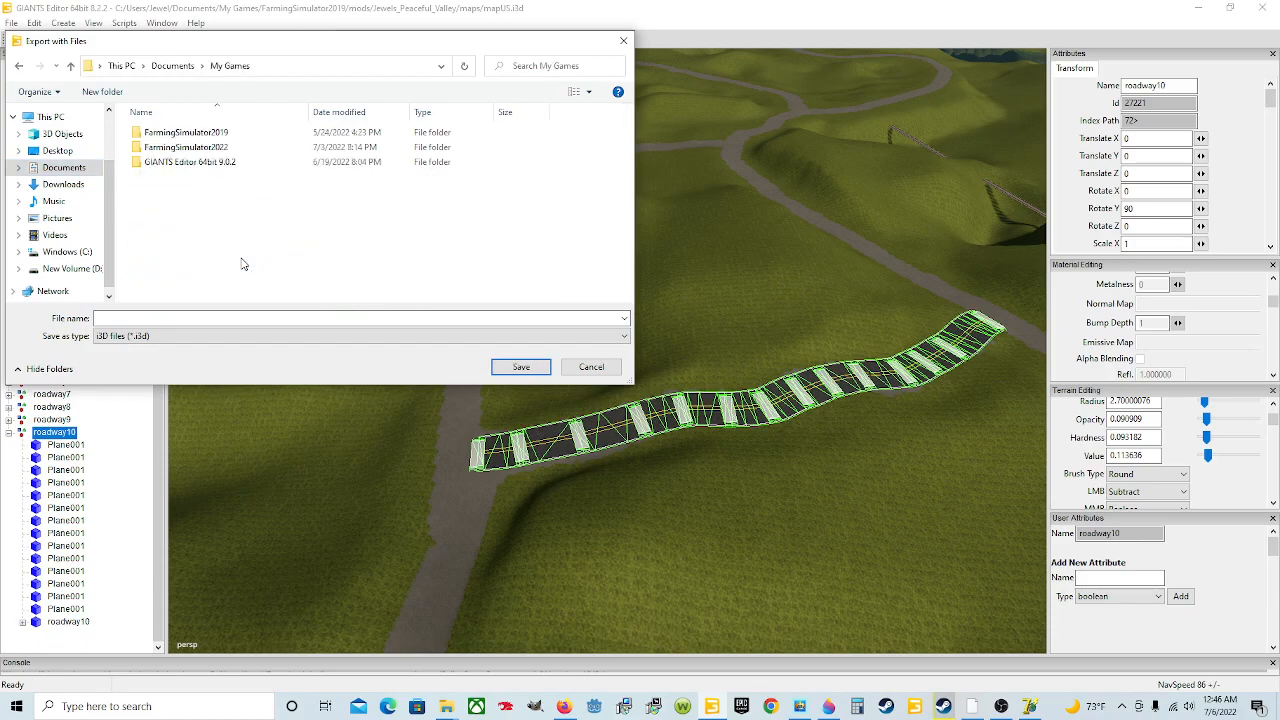
{"action": "double_click", "coordinate": [266, 145]}
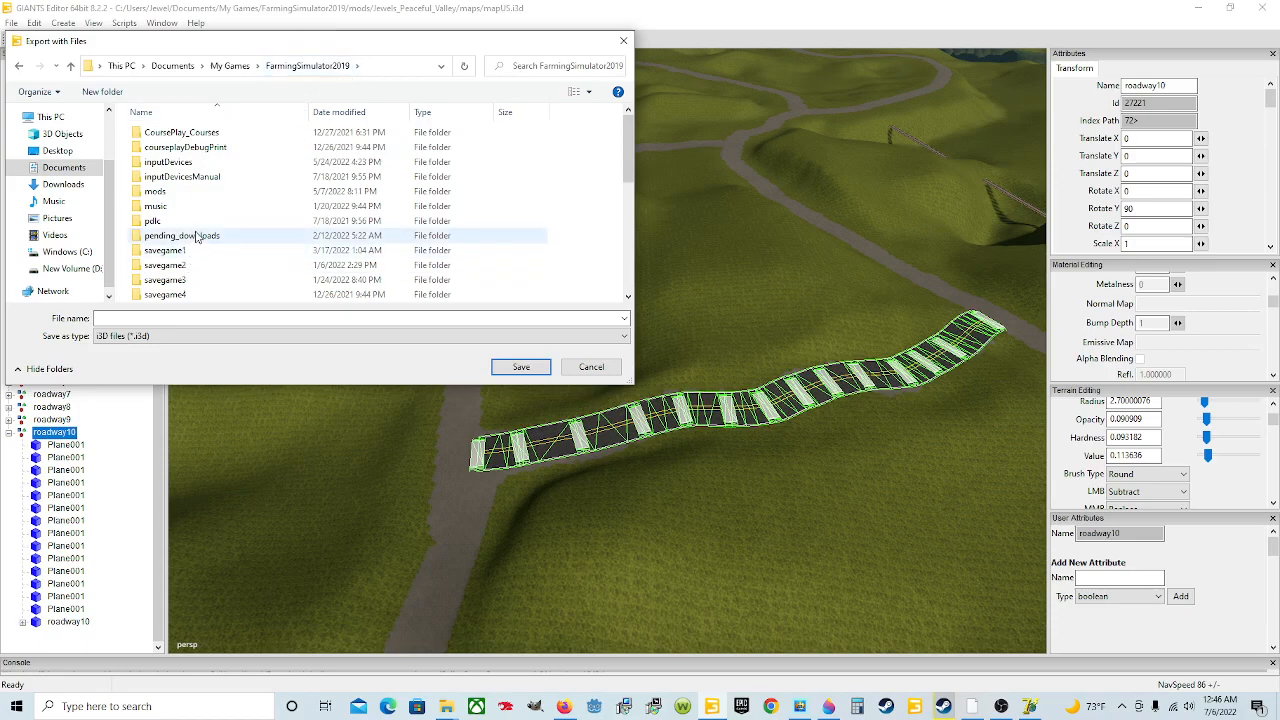
{"action": "double_click", "coordinate": [200, 191]}
{"action": "double_click", "coordinate": [193, 140]}
{"action": "double_click", "coordinate": [245, 176]}
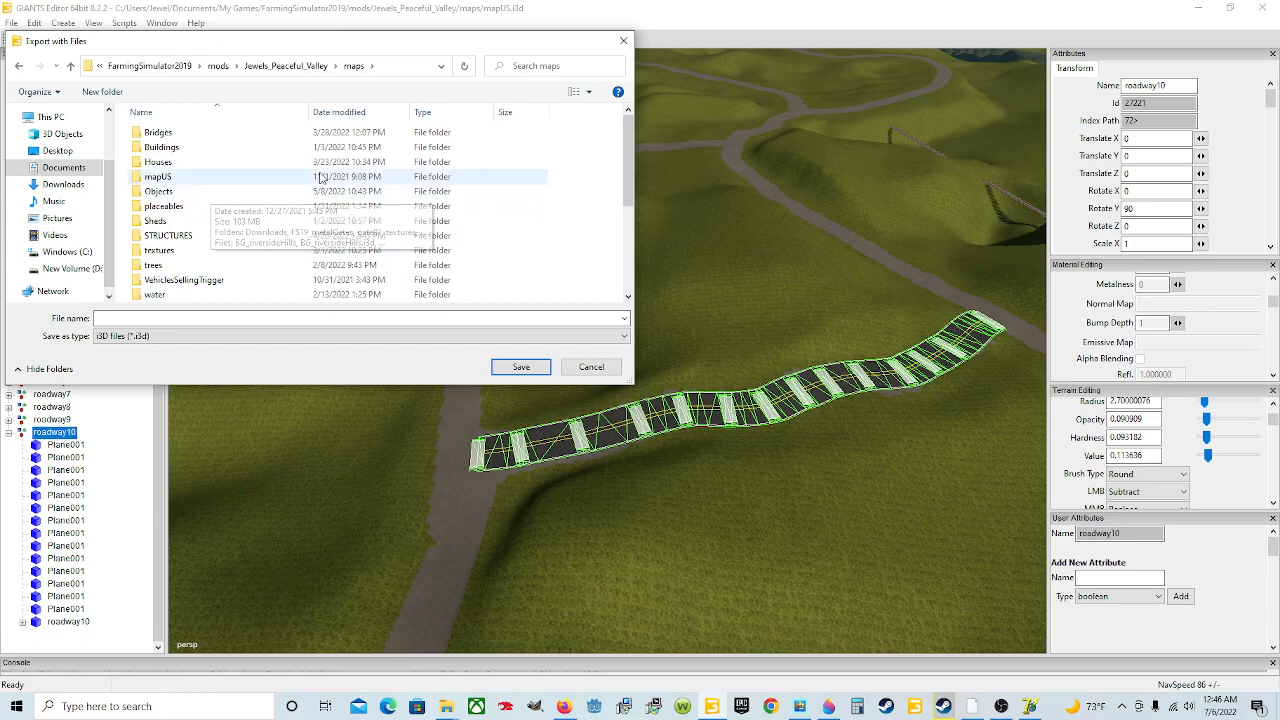
{"action": "double_click", "coordinate": [246, 194]}
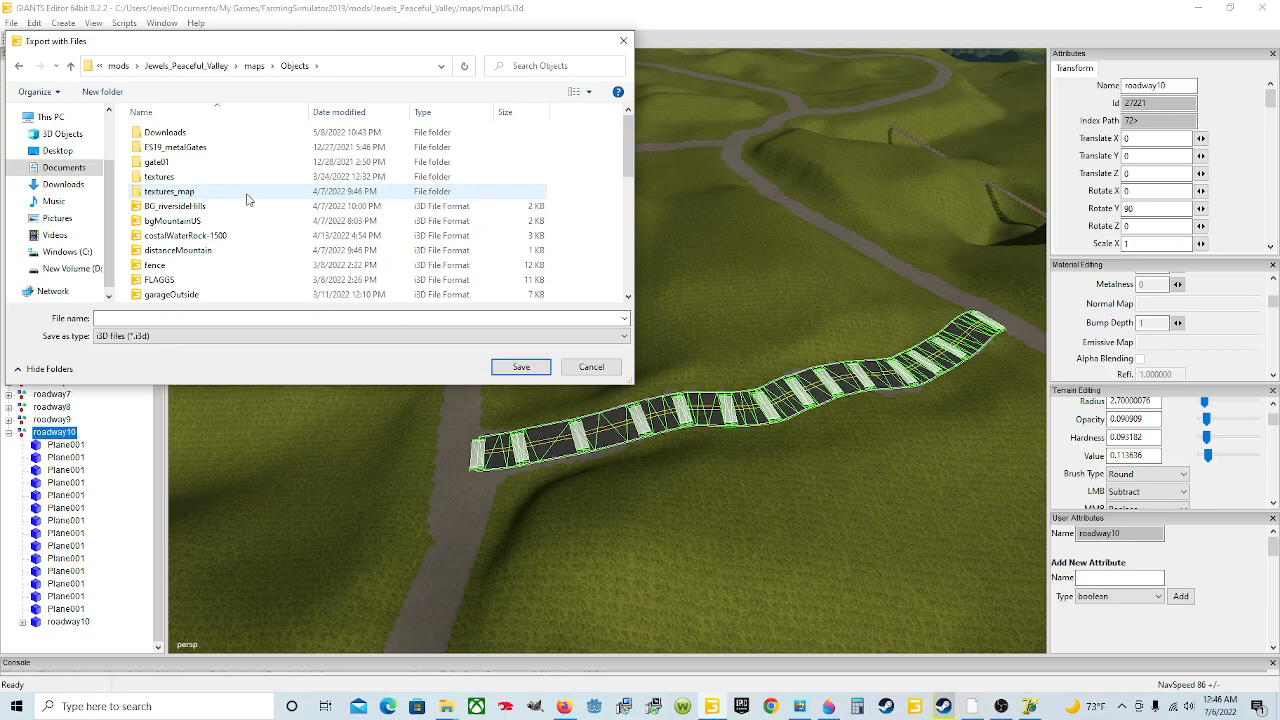
{"action": "scroll", "coordinate": [246, 197], "scroll_direction": "down", "scroll_amount": 5}
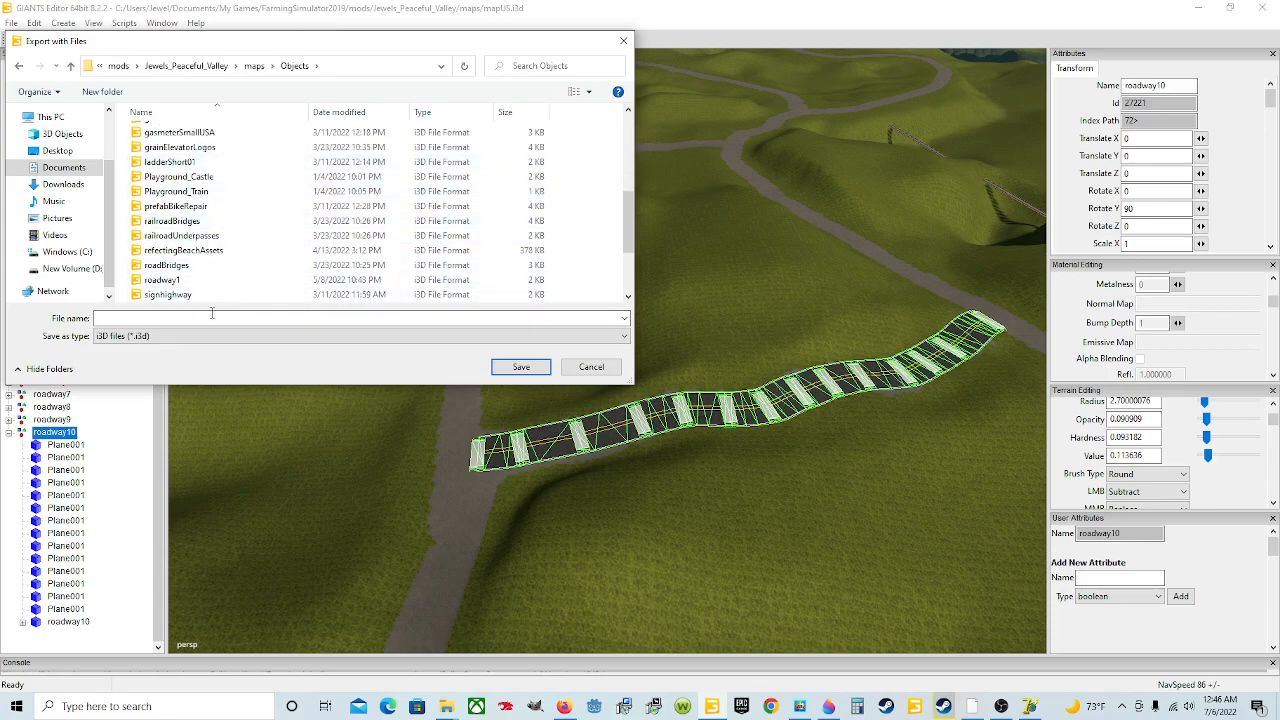
{"action": "scroll", "coordinate": [240, 260], "scroll_direction": "down", "scroll_amount": 3}
{"action": "left_click", "coordinate": [201, 319]}
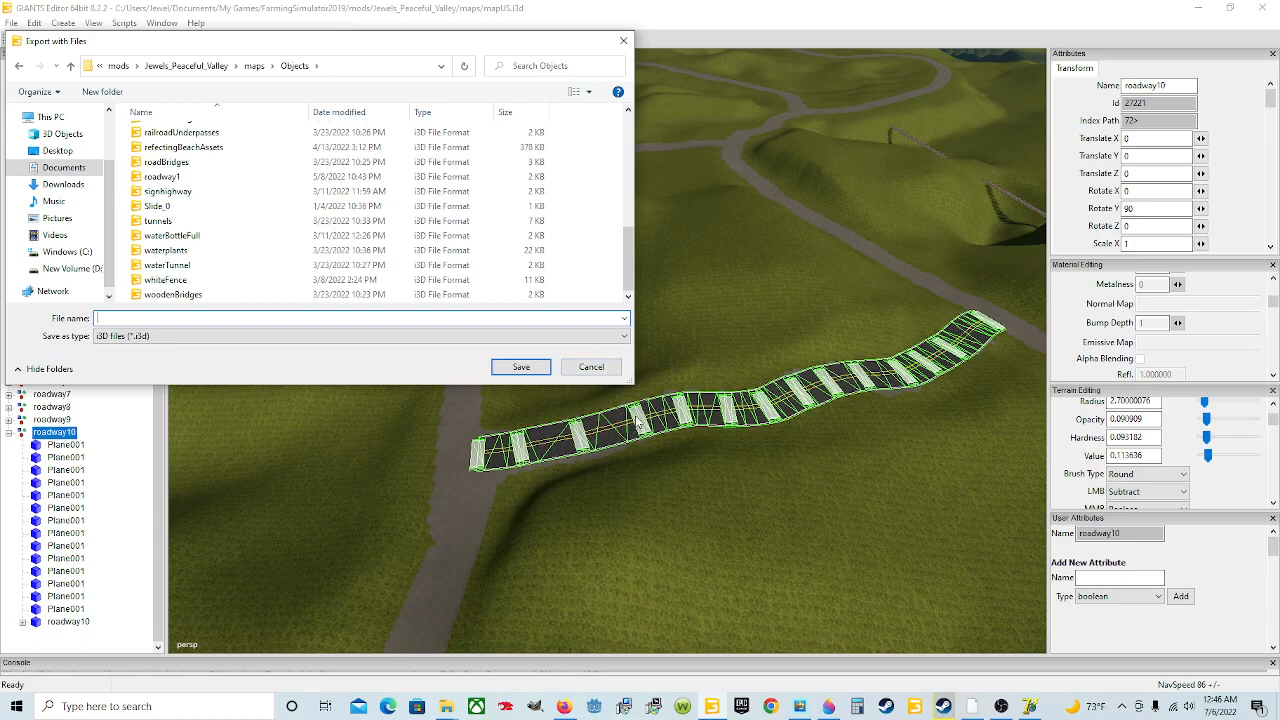
{"action": "left_click", "coordinate": [592, 367]}
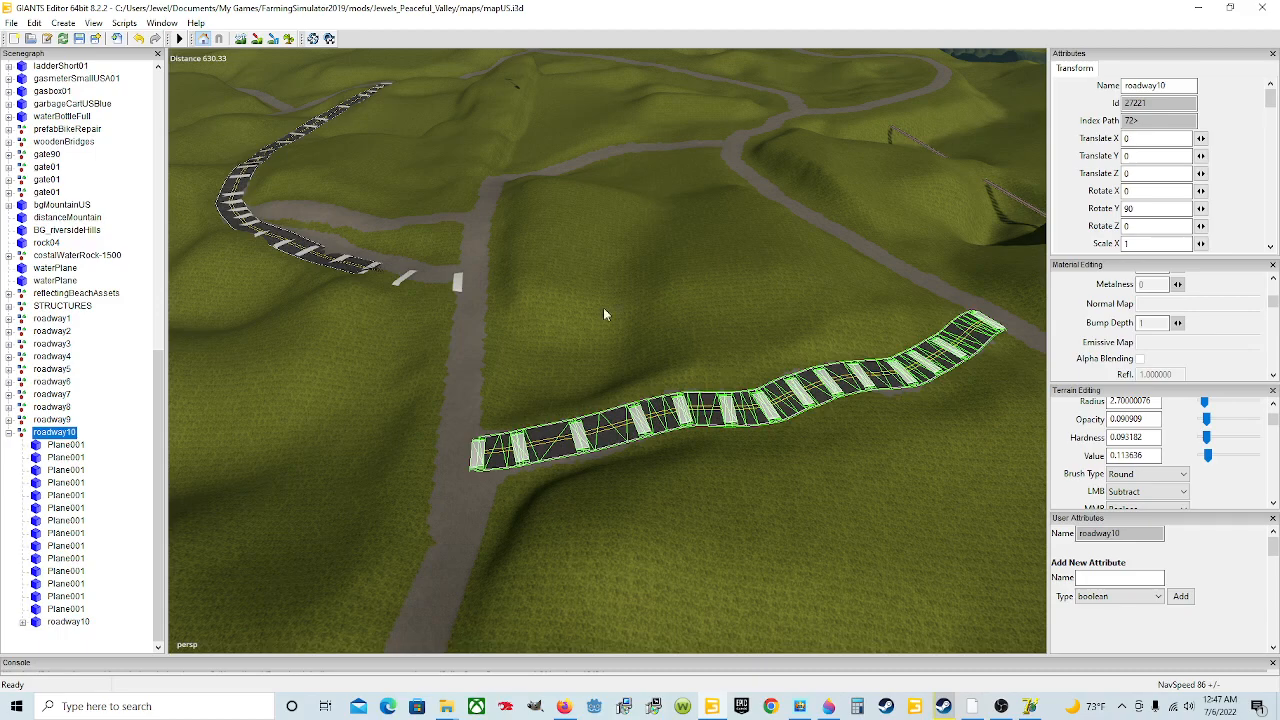
Begin a file import, pick roadway1 in the Jewels_Peaceful_Valley maps/Objects folder, and cancel the import.
{"action": "left_click", "coordinate": [11, 23]}
{"action": "left_click", "coordinate": [90, 168]}
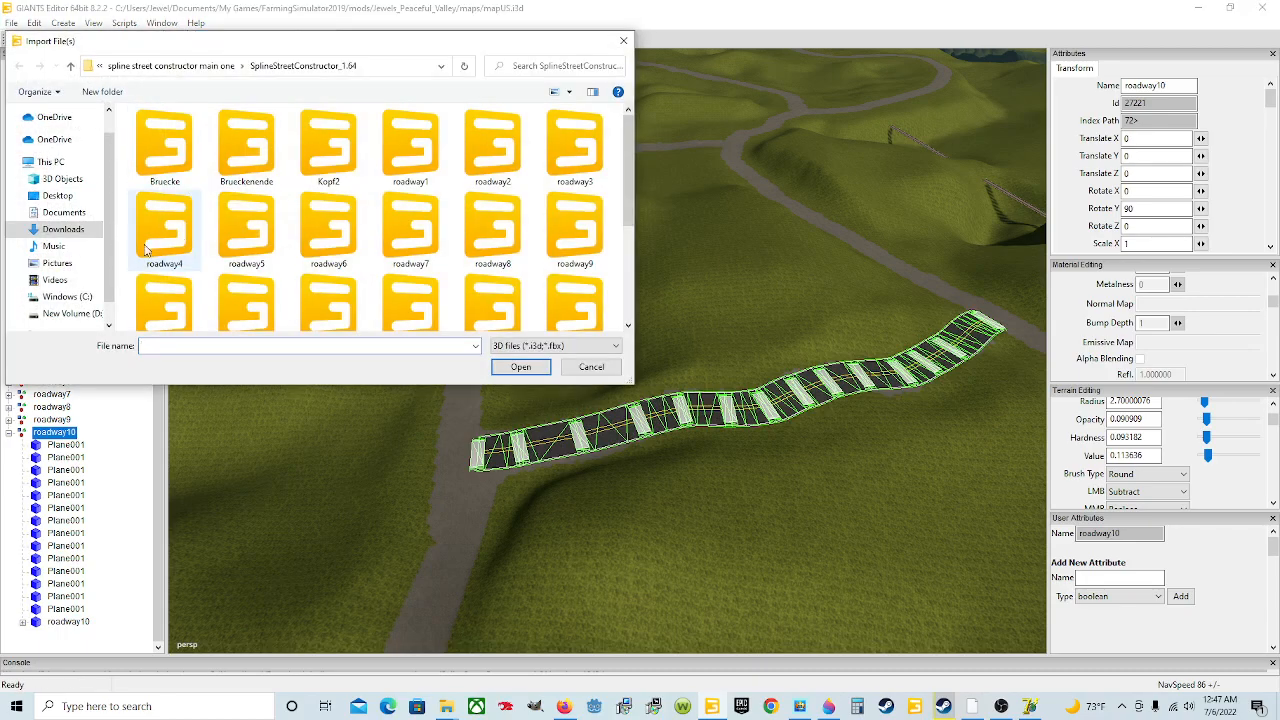
{"action": "left_click", "coordinate": [62, 212]}
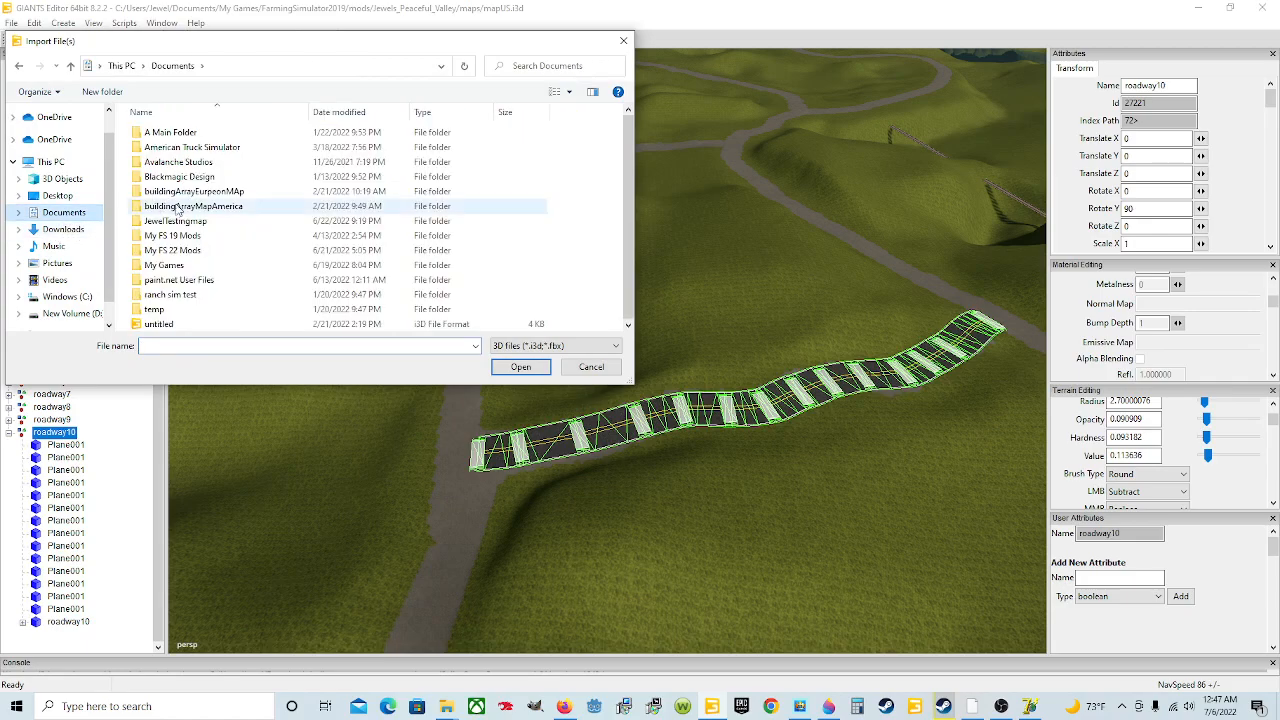
{"action": "double_click", "coordinate": [204, 267]}
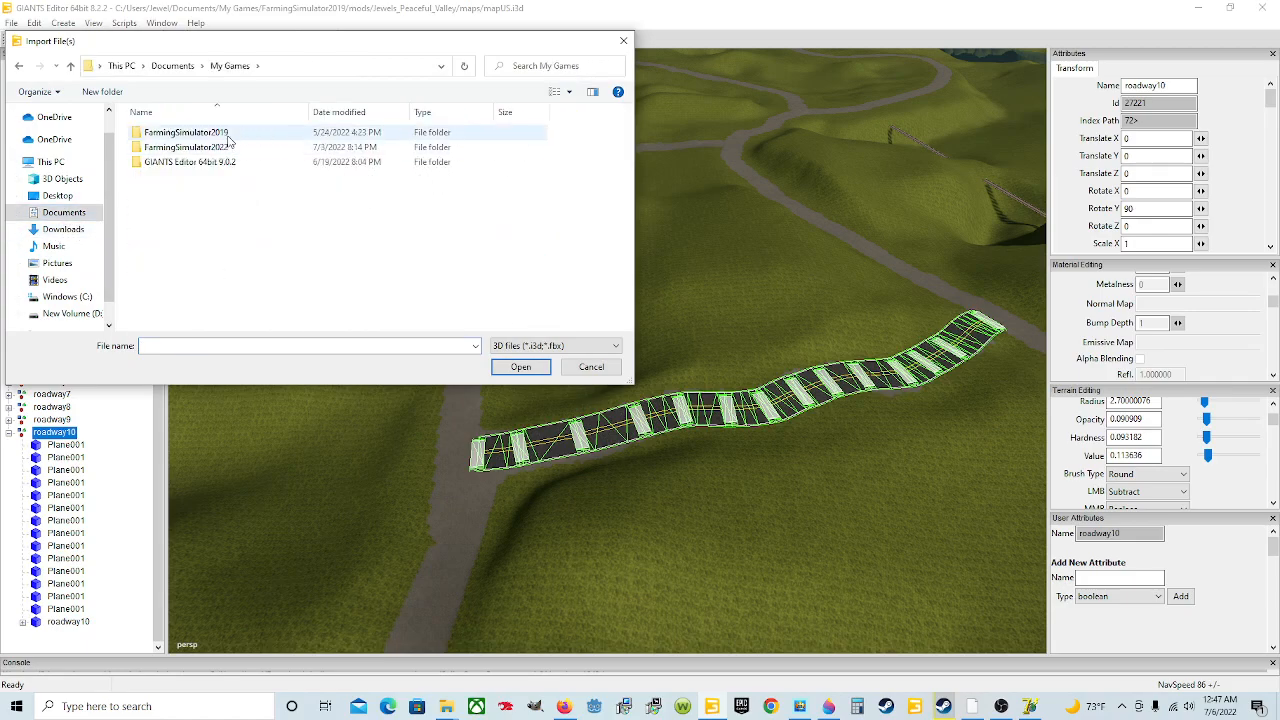
{"action": "double_click", "coordinate": [226, 137]}
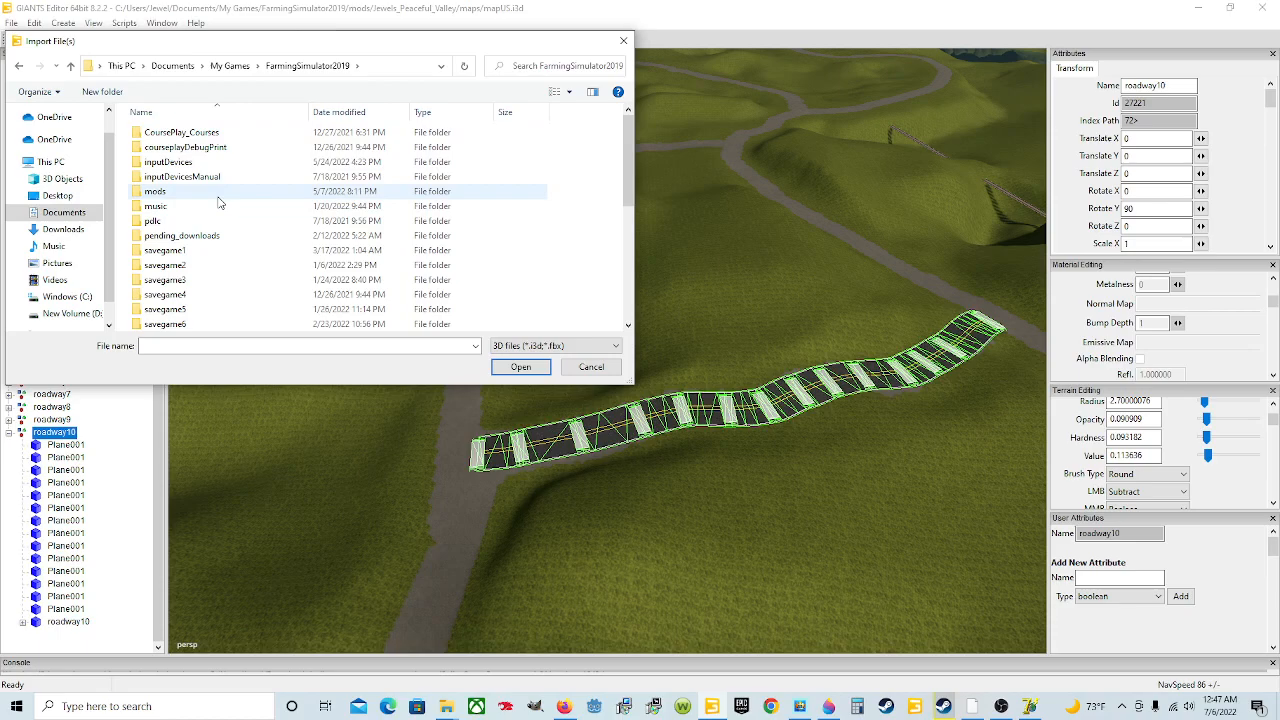
{"action": "double_click", "coordinate": [218, 193]}
{"action": "double_click", "coordinate": [215, 132]}
{"action": "double_click", "coordinate": [247, 185]}
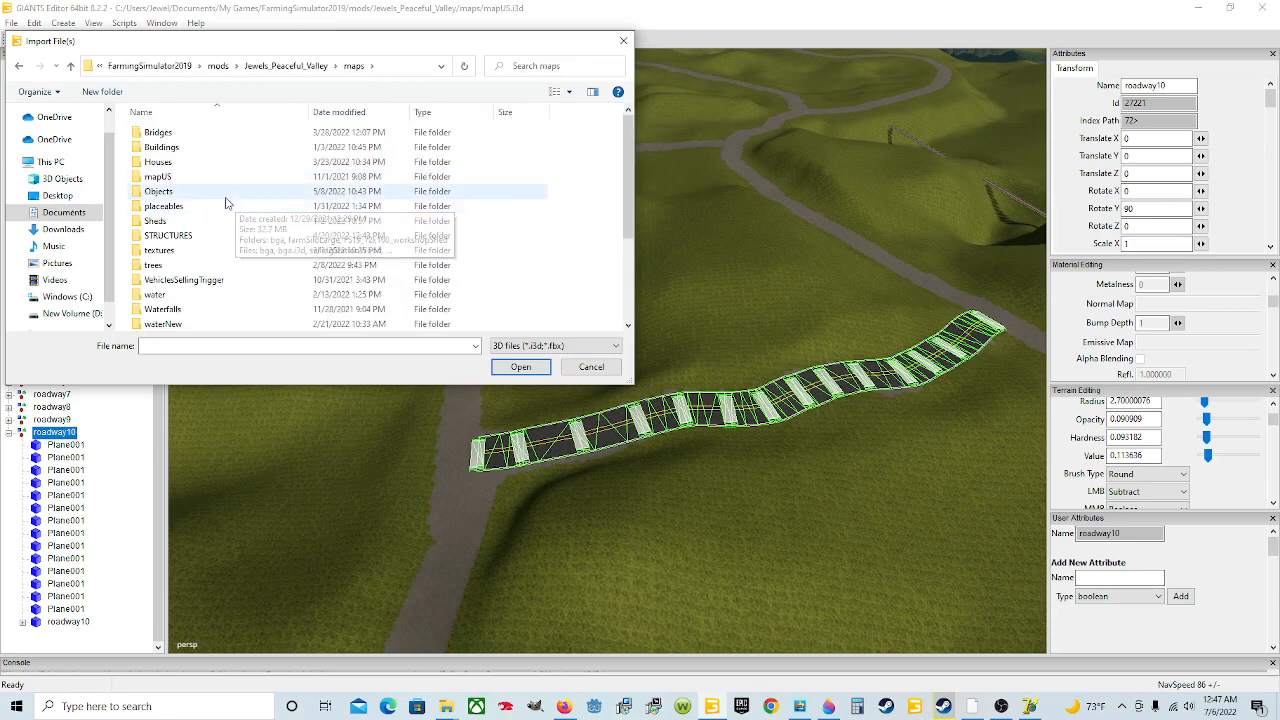
{"action": "double_click", "coordinate": [225, 192]}
{"action": "scroll", "coordinate": [224, 212], "scroll_direction": "down", "scroll_amount": 10}
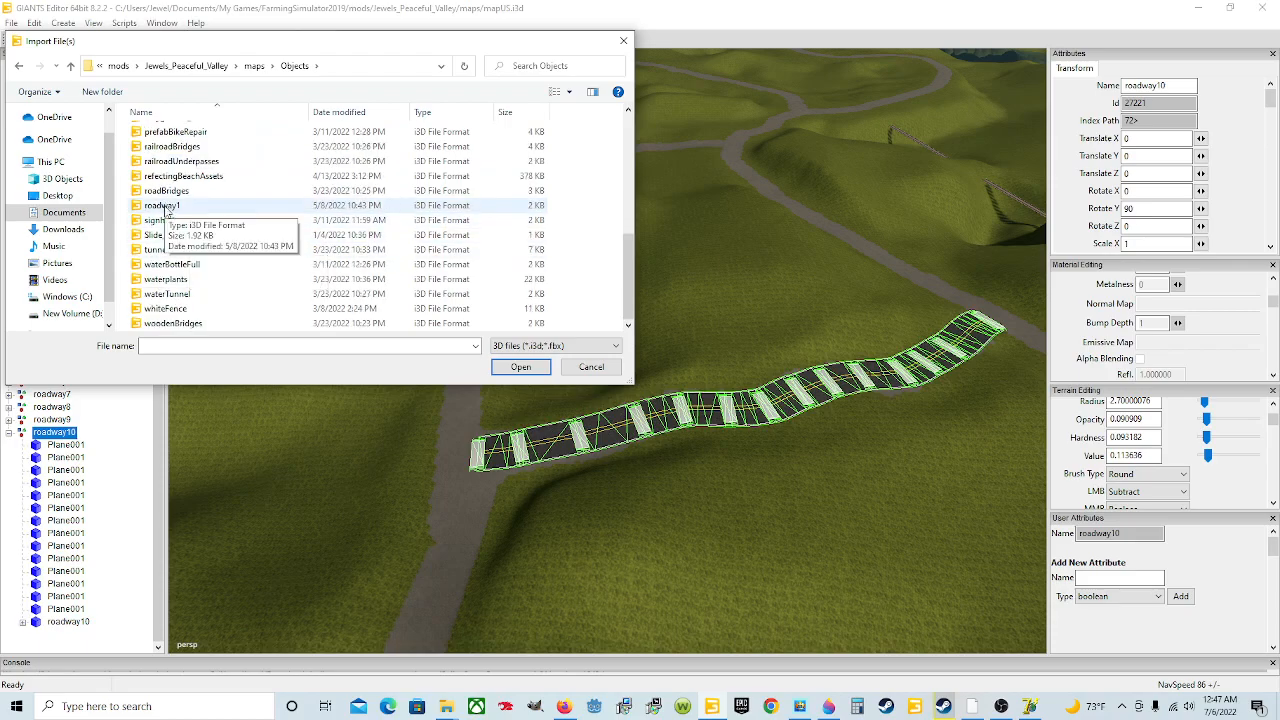
{"action": "left_click", "coordinate": [168, 206]}
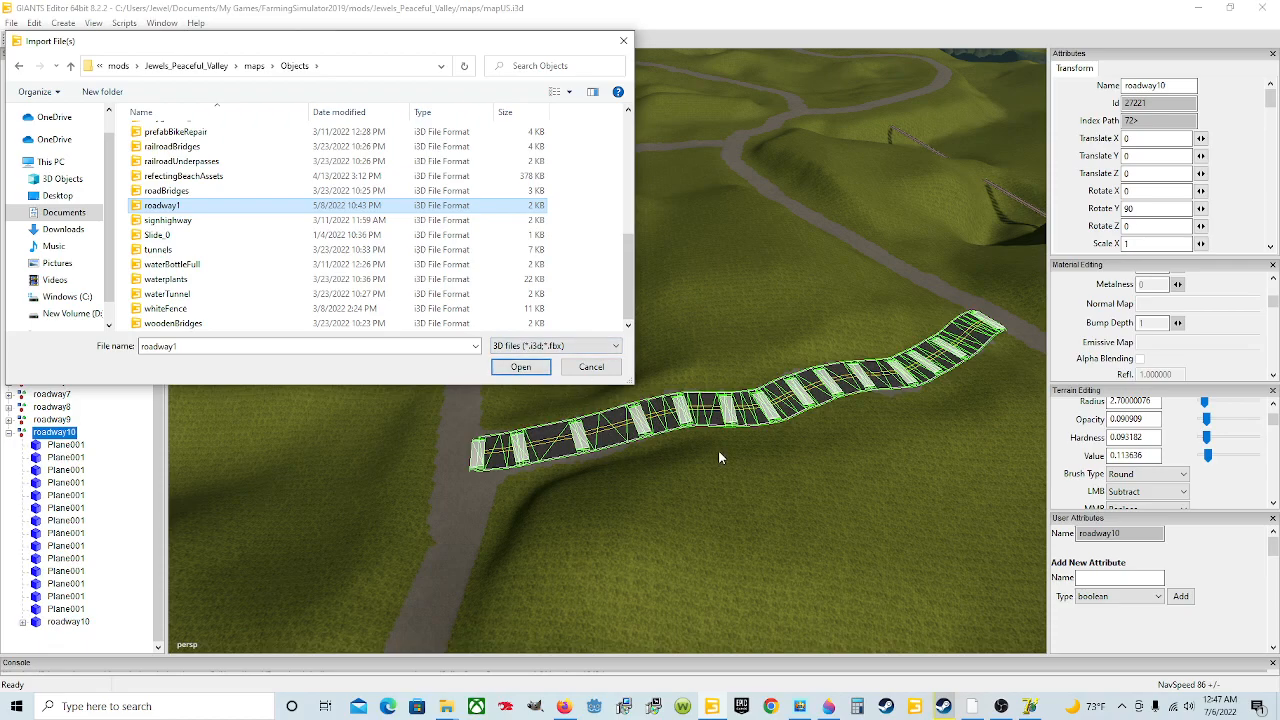
{"action": "left_click", "coordinate": [600, 370]}
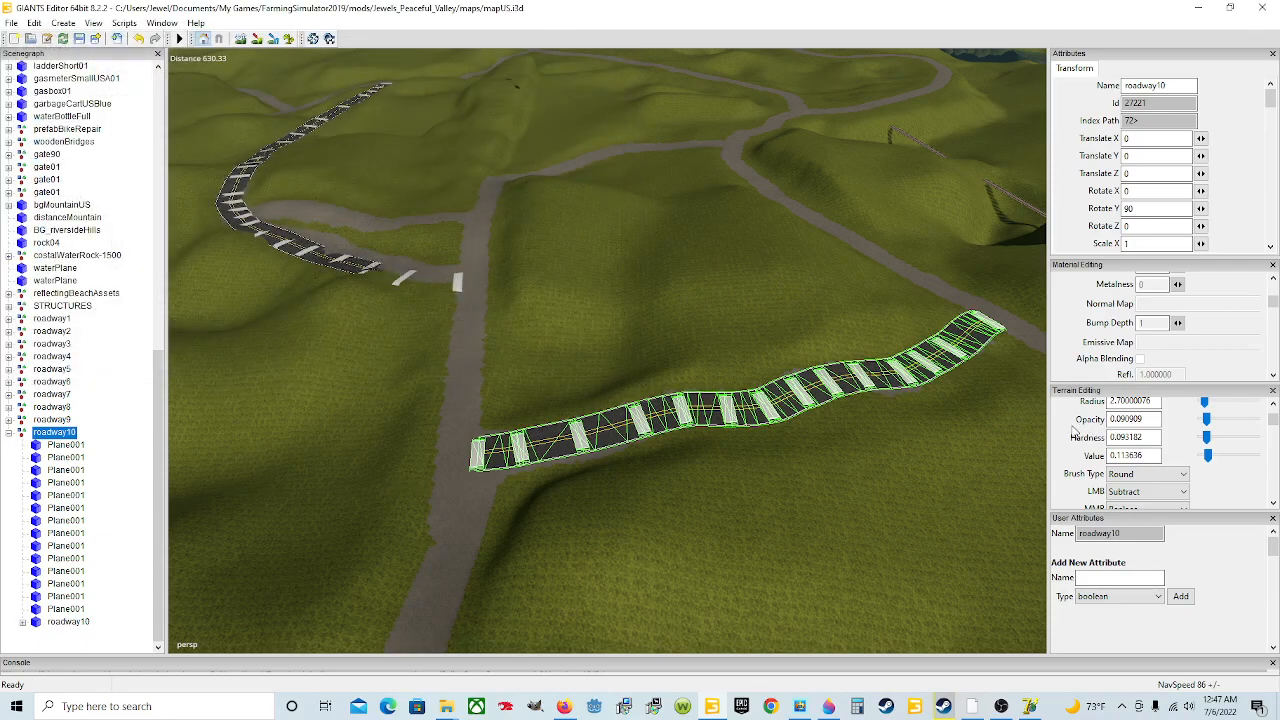
Collapse the roadway10 group in the scenegraph and save the map.
{"action": "scroll", "coordinate": [556, 518], "scroll_direction": "up", "scroll_amount": 5}
{"action": "left_click_drag", "start_coordinate": [549, 512], "coordinate": [683, 497], "text": "alt"}
{"action": "scroll", "coordinate": [683, 497], "scroll_direction": "down", "scroll_amount": 2}
{"action": "left_click_drag", "start_coordinate": [581, 415], "coordinate": [589, 506], "text": "alt"}
{"action": "scroll", "coordinate": [591, 490], "scroll_direction": "down", "scroll_amount": 5}
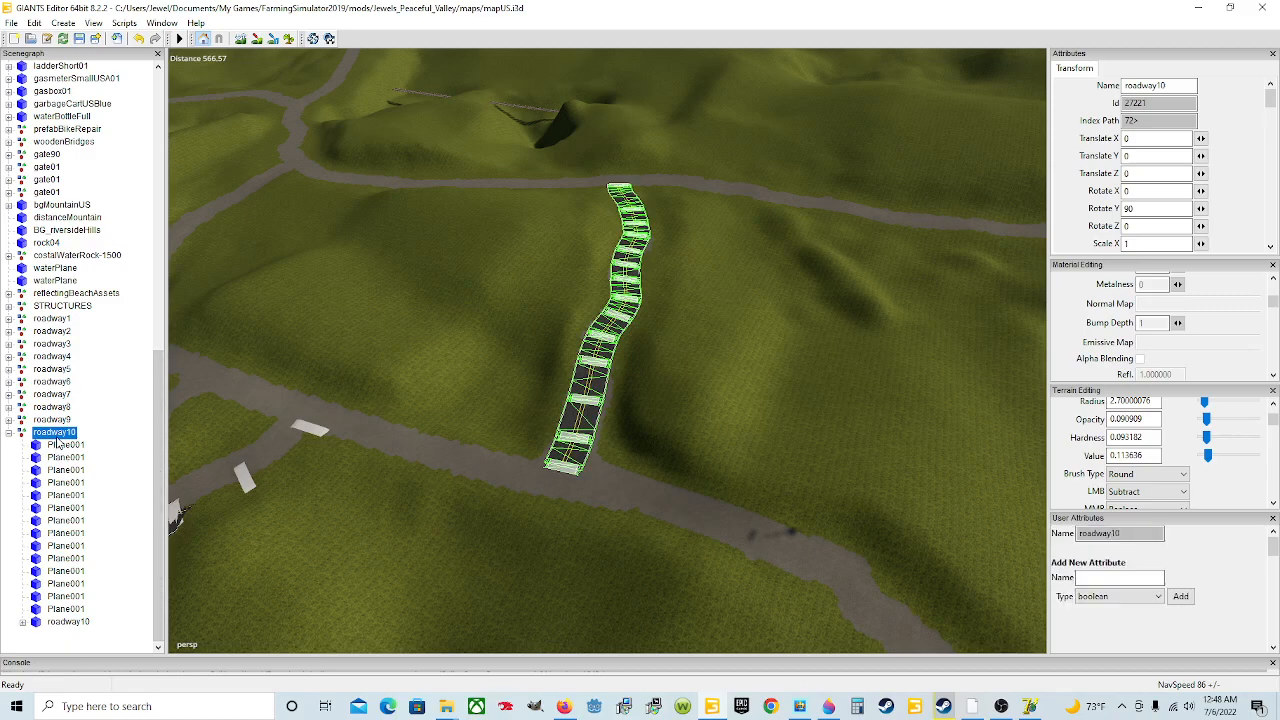
{"action": "left_click", "coordinate": [9, 432]}
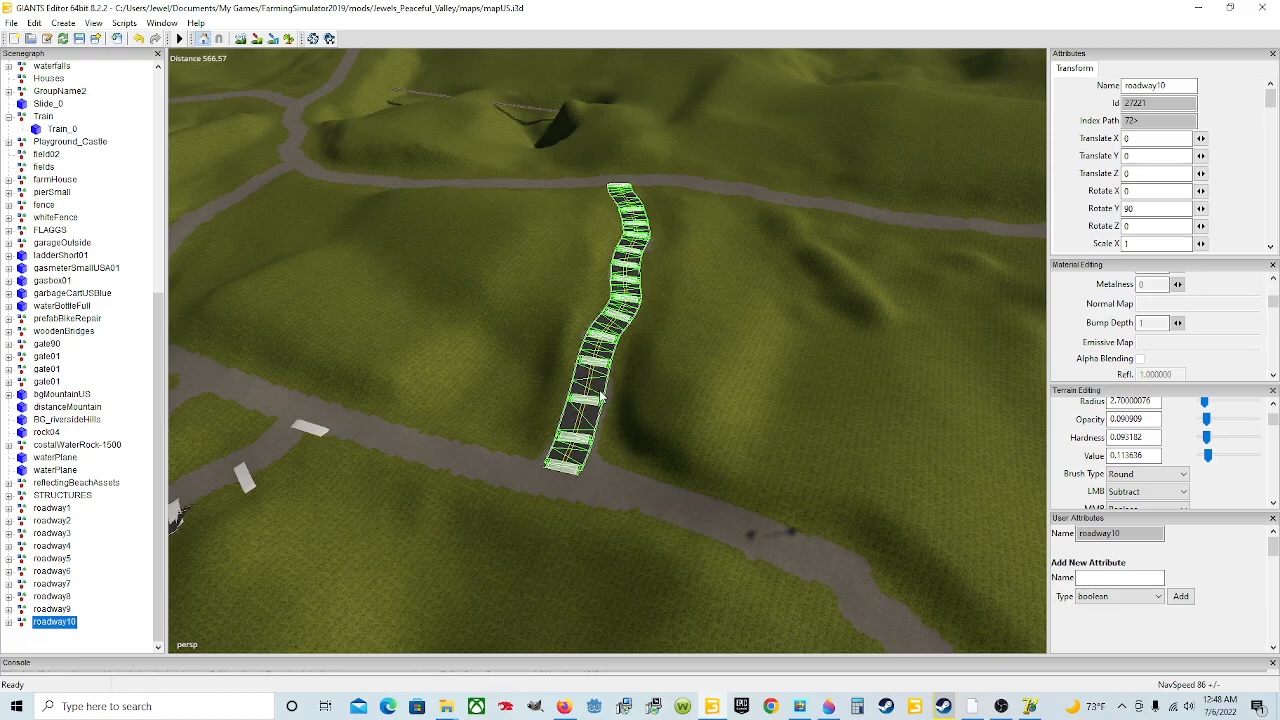
{"action": "scroll", "coordinate": [554, 449], "scroll_direction": "up", "scroll_amount": 8}
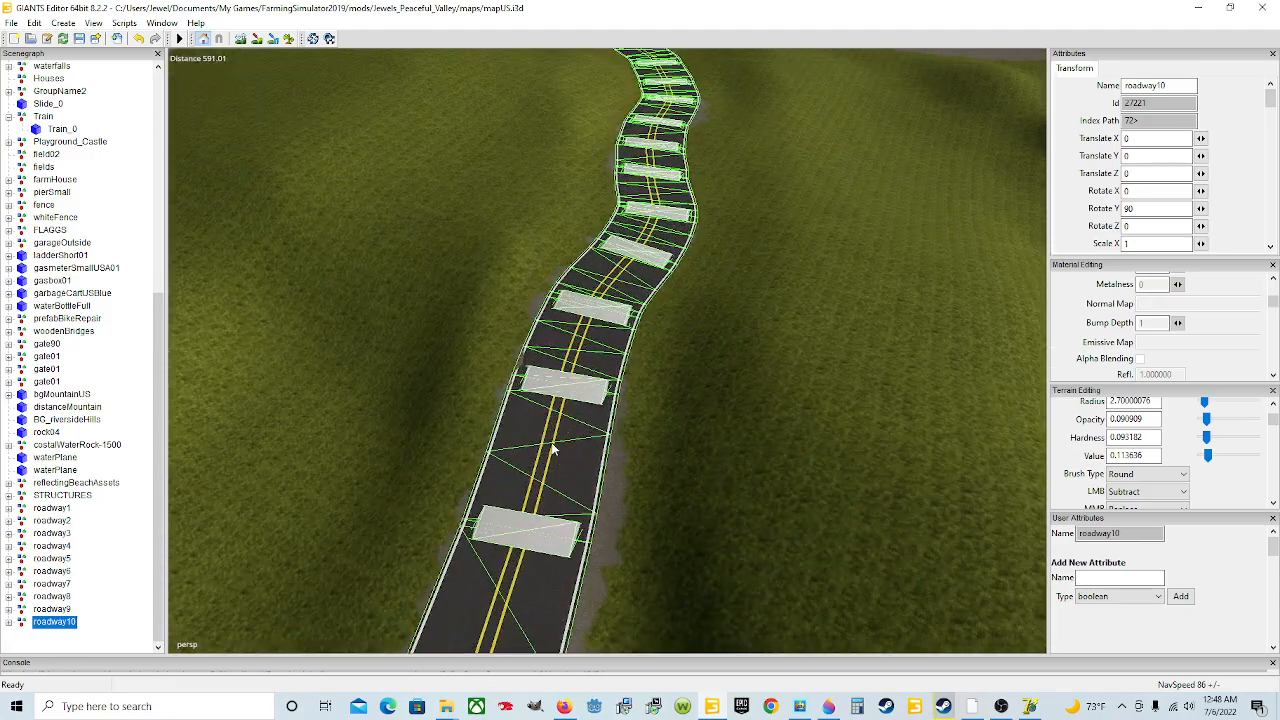
{"action": "scroll", "coordinate": [552, 443], "scroll_direction": "up", "scroll_amount": 5}
{"action": "scroll", "coordinate": [551, 440], "scroll_direction": "down", "scroll_amount": 6}
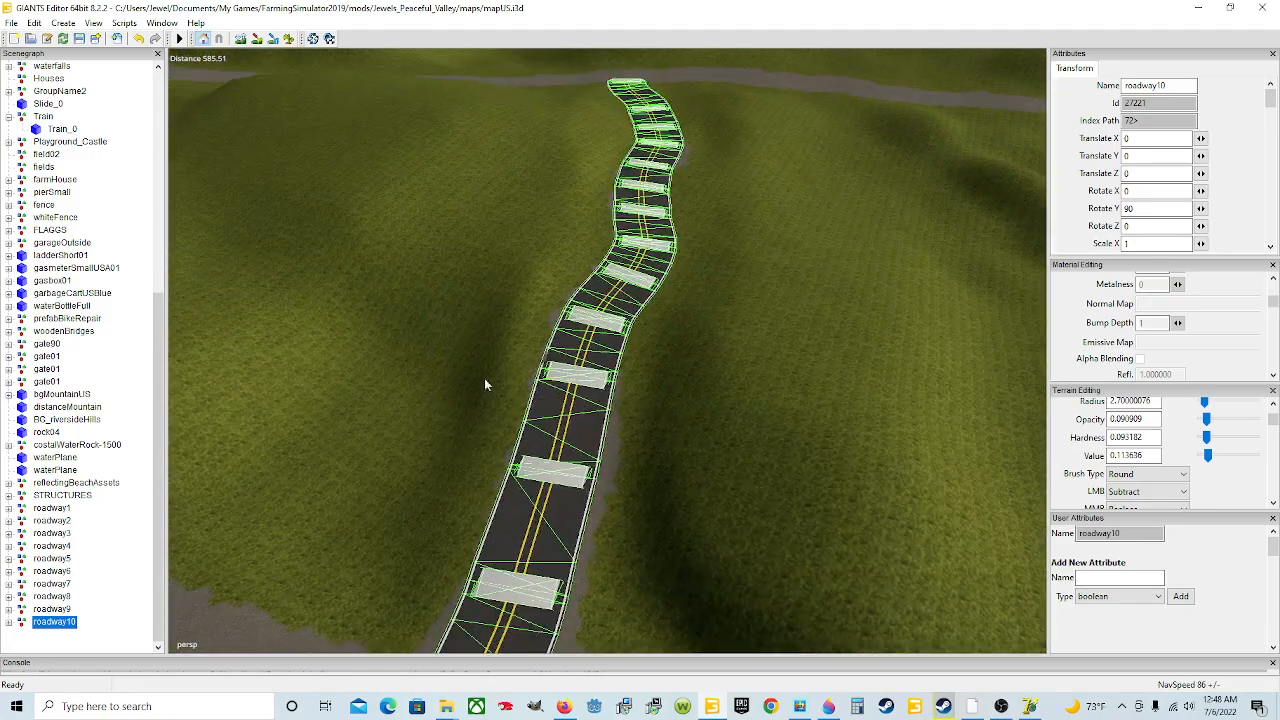
{"action": "left_click", "coordinate": [79, 40]}
Select careerStartPoint instead of the roadway10 group and save the map again.
{"action": "left_click_drag", "start_coordinate": [656, 322], "coordinate": [630, 310], "text": "alt"}
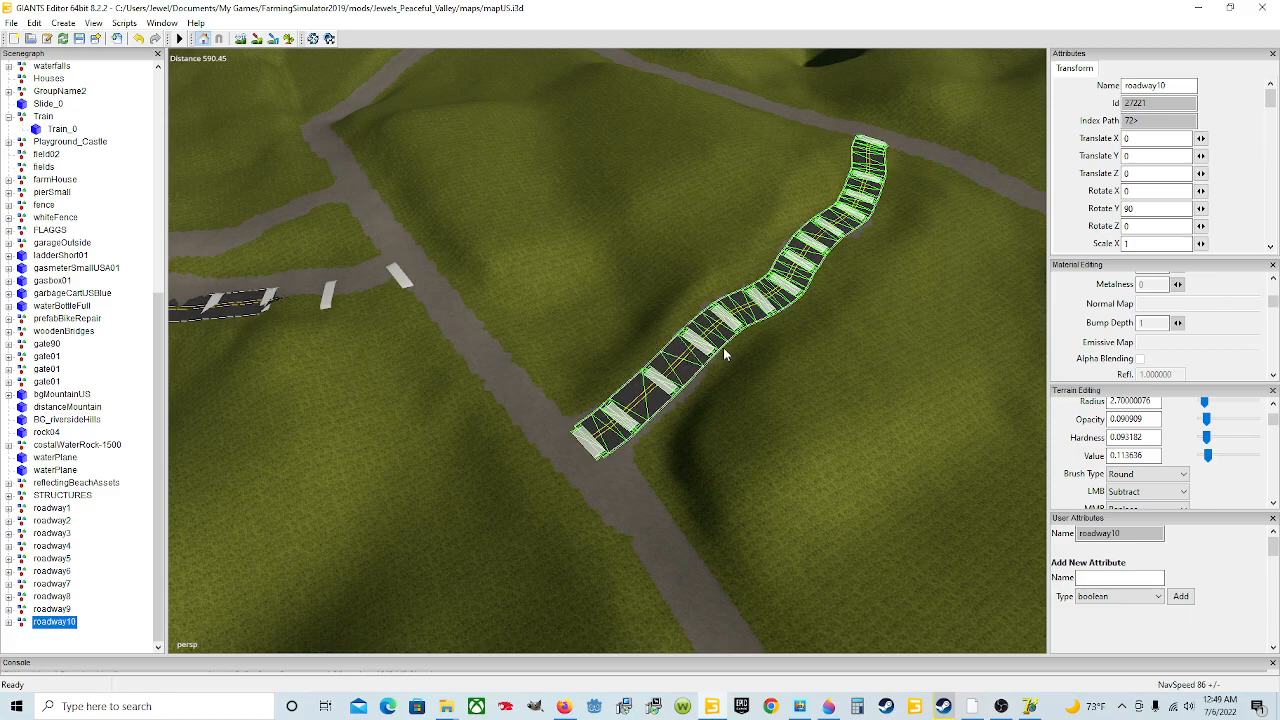
{"action": "left_click_drag", "start_coordinate": [783, 363], "coordinate": [801, 483], "text": "alt"}
{"action": "scroll", "coordinate": [57, 280], "scroll_direction": "up", "scroll_amount": 2}
{"action": "scroll", "coordinate": [55, 274], "scroll_direction": "up", "scroll_amount": 8}
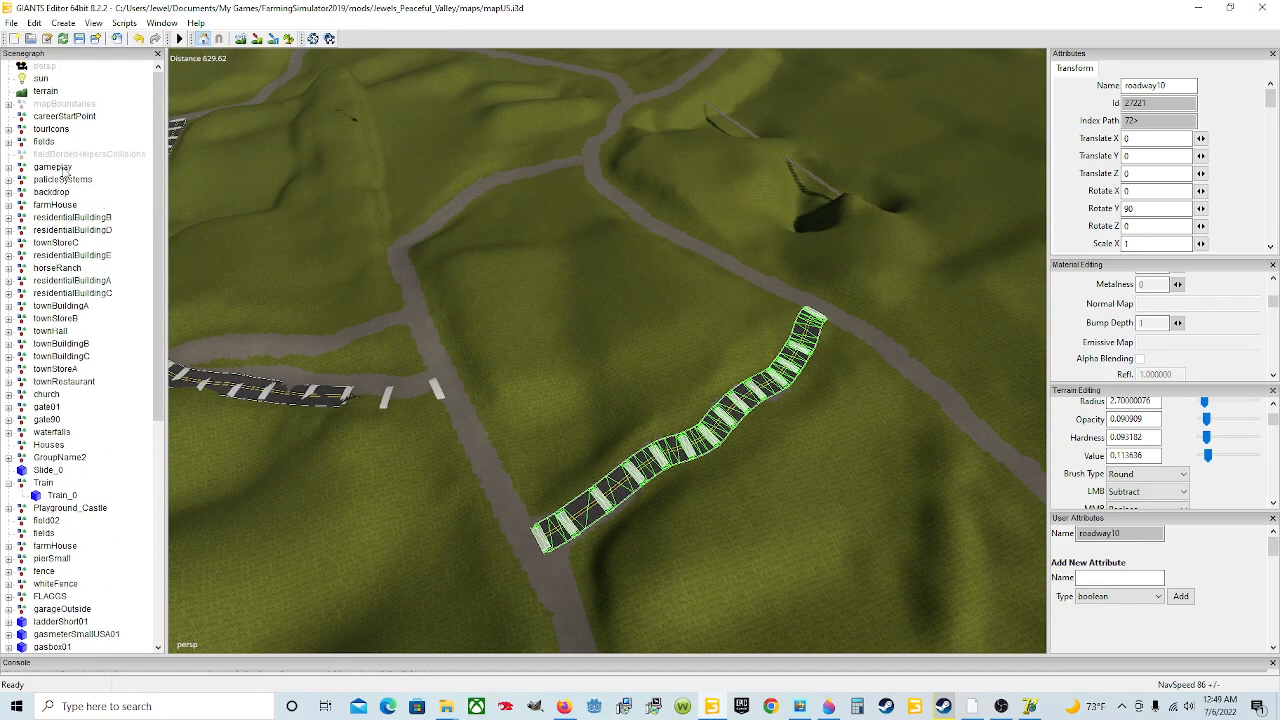
{"action": "left_click", "coordinate": [60, 118]}
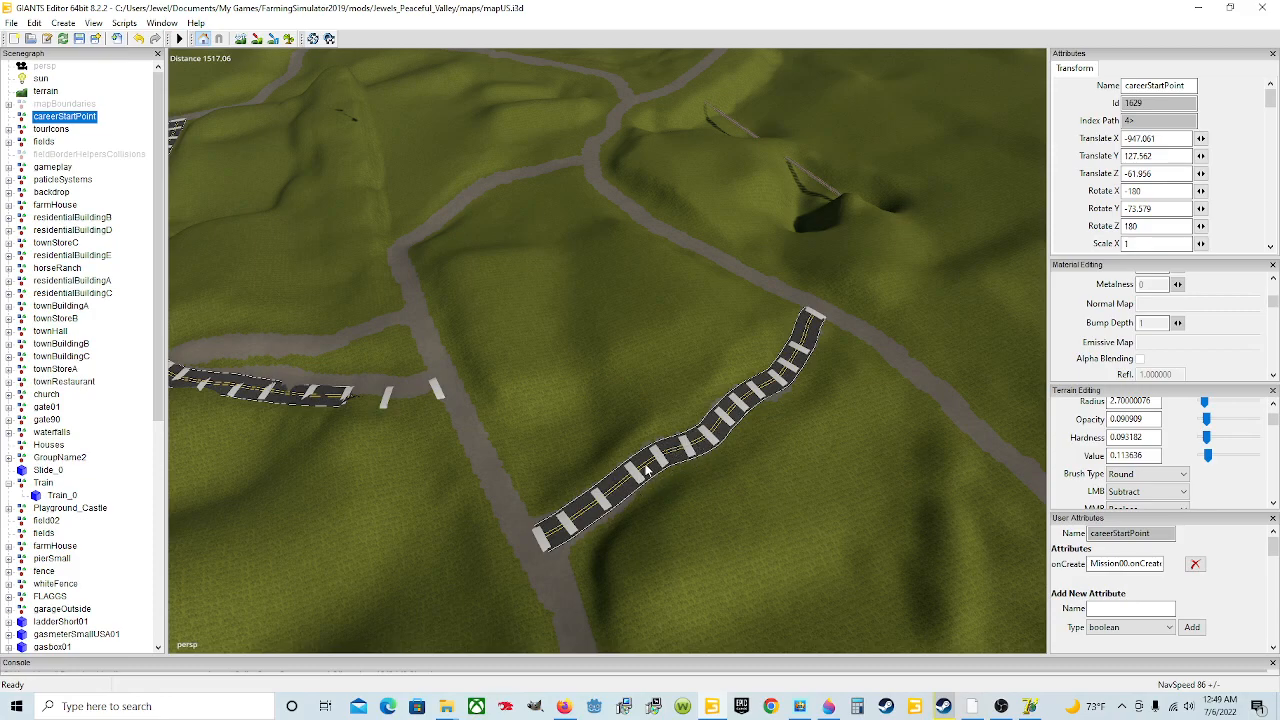
{"action": "left_click", "coordinate": [80, 39]}
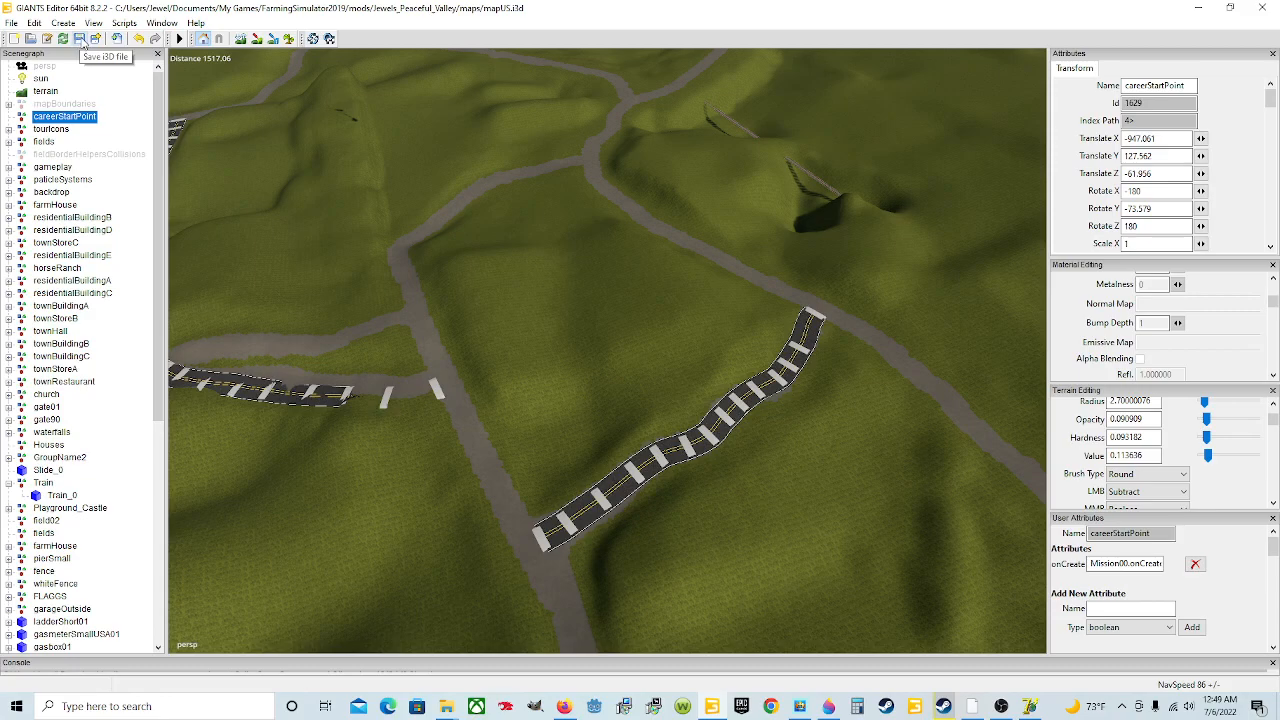
{"action": "left_click_drag", "start_coordinate": [785, 449], "coordinate": [431, 392], "text": "alt"}
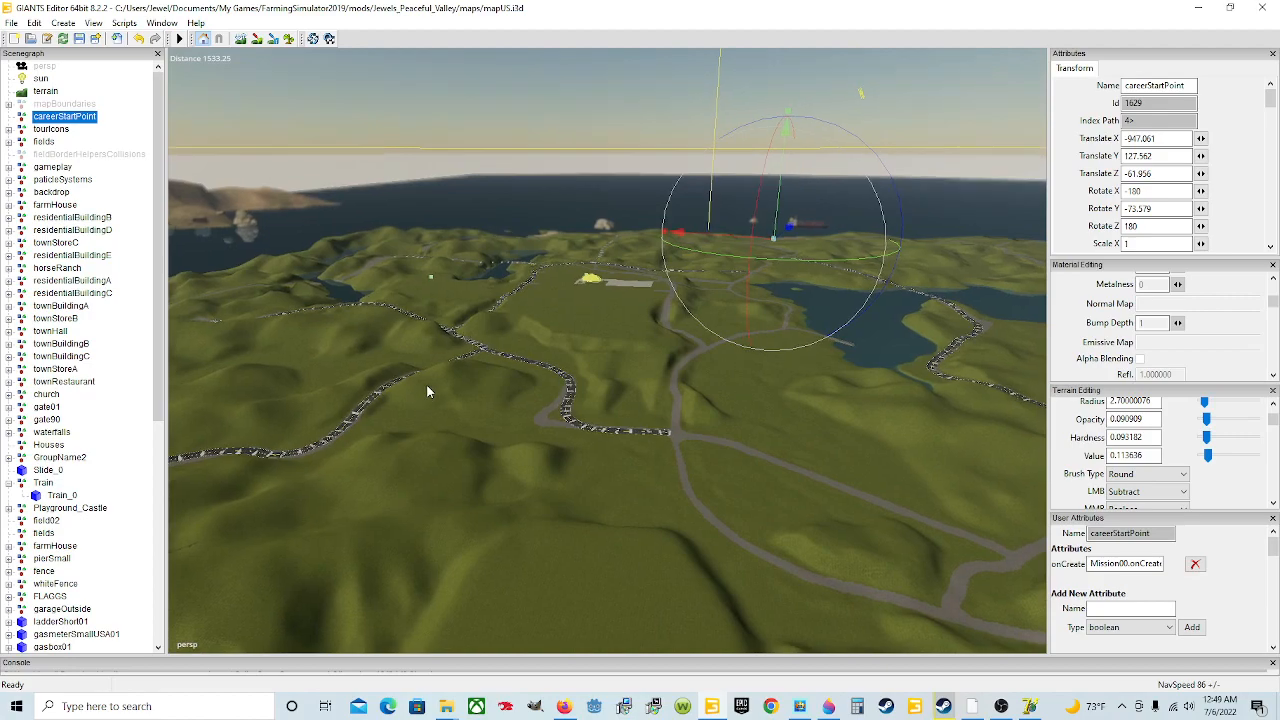
Survey the placed road sections across the map and the short double-yellow-line roadway joining the two grey roads.
{"action": "left_click_drag", "start_coordinate": [707, 534], "coordinate": [371, 360], "text": "alt"}
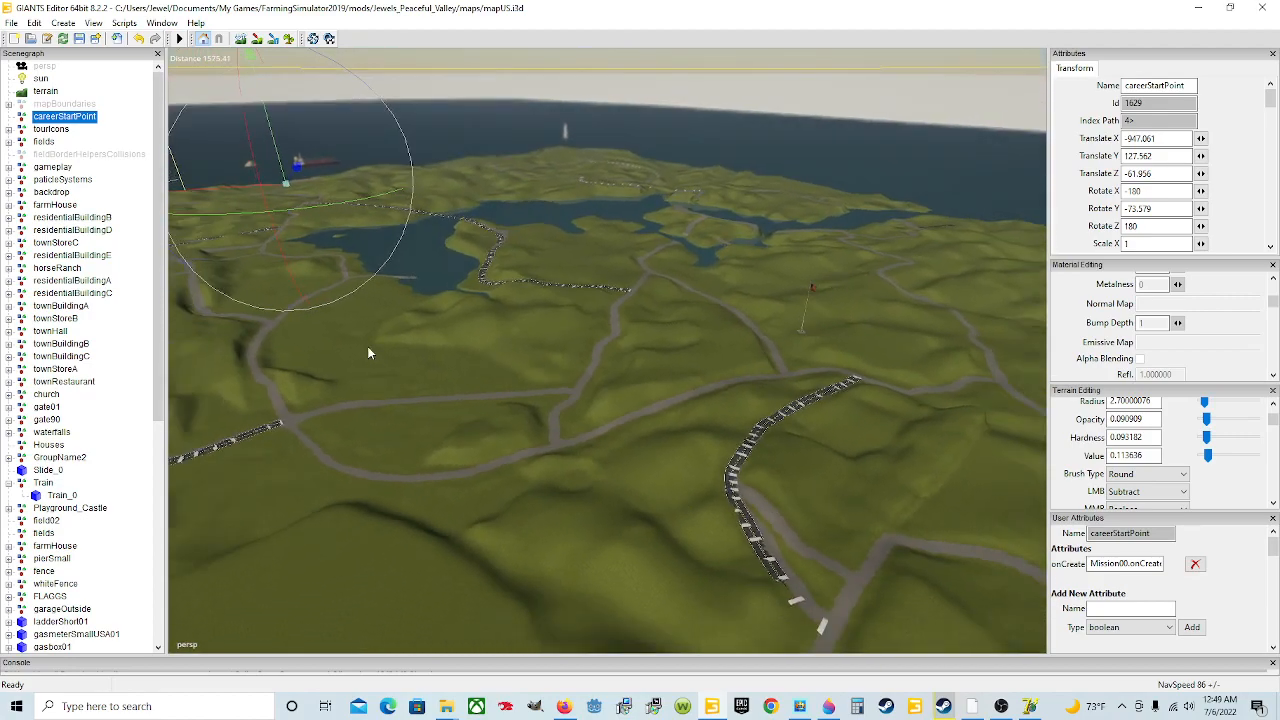
{"action": "left_click_drag", "start_coordinate": [906, 605], "coordinate": [704, 479], "text": "alt"}
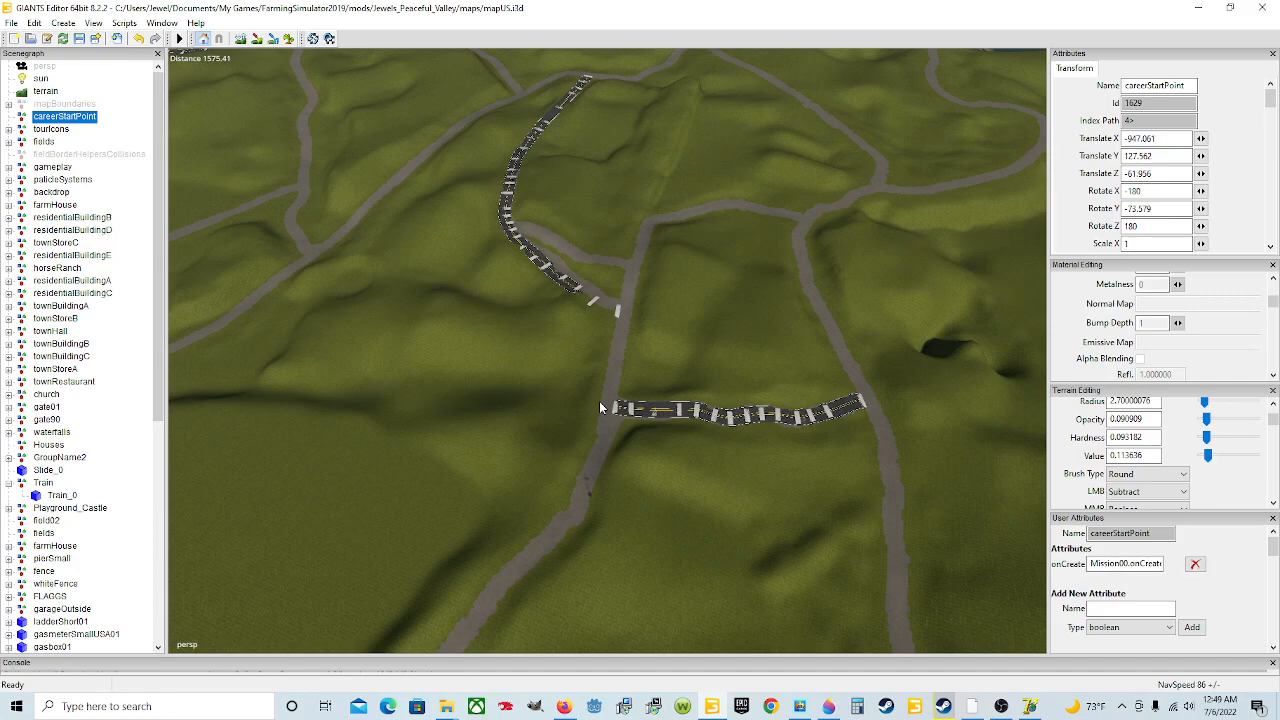
{"action": "left_click_drag", "start_coordinate": [666, 429], "coordinate": [634, 337], "text": "alt"}
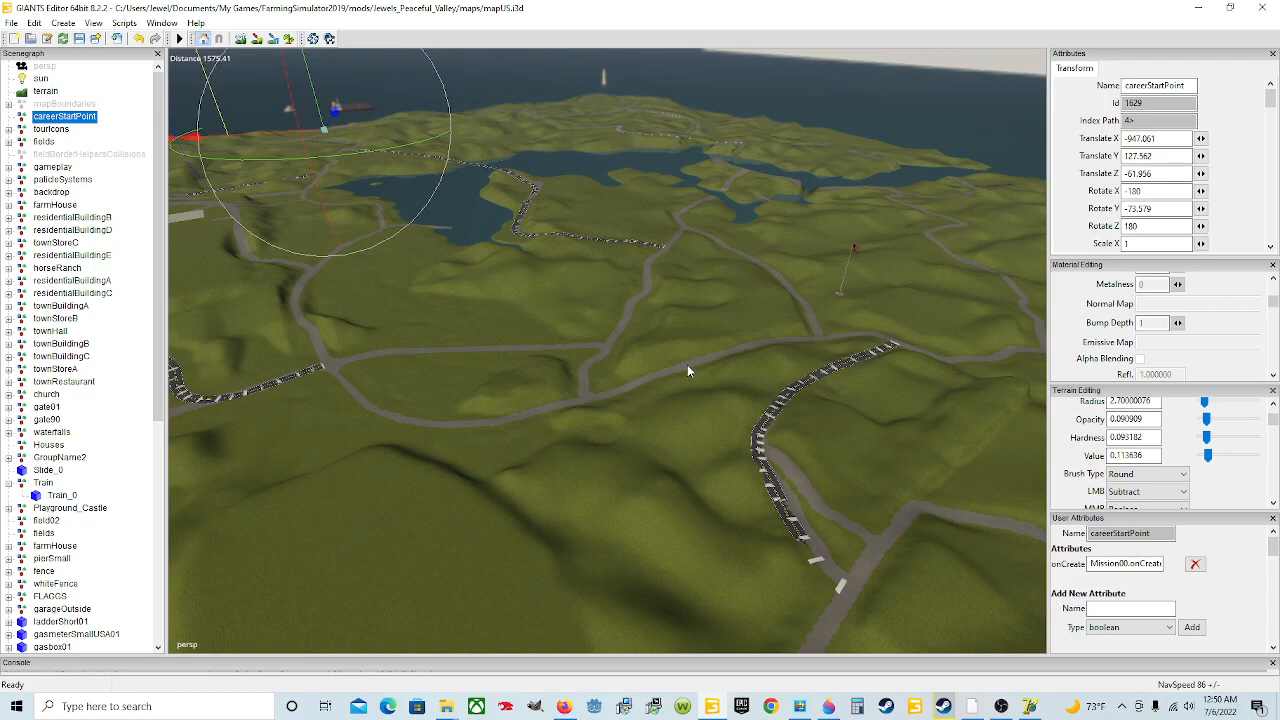
{"action": "left_click_drag", "start_coordinate": [617, 398], "coordinate": [768, 441], "text": "alt"}
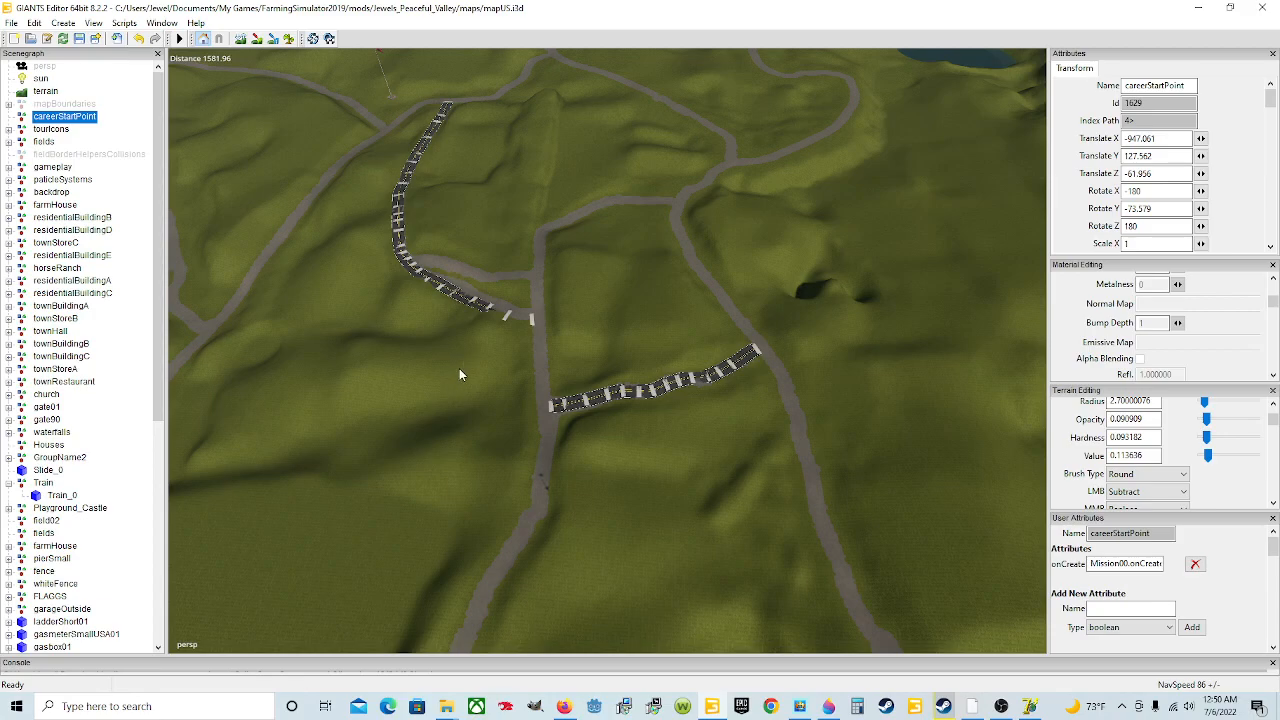
Select the gameplay group in the scenegraph and examine the short double-yellow-line roadway and its junction up close.
{"action": "left_click", "coordinate": [53, 167]}
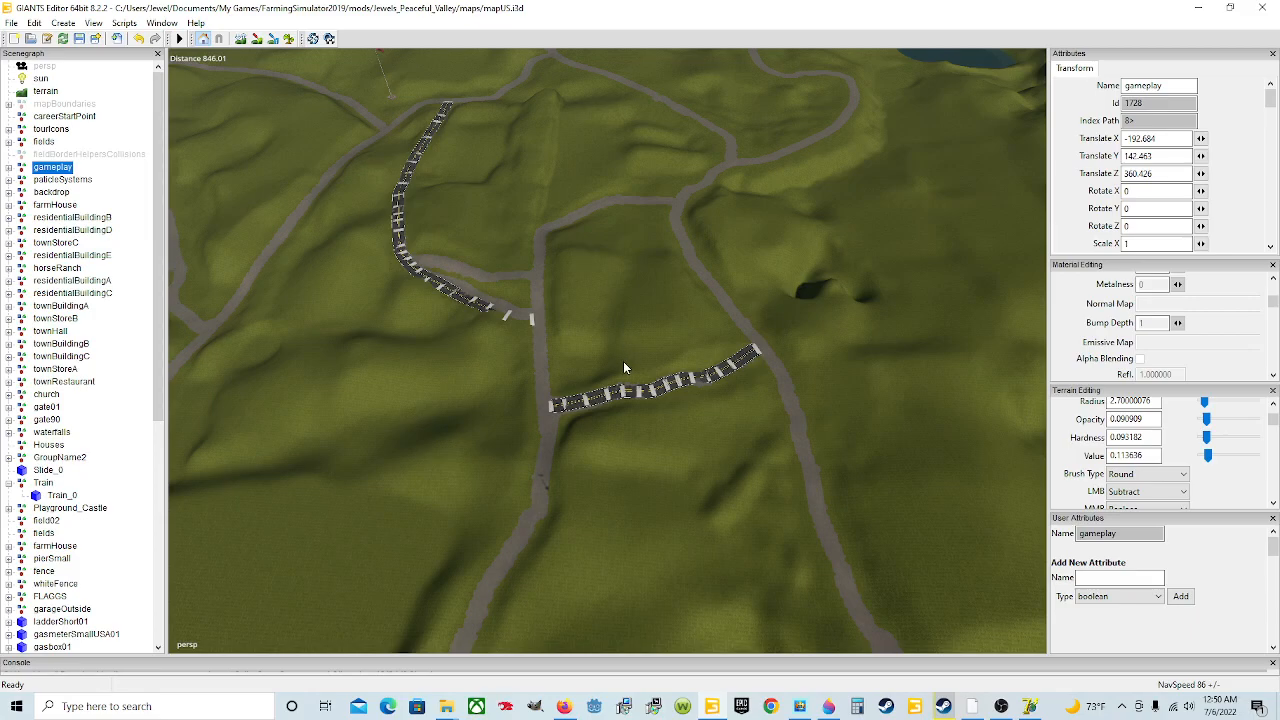
{"action": "scroll", "coordinate": [623, 362], "scroll_direction": "up", "scroll_amount": 2}
{"action": "scroll", "coordinate": [623, 369], "scroll_direction": "up", "scroll_amount": 5}
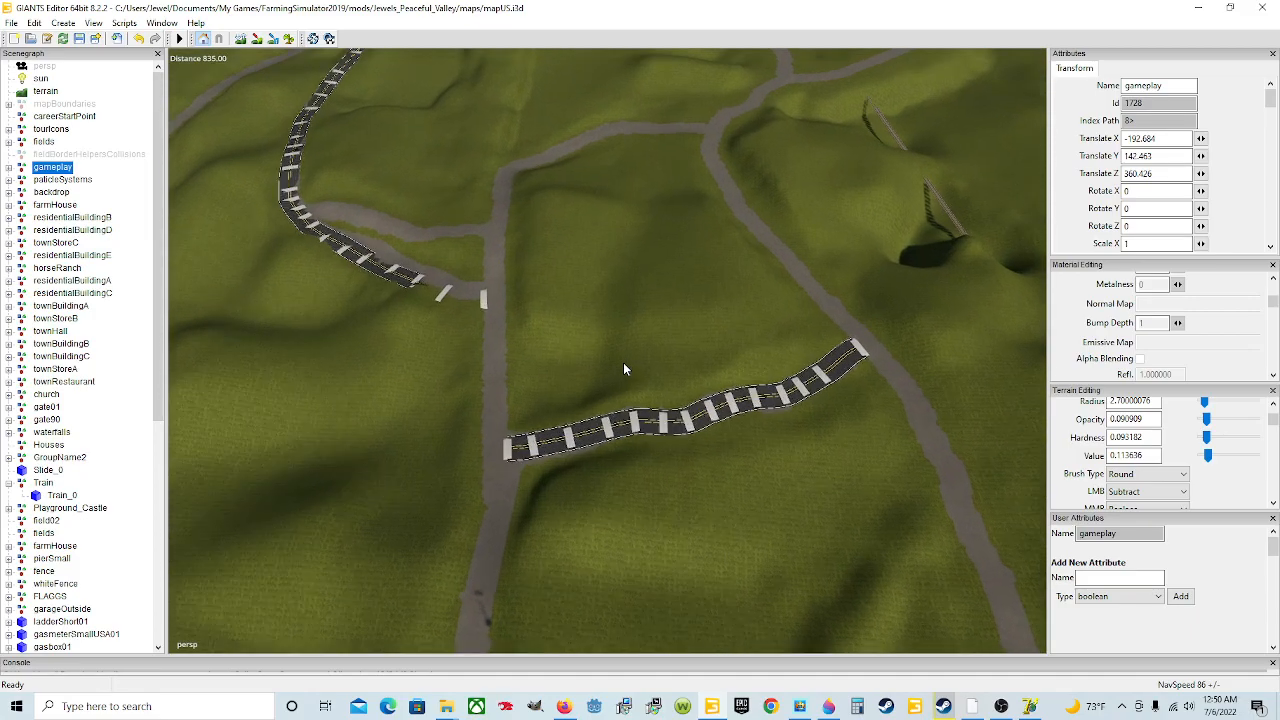
{"action": "scroll", "coordinate": [623, 362], "scroll_direction": "up", "scroll_amount": 1}
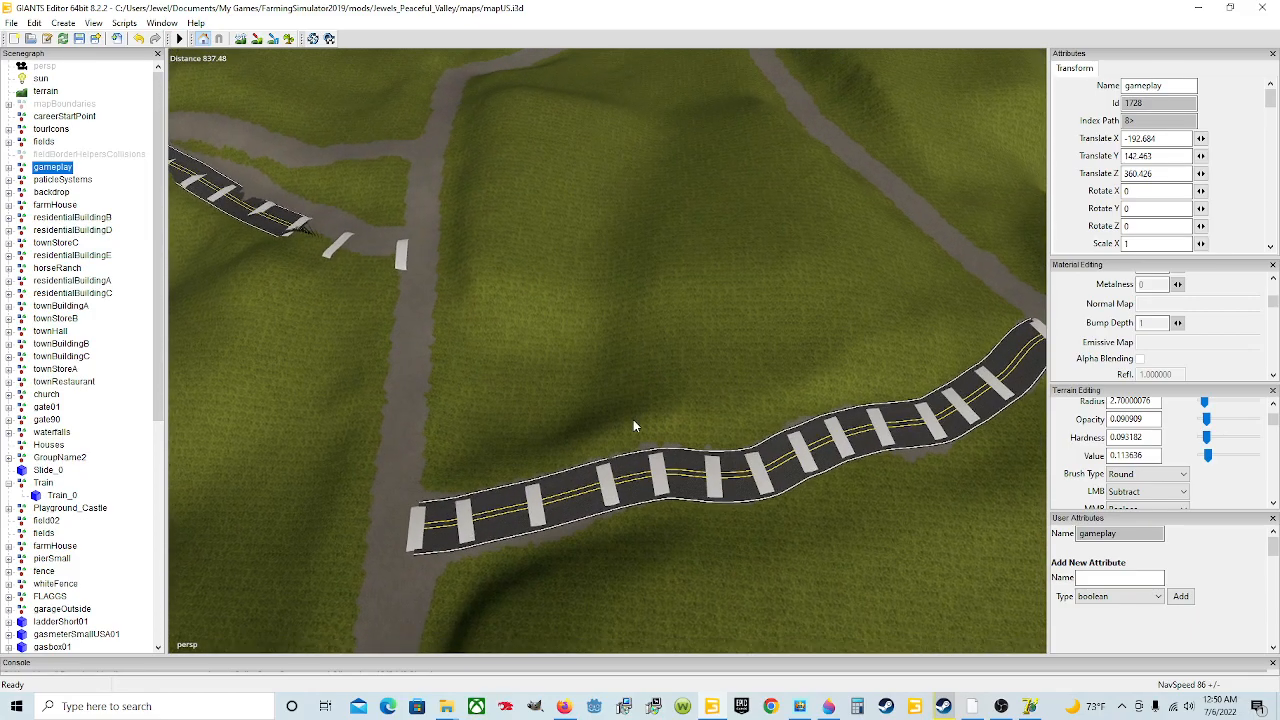
{"action": "left_click_drag", "start_coordinate": [633, 415], "coordinate": [787, 319], "text": "alt"}
{"action": "left_click_drag", "start_coordinate": [662, 478], "coordinate": [488, 246], "text": "alt"}
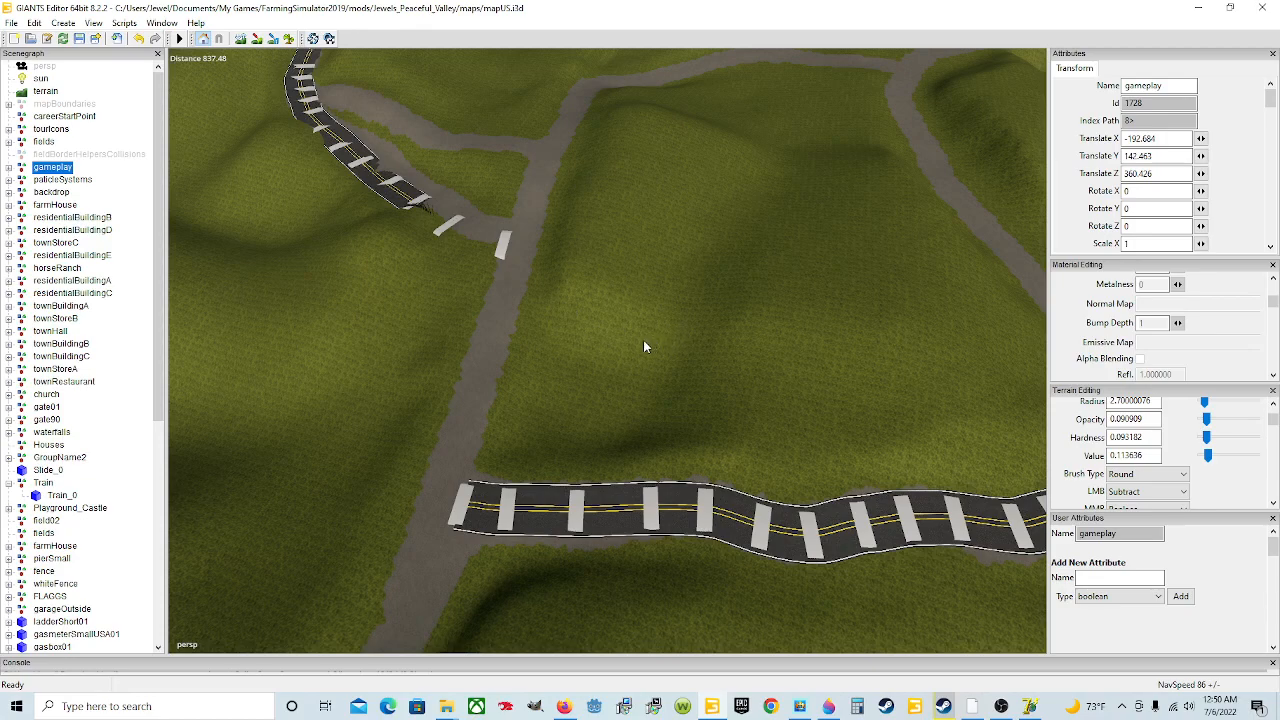
Look over the surrounding terrain, the unpaved grey routes and the finished road sections from several directions.
{"action": "left_click_drag", "start_coordinate": [646, 346], "coordinate": [586, 333], "text": "alt"}
{"action": "left_click_drag", "start_coordinate": [646, 374], "coordinate": [684, 350], "text": "alt"}
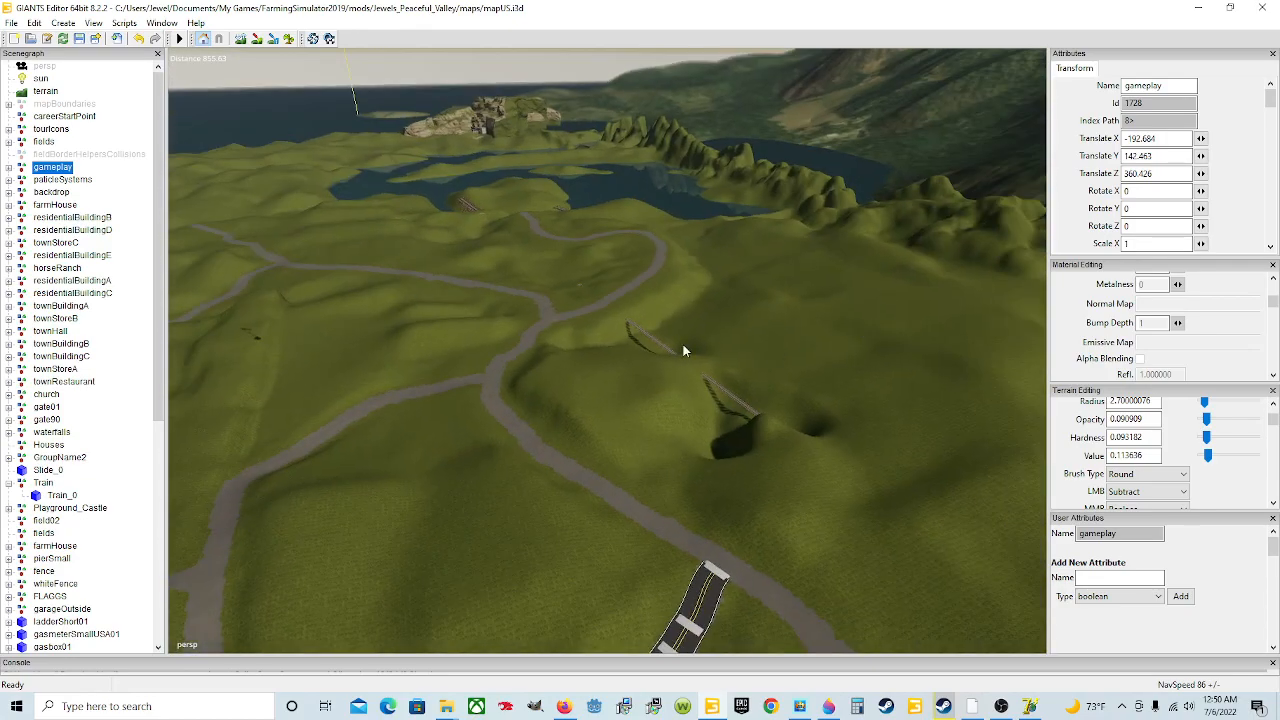
{"action": "left_click_drag", "start_coordinate": [613, 375], "coordinate": [455, 412], "text": "alt"}
{"action": "mouse_move", "coordinate": [592, 427]}
{"action": "left_mouse_down", "text": "alt"}
{"action": "mouse_move", "coordinate": [446, 401]}
{"action": "mouse_move", "coordinate": [447, 390]}
{"action": "mouse_move", "coordinate": [586, 404]}
{"action": "left_mouse_up", "text": "alt"}
{"action": "left_click_drag", "start_coordinate": [708, 428], "coordinate": [634, 453], "text": "alt"}
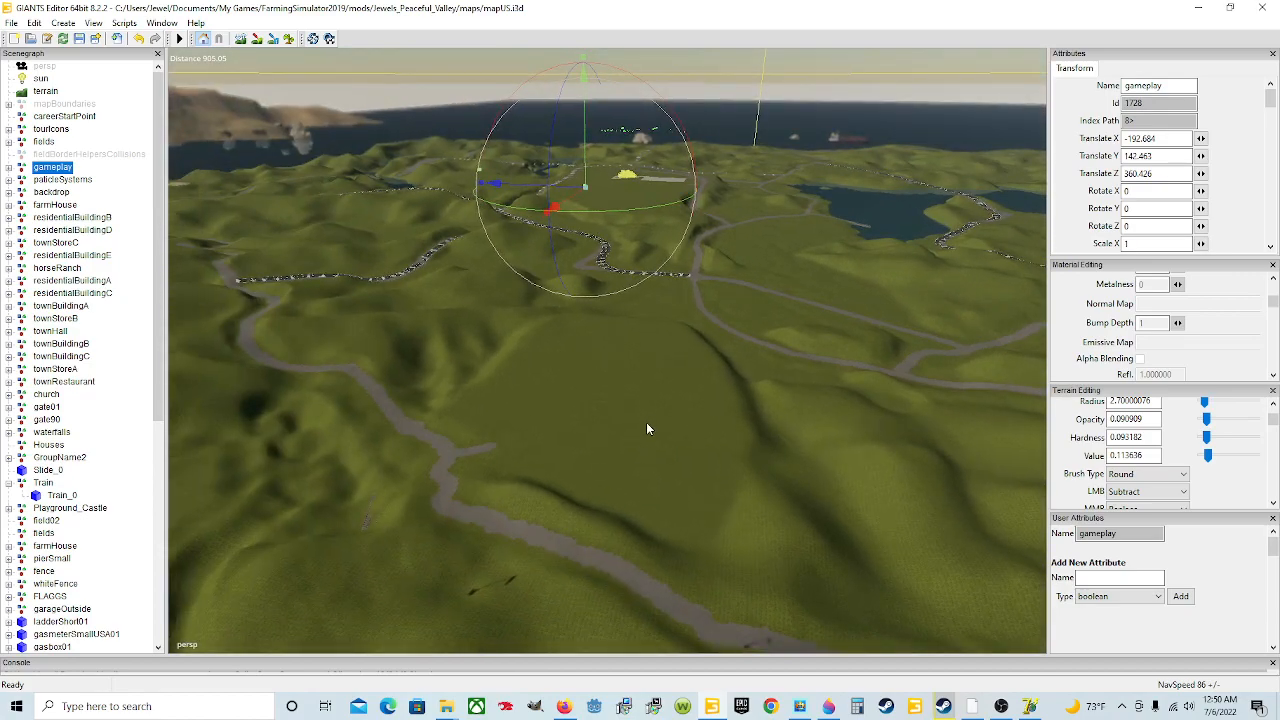
{"action": "left_click_drag", "start_coordinate": [543, 478], "coordinate": [711, 523], "text": "alt"}
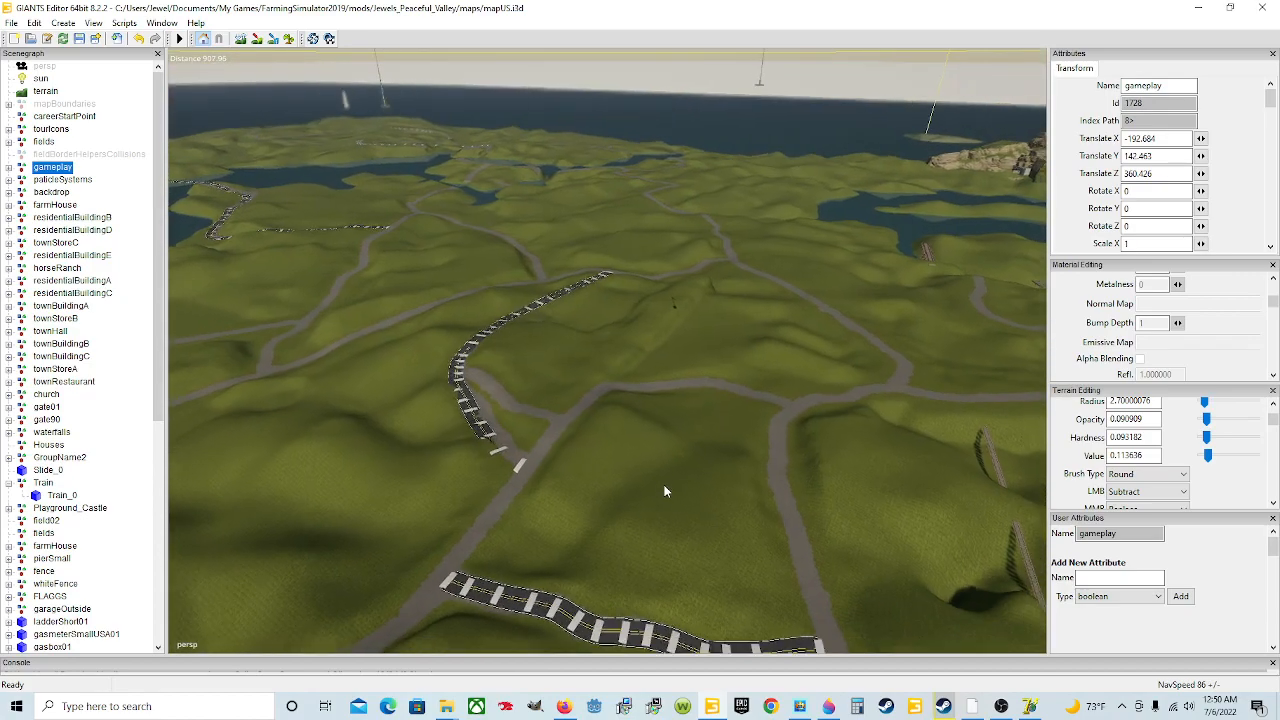
{"action": "scroll", "coordinate": [662, 486], "scroll_direction": "down", "scroll_amount": 1}
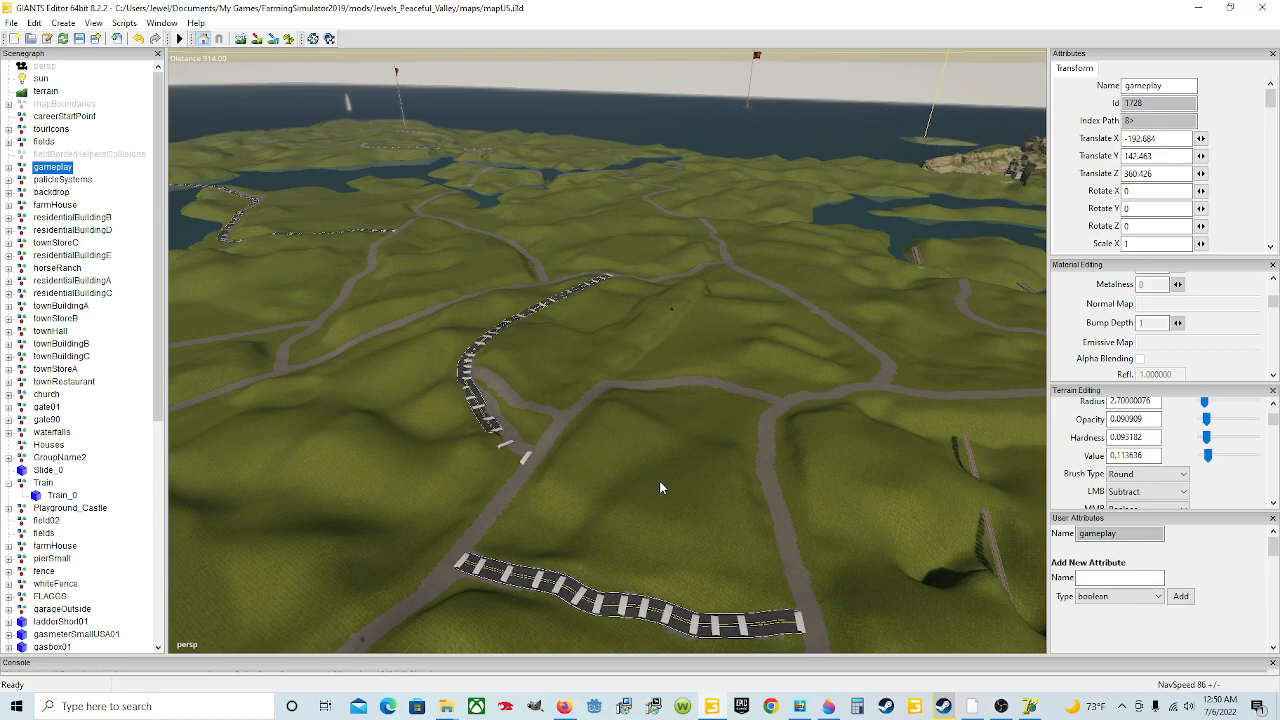